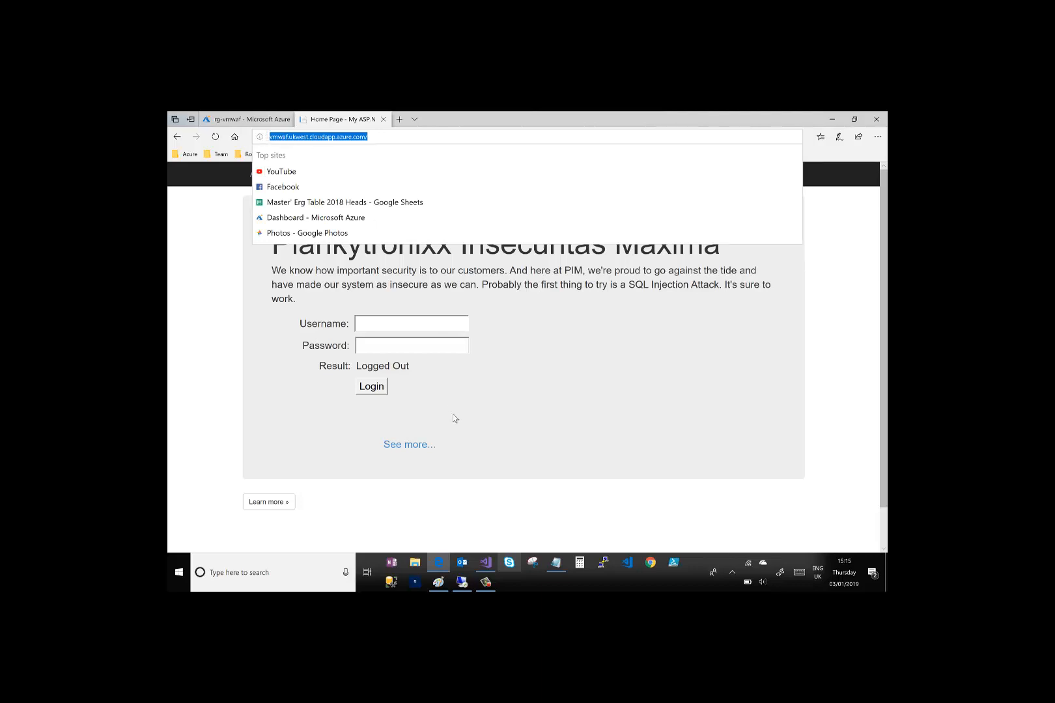
Enter the demo account's username and password in the login form and log in
left_click(376, 323)
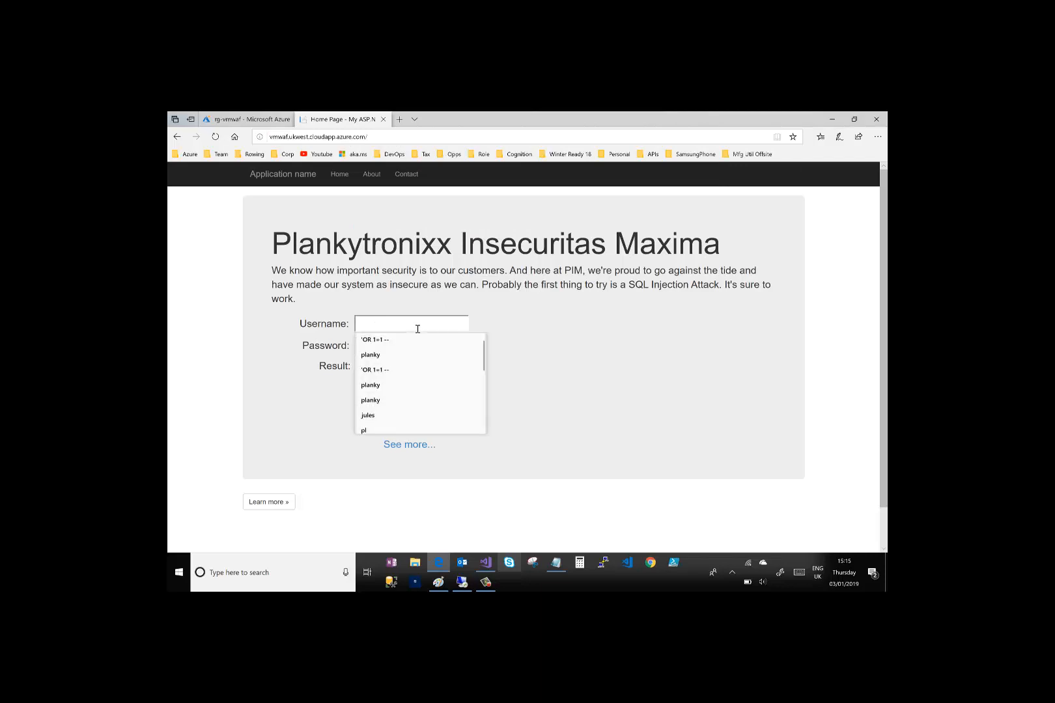
type("planky")
key("Tab")
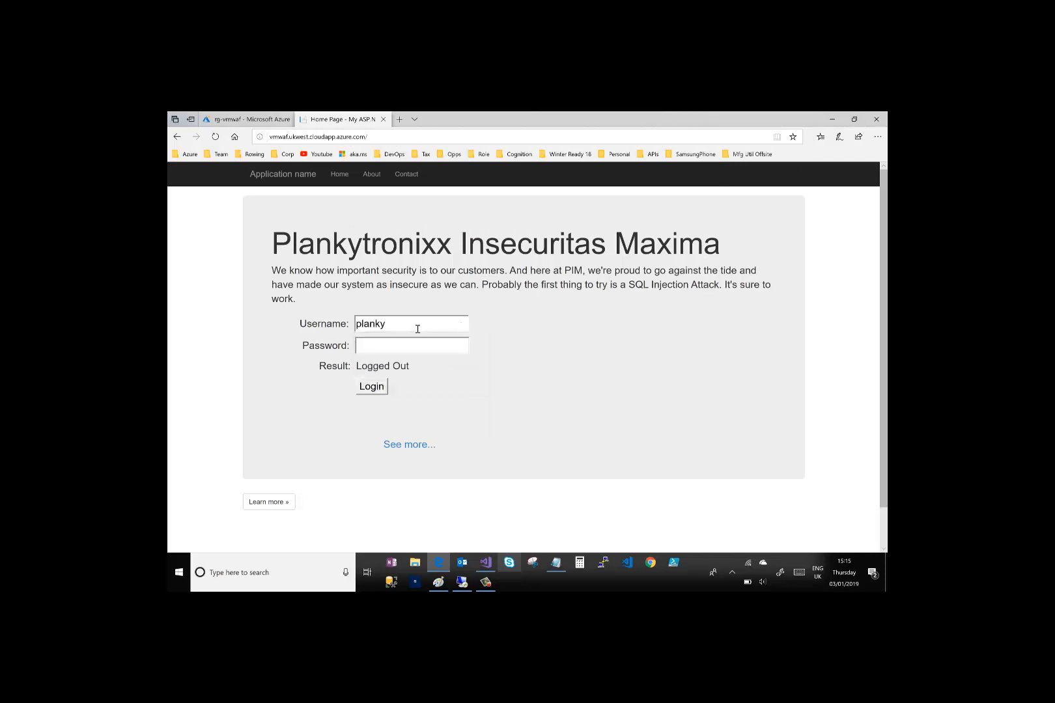
type("m")
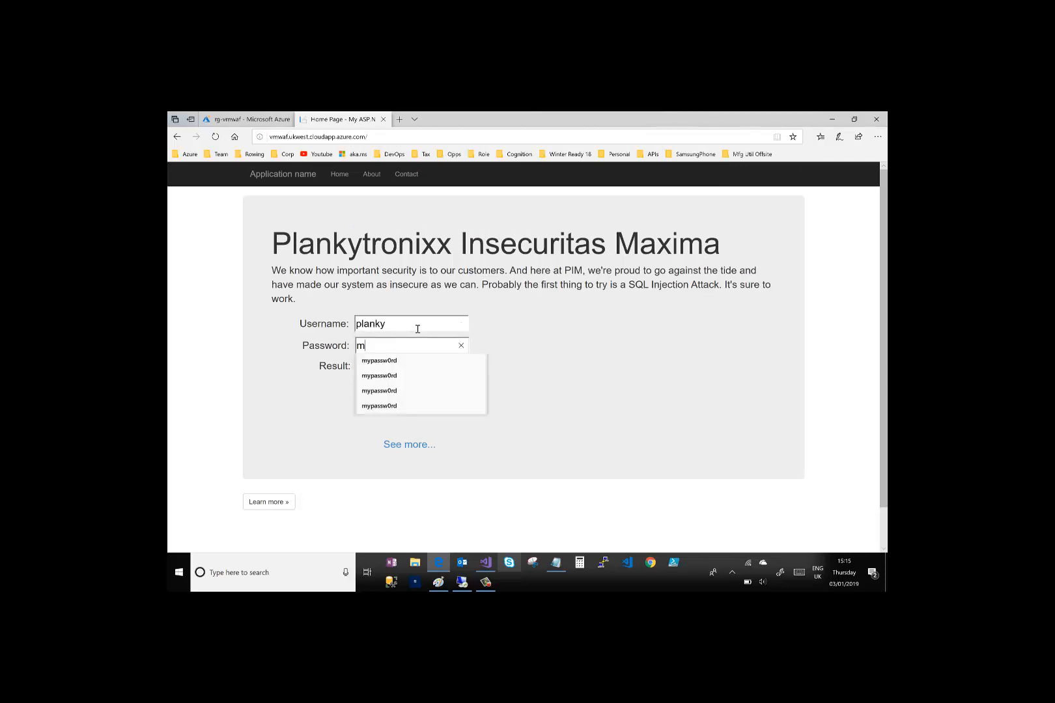
key("Down")
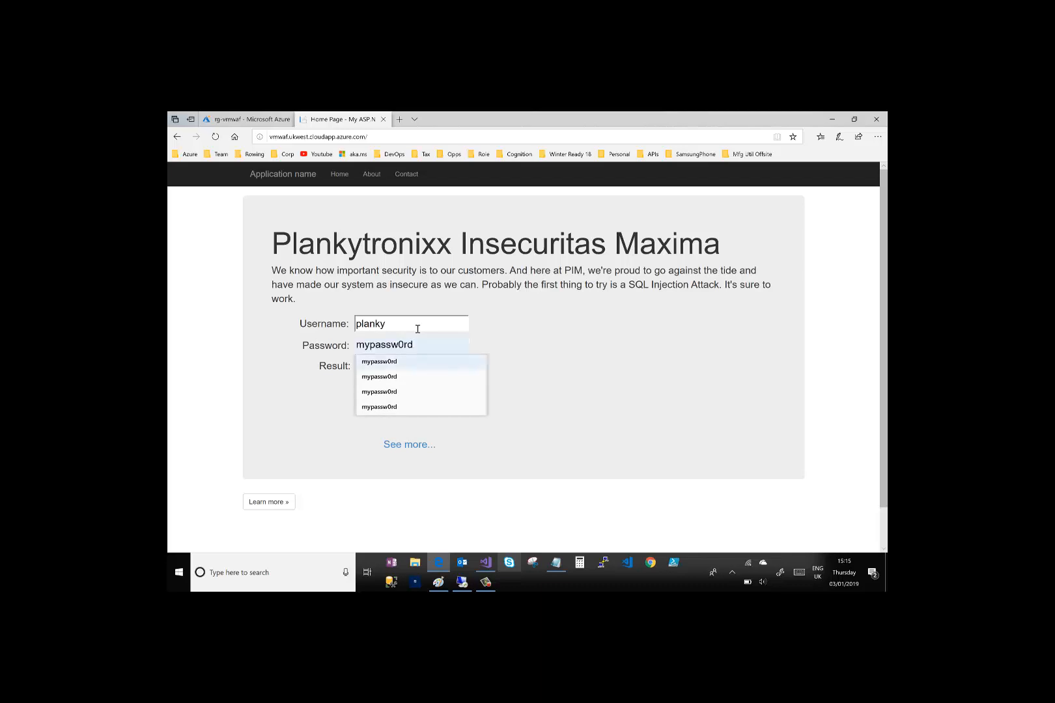
key("Return")
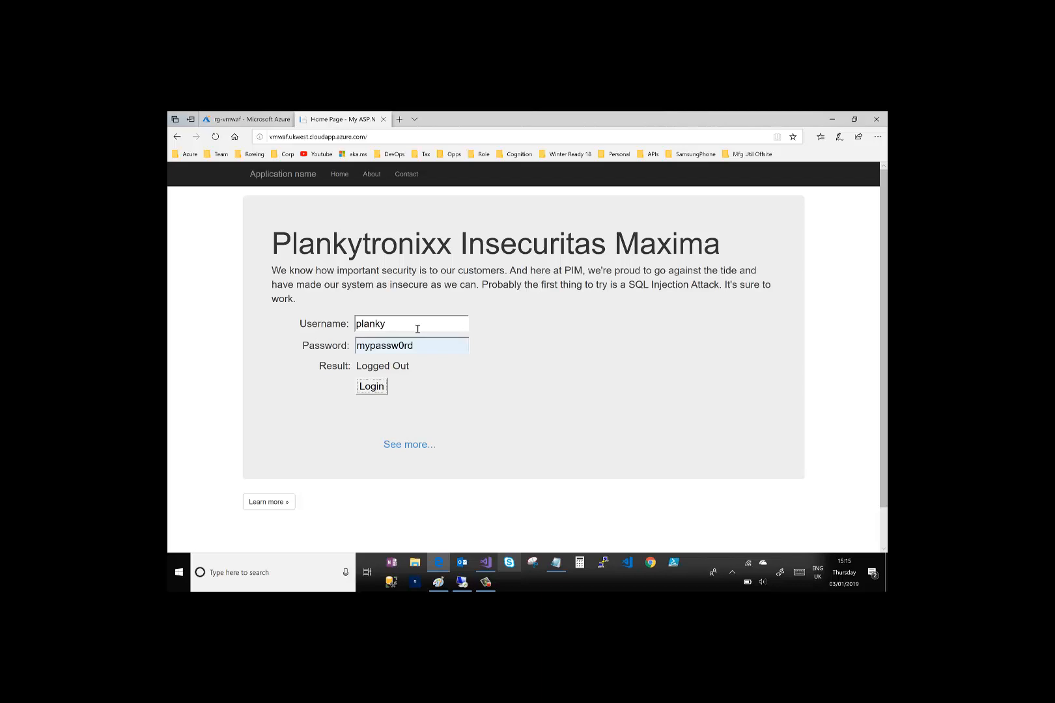
left_click(373, 387)
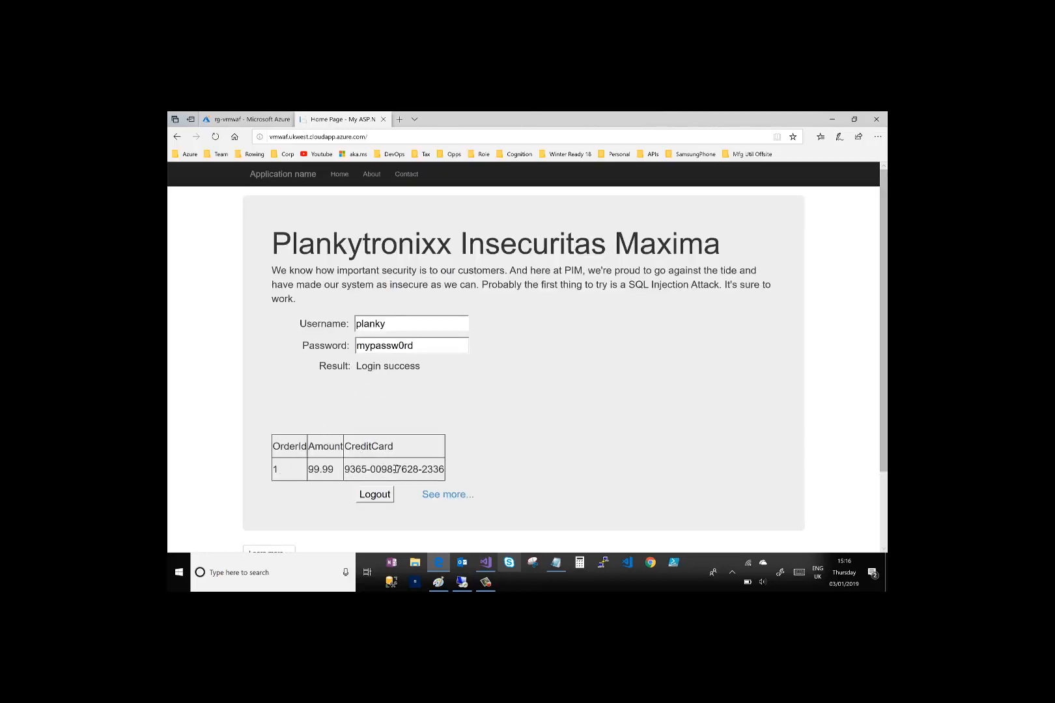
Log out of the demo account and clear the Username field
left_click(379, 500)
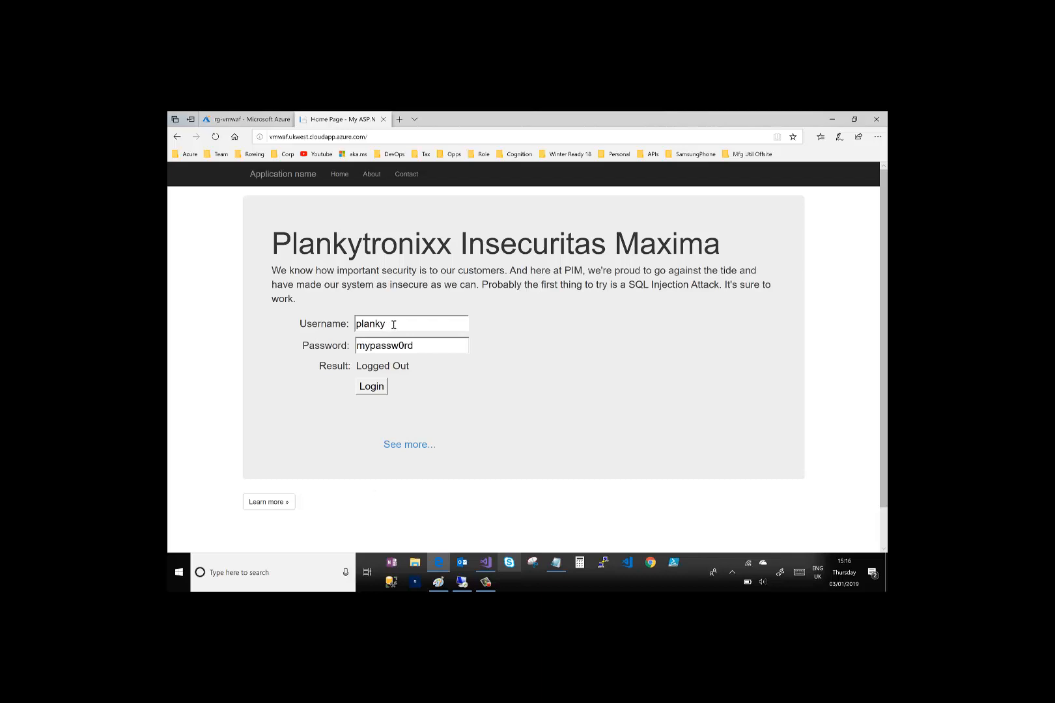
left_click_drag(394, 324, 346, 325)
key("BackSpace")
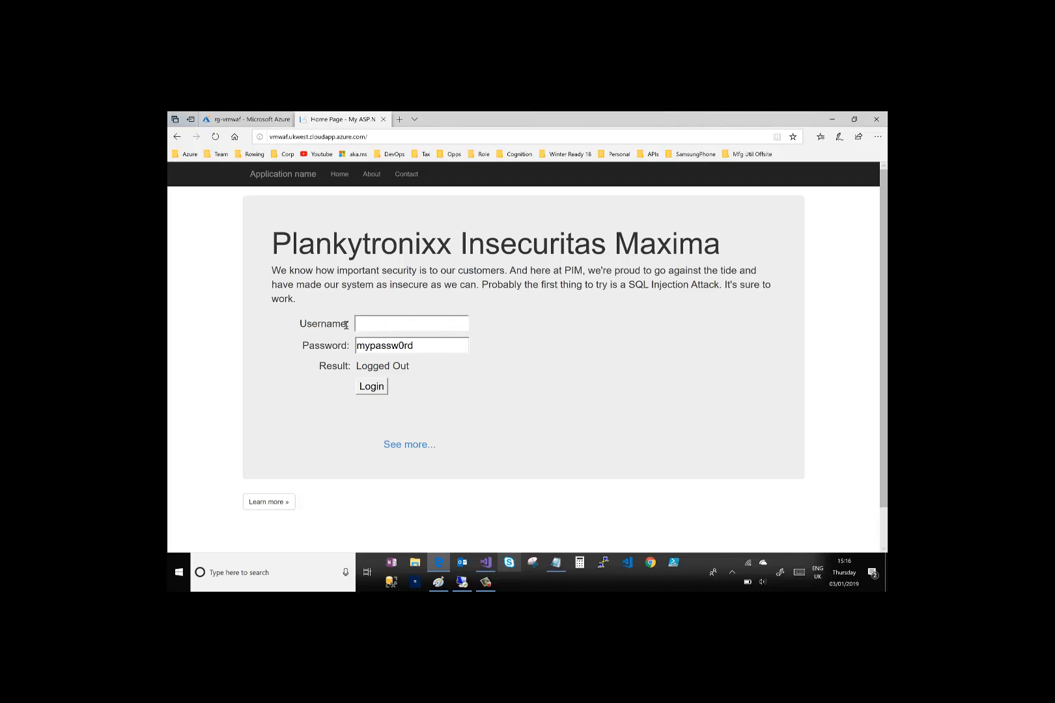
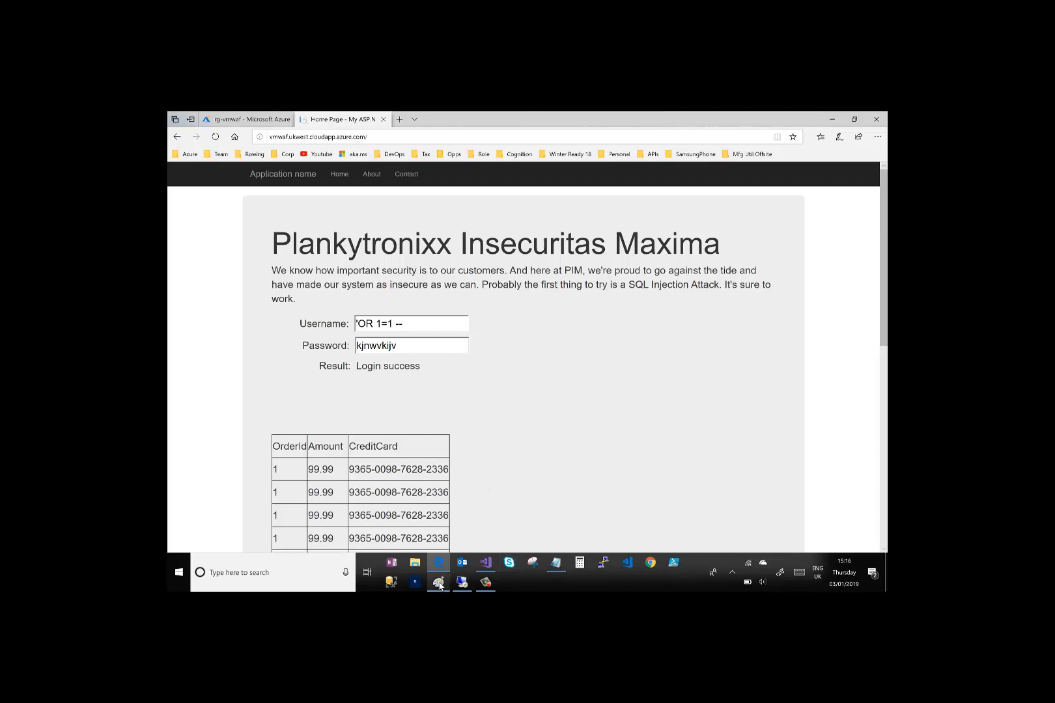
Switch to Paint, set the brush thickness, and draw a stick-figure user beside a laptop in black
left_click(440, 586)
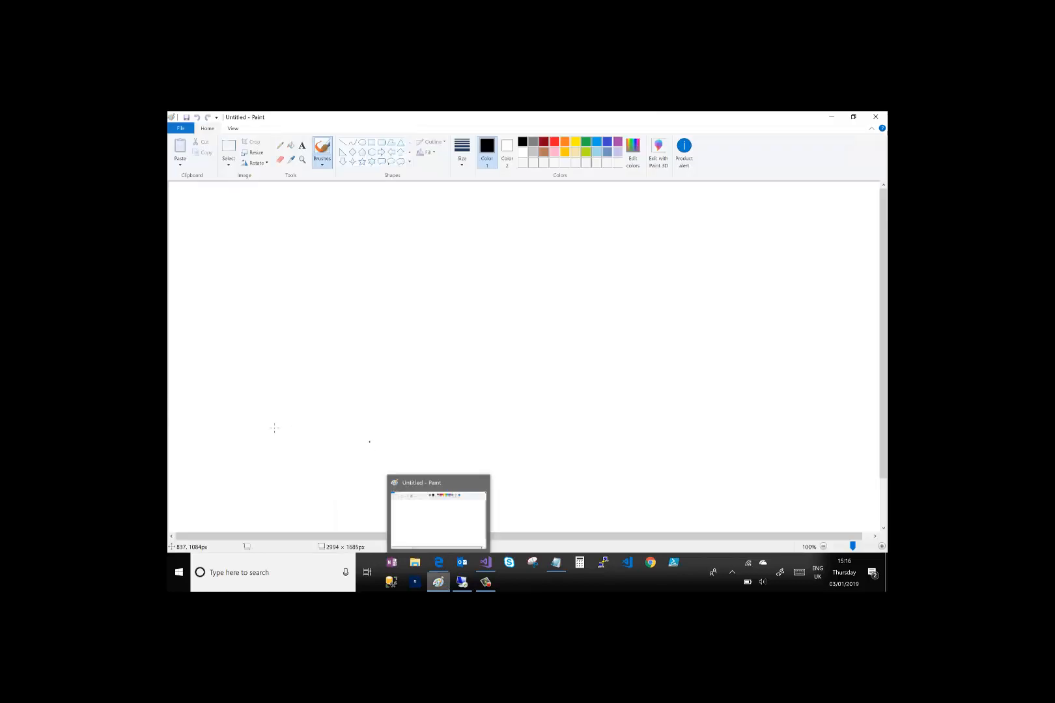
left_click(462, 163)
left_click(447, 214)
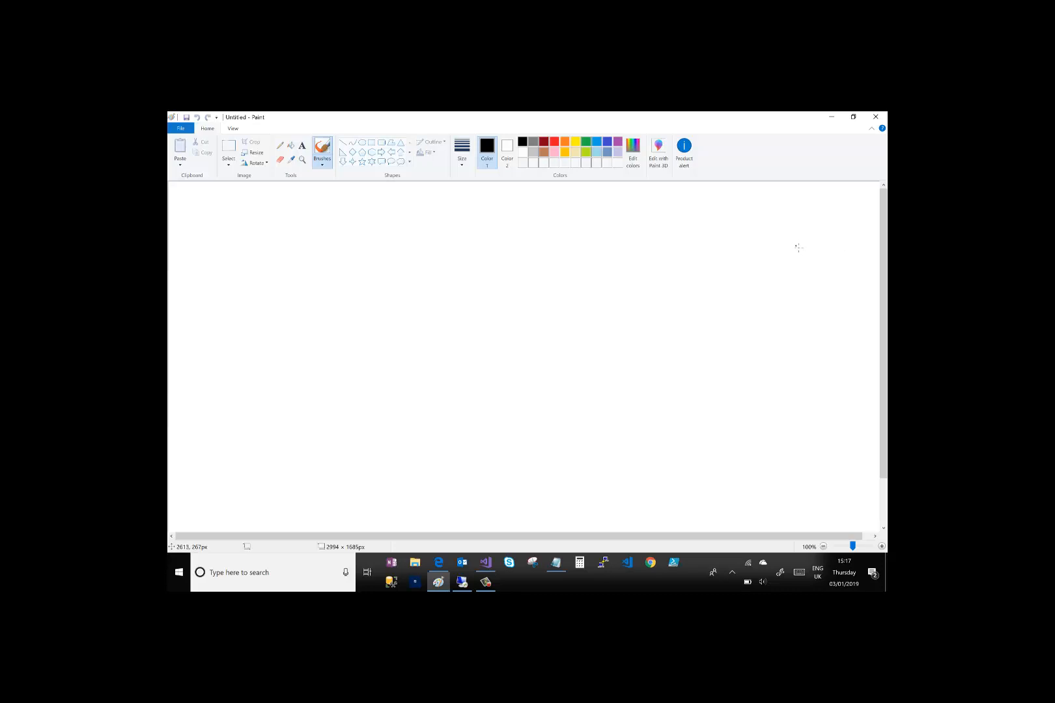
mouse_move(820, 245)
left_mouse_down()
mouse_move(810, 278)
mouse_move(822, 281)
mouse_move(820, 296)
mouse_move(830, 266)
left_mouse_up()
mouse_move(814, 262)
left_mouse_down()
mouse_move(783, 253)
mouse_move(781, 268)
mouse_move(795, 273)
left_mouse_up()
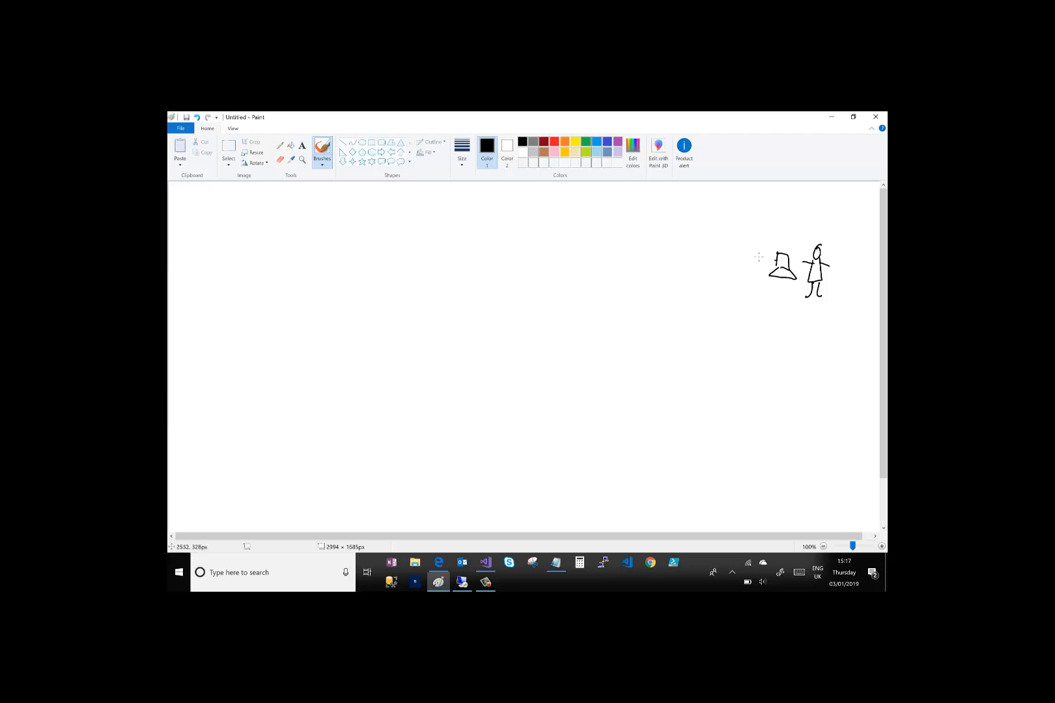
Draw a black connection line out of the laptop and a blue cloud around the line's end
left_click_drag(776, 259, 757, 261)
left_click(607, 142)
mouse_move(689, 225)
left_mouse_down()
mouse_move(752, 234)
mouse_move(736, 305)
mouse_move(659, 286)
mouse_move(681, 223)
mouse_move(692, 224)
left_mouse_up()
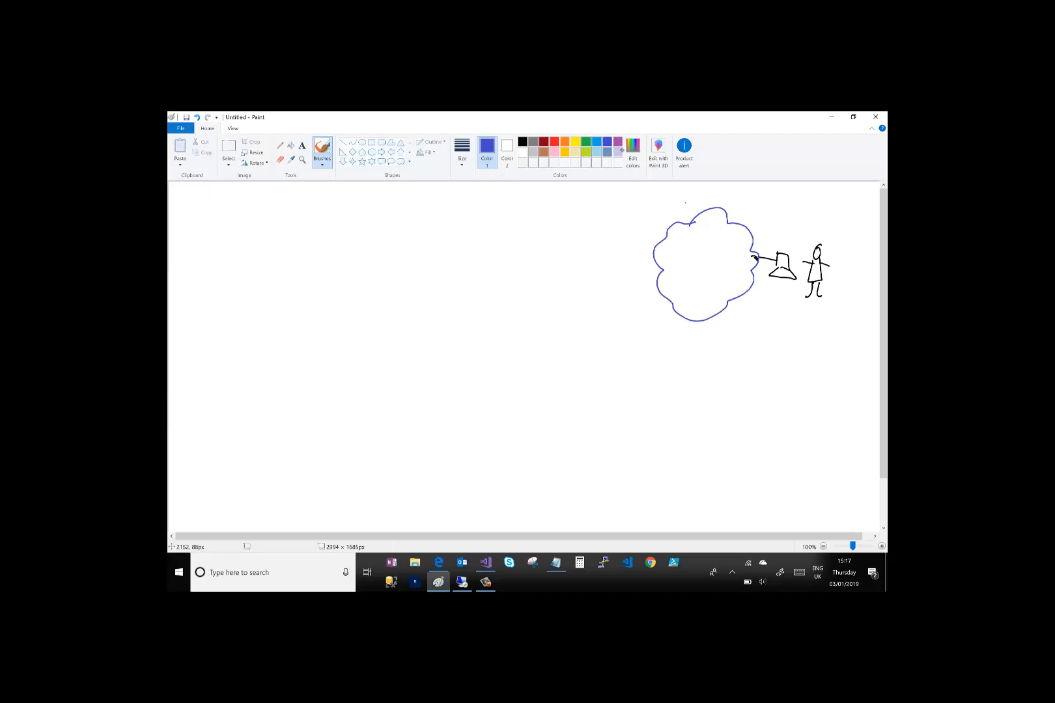
In black, mark a connection point labelled PIP on the cloud's edge and link it to a server box with a NIC layer
left_click(522, 150)
left_click(521, 142)
mouse_move(660, 260)
left_mouse_down()
mouse_move(618, 258)
mouse_move(673, 290)
left_mouse_up()
left_click_drag(676, 280, 678, 291)
left_click_drag(676, 280, 677, 286)
mouse_move(617, 248)
left_mouse_down()
mouse_move(618, 268)
mouse_move(564, 271)
mouse_move(583, 246)
mouse_move(616, 244)
mouse_move(579, 263)
mouse_move(564, 208)
mouse_move(590, 197)
mouse_move(616, 233)
mouse_move(615, 259)
left_mouse_up()
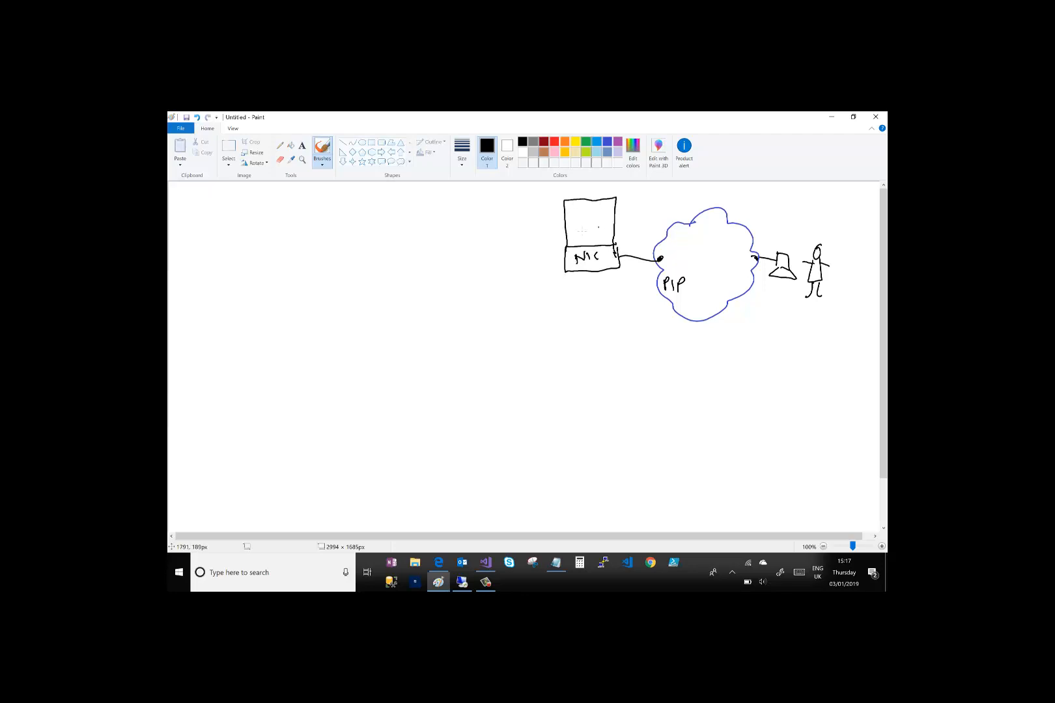
Divide the rest of the server box into layers labelled WIN, IIS and SQLAPP
left_click_drag(566, 228, 617, 226)
left_click_drag(571, 236, 586, 242)
mouse_move(589, 243)
left_mouse_down()
mouse_move(596, 235)
mouse_move(574, 226)
mouse_move(615, 213)
mouse_move(581, 210)
mouse_move(589, 204)
left_mouse_up()
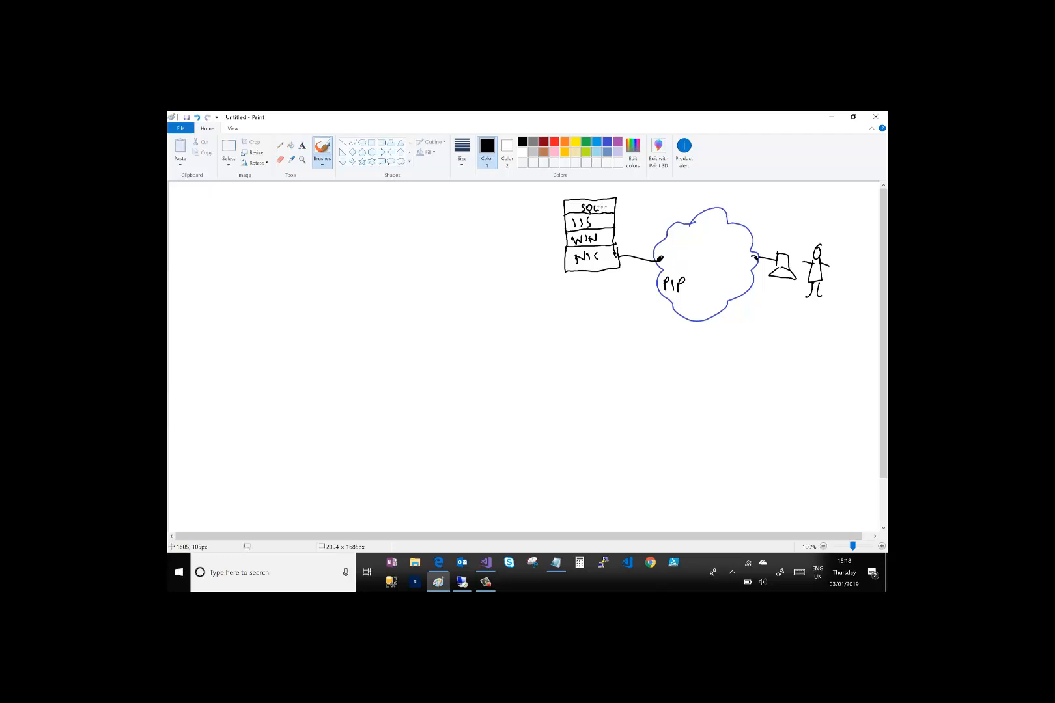
left_click_drag(604, 206, 621, 204)
Draw an arrow from the SQLAPP layer to a database server box, with a database cylinder linked to a Users table outline
mouse_move(561, 209)
left_mouse_down()
mouse_move(474, 213)
mouse_move(482, 225)
left_mouse_up()
mouse_move(417, 209)
left_mouse_down()
mouse_move(468, 207)
mouse_move(473, 267)
mouse_move(419, 221)
mouse_move(453, 270)
mouse_move(388, 242)
mouse_move(390, 266)
mouse_move(339, 231)
mouse_move(383, 232)
mouse_move(334, 277)
mouse_move(391, 262)
mouse_move(298, 309)
mouse_move(301, 323)
mouse_move(323, 315)
left_mouse_up()
mouse_move(330, 311)
left_mouse_down()
mouse_move(325, 324)
mouse_move(348, 330)
mouse_move(332, 378)
mouse_move(301, 339)
mouse_move(382, 338)
left_mouse_up()
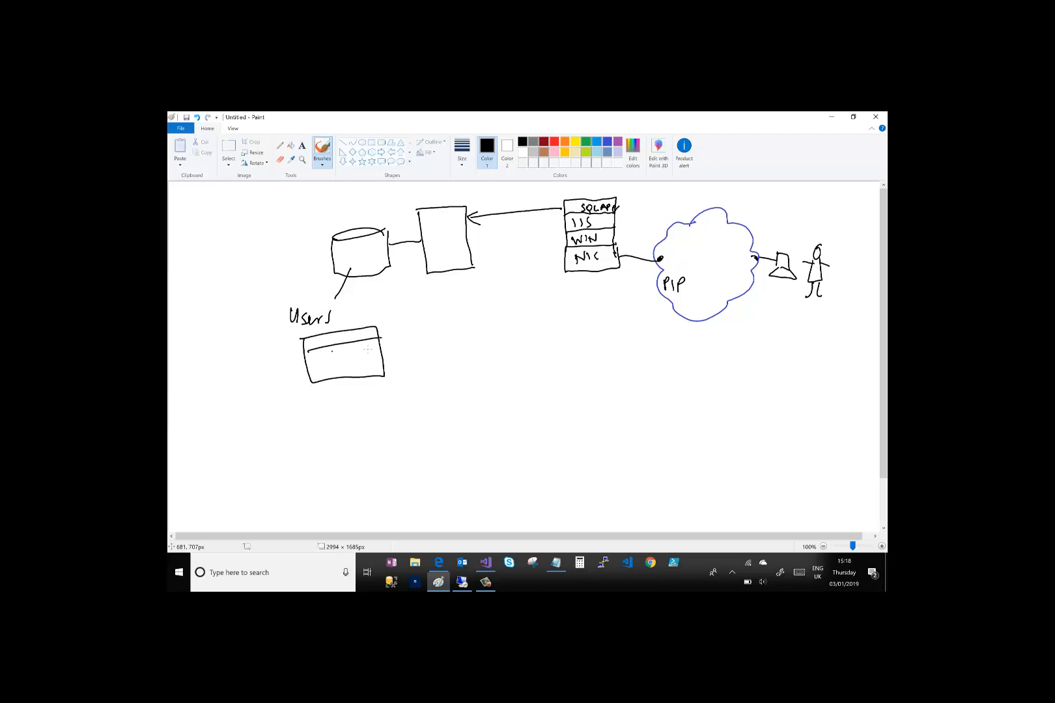
Rule the row and column lines inside the Users table
left_click_drag(314, 362, 371, 348)
left_click_drag(310, 373, 381, 357)
mouse_move(324, 330)
left_mouse_down()
mouse_move(332, 376)
mouse_move(353, 369)
left_mouse_up()
Draw a second table labelled Orders, connected to the database cylinder and ruled into rows and columns
left_click_drag(375, 272, 432, 310)
left_click_drag(442, 312, 445, 320)
left_click_drag(447, 314, 460, 313)
left_click_drag(466, 306, 462, 318)
mouse_move(402, 338)
left_mouse_down()
mouse_move(498, 361)
mouse_move(404, 343)
mouse_move(487, 334)
left_mouse_up()
left_click_drag(409, 359, 483, 352)
left_click_drag(427, 328, 436, 369)
left_click_drag(449, 329, 462, 357)
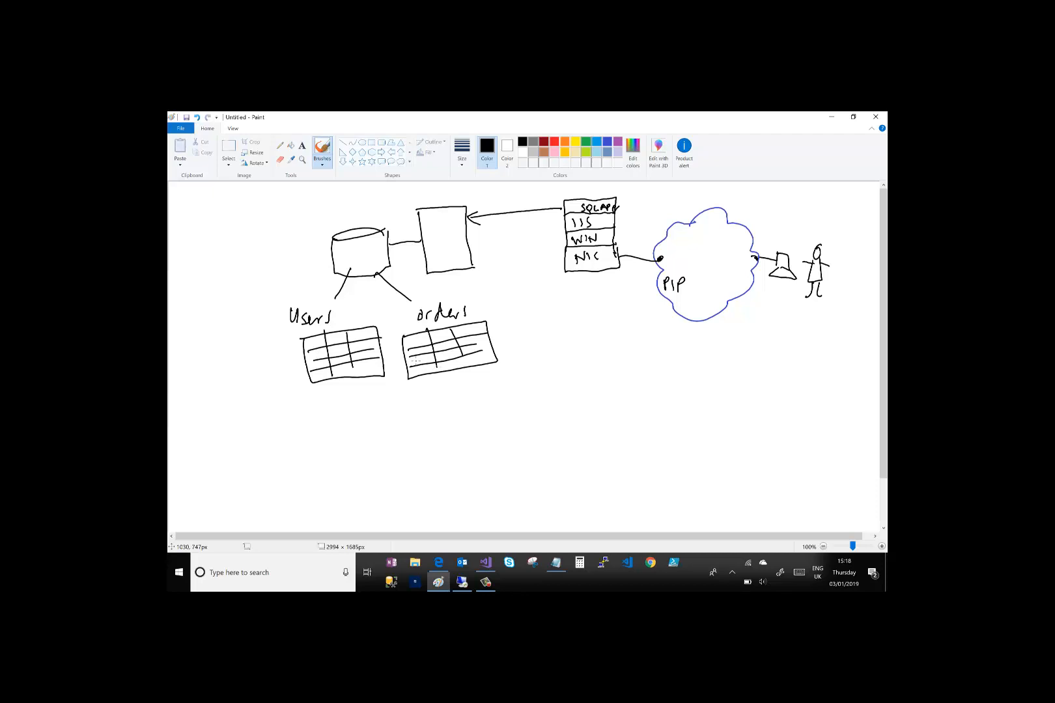
In red, link the stick figure to the laptop and write the injection text 'OR 1=1 -- below them
left_click(555, 141)
left_click_drag(818, 268, 787, 279)
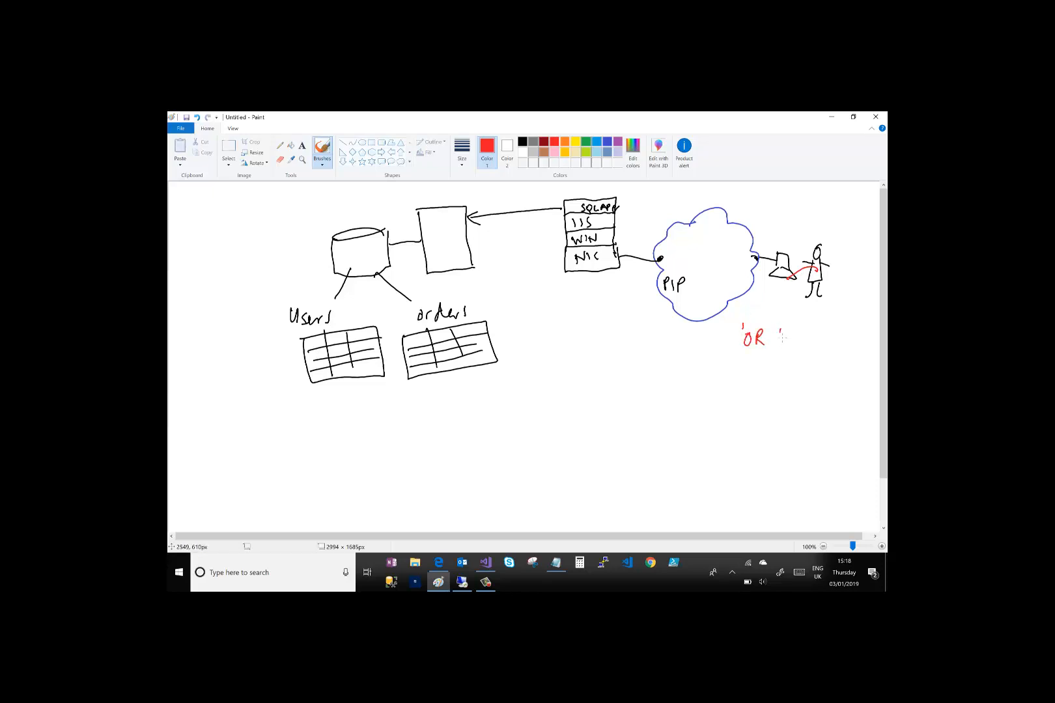
left_click_drag(781, 331, 780, 345)
left_click_drag(785, 333, 792, 333)
left_click_drag(786, 339, 824, 335)
left_click_drag(831, 335, 842, 334)
Box the injection text and trace its red path through the cloud and servers to the Users and Orders tables, circling the SQLAPP layer
mouse_move(734, 349)
left_mouse_down()
mouse_move(733, 320)
mouse_move(853, 351)
mouse_move(734, 356)
mouse_move(683, 263)
left_mouse_up()
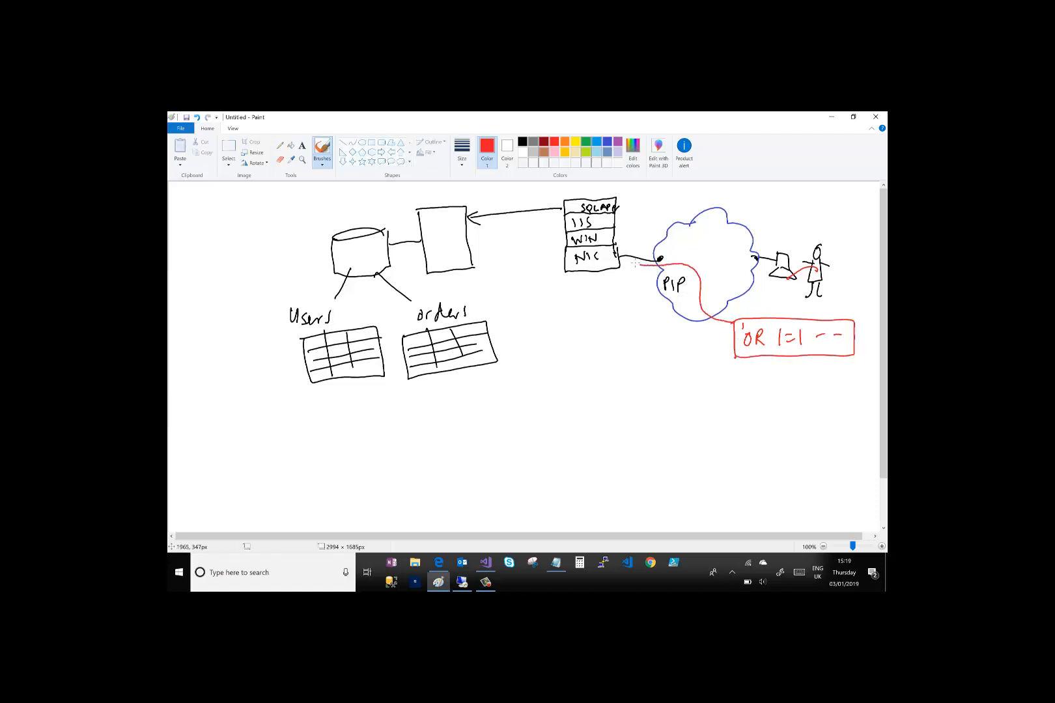
mouse_move(603, 251)
left_mouse_down()
mouse_move(627, 223)
mouse_move(616, 208)
left_mouse_up()
mouse_move(593, 216)
left_mouse_down()
mouse_move(422, 242)
mouse_move(360, 284)
mouse_move(344, 324)
left_mouse_up()
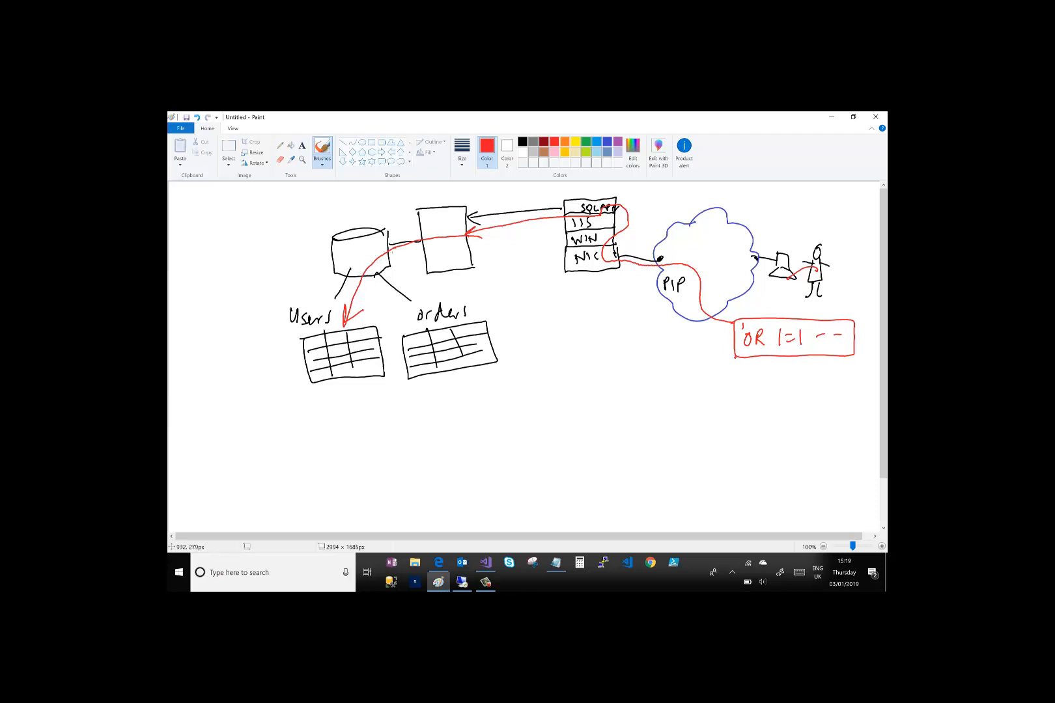
mouse_move(377, 258)
left_mouse_down()
mouse_move(381, 296)
mouse_move(412, 331)
mouse_move(403, 325)
left_mouse_up()
mouse_move(556, 198)
left_mouse_down()
mouse_move(573, 193)
mouse_move(552, 207)
mouse_move(563, 196)
mouse_move(592, 219)
mouse_move(622, 215)
left_mouse_up()
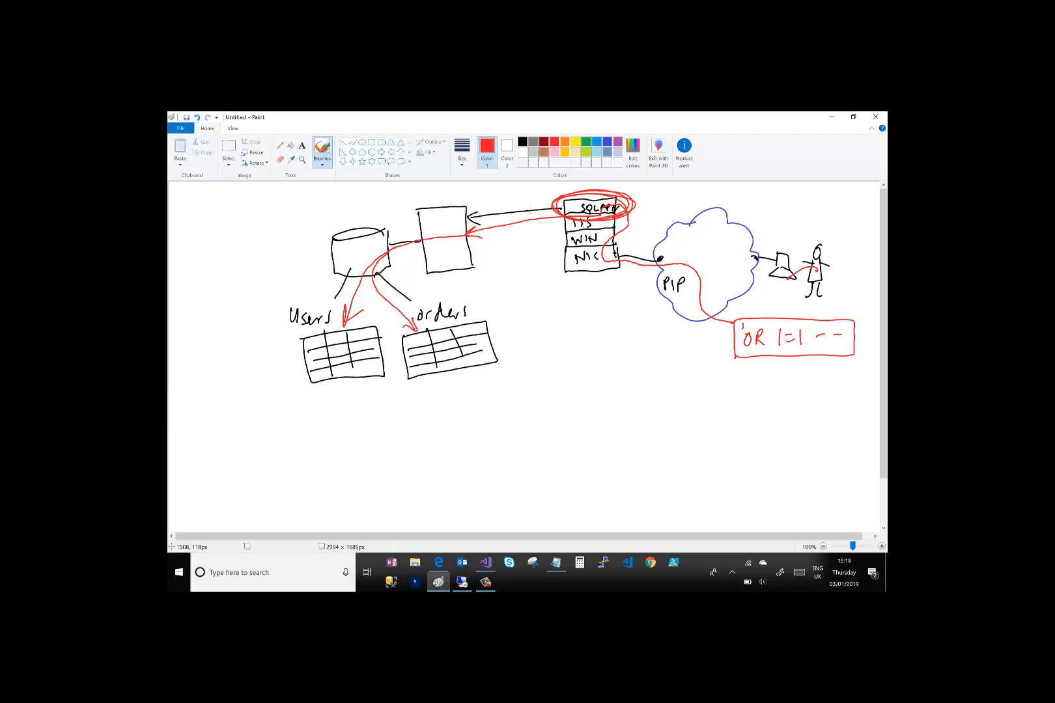
Switch to Visual Studio and examine the login SELECT query and its _username and _password arguments
mouse_move(490, 567)
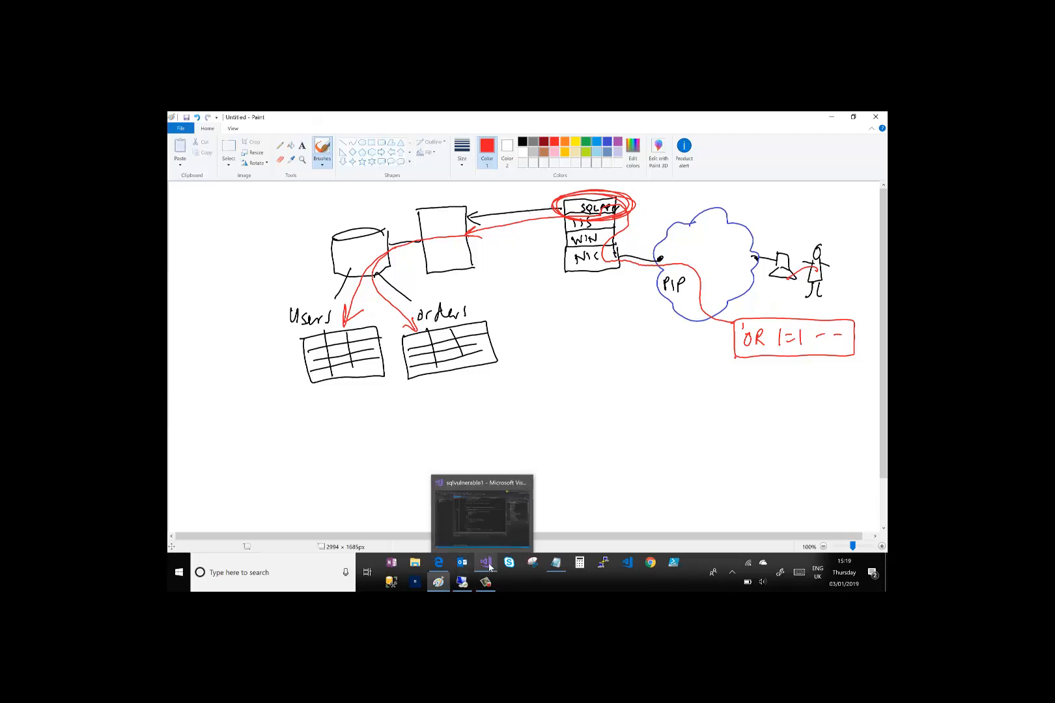
left_click(490, 525)
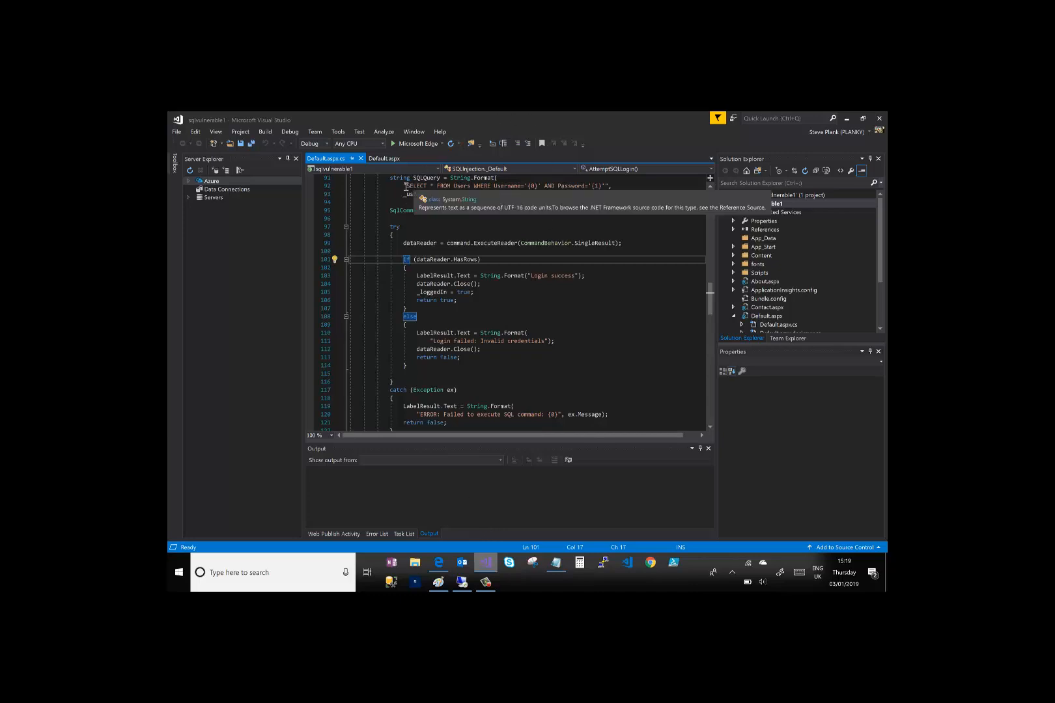
left_click_drag(406, 187, 601, 187)
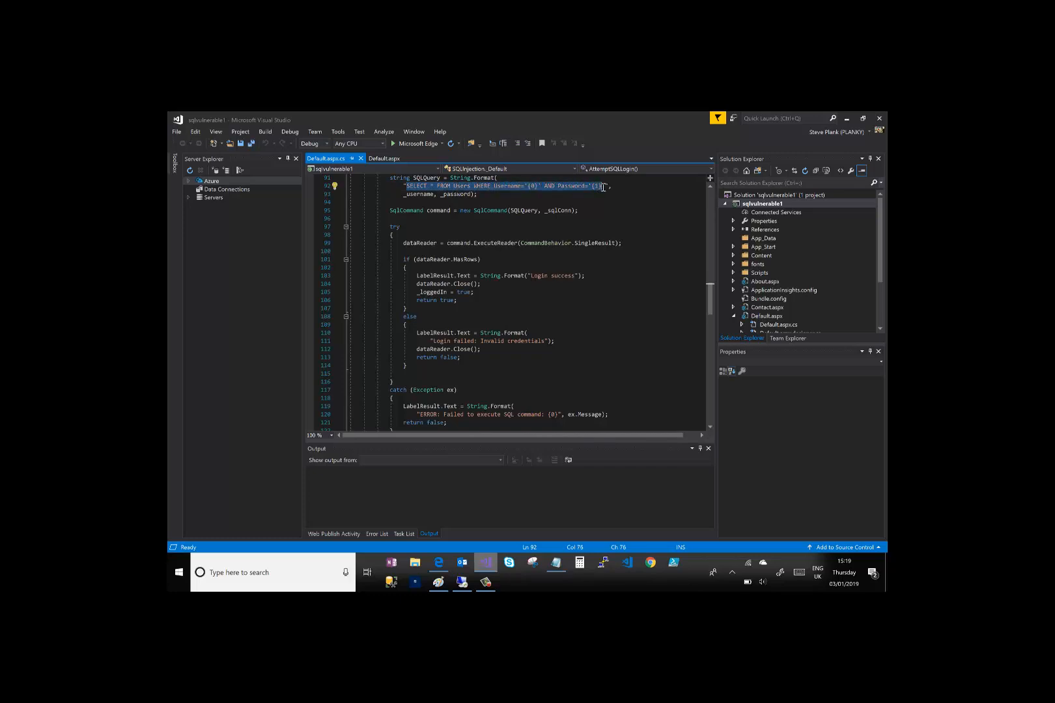
double_click(423, 194)
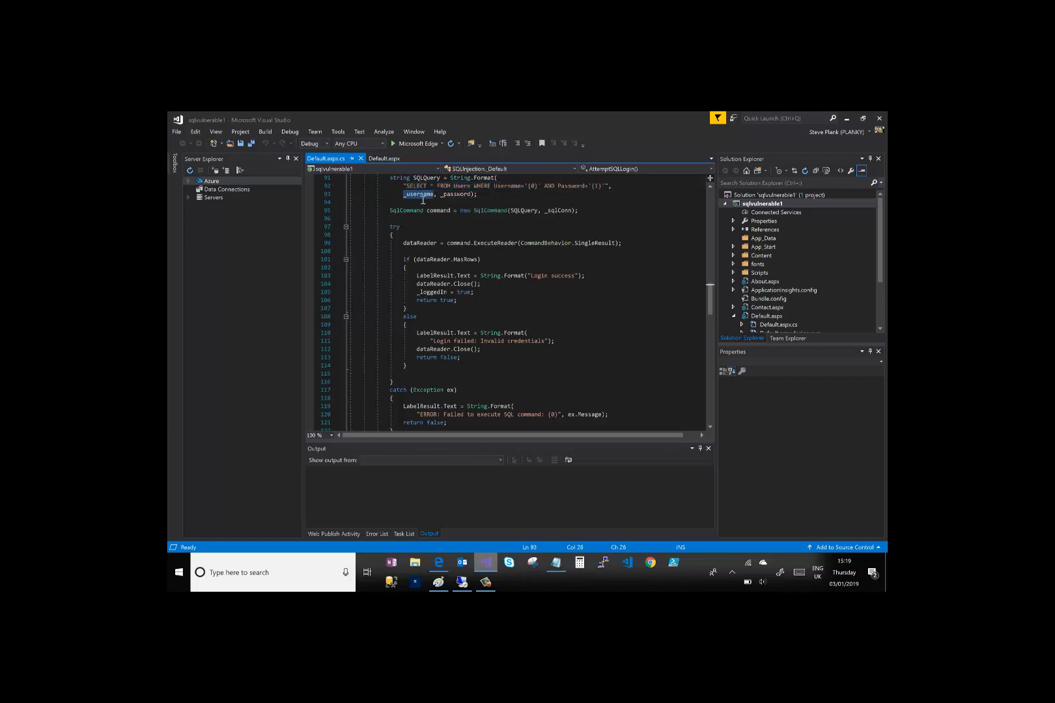
double_click(459, 194)
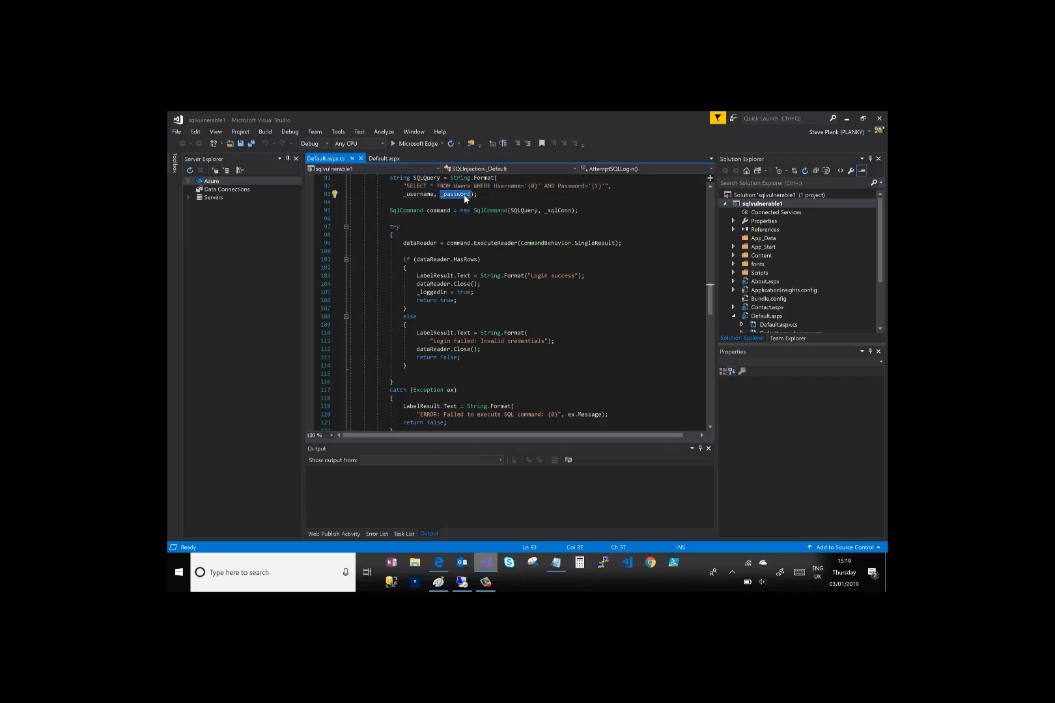
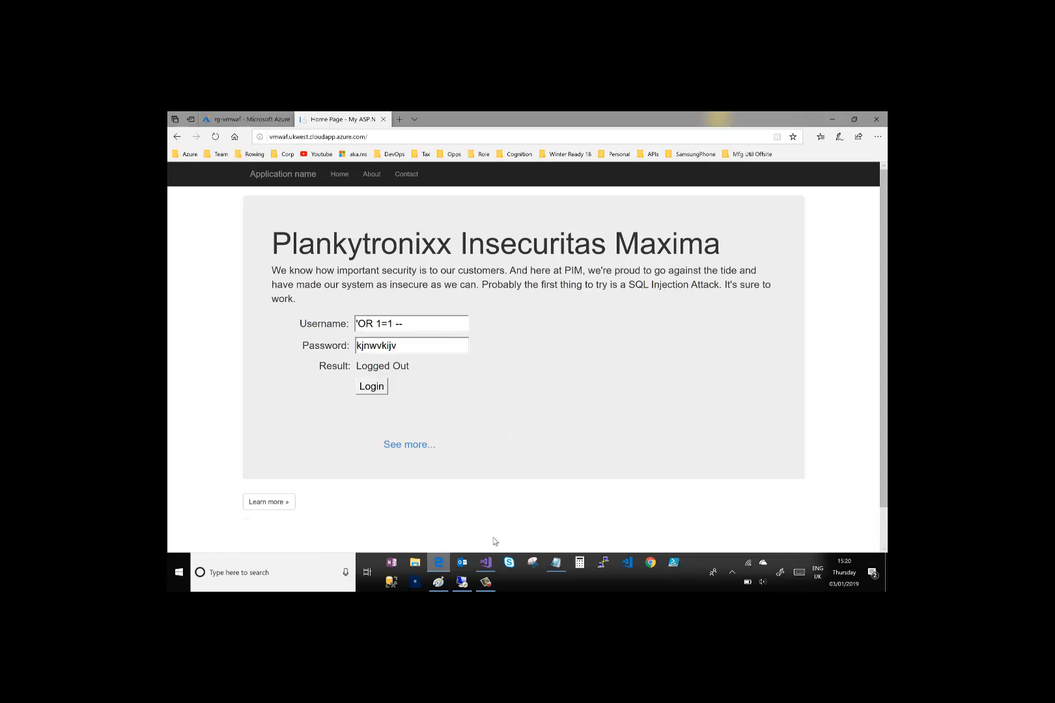
Copy the SELECT query string from Default.aspx.cs in Visual Studio and replace the existing Notepad text with it
left_click(486, 564)
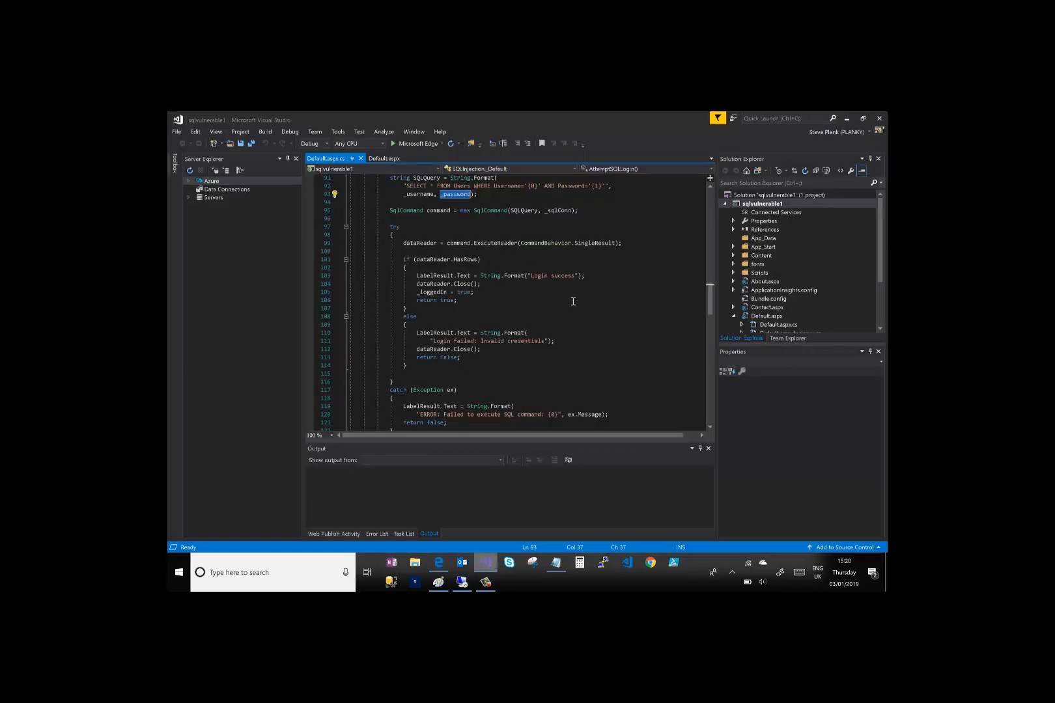
scroll(573, 298, "up", 1)
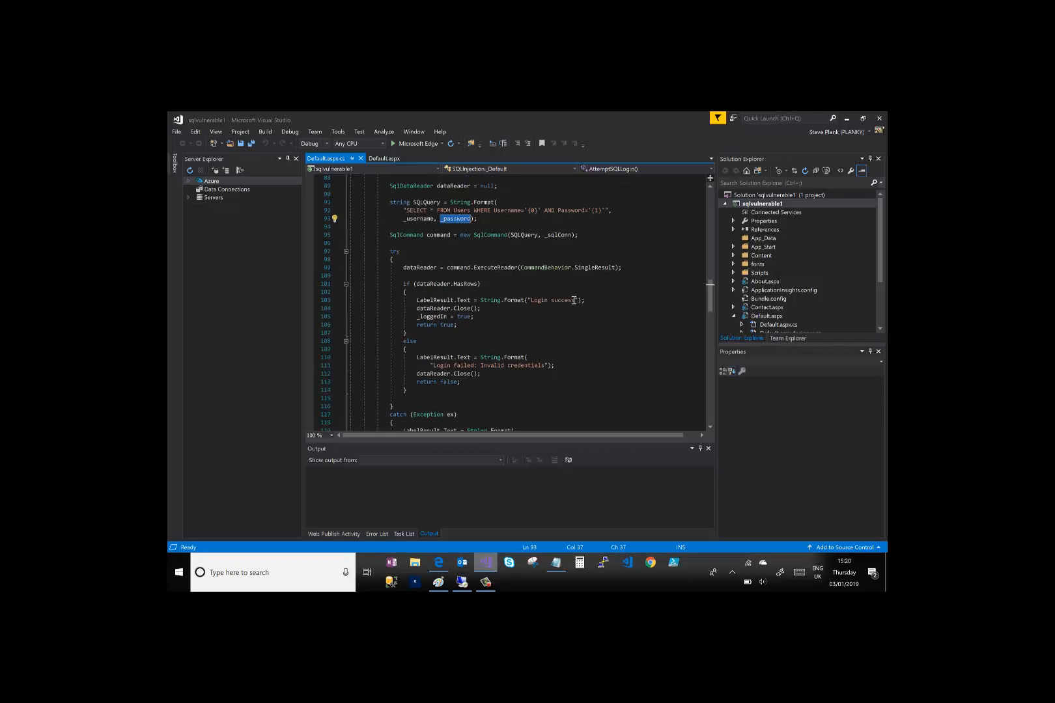
double_click(414, 210)
left_click_drag(451, 211, 605, 211)
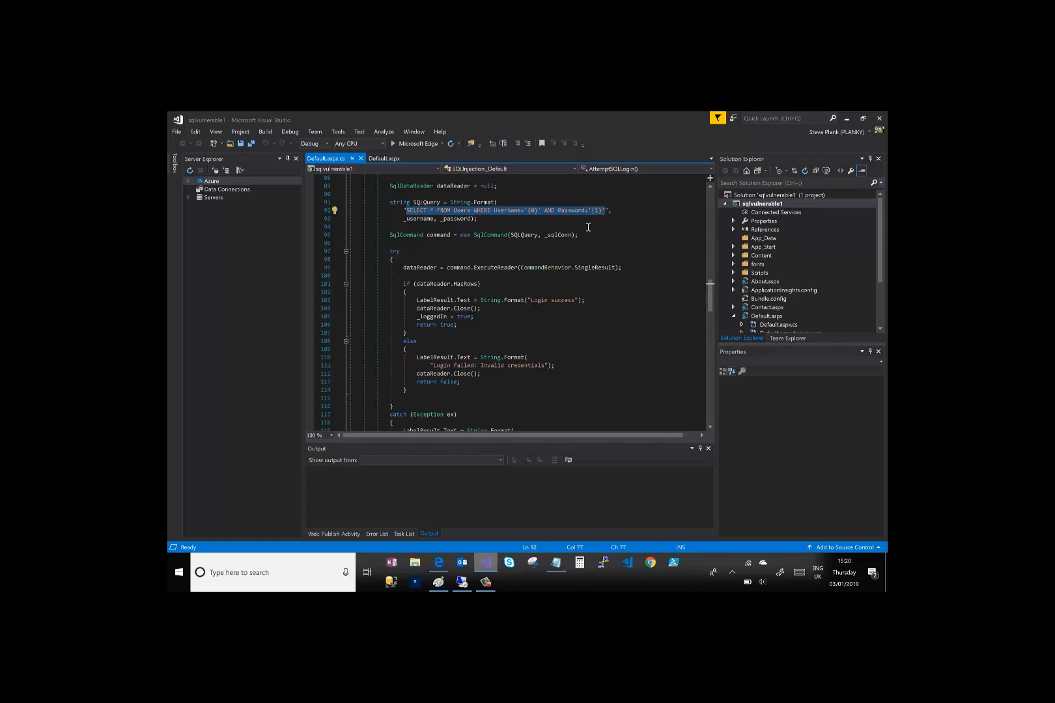
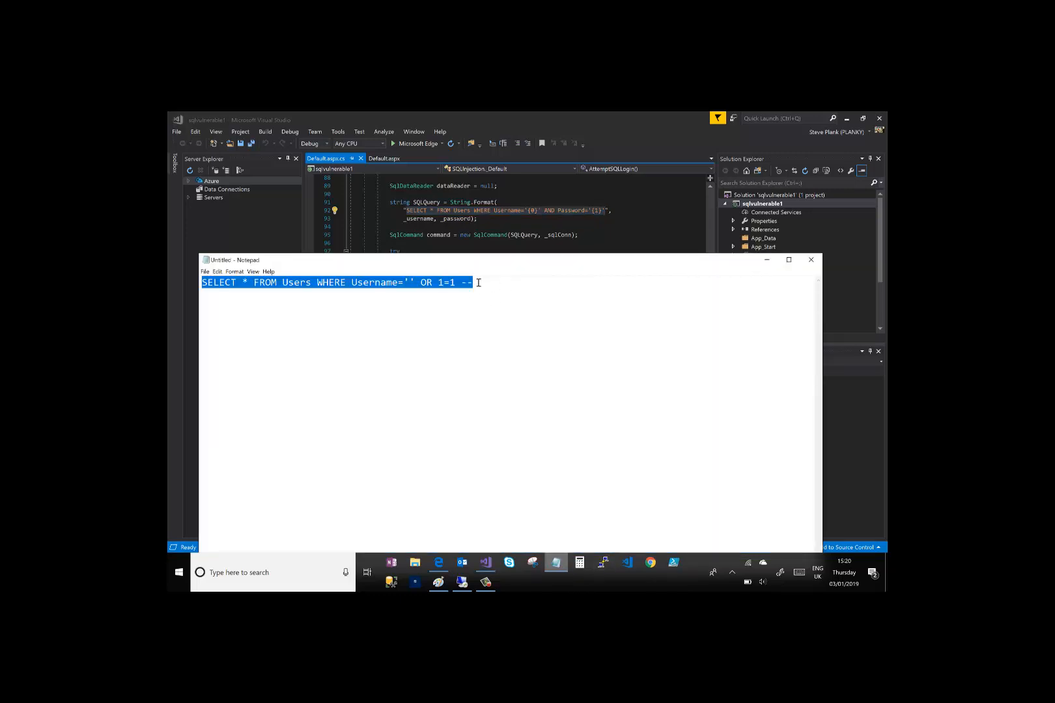
key("Delete")
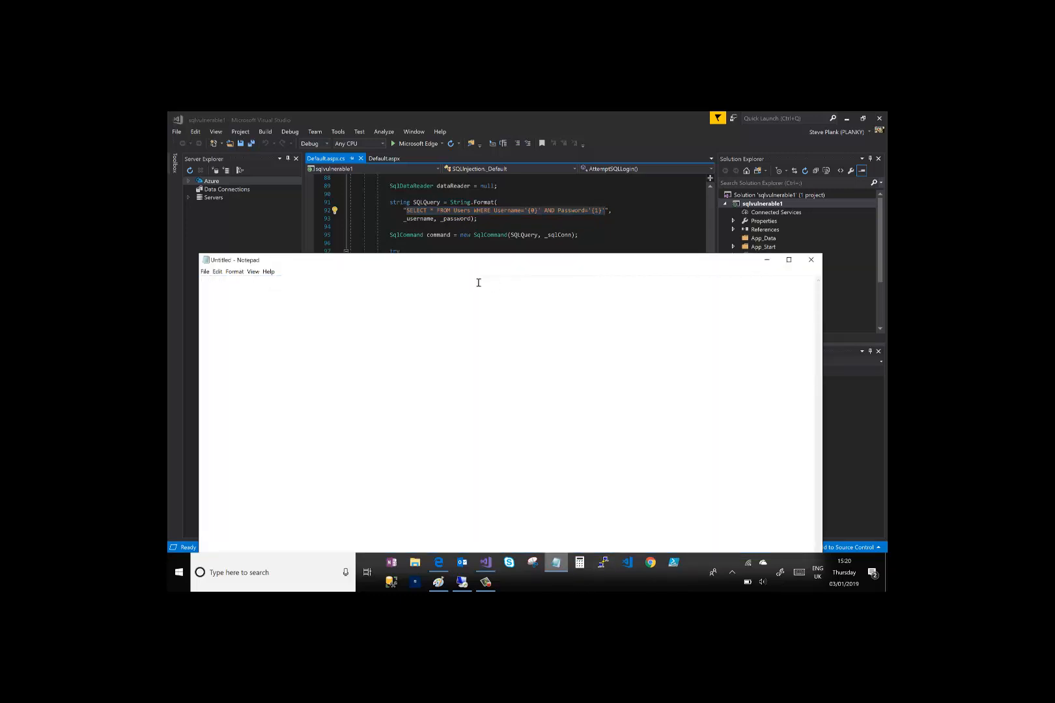
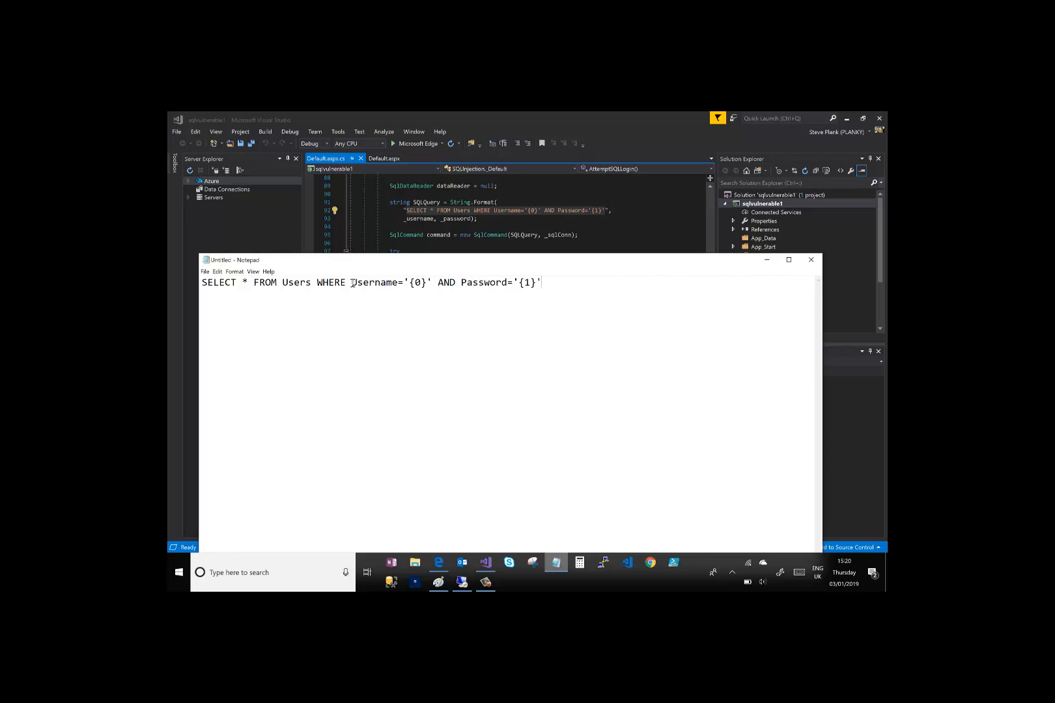
Highlight the {0} placeholder in the Notepad query and the matching _username argument in the Visual Studio code
left_click_drag(351, 283, 427, 283)
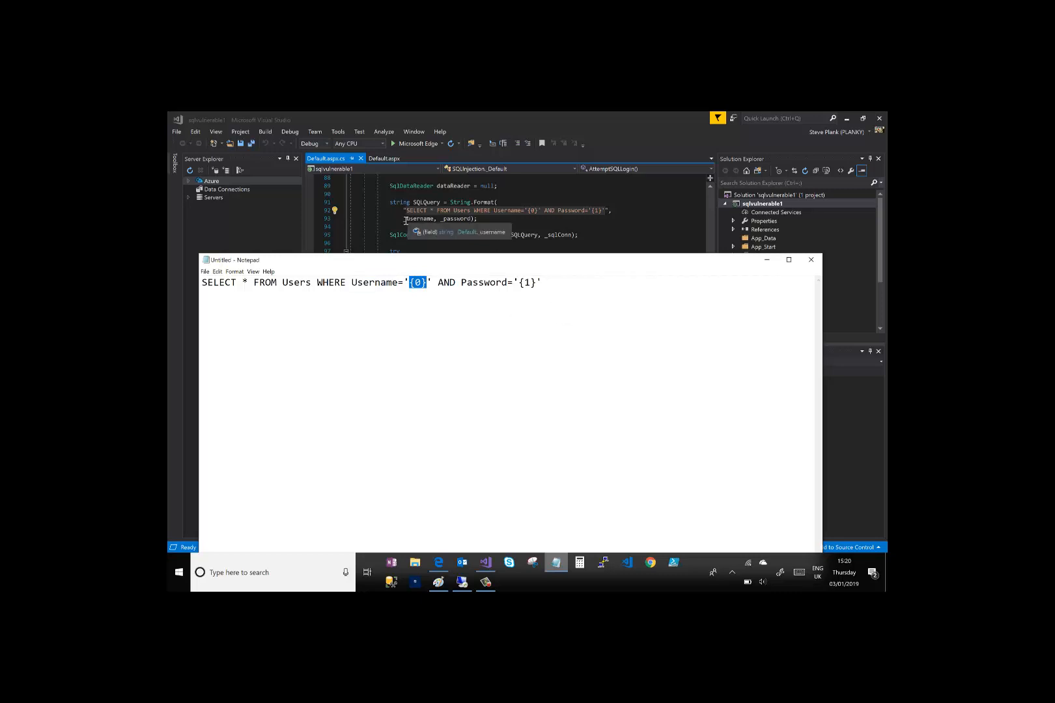
left_click_drag(404, 220, 436, 221)
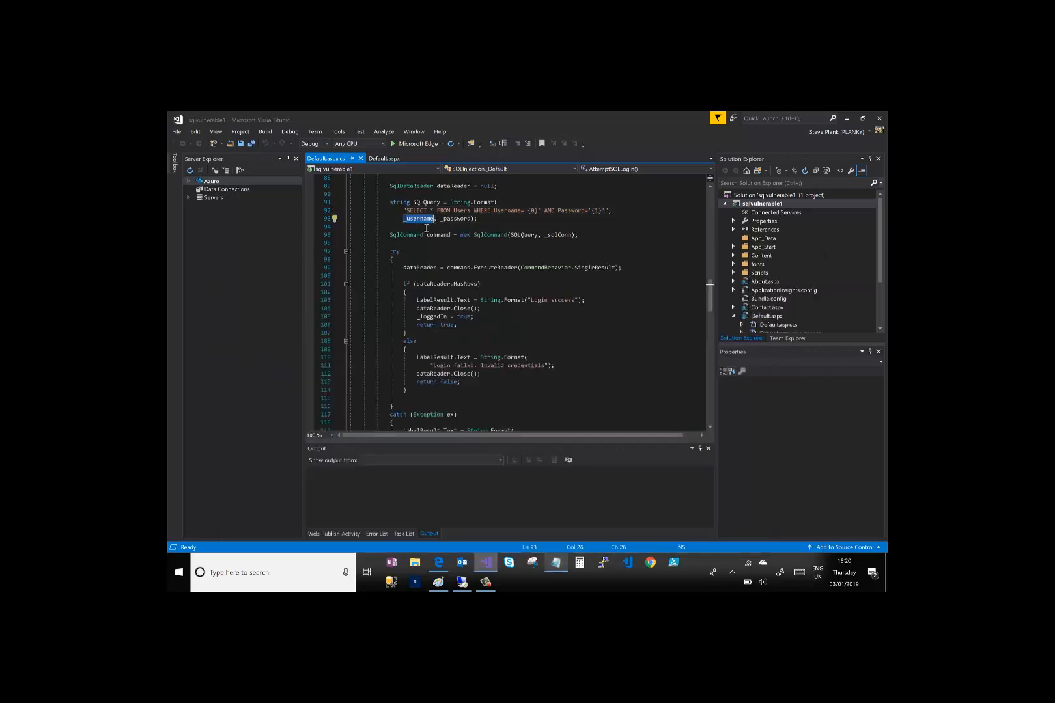
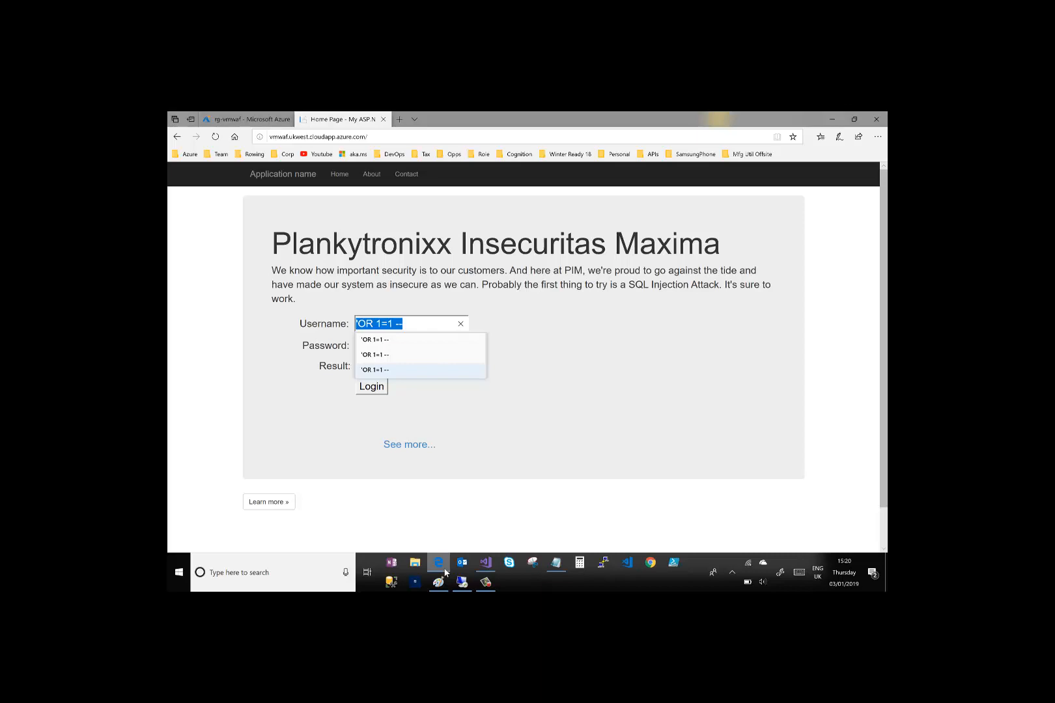
Highlight _username in the Visual Studio code and rewrite the Notepad query as SELECT * FROM Users WHERE Username=''OR 1=1
left_click(486, 564)
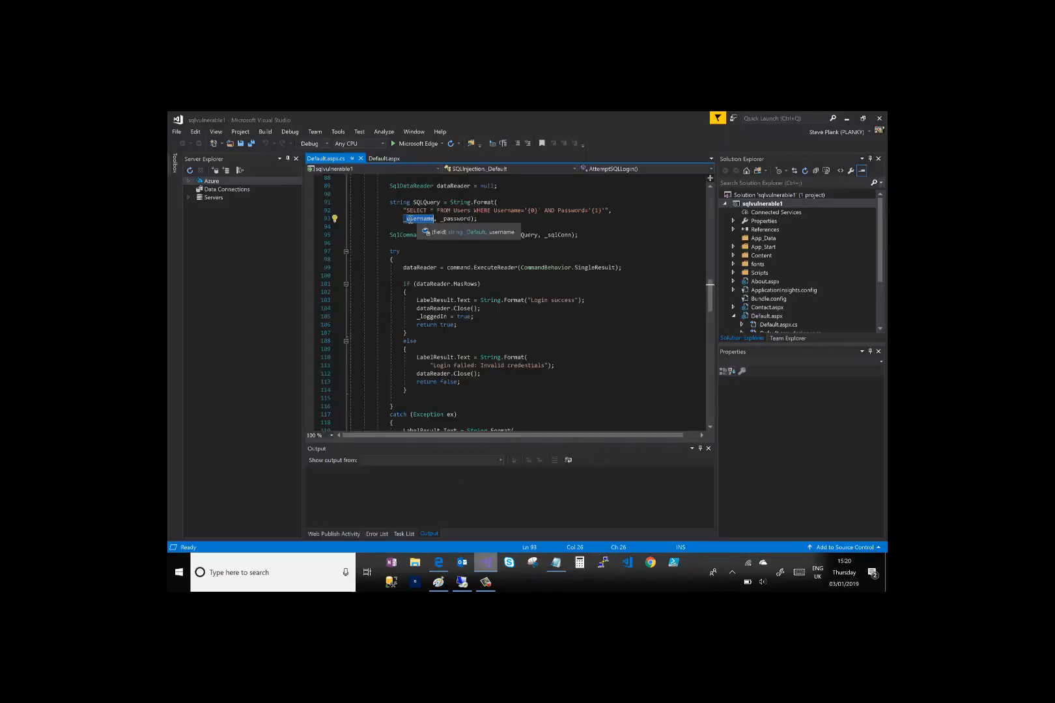
left_click(406, 219)
left_click_drag(404, 219, 430, 223)
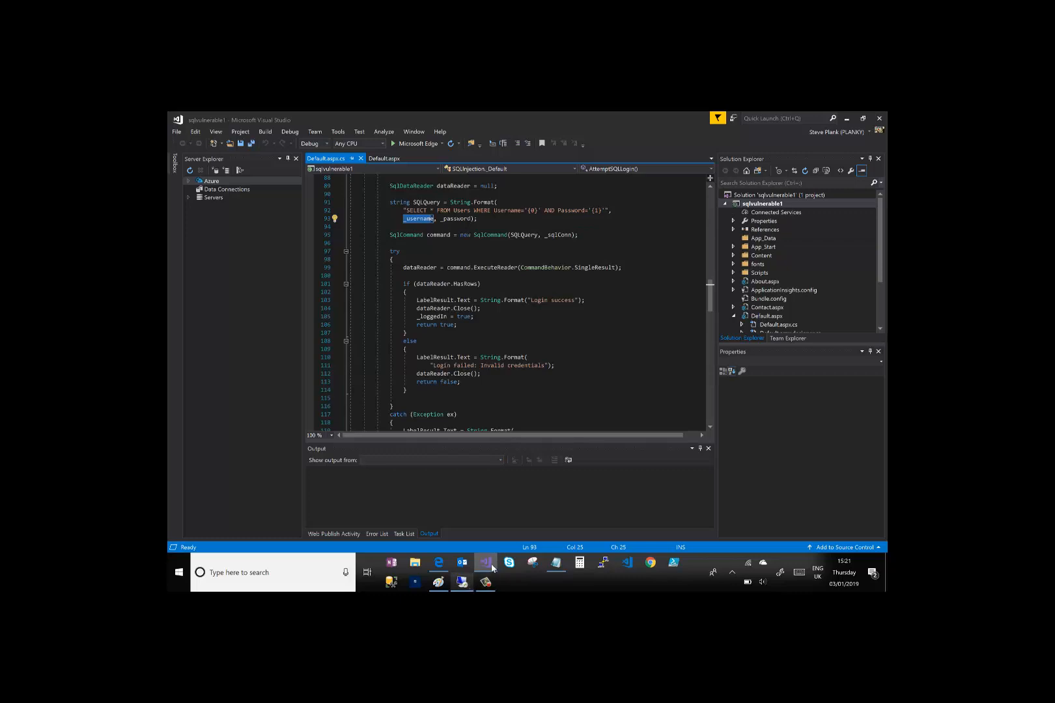
left_click(555, 562)
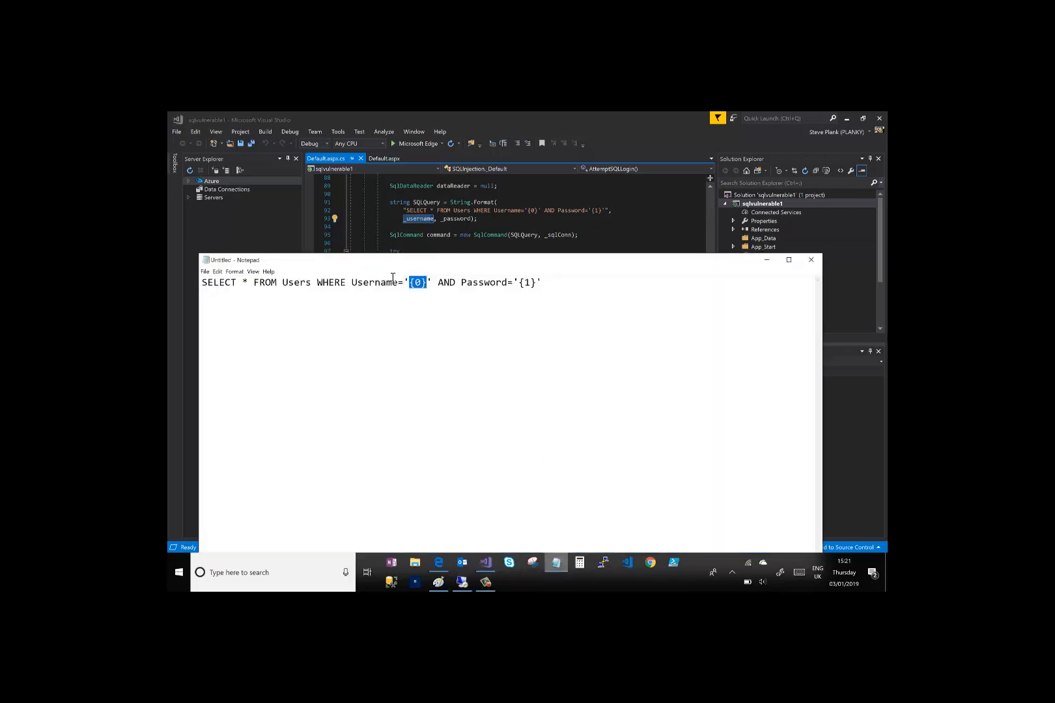
left_click(412, 285)
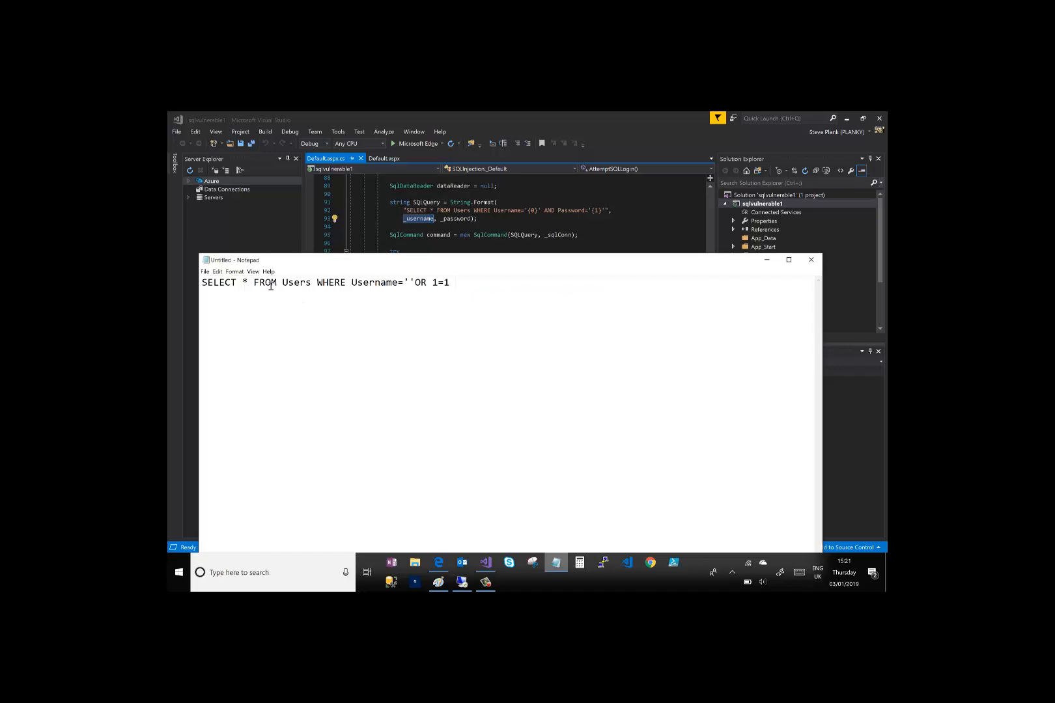
Highlight the parts of the Notepad query one after another, from SELECT through to the Username condition
double_click(214, 283)
left_click(248, 286)
double_click(267, 284)
double_click(303, 283)
double_click(334, 283)
double_click(368, 282)
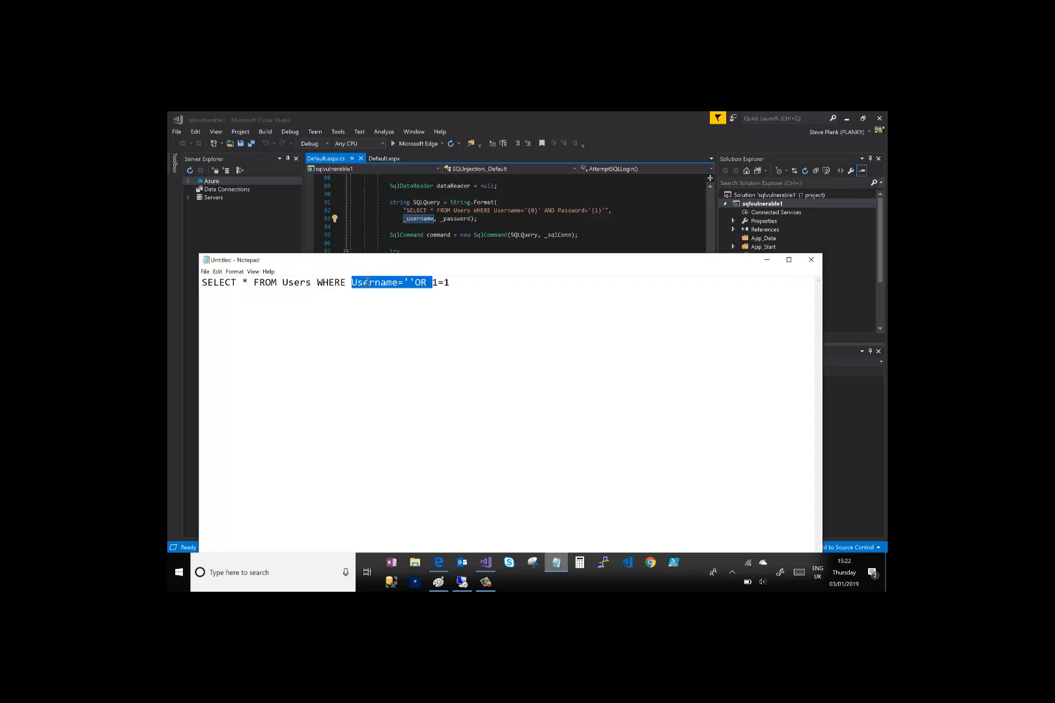
left_click(410, 307)
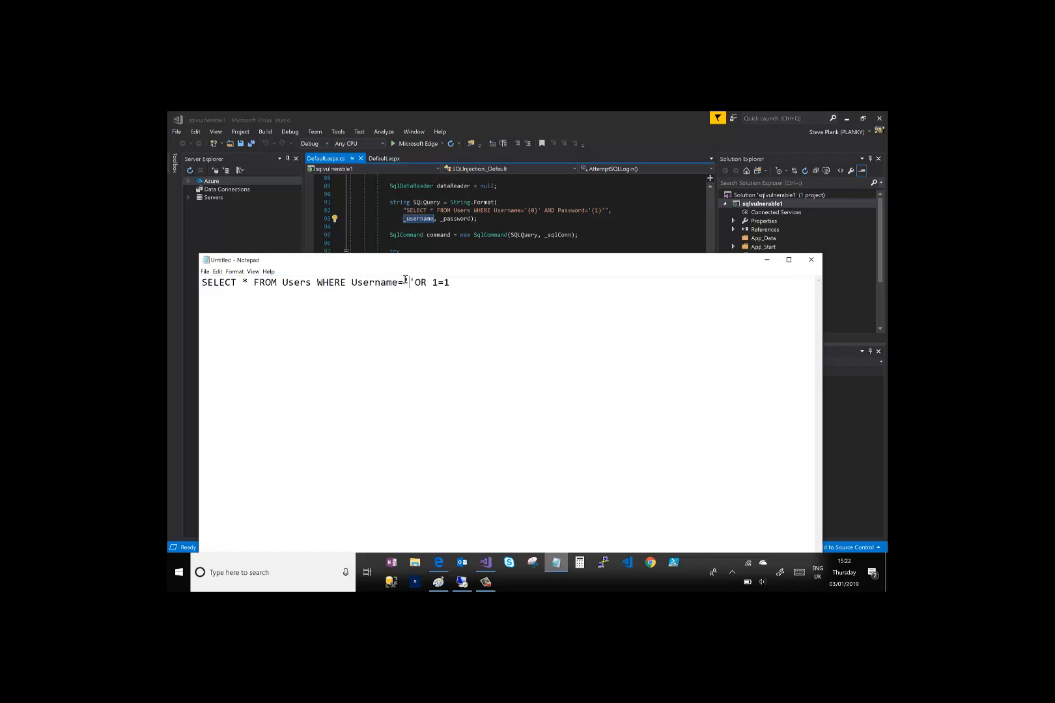
Highlight the empty Username quotes and the OR 1=1 condition, and append "true - hasrows" to the query line
left_click_drag(404, 282, 415, 282)
left_click_drag(415, 282, 450, 284)
left_click(514, 292)
type("true - hasrows")
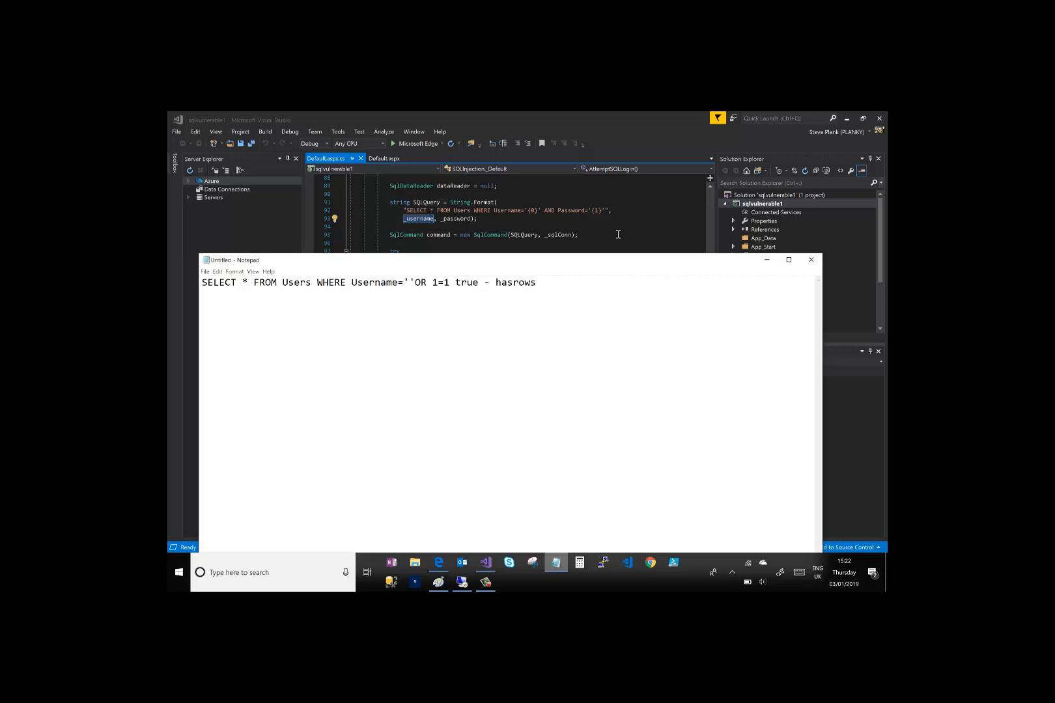
Switch to Visual Studio, highlight dataReader, ExecuteReader and HasRows in the login code, and compare them with the Notepad query
left_click(612, 235)
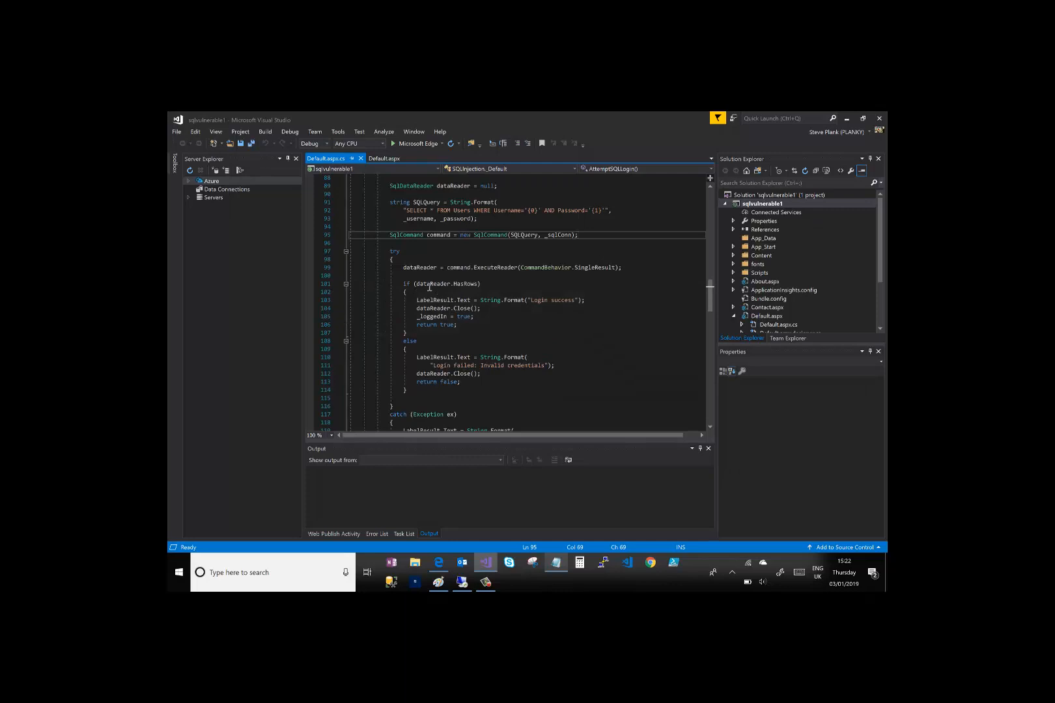
left_click_drag(403, 267, 437, 268)
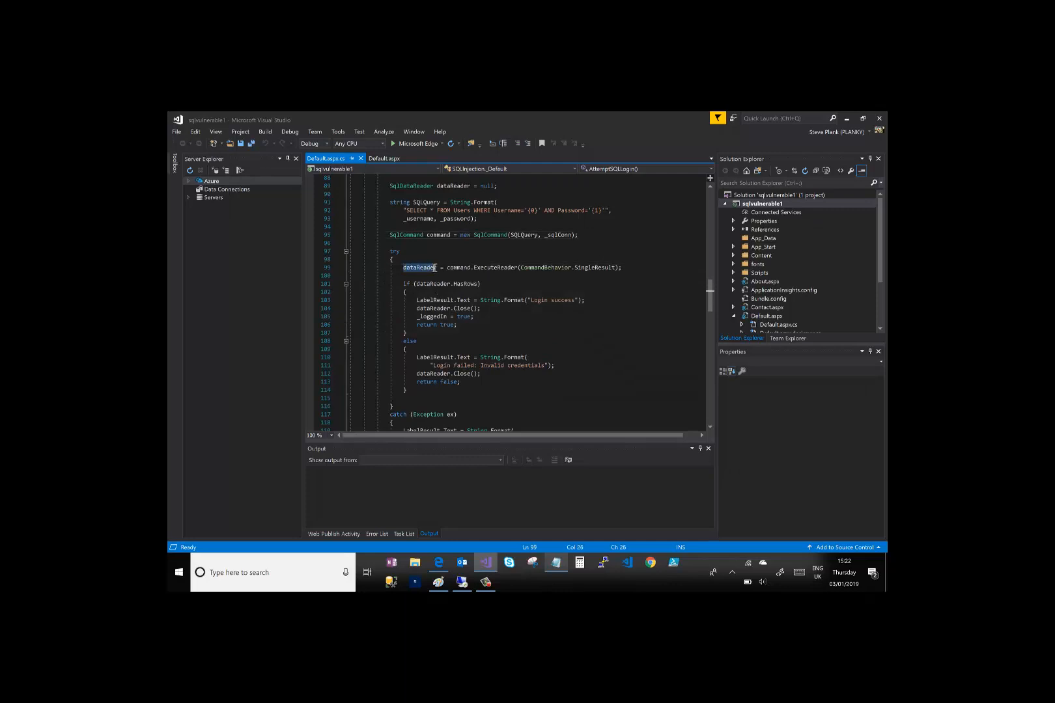
double_click(506, 270)
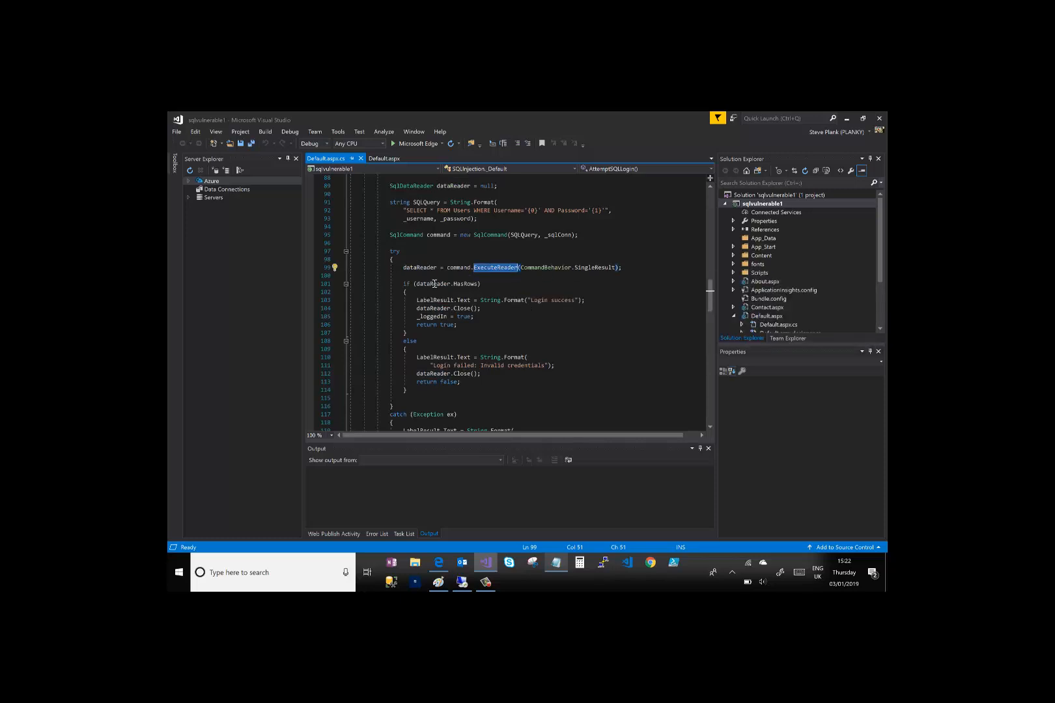
double_click(455, 284)
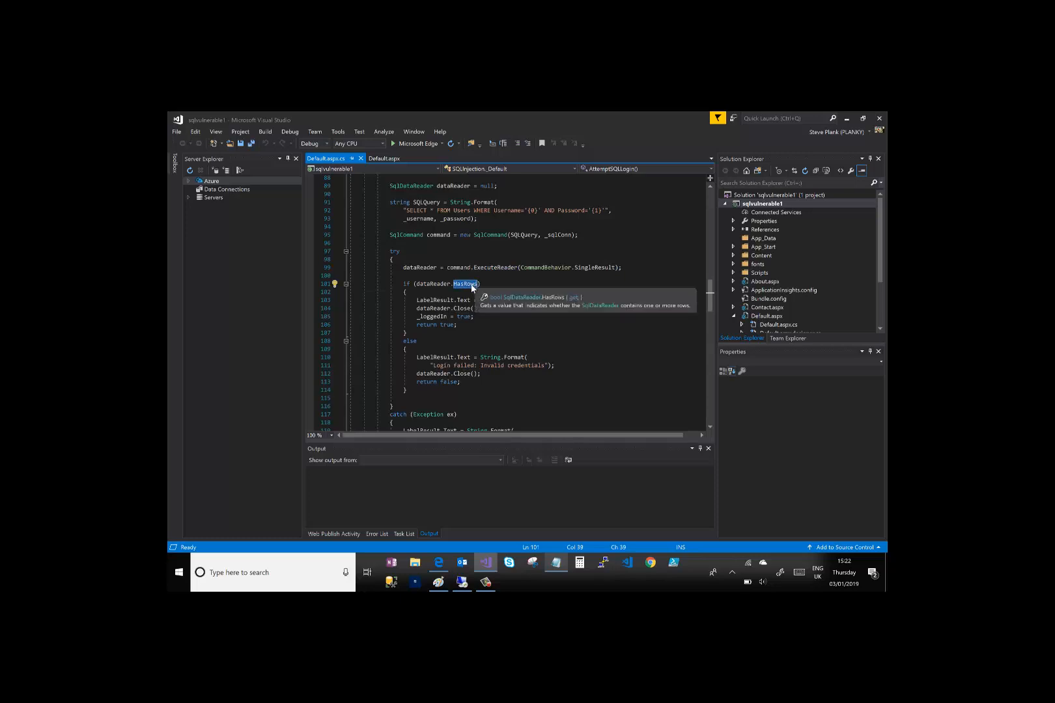
left_click(557, 562)
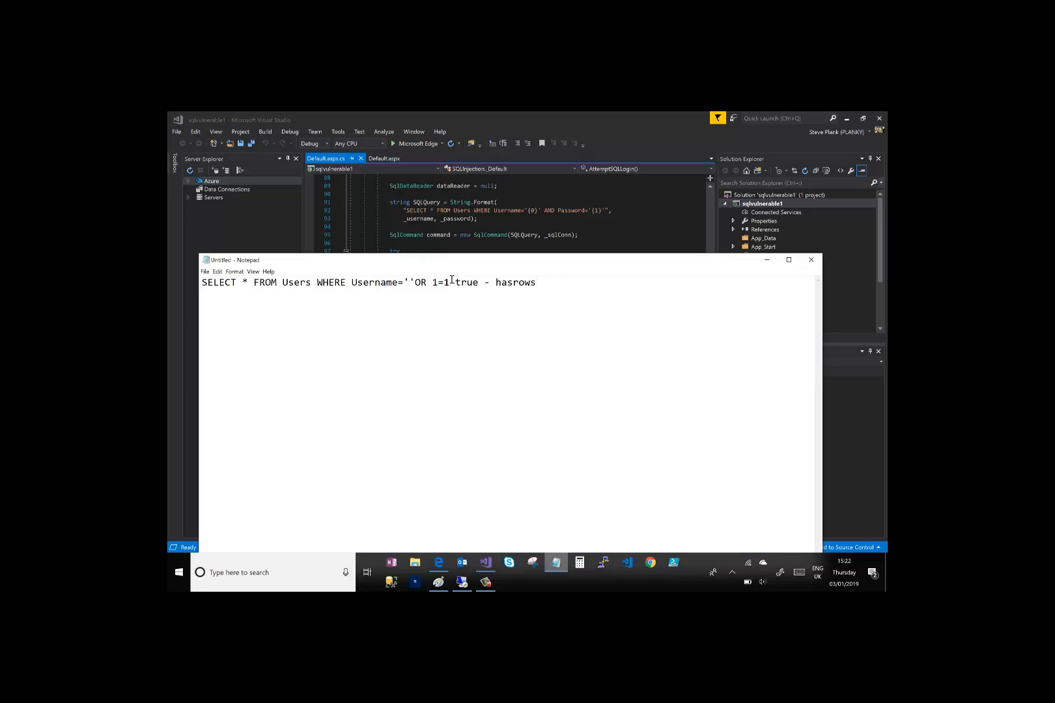
Return to Visual Studio and highlight the HasRows condition, its login success block and the _loggedIn variable
left_click(484, 566)
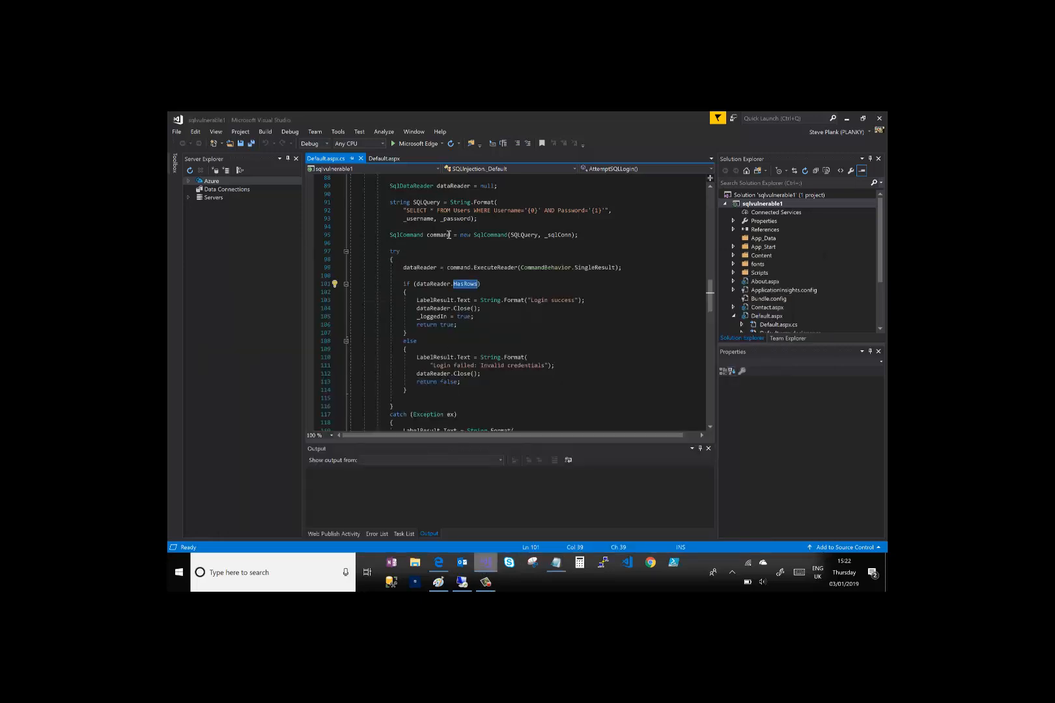
left_click(411, 283)
key("Home")
key("shift+End")
left_click_drag(401, 293, 409, 333)
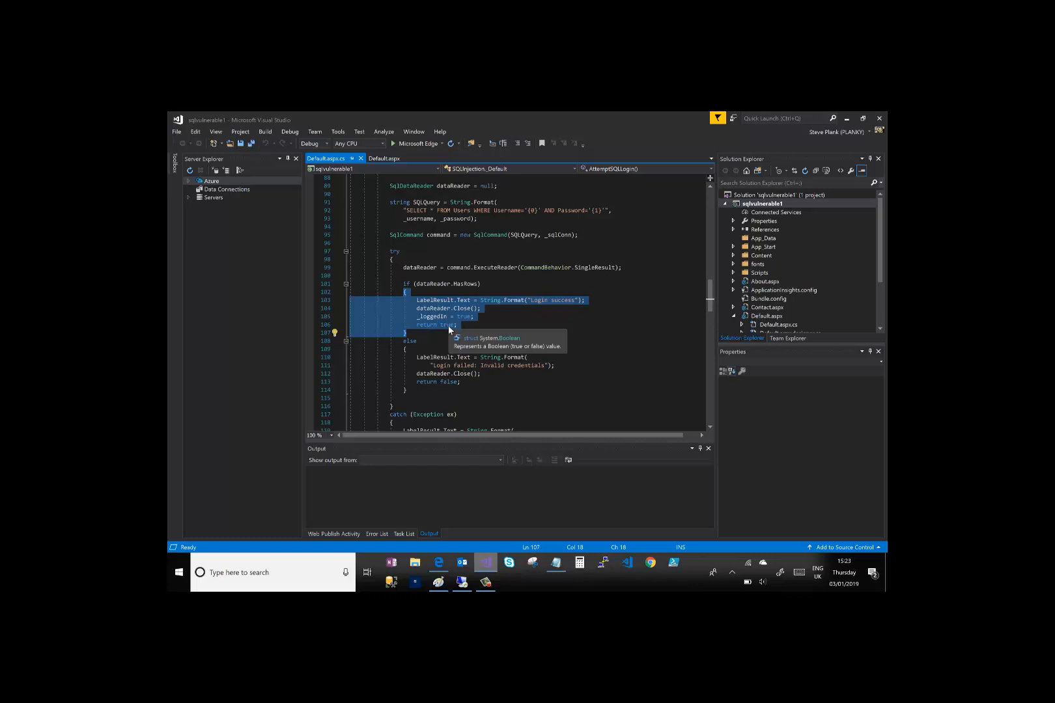
double_click(427, 319)
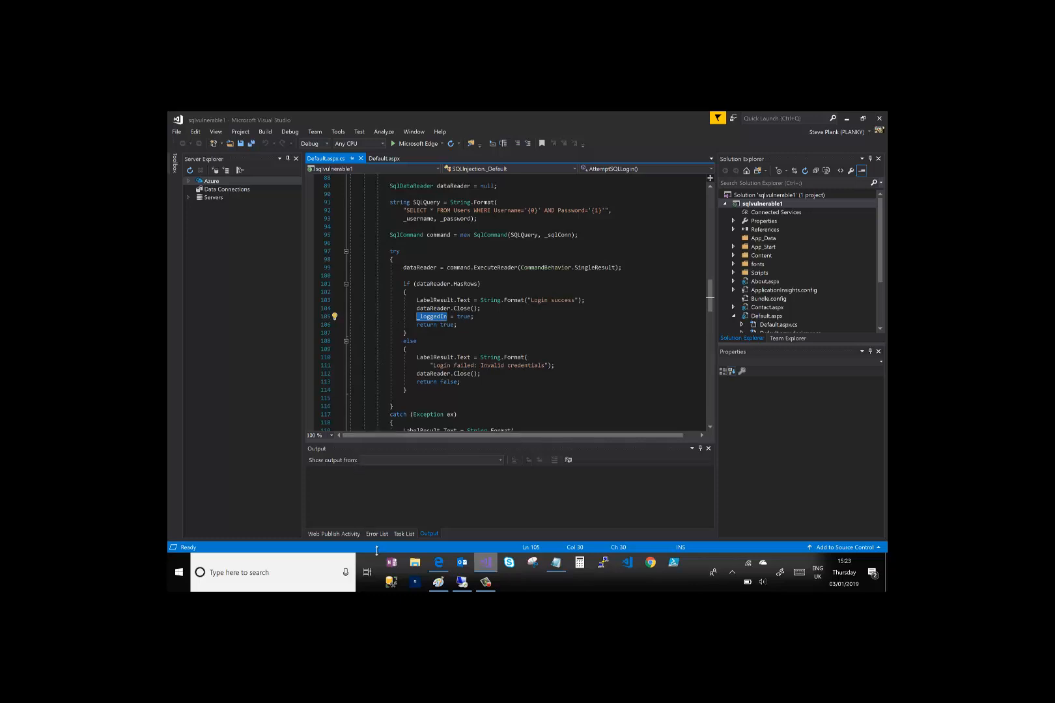
Switch to the Paint diagram and outline the SQLAPP, IIS, WIN and NIC server stack with a thick orange box
left_click(439, 582)
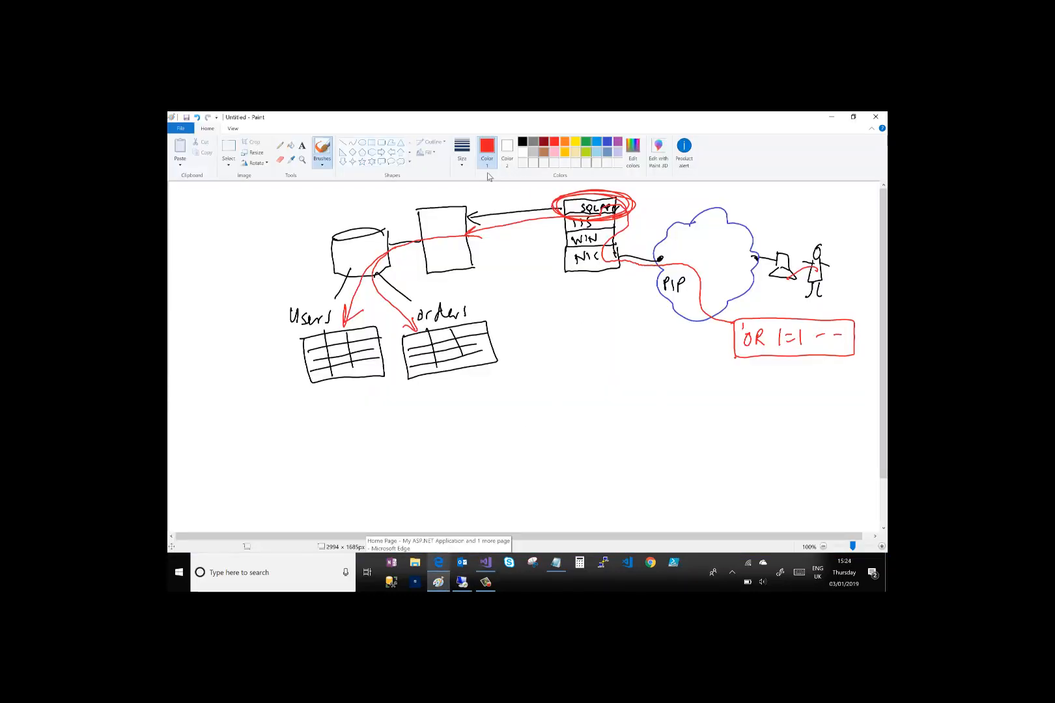
left_click(565, 142)
mouse_move(549, 193)
left_mouse_down()
mouse_move(637, 202)
mouse_move(631, 286)
mouse_move(551, 202)
mouse_move(558, 286)
mouse_move(553, 197)
mouse_move(617, 192)
mouse_move(637, 248)
mouse_move(630, 260)
mouse_move(560, 290)
mouse_move(620, 277)
left_mouse_up()
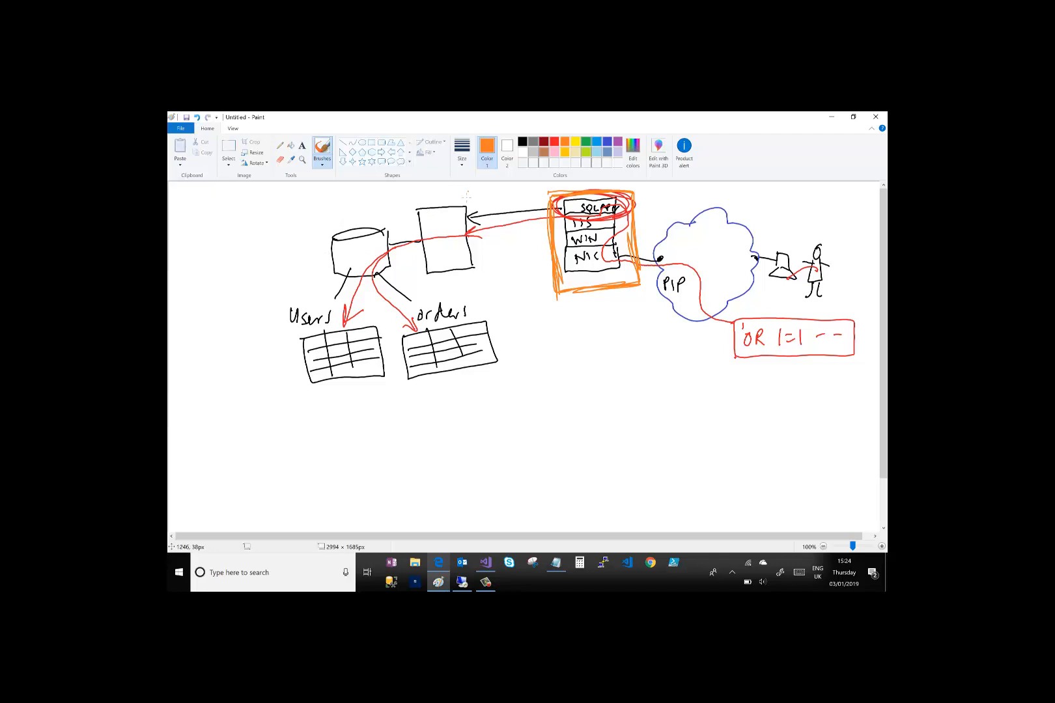
Draw an orange box around the database server and its Users and Orders tables, and label it AZURE SQL DB
mouse_move(467, 195)
left_mouse_down()
mouse_move(299, 217)
mouse_move(282, 348)
mouse_move(354, 400)
mouse_move(515, 386)
mouse_move(507, 242)
mouse_move(450, 195)
mouse_move(427, 199)
left_mouse_up()
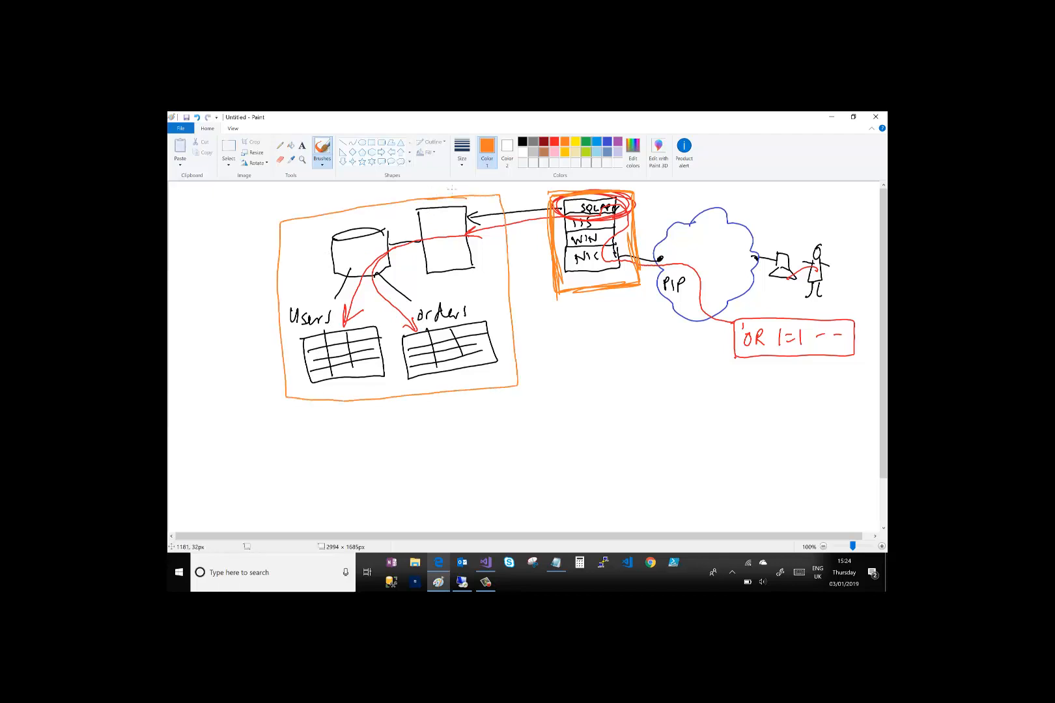
mouse_move(323, 412)
left_mouse_down()
mouse_move(316, 431)
mouse_move(331, 432)
left_mouse_up()
mouse_move(318, 425)
left_mouse_down()
mouse_move(341, 430)
mouse_move(355, 418)
mouse_move(365, 430)
mouse_move(366, 419)
left_mouse_up()
left_click_drag(392, 412, 388, 437)
mouse_move(405, 418)
left_mouse_down()
mouse_move(398, 428)
mouse_move(433, 433)
left_mouse_up()
mouse_move(430, 419)
left_mouse_down()
mouse_move(441, 426)
mouse_move(432, 435)
left_mouse_up()
left_click_drag(447, 415, 448, 434)
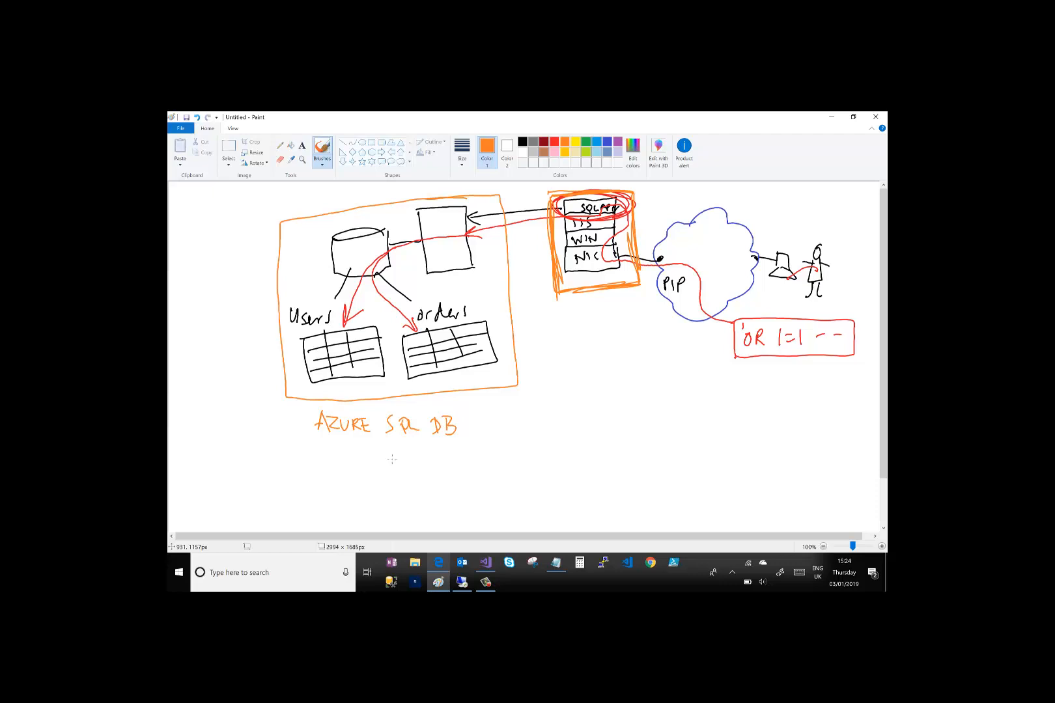
Draw a black line from the NIC down to a double-headed Vnet arrow, marking boxed Default and Waf subnets on it
left_click(522, 141)
mouse_move(580, 272)
left_mouse_down()
mouse_move(589, 360)
mouse_move(550, 392)
mouse_move(660, 370)
mouse_move(650, 388)
left_mouse_up()
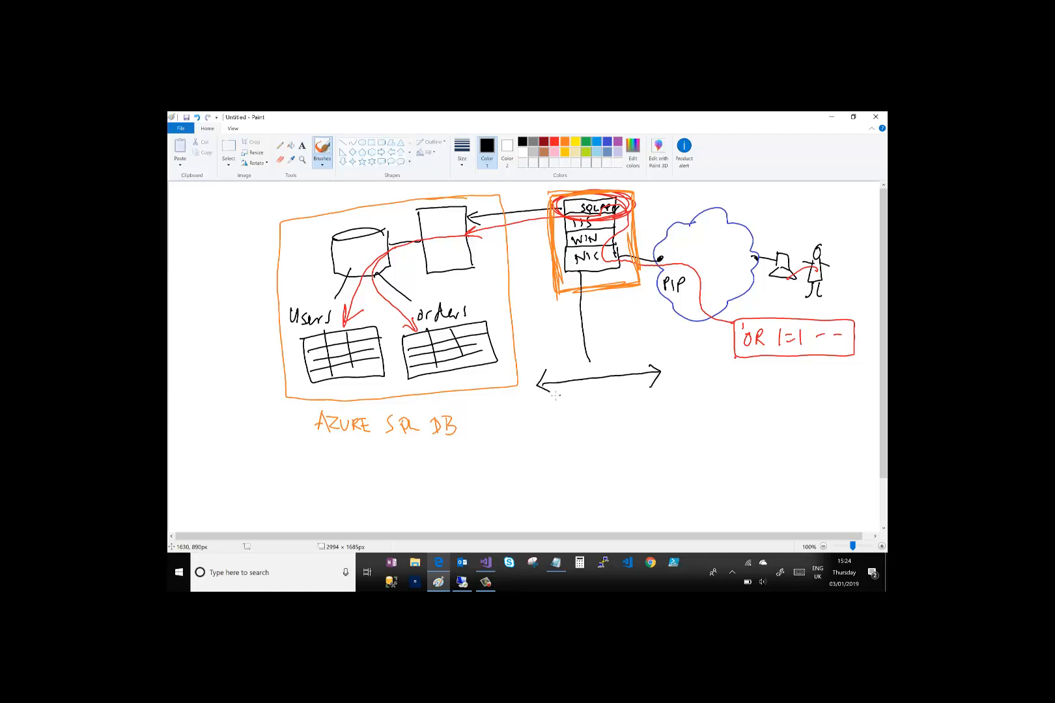
left_click_drag(556, 395, 584, 410)
left_click_drag(589, 397, 587, 412)
mouse_move(599, 357)
left_mouse_down()
mouse_move(604, 391)
mouse_move(546, 391)
mouse_move(538, 370)
mouse_move(597, 363)
mouse_move(566, 368)
mouse_move(540, 343)
mouse_move(577, 347)
mouse_move(582, 333)
mouse_move(614, 391)
mouse_move(636, 362)
mouse_move(637, 393)
left_mouse_up()
mouse_move(637, 393)
left_mouse_down()
mouse_move(624, 393)
mouse_move(662, 396)
mouse_move(674, 414)
mouse_move(682, 398)
left_mouse_up()
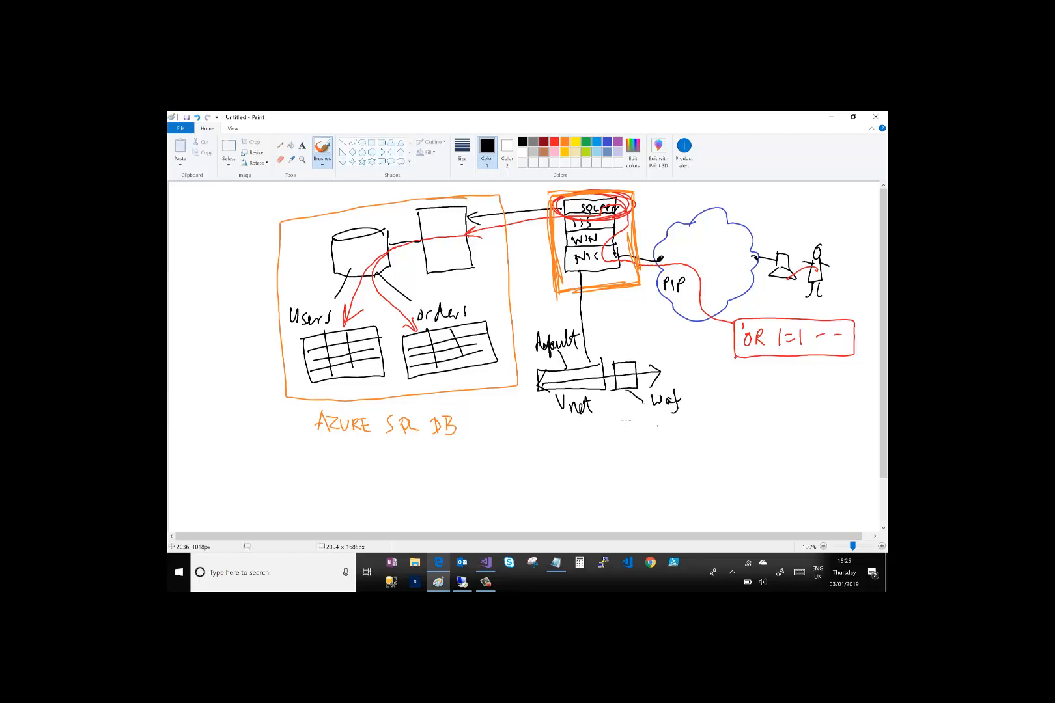
Connect the Waf subnet to a new box below it marked WAF, and label the box Azure App GW/WAF
left_click(624, 375)
mouse_move(625, 376)
left_mouse_down()
mouse_move(628, 443)
mouse_move(662, 444)
mouse_move(607, 476)
mouse_move(654, 491)
mouse_move(659, 444)
mouse_move(625, 468)
mouse_move(635, 454)
mouse_move(638, 465)
left_mouse_up()
left_click_drag(637, 458, 645, 457)
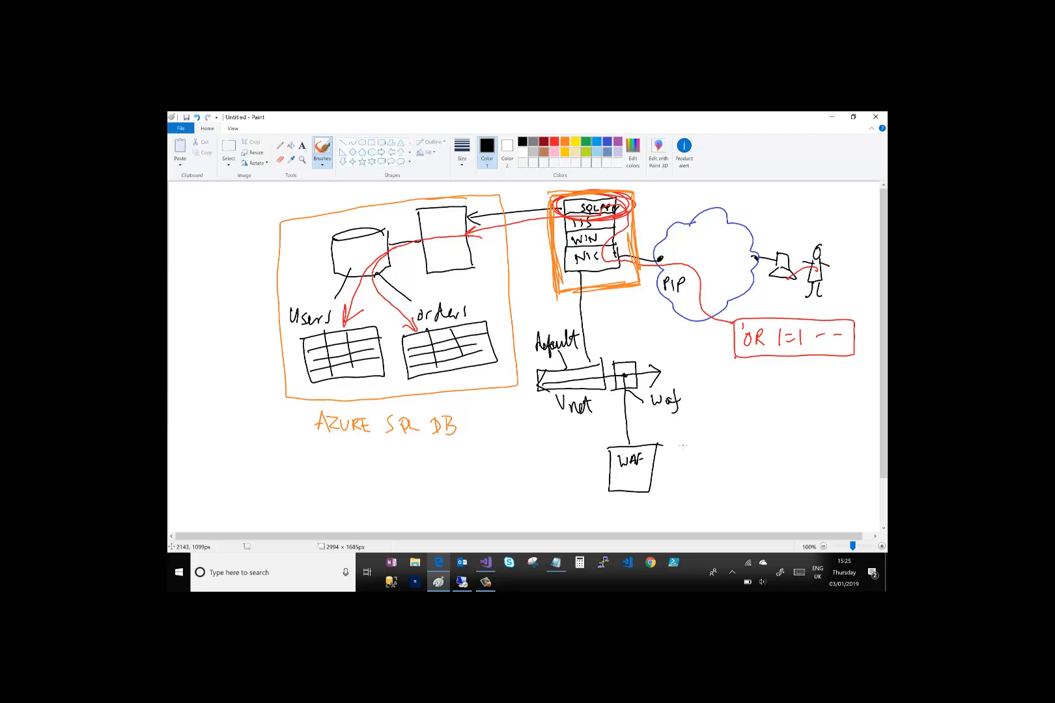
mouse_move(675, 448)
left_mouse_down()
mouse_move(667, 461)
mouse_move(678, 455)
left_mouse_up()
left_click_drag(681, 452, 732, 458)
mouse_move(722, 452)
left_mouse_down()
mouse_move(742, 464)
mouse_move(771, 443)
mouse_move(774, 454)
mouse_move(808, 448)
left_mouse_up()
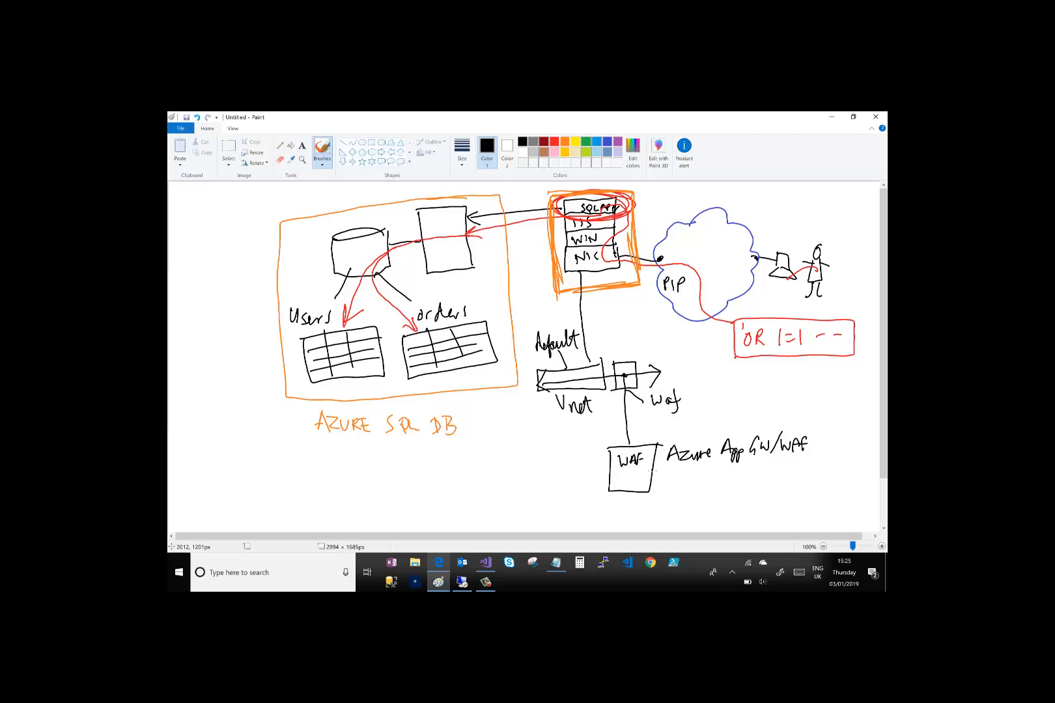
Connect the WAF box to the cloud through a dot labelled PIP, and erase the black link between the NIC and the cloud
mouse_move(652, 474)
left_mouse_down()
mouse_move(704, 440)
mouse_move(686, 303)
mouse_move(695, 360)
left_mouse_up()
left_click_drag(694, 345, 710, 362)
left_click_drag(709, 346, 722, 381)
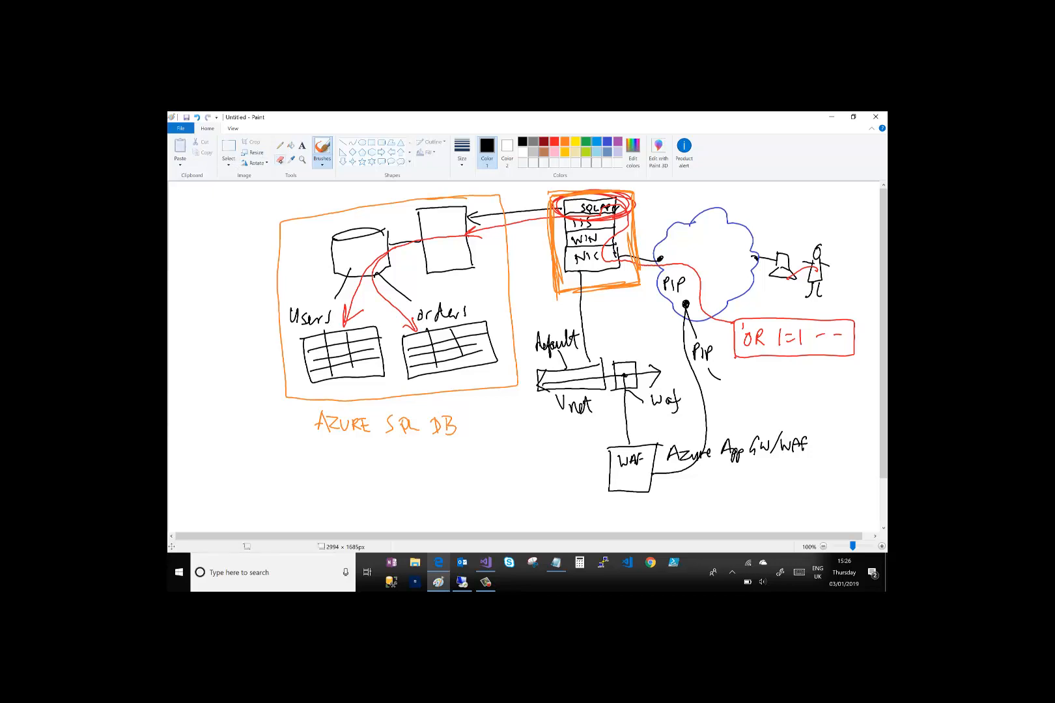
left_click(280, 160)
left_click_drag(659, 259, 621, 257)
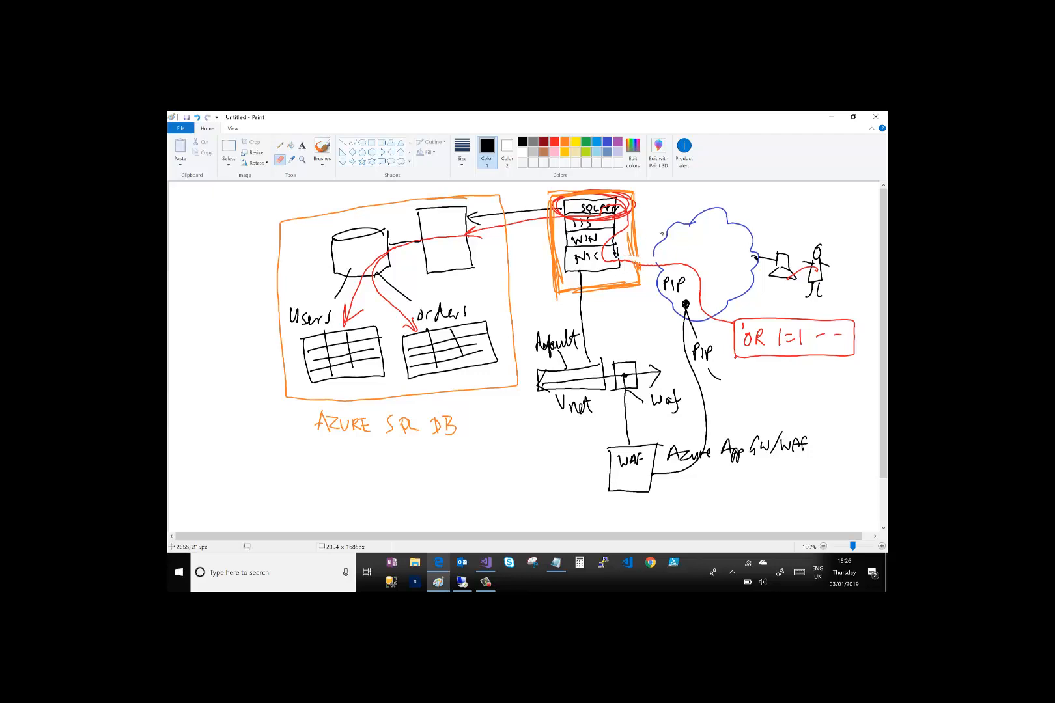
Draw a small green rectangle below the laptop as a packet and move it along the path into the WAF box
left_click(588, 140)
left_click(322, 161)
left_click(265, 180)
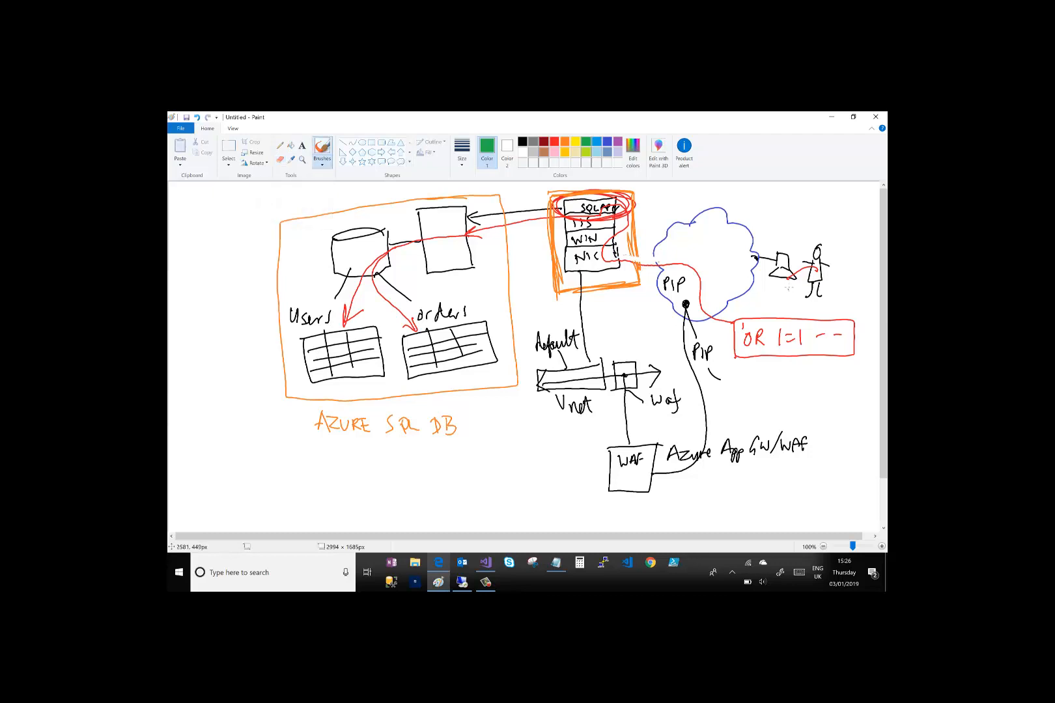
left_click_drag(788, 288, 784, 296)
left_click(228, 147)
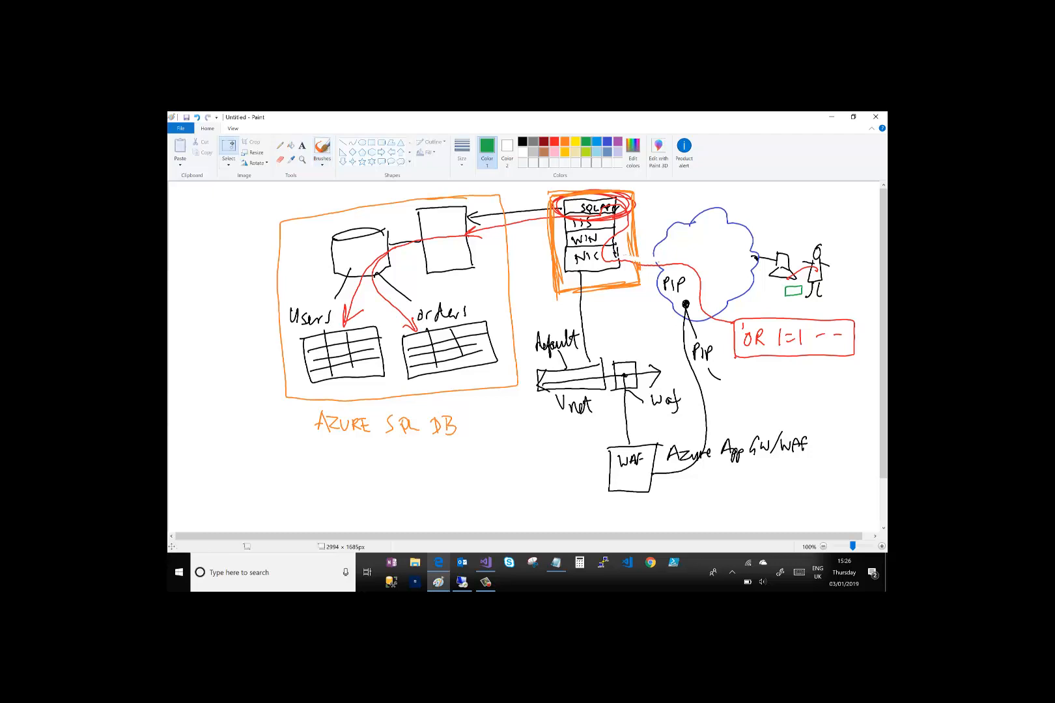
left_click_drag(780, 286, 627, 469)
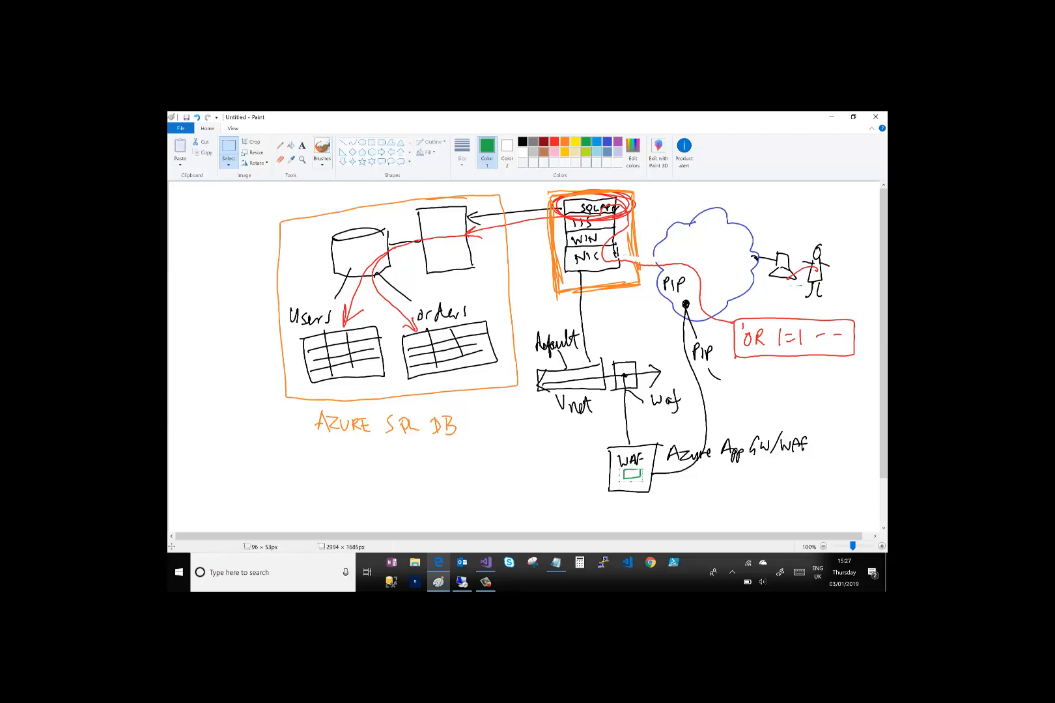
Fill the packet in the WAF box with green and draw a black line from it to an empty square labelled FORBIDDEN
left_click(322, 148)
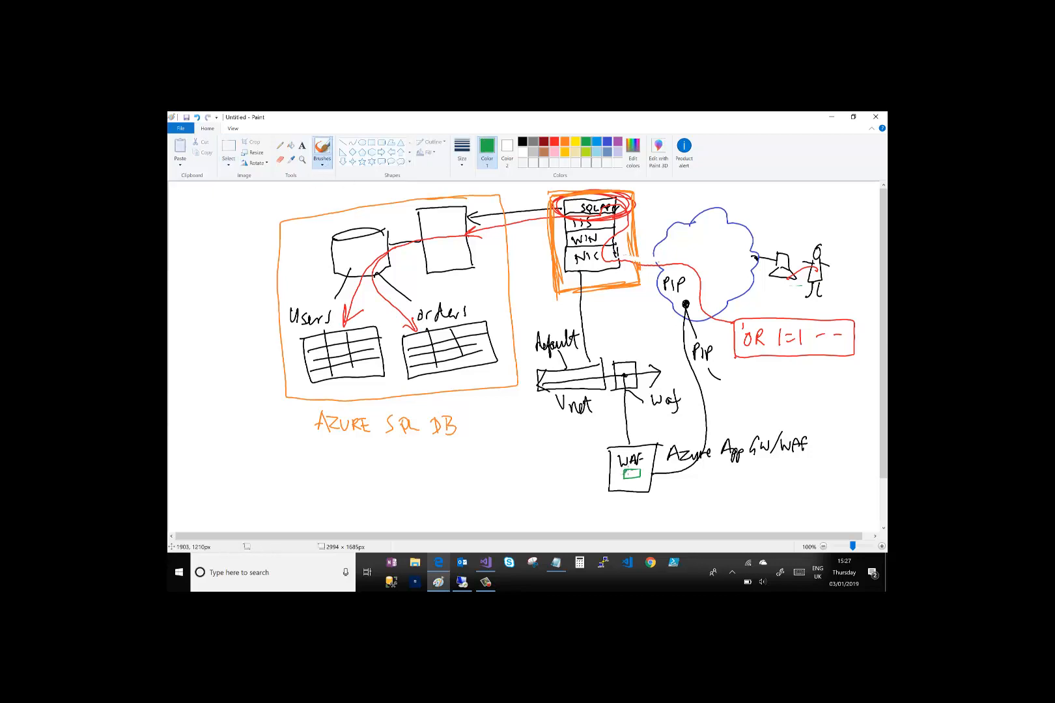
left_click_drag(626, 474, 638, 474)
left_click(522, 141)
left_click_drag(662, 486, 633, 474)
mouse_move(676, 511)
left_mouse_down()
mouse_move(673, 484)
mouse_move(708, 496)
mouse_move(676, 514)
mouse_move(734, 490)
mouse_move(748, 502)
mouse_move(766, 490)
left_mouse_up()
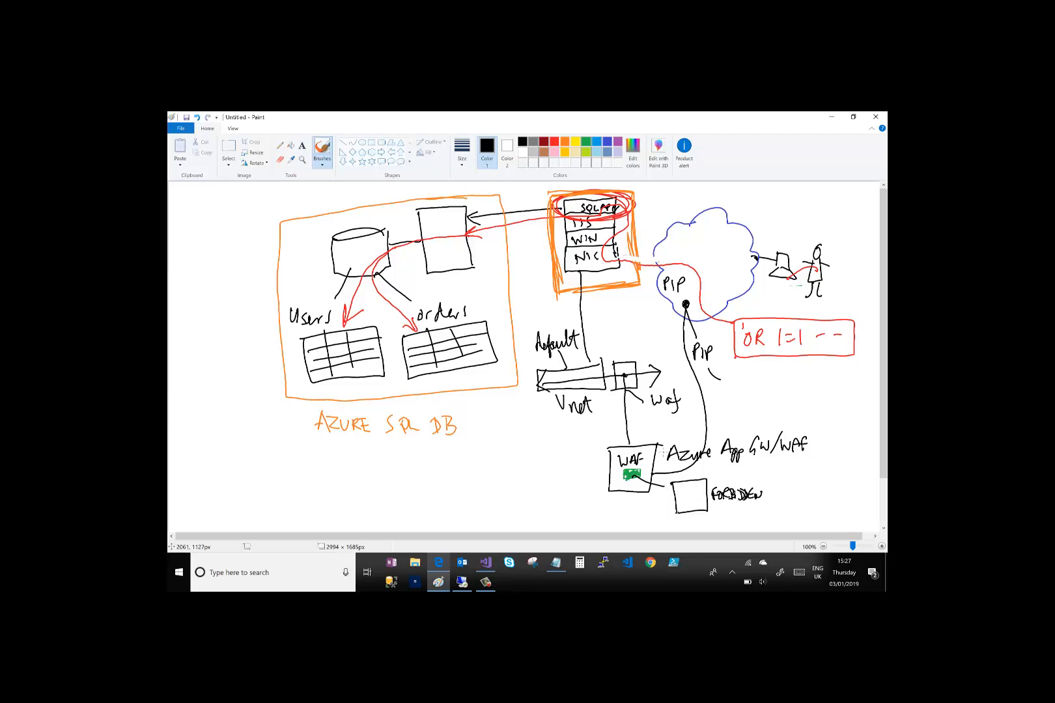
Move the FORBIDDEN text from beside the empty square to above the stick figure
left_click(228, 147)
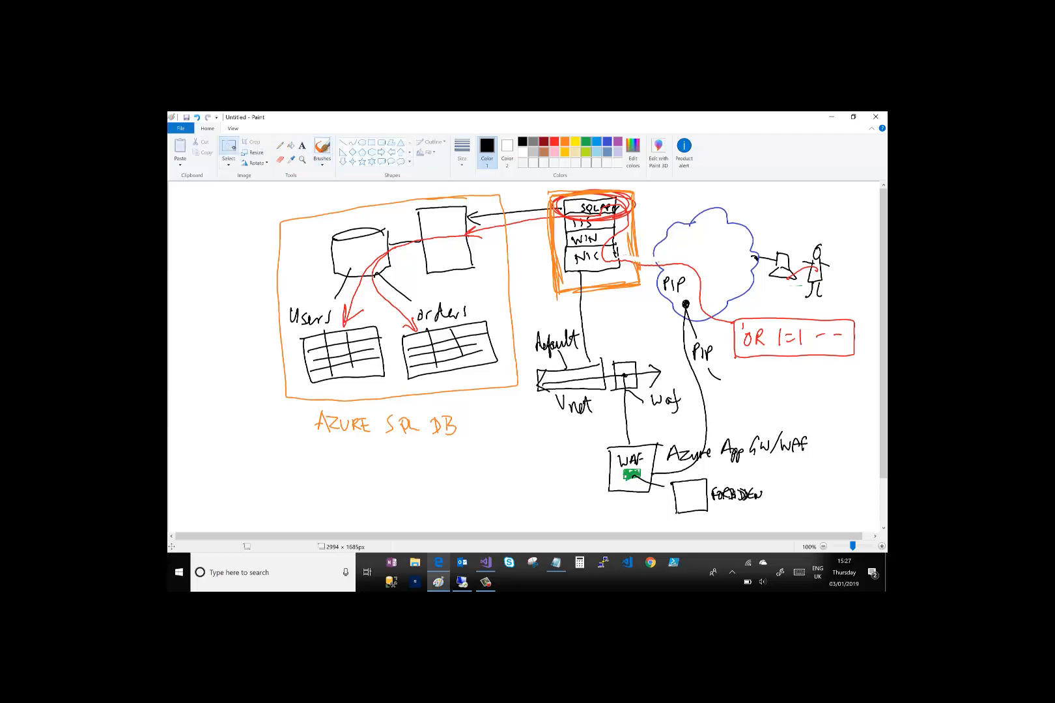
mouse_move(709, 484)
left_mouse_down()
mouse_move(763, 500)
mouse_move(743, 483)
mouse_move(682, 353)
mouse_move(683, 301)
mouse_move(703, 274)
mouse_move(786, 267)
mouse_move(818, 234)
left_mouse_up()
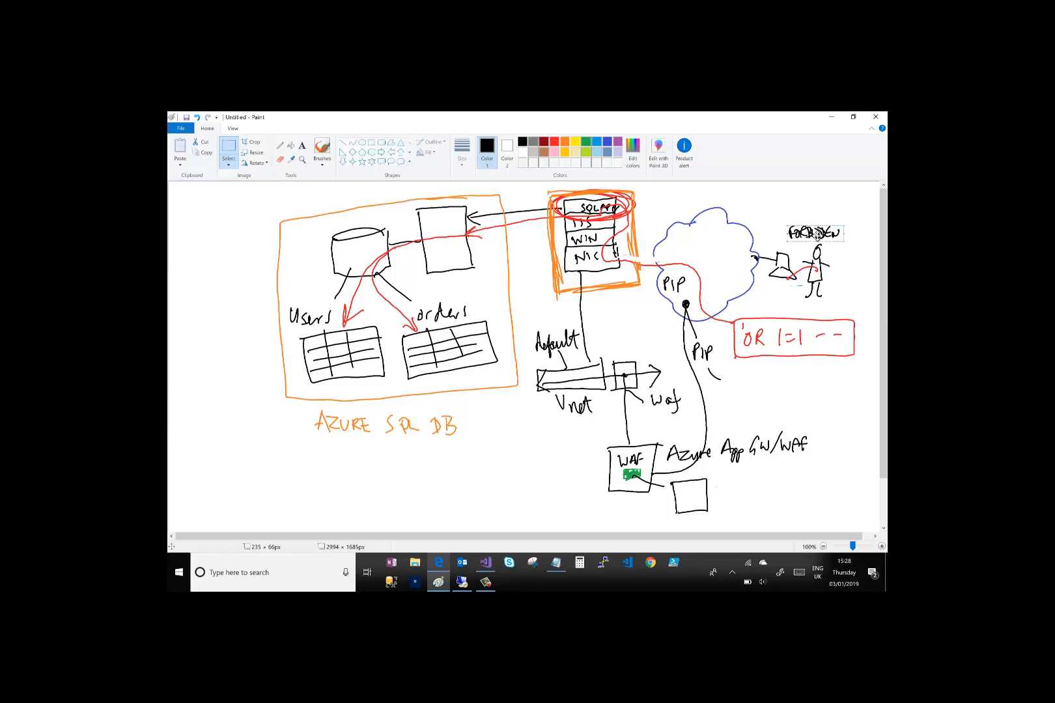
Draw blue tick marks beside the PIP dot on the cloud's lower edge and at the WAF box
left_click(607, 142)
left_click_drag(698, 311, 696, 301)
left_click(322, 147)
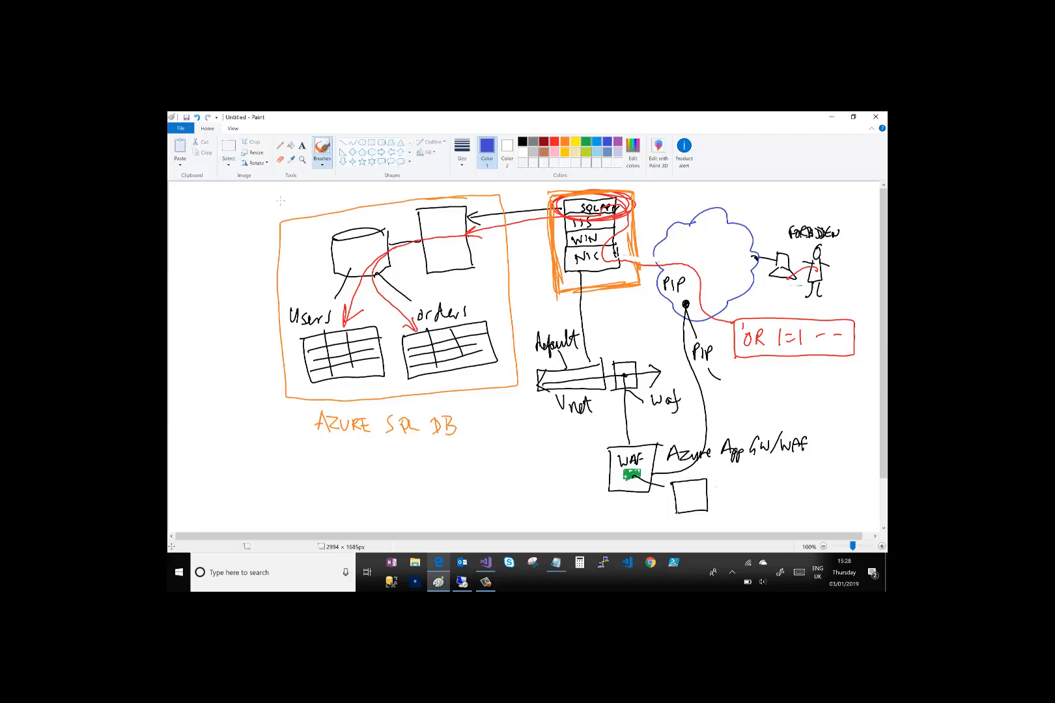
left_click(321, 164)
left_click(264, 181)
mouse_move(693, 299)
left_mouse_down()
mouse_move(697, 310)
mouse_move(713, 286)
left_mouse_up()
mouse_move(641, 430)
left_mouse_down()
mouse_move(665, 429)
mouse_move(642, 450)
mouse_move(641, 437)
left_mouse_up()
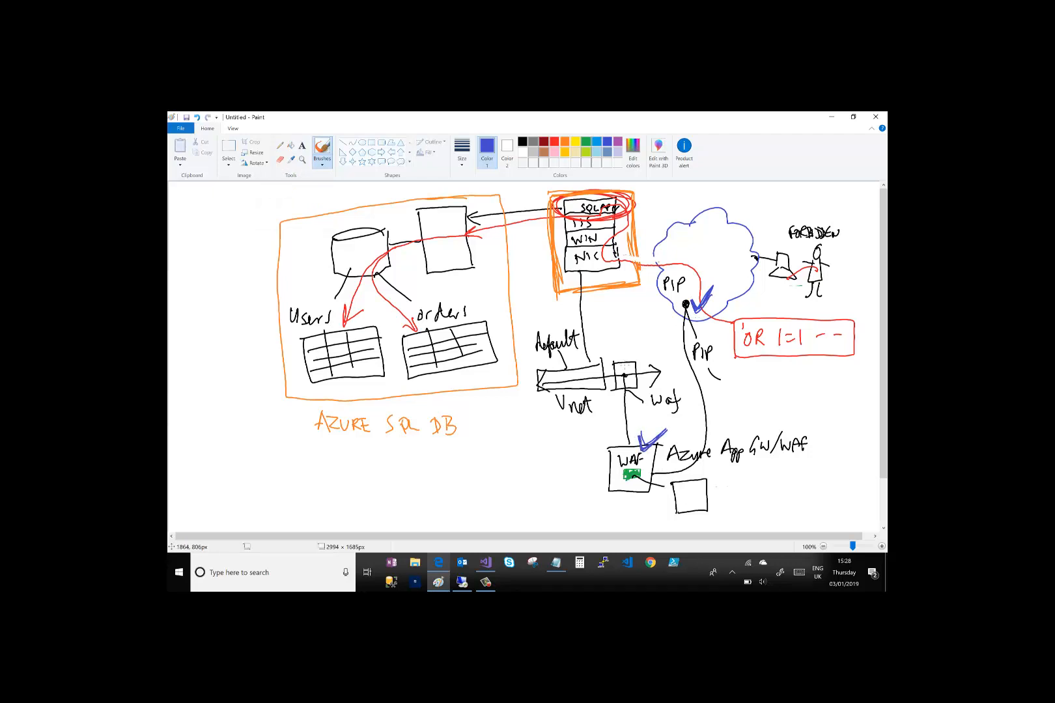
Draw a blue tick on the waf subnet box and a blue arrow from the WAF box up to the server's NIC
left_click_drag(623, 358, 645, 344)
mouse_move(617, 443)
left_mouse_down()
mouse_move(592, 368)
mouse_move(594, 274)
mouse_move(586, 282)
mouse_move(601, 282)
left_mouse_up()
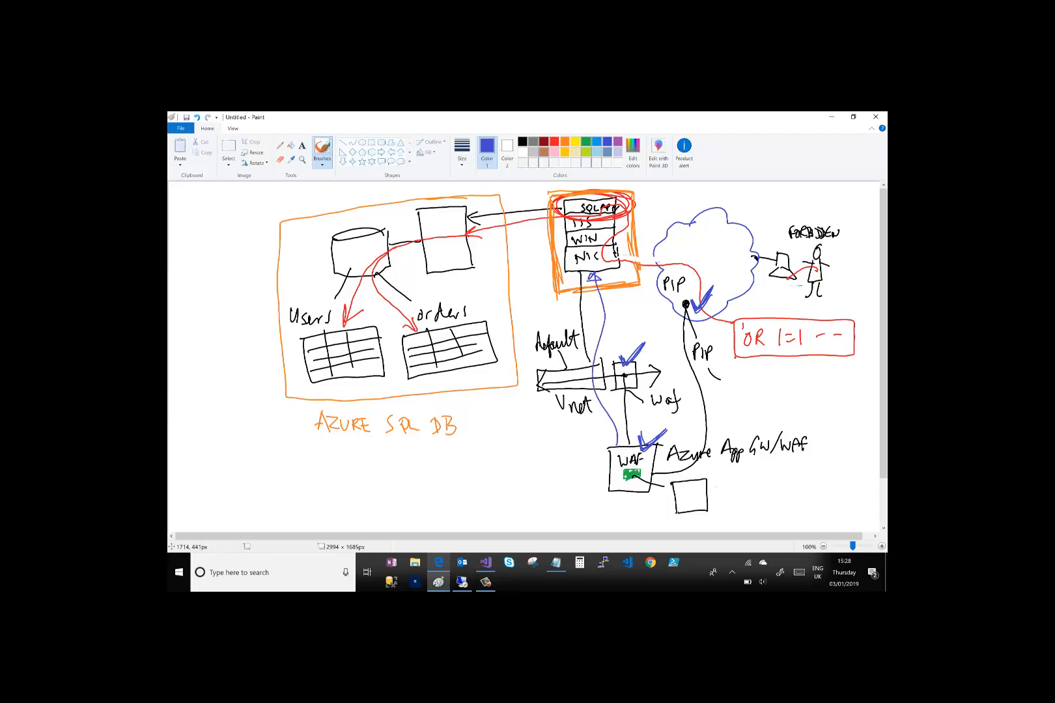
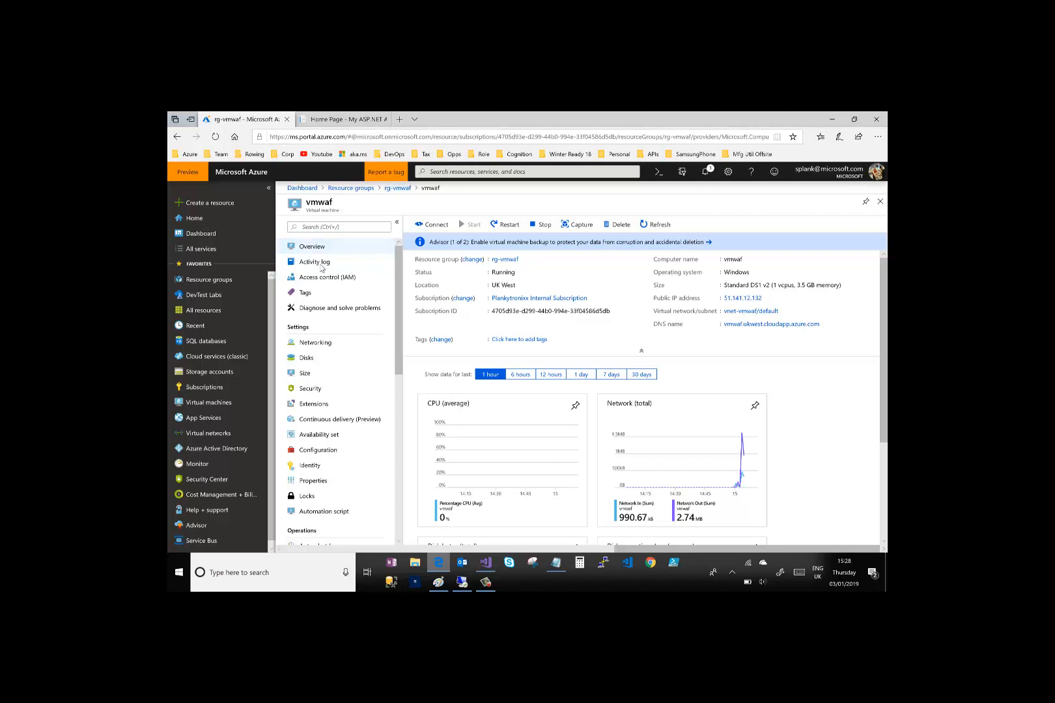
Review the vmwaf virtual machine in the Azure portal, and open vnet-vmwaf from the rg-vmwaf resource group
scroll(521, 351, "down", 3)
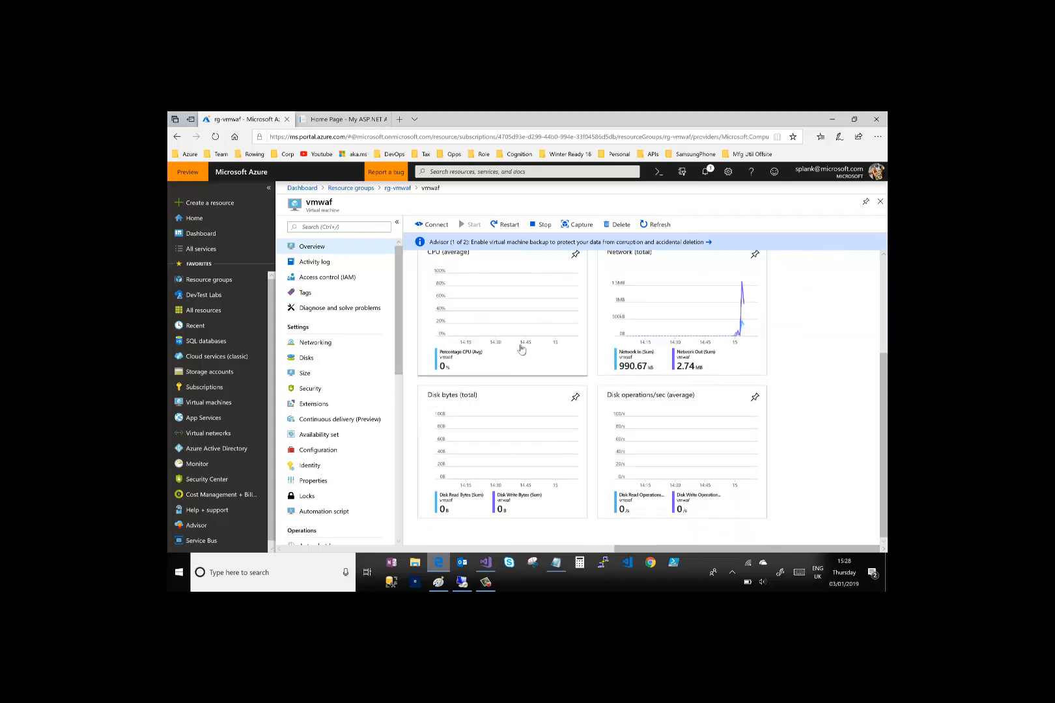
scroll(521, 351, "up", 3)
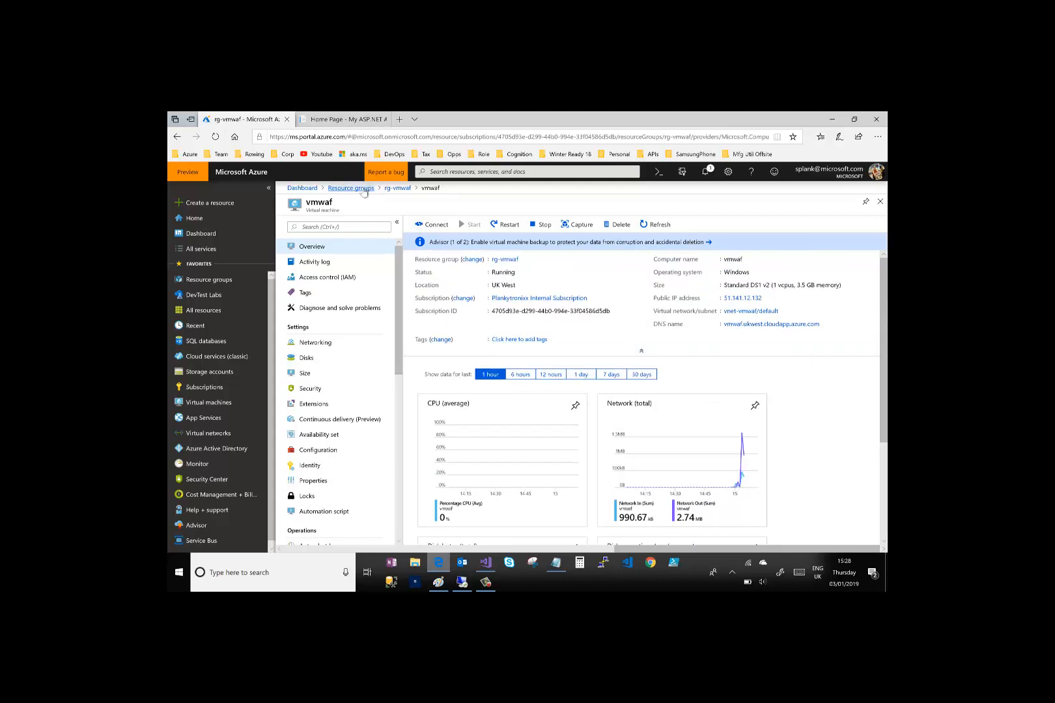
left_click(396, 188)
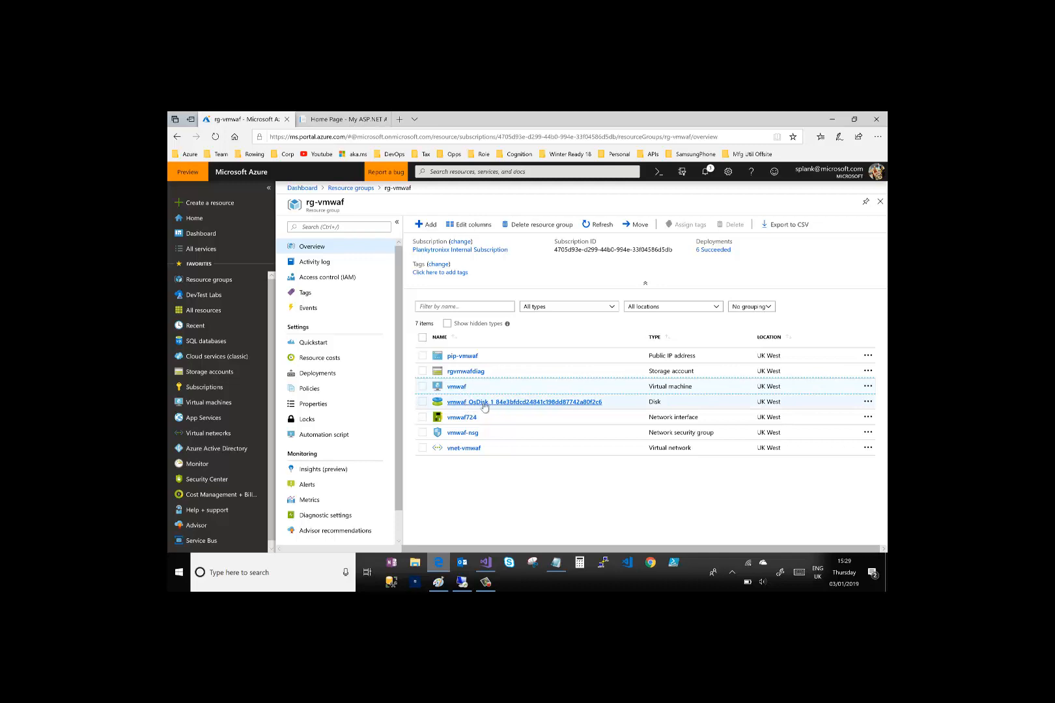
left_click(463, 450)
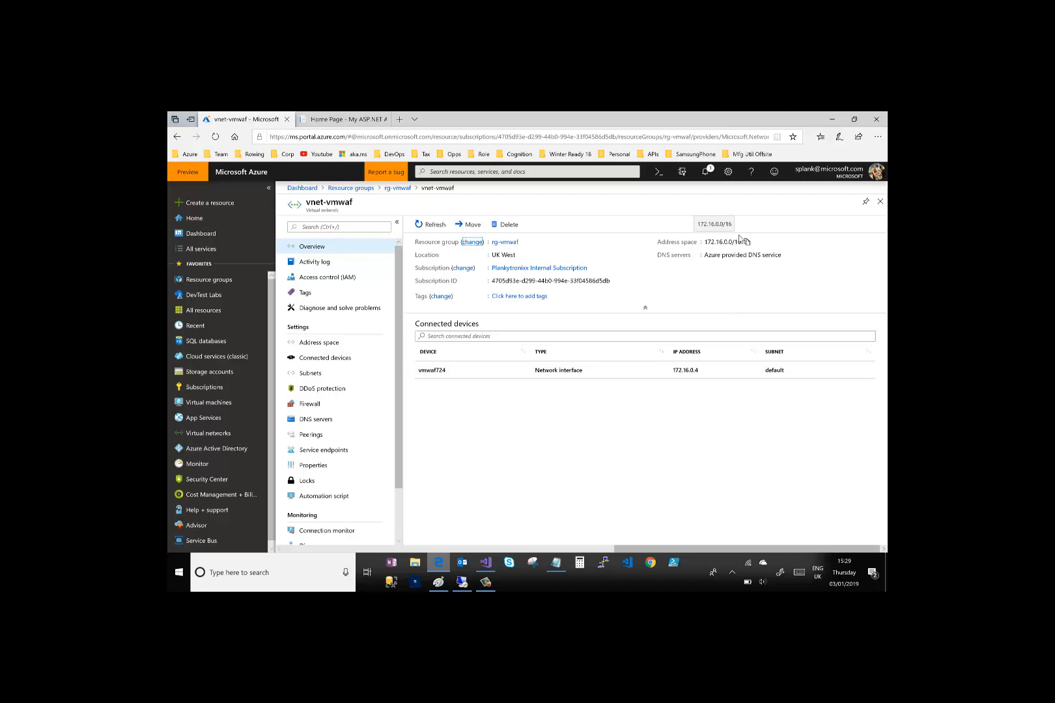
Switch to Paint and start a new blank canvas without saving the current diagram
left_click(439, 581)
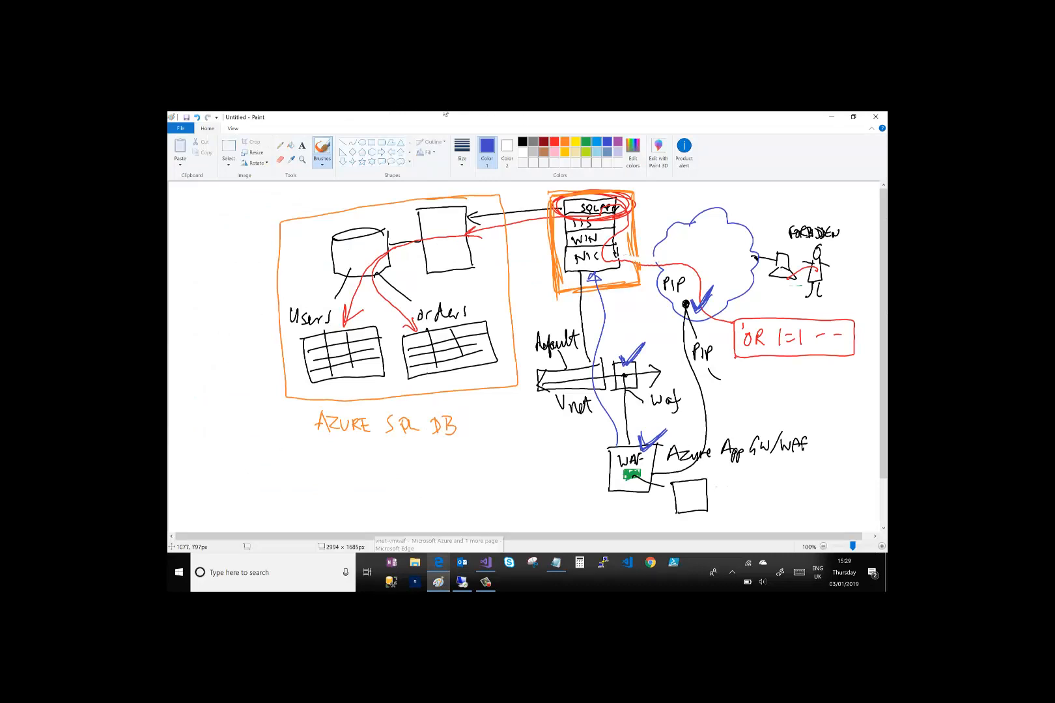
left_click(185, 131)
left_click(184, 150)
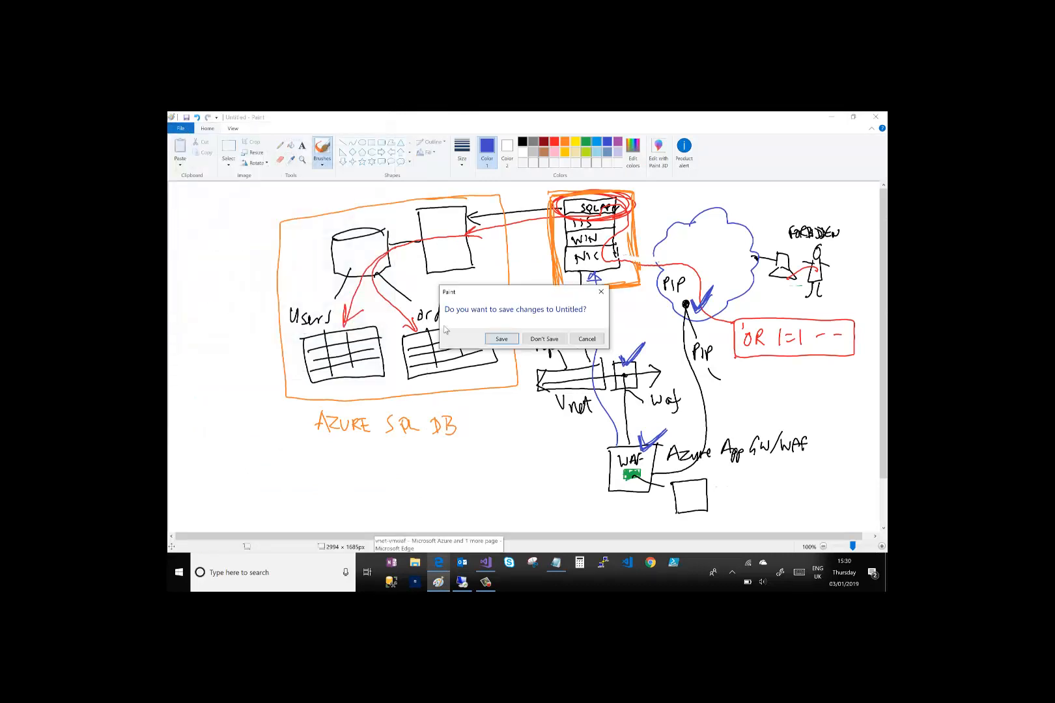
left_click(557, 341)
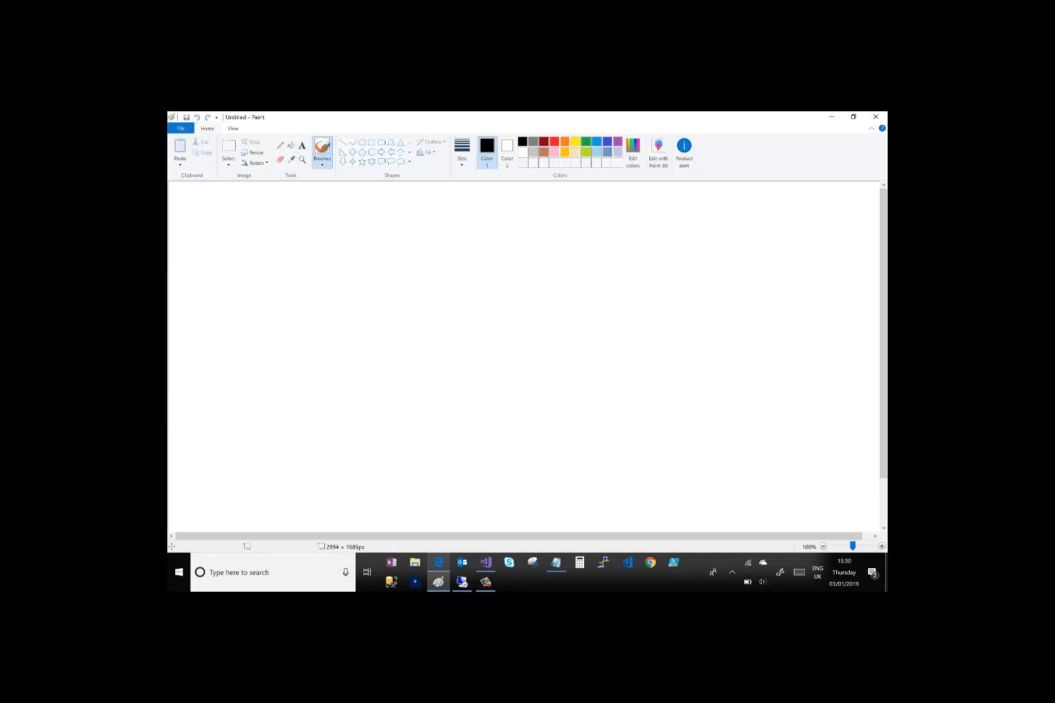
Write the virtual network address 172.16.0.0 in black near the upper edge of the canvas
left_click(305, 225)
mouse_move(287, 224)
left_mouse_down()
mouse_move(288, 244)
mouse_move(310, 232)
mouse_move(303, 246)
left_mouse_up()
left_click_drag(317, 229, 340, 245)
left_click(350, 238)
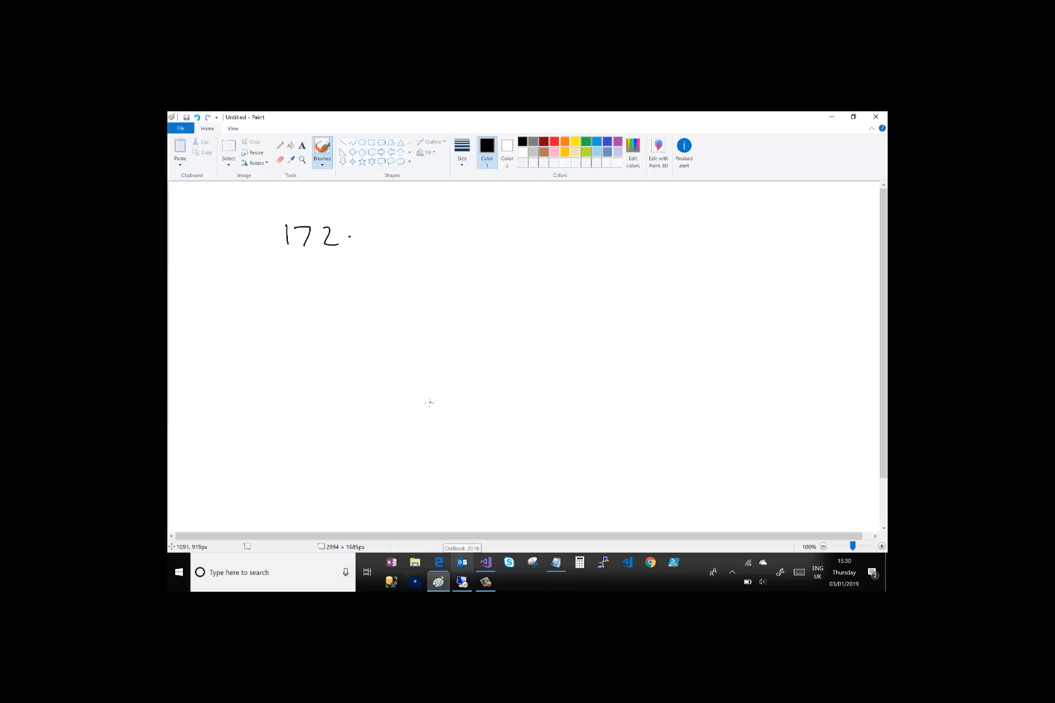
left_click(437, 564)
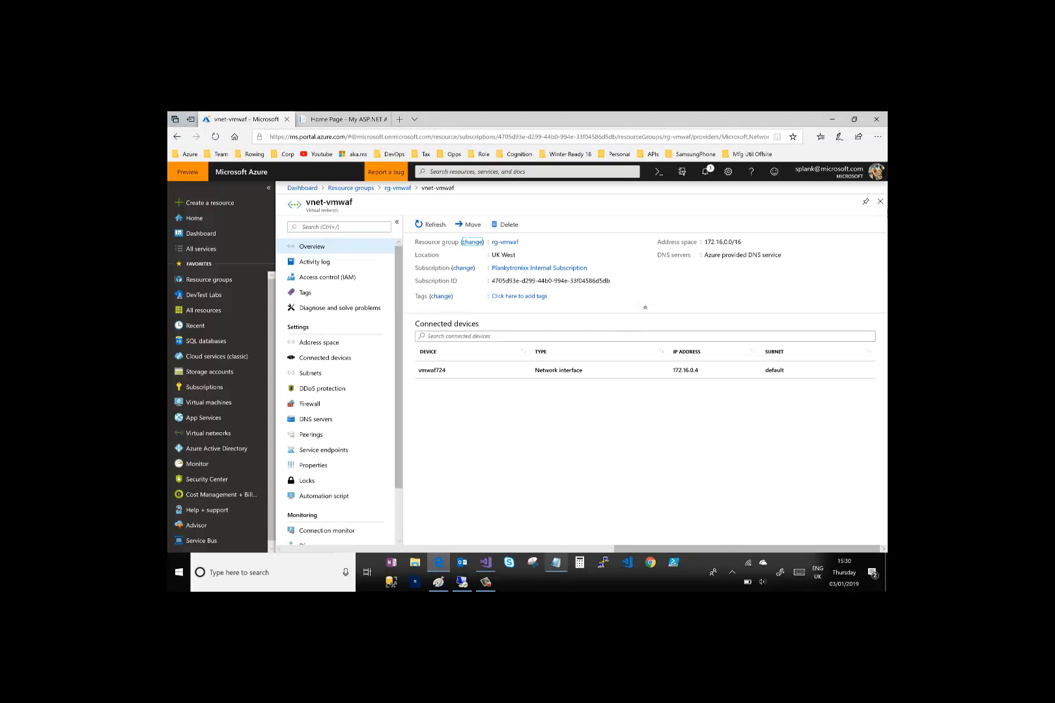
left_click(439, 582)
mouse_move(462, 582)
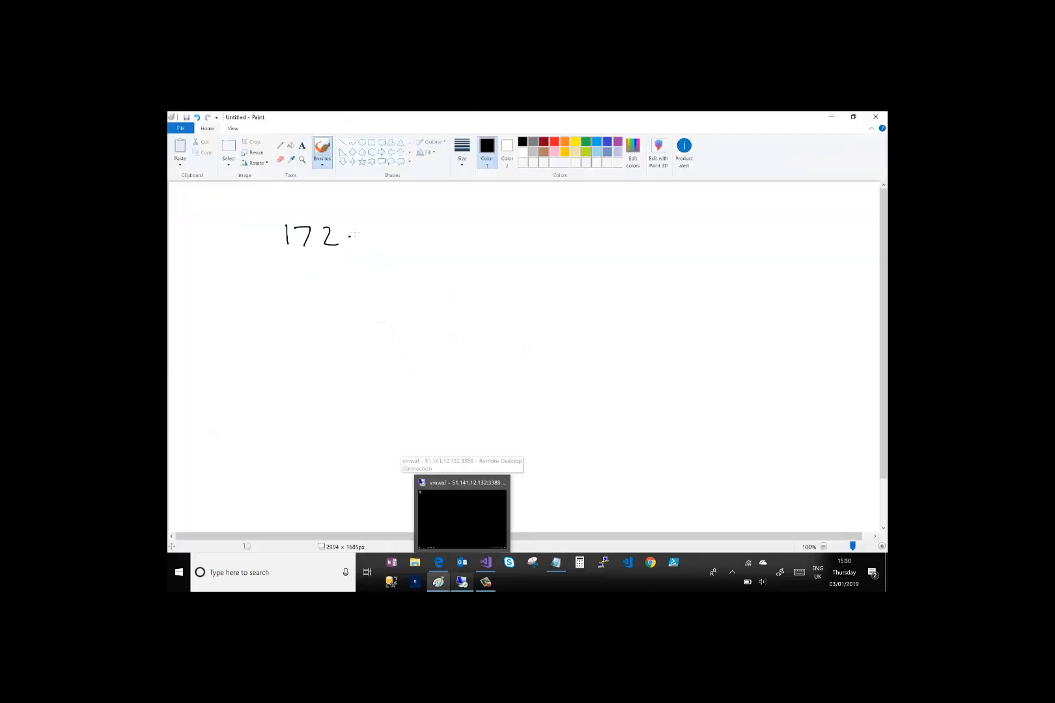
left_click_drag(361, 227, 362, 247)
mouse_move(374, 226)
left_mouse_down()
mouse_move(371, 243)
mouse_move(409, 243)
mouse_move(406, 228)
mouse_move(445, 226)
left_mouse_up()
left_click(389, 236)
left_click(424, 236)
Add /16 to the address with a brace labelled bits beneath it, and draw a black block arrow pointing right before the address
left_click_drag(471, 211, 457, 249)
mouse_move(471, 221)
left_mouse_down()
mouse_move(499, 250)
mouse_move(481, 280)
left_mouse_up()
left_click_drag(488, 263, 494, 281)
left_click_drag(484, 269, 492, 269)
left_click(480, 265)
mouse_move(197, 264)
left_mouse_down()
mouse_move(236, 261)
mouse_move(256, 278)
mouse_move(195, 287)
left_mouse_up()
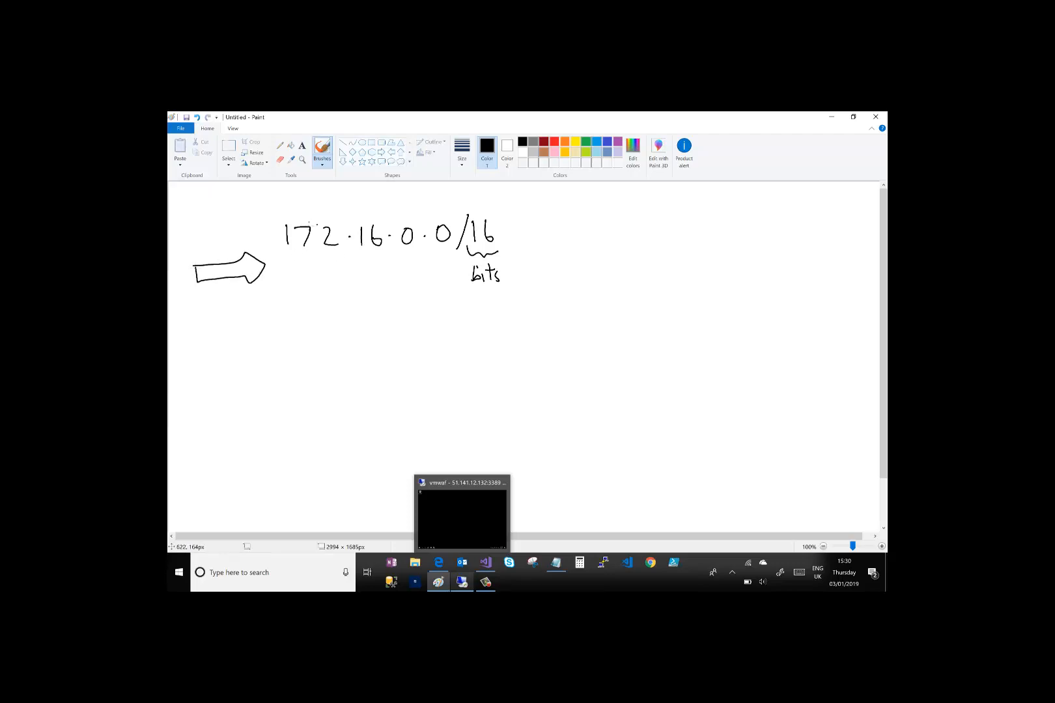
Draw a red box around each of the four octets and write 8 above each one
left_click(558, 143)
mouse_move(275, 217)
left_mouse_down()
mouse_move(276, 256)
mouse_move(291, 213)
mouse_move(343, 245)
mouse_move(274, 257)
left_mouse_up()
mouse_move(314, 196)
left_mouse_down()
mouse_move(307, 205)
mouse_move(350, 224)
mouse_move(358, 258)
left_mouse_up()
mouse_move(348, 208)
left_mouse_down()
mouse_move(387, 240)
mouse_move(358, 258)
mouse_move(362, 201)
mouse_move(401, 255)
mouse_move(416, 207)
mouse_move(392, 206)
left_mouse_up()
mouse_move(403, 188)
left_mouse_down()
mouse_move(431, 242)
mouse_move(454, 214)
mouse_move(430, 207)
mouse_move(440, 206)
left_mouse_up()
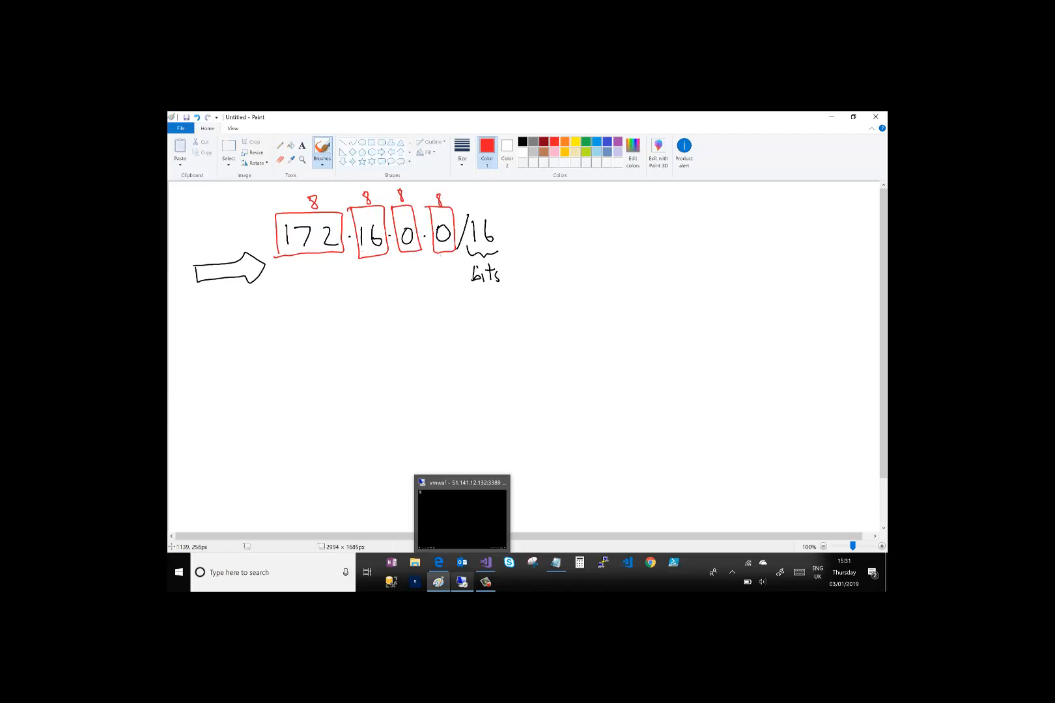
Draw red lines down from the octets and a rectangle below the first two, linked by a curved arrow from the circled 16
left_click_drag(442, 249, 452, 281)
mouse_move(407, 249)
left_mouse_down()
mouse_move(414, 276)
mouse_move(376, 282)
left_mouse_up()
left_click_drag(313, 247, 315, 266)
mouse_move(272, 291)
left_mouse_down()
mouse_move(376, 281)
mouse_move(403, 298)
mouse_move(362, 322)
mouse_move(279, 327)
mouse_move(269, 291)
left_mouse_up()
mouse_move(496, 213)
left_mouse_down()
mouse_move(474, 217)
mouse_move(507, 242)
mouse_move(464, 230)
mouse_move(512, 326)
mouse_move(298, 374)
mouse_move(203, 326)
mouse_move(263, 306)
mouse_move(257, 317)
mouse_move(278, 329)
mouse_move(393, 285)
mouse_move(403, 300)
mouse_move(383, 318)
mouse_move(280, 328)
left_mouse_up()
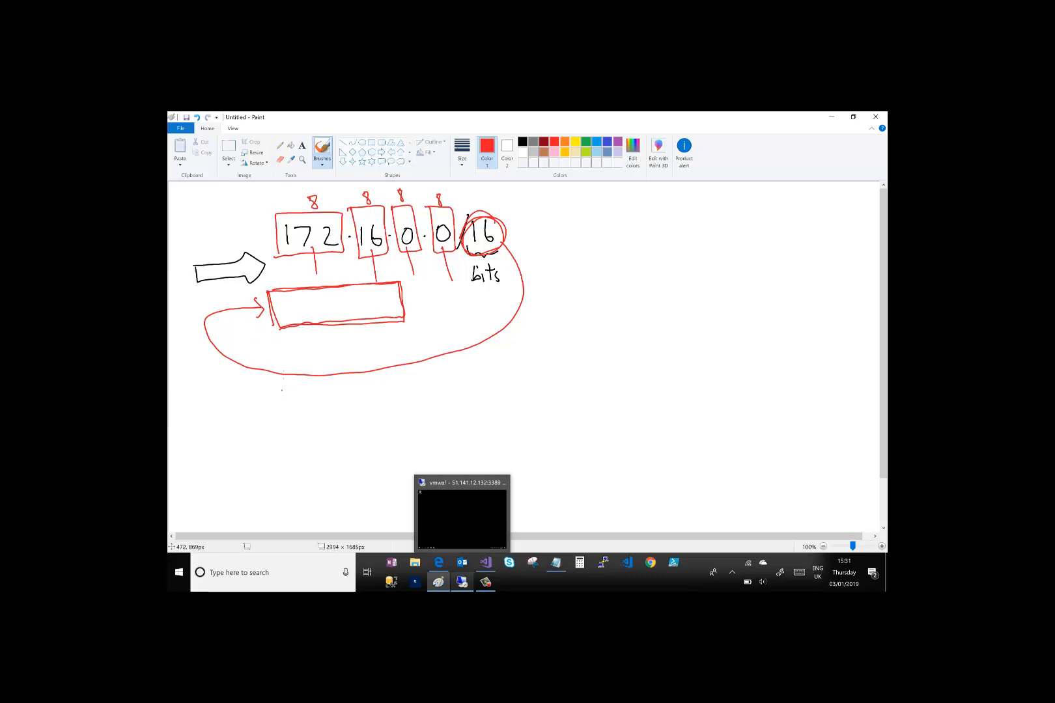
Write 172.16 in red below the curved arrow and draw a small red rectangle under the last two octets
left_click_drag(282, 384, 284, 405)
mouse_move(287, 386)
left_mouse_down()
mouse_move(301, 404)
mouse_move(347, 399)
left_mouse_up()
left_click(325, 403)
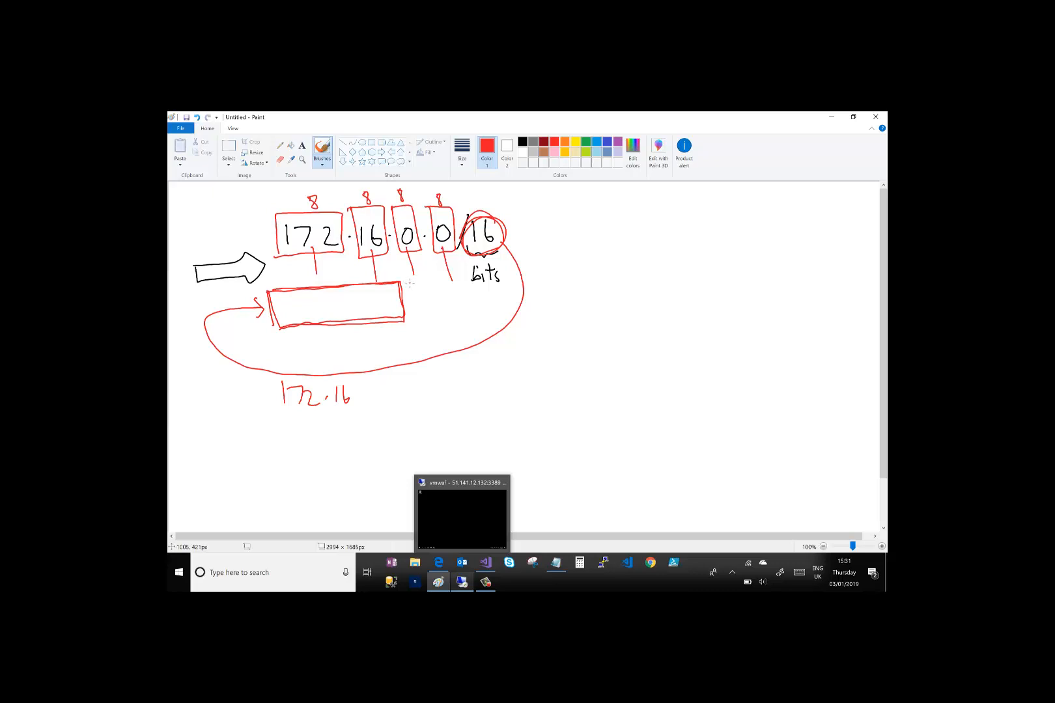
mouse_move(409, 286)
left_mouse_down()
mouse_move(459, 284)
mouse_move(417, 318)
left_mouse_up()
Write 172.16 in red in the empty area beyond the curved arrow, beside the word bits
mouse_move(555, 256)
left_mouse_down()
mouse_move(555, 277)
mouse_move(577, 258)
mouse_move(571, 277)
left_mouse_up()
mouse_move(579, 259)
left_mouse_down()
mouse_move(592, 277)
mouse_move(622, 269)
left_mouse_up()
left_click(600, 267)
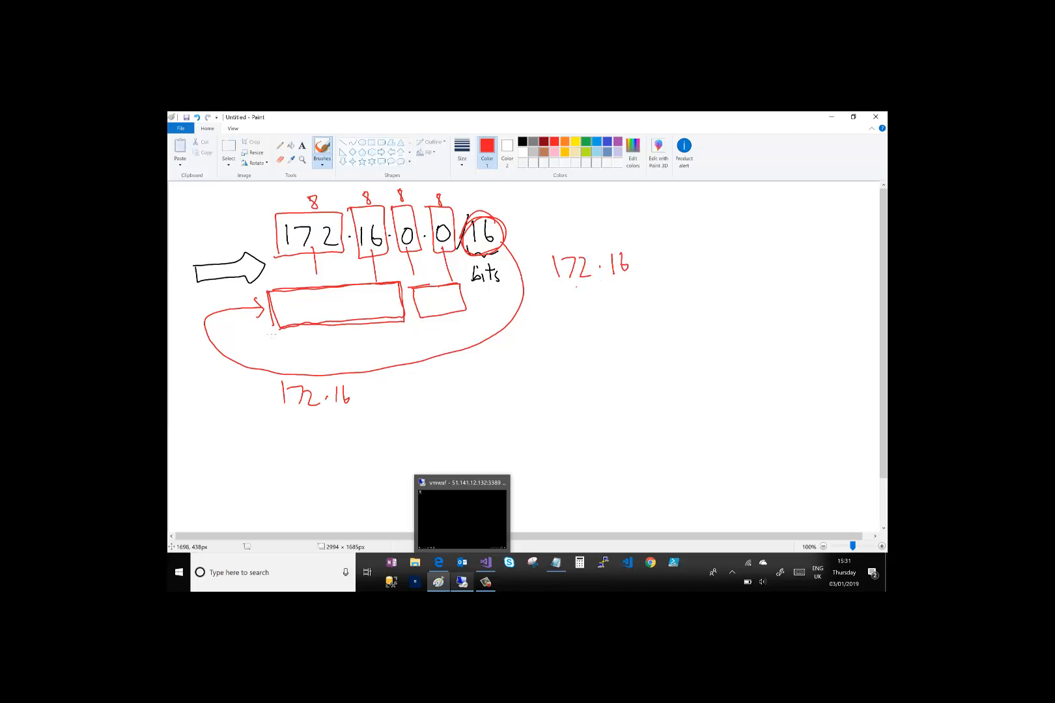
Retrace the large red rectangle and the arrow from the circled 16, and move the rectangle over the first two octets
mouse_move(264, 292)
left_mouse_down()
mouse_move(282, 334)
mouse_move(411, 313)
mouse_move(272, 291)
mouse_move(341, 291)
mouse_move(397, 316)
mouse_move(278, 313)
left_mouse_up()
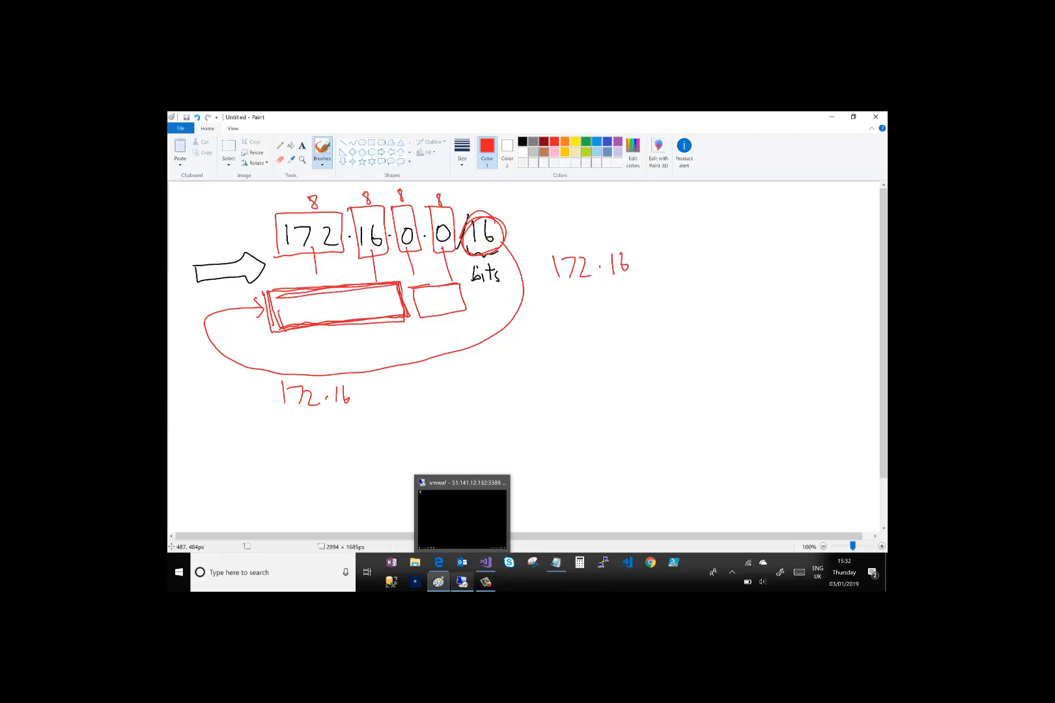
mouse_move(469, 220)
left_mouse_down()
mouse_move(498, 228)
mouse_move(485, 337)
mouse_move(278, 371)
mouse_move(215, 350)
mouse_move(277, 301)
mouse_move(371, 324)
mouse_move(376, 281)
mouse_move(311, 279)
left_mouse_up()
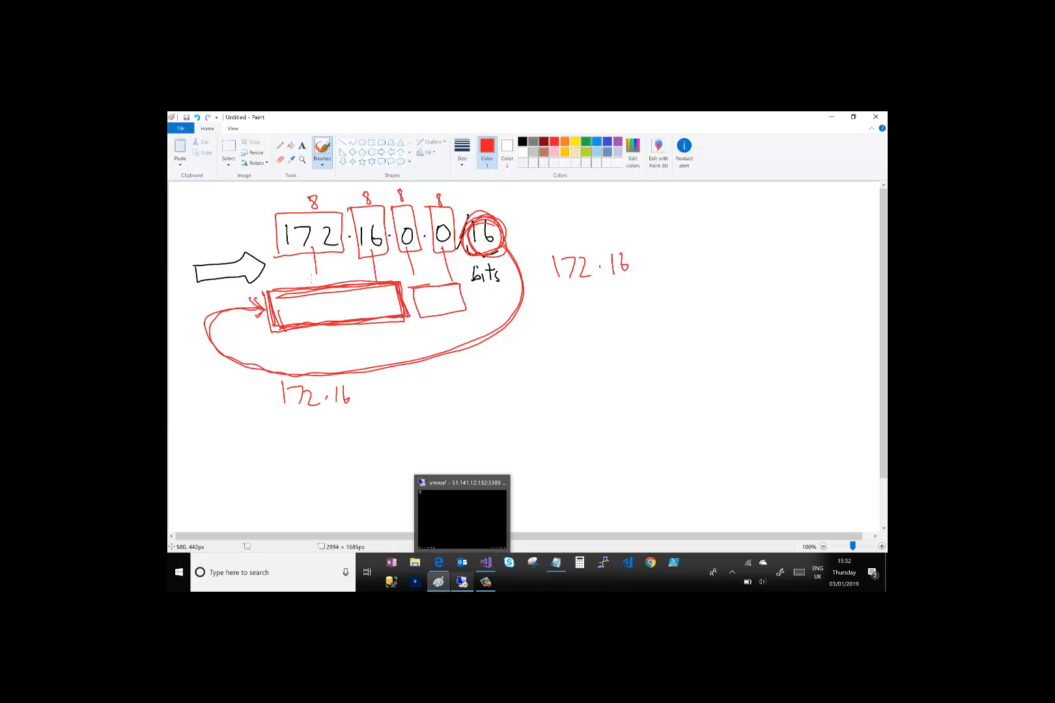
left_click(228, 149)
mouse_move(256, 288)
left_mouse_down()
mouse_move(350, 330)
mouse_move(411, 327)
mouse_move(364, 238)
left_mouse_up()
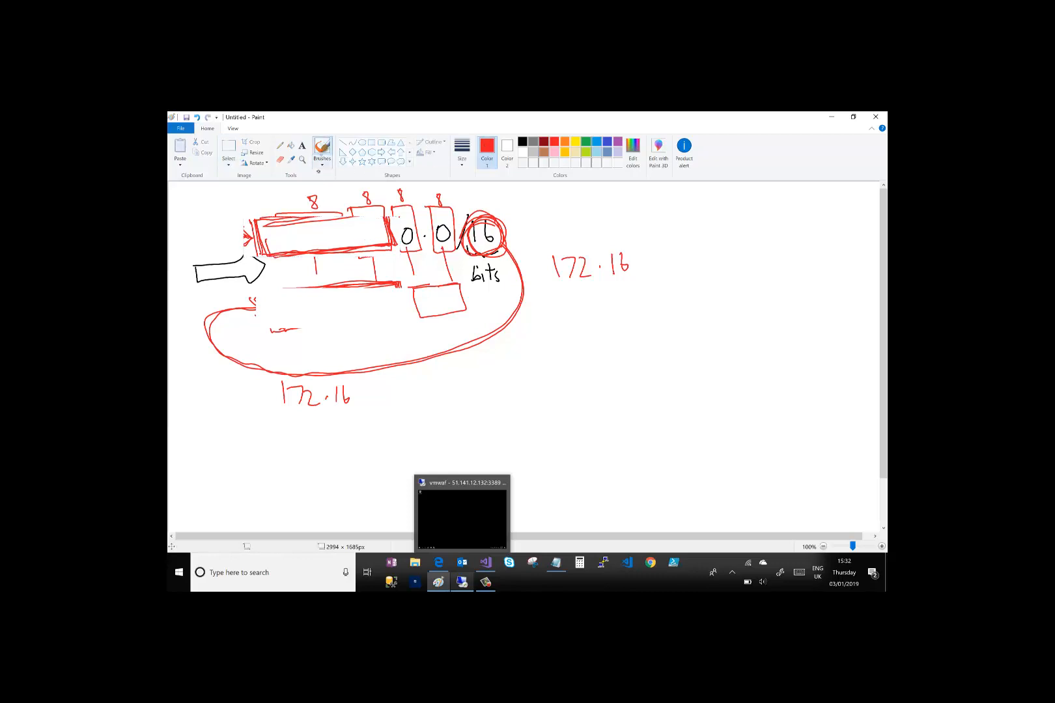
Outline the third octet heavily in red with the brush and connect it by a line to the label Subnet
left_click(322, 162)
left_click(262, 180)
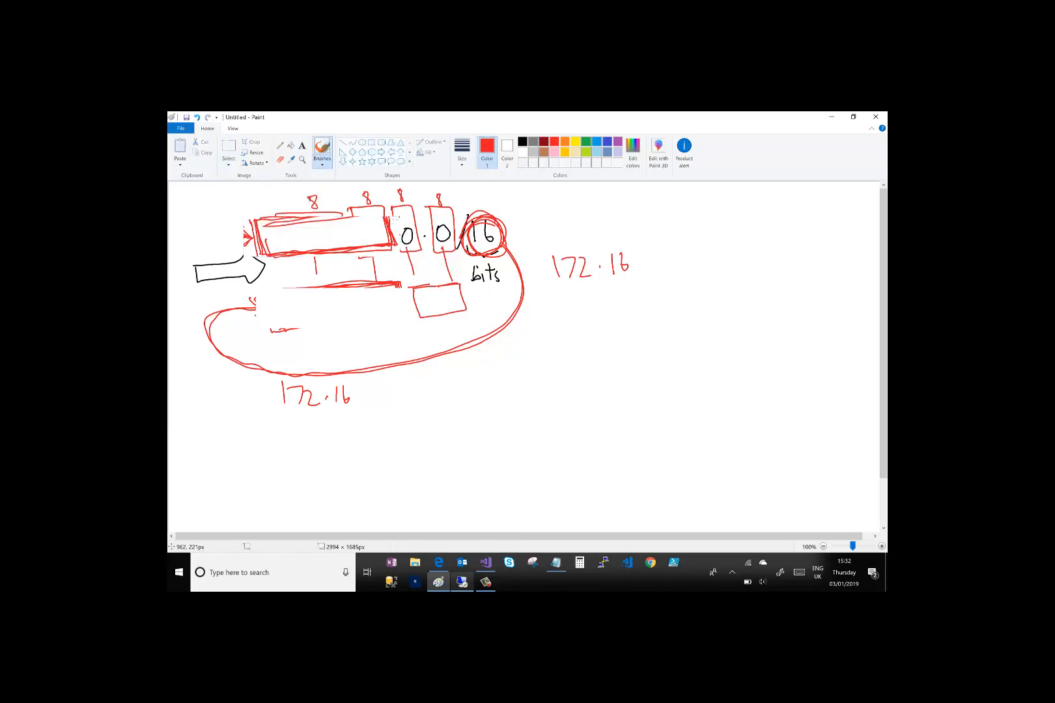
mouse_move(393, 209)
left_mouse_down()
mouse_move(395, 247)
mouse_move(394, 221)
mouse_move(422, 251)
mouse_move(415, 209)
left_mouse_up()
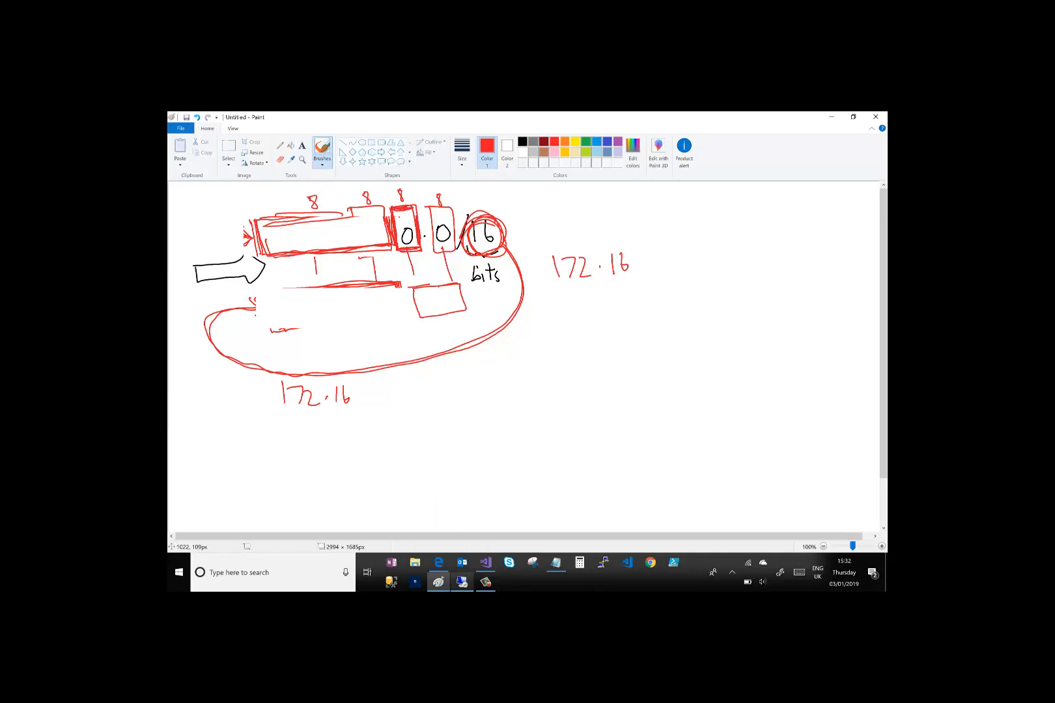
mouse_move(399, 262)
left_mouse_down()
mouse_move(448, 387)
mouse_move(490, 382)
mouse_move(499, 361)
left_mouse_up()
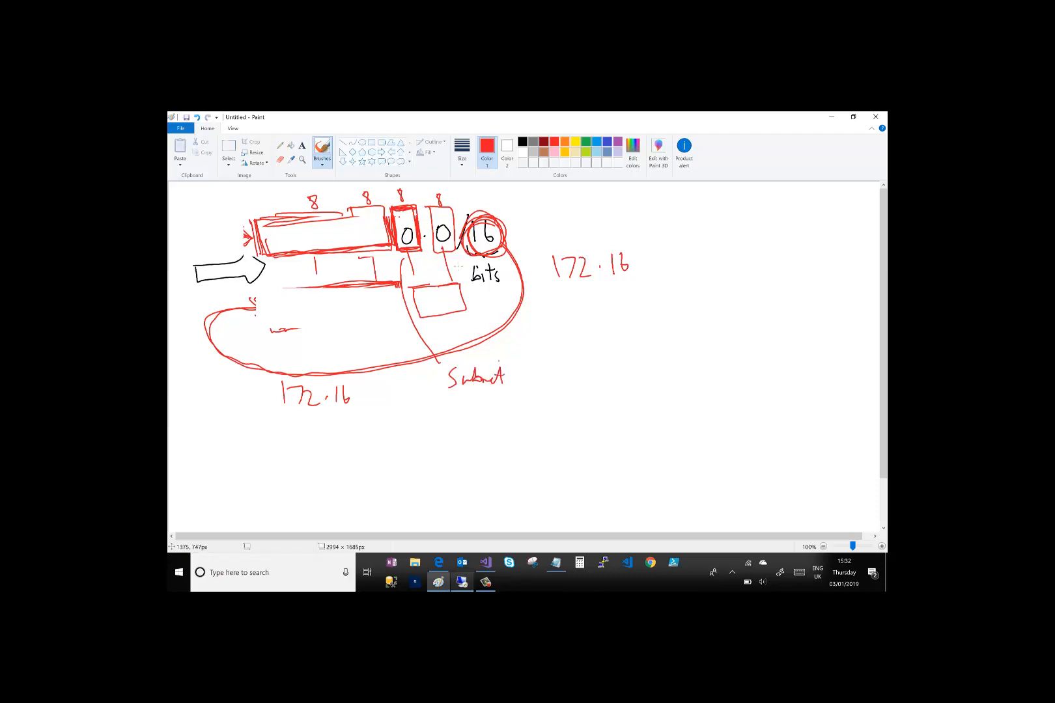
Outline the last octet heavily in red and connect it by a line to the label "host within the subnet"
mouse_move(430, 207)
left_mouse_down()
mouse_move(431, 254)
mouse_move(450, 206)
mouse_move(460, 270)
mouse_move(527, 345)
mouse_move(563, 356)
left_mouse_up()
mouse_move(570, 332)
left_mouse_down()
mouse_move(573, 352)
mouse_move(668, 332)
left_mouse_up()
mouse_move(671, 330)
left_mouse_down()
mouse_move(682, 346)
mouse_move(727, 330)
mouse_move(753, 334)
left_mouse_up()
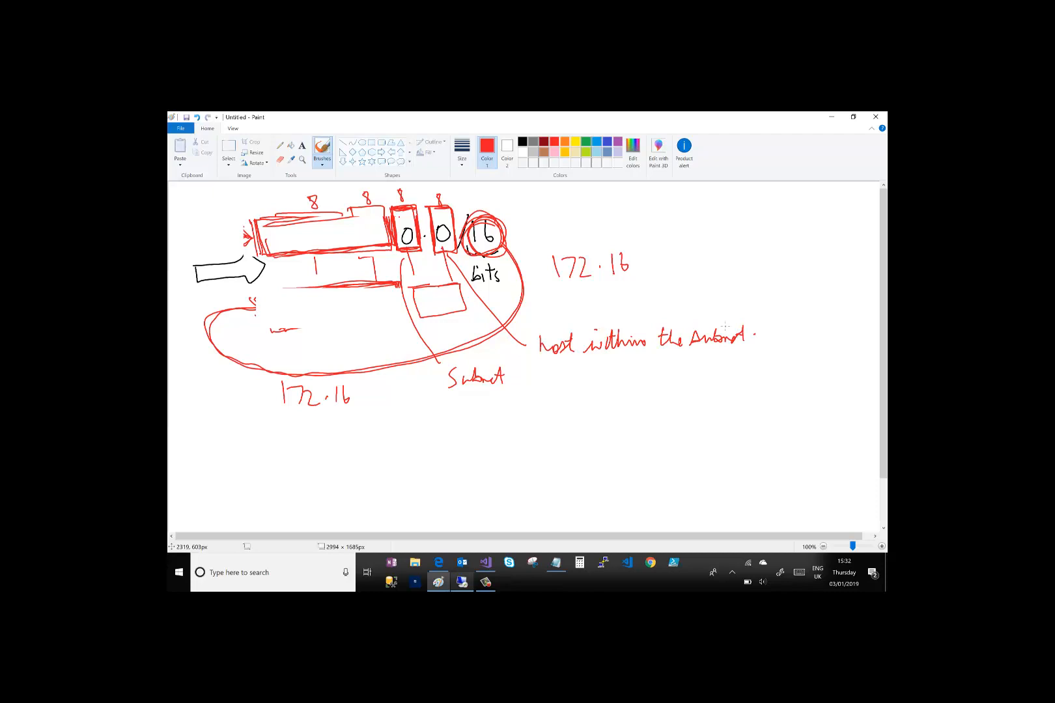
Write the address pattern 172.16.0.n in red below the Subnet label
mouse_move(389, 420)
left_mouse_down()
mouse_move(390, 440)
mouse_move(401, 423)
mouse_move(398, 441)
left_mouse_up()
left_click_drag(406, 425, 429, 441)
left_click(427, 431)
mouse_move(443, 417)
left_mouse_down()
mouse_move(437, 439)
mouse_move(466, 425)
mouse_move(493, 435)
left_mouse_up()
left_click(477, 428)
Label the third octet of 172.16.0.n as "default" with a red arrow pointing to it
mouse_move(472, 414)
left_mouse_down()
mouse_move(478, 424)
mouse_move(527, 395)
mouse_move(538, 407)
left_mouse_up()
left_click_drag(528, 400, 547, 407)
mouse_move(554, 392)
left_mouse_down()
mouse_move(552, 418)
mouse_move(566, 400)
mouse_move(581, 407)
left_mouse_up()
mouse_move(584, 389)
left_mouse_down()
mouse_move(585, 407)
mouse_move(599, 391)
left_mouse_up()
left_click_drag(603, 382, 605, 391)
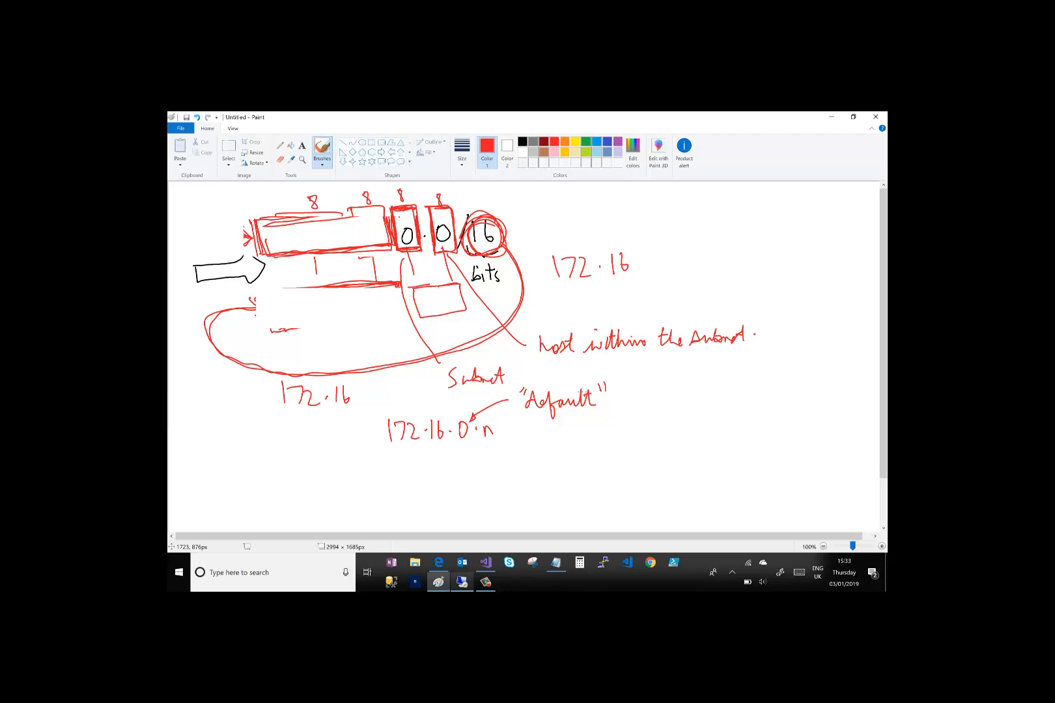
Write .1.n below 172.16.0.n and label its 1 as "waf" with a curved red arrow
left_click(452, 456)
mouse_move(465, 448)
left_mouse_down()
mouse_move(467, 464)
mouse_move(500, 459)
mouse_move(467, 478)
mouse_move(541, 482)
left_mouse_up()
left_click(478, 457)
mouse_move(548, 467)
left_mouse_down()
mouse_move(552, 479)
mouse_move(581, 473)
left_mouse_up()
mouse_move(587, 460)
left_mouse_down()
mouse_move(583, 485)
mouse_move(541, 467)
mouse_move(585, 457)
left_mouse_up()
left_click_drag(593, 451, 594, 456)
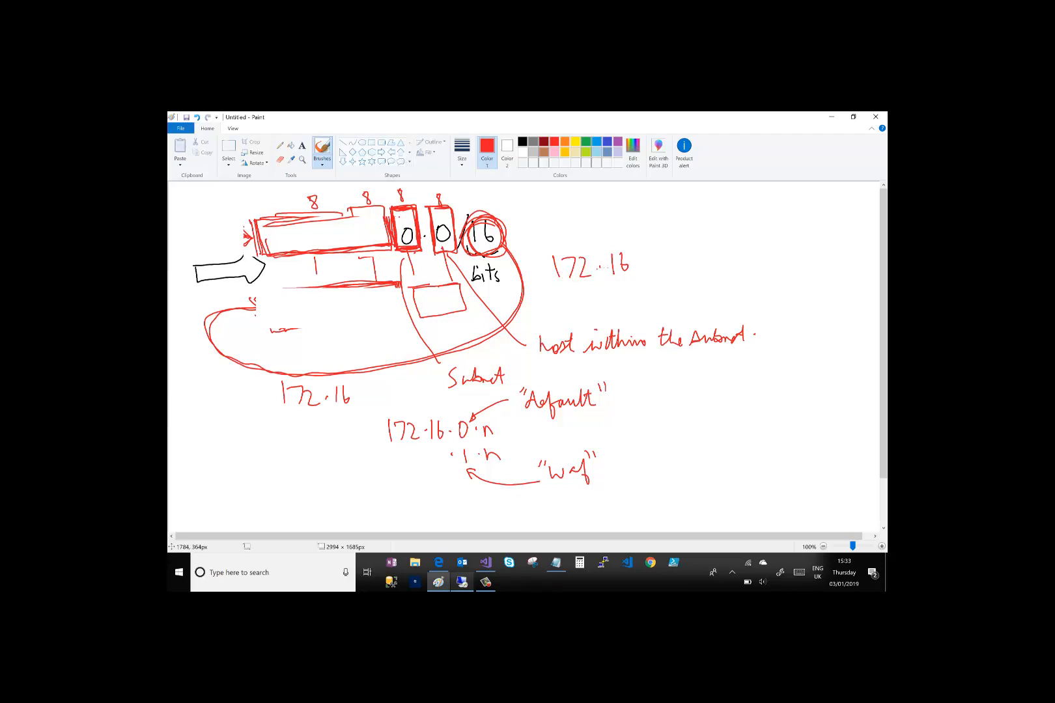
Extend the 172.16 beside the word bits to 172.16.0.0/24
mouse_move(647, 255)
left_mouse_down()
mouse_move(645, 269)
mouse_move(674, 254)
mouse_move(684, 270)
left_mouse_up()
left_click_drag(692, 252, 707, 266)
left_click_drag(720, 246, 726, 276)
Outline the first three octets in green, write 172.16 inside the box and mark off the third octet with a green vertical line
left_click(586, 142)
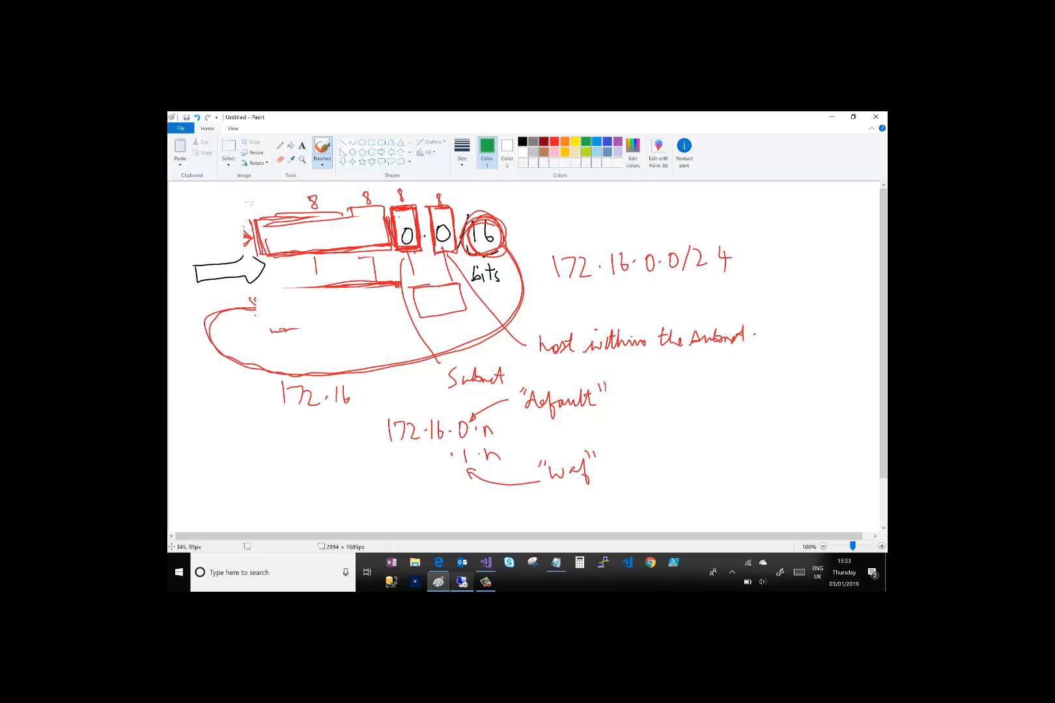
mouse_move(249, 203)
left_mouse_down()
mouse_move(252, 245)
mouse_move(247, 201)
mouse_move(394, 186)
mouse_move(416, 213)
left_mouse_up()
mouse_move(356, 254)
left_mouse_down()
mouse_move(259, 258)
mouse_move(417, 246)
mouse_move(412, 189)
mouse_move(255, 198)
mouse_move(249, 259)
mouse_move(325, 233)
left_mouse_up()
left_click(309, 242)
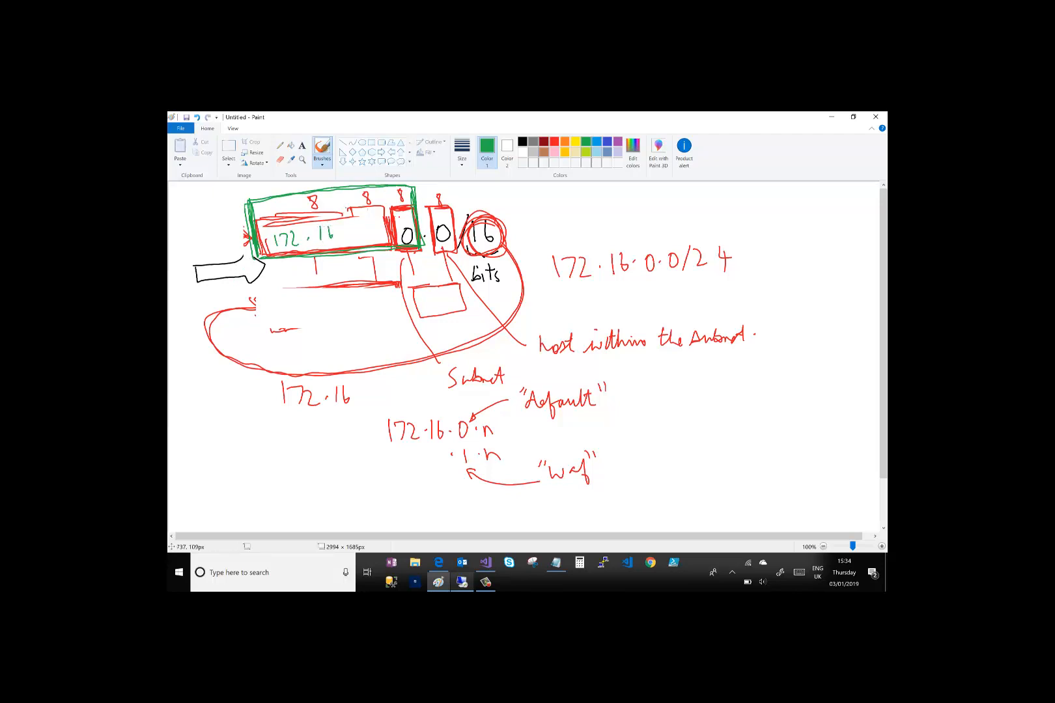
left_click_drag(376, 183, 368, 270)
left_click_drag(408, 228, 400, 241)
List the reserved host addresses in green beside the "waf" label: .0, .1 GW, .2 GW and .3 Default Route
left_click_drag(692, 405, 691, 406)
mouse_move(691, 427)
left_mouse_down()
mouse_move(692, 441)
mouse_move(723, 437)
mouse_move(700, 460)
mouse_move(730, 461)
mouse_move(698, 482)
mouse_move(735, 487)
mouse_move(762, 469)
mouse_move(786, 475)
left_mouse_up()
left_click(690, 475)
left_click_drag(790, 465, 800, 471)
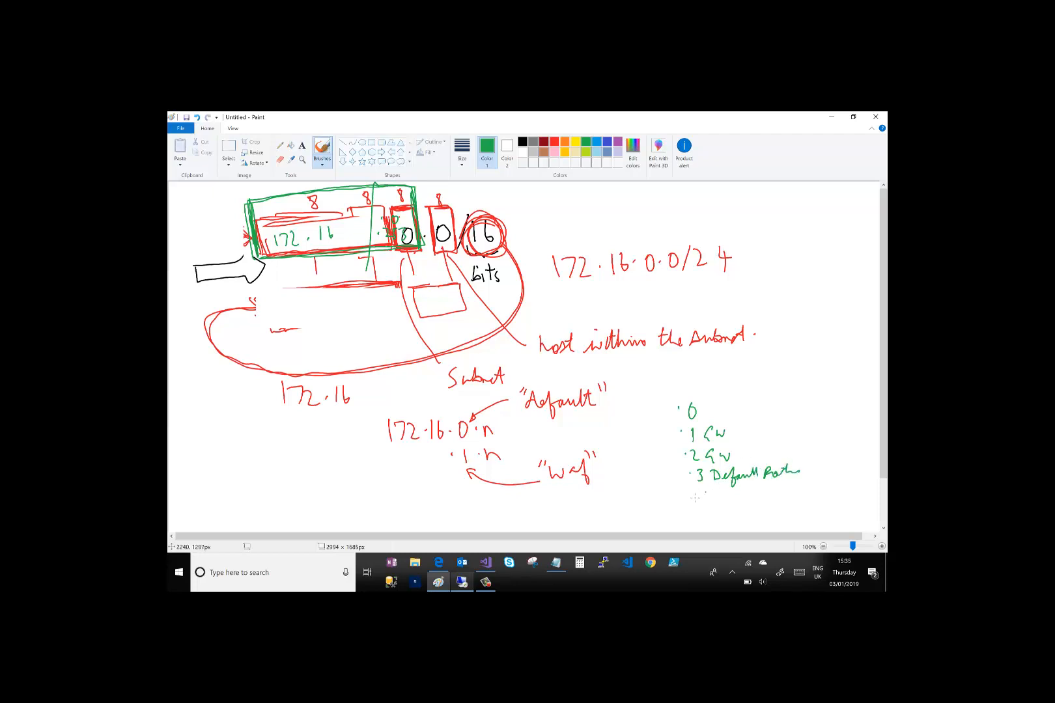
Add the green entry .4 1st host below the Default Route line
left_click_drag(704, 493, 712, 502)
mouse_move(709, 497)
left_mouse_down()
mouse_move(710, 508)
mouse_move(729, 508)
left_mouse_up()
left_click_drag(740, 497, 736, 515)
left_click_drag(732, 501, 763, 508)
mouse_move(769, 497)
left_mouse_down()
mouse_move(780, 508)
mouse_move(785, 497)
left_mouse_up()
left_click_drag(778, 503, 785, 506)
left_click(691, 503)
mouse_move(704, 490)
left_mouse_down()
mouse_move(699, 507)
mouse_move(717, 504)
left_mouse_up()
left_click_drag(711, 495, 708, 507)
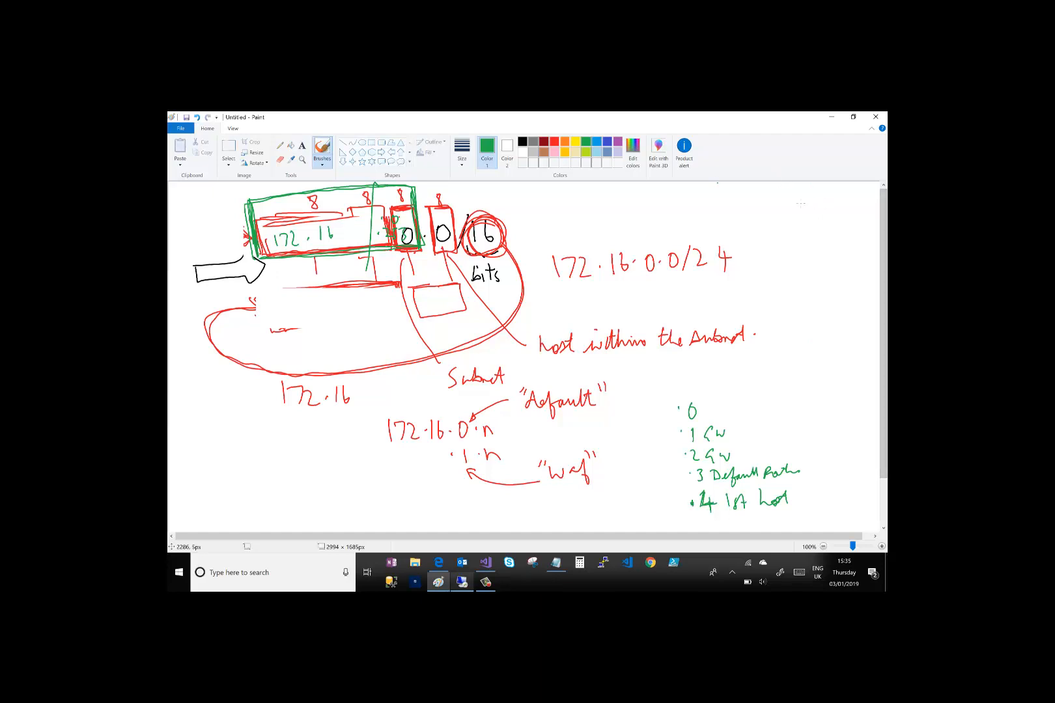
Go back to vnet-vmwaf in the Azure portal and view the address ranges of its subnets
left_click(832, 117)
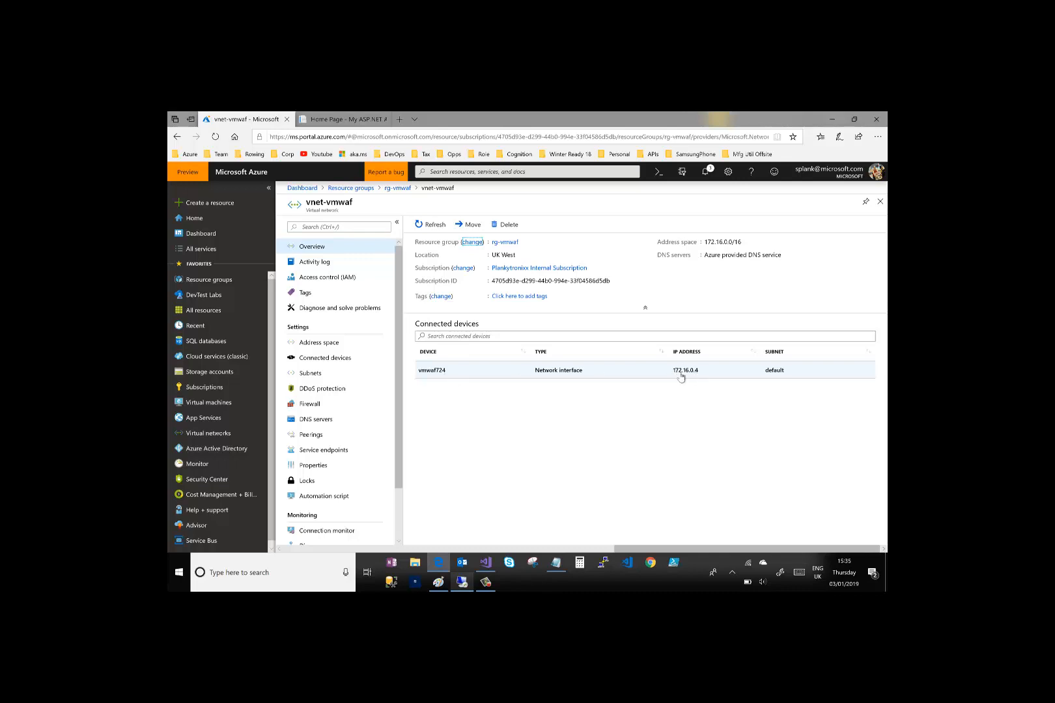
left_click(309, 375)
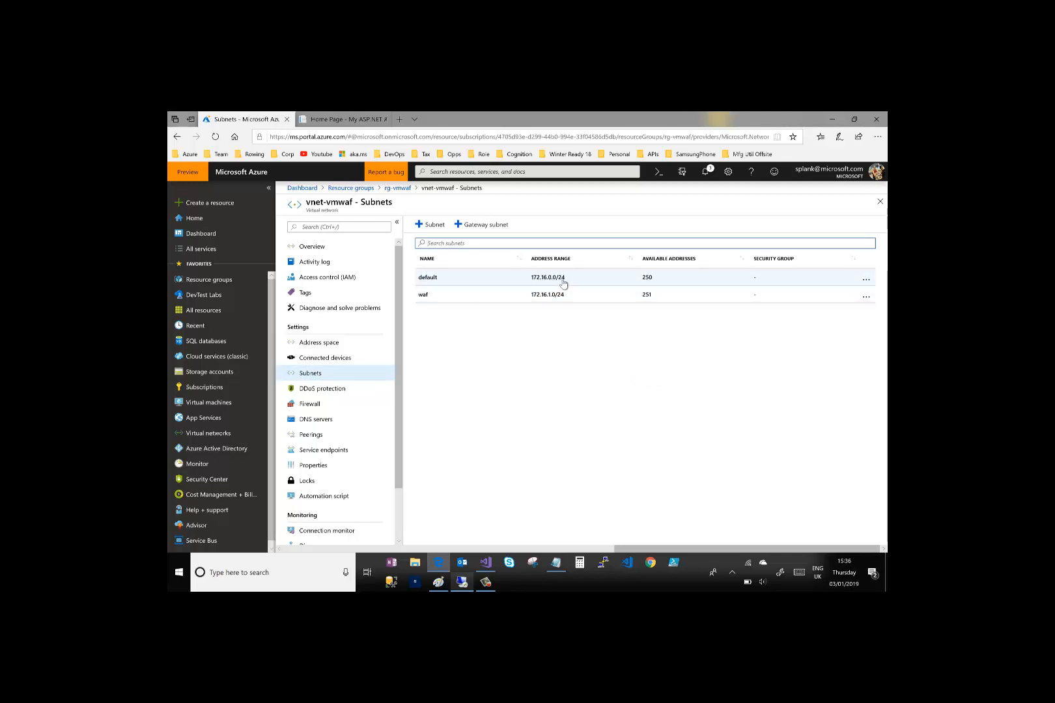
Switch back to Paint and outline the first three octets together and the last octet separately in light blue
left_click(440, 584)
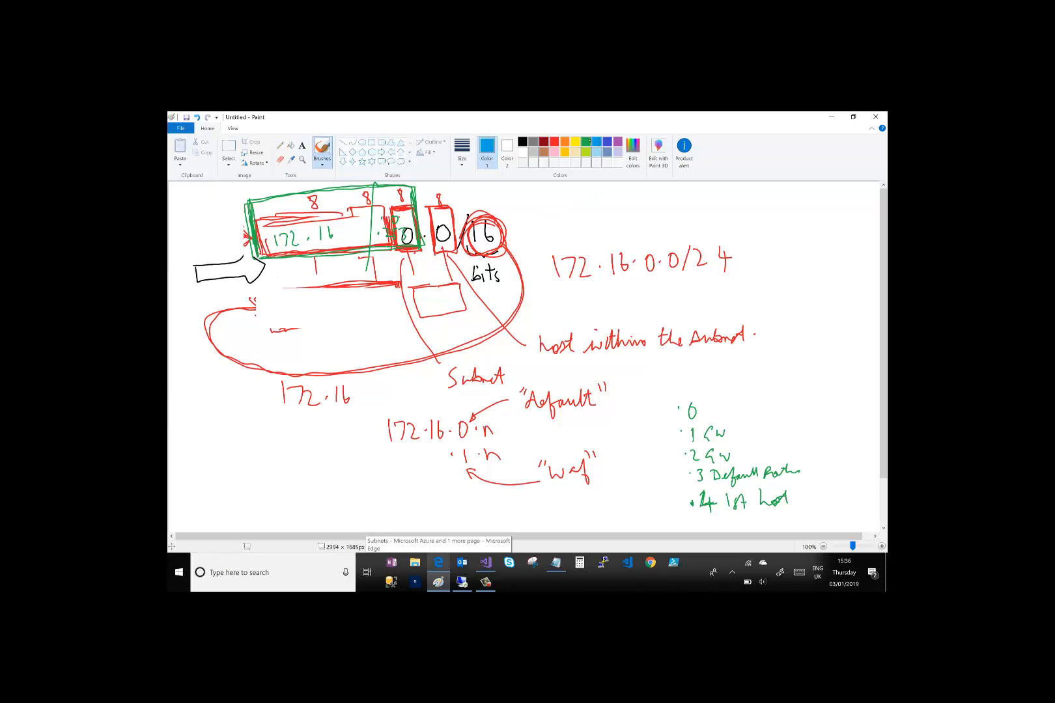
mouse_move(410, 249)
left_mouse_down()
mouse_move(272, 264)
mouse_move(313, 259)
mouse_move(413, 203)
mouse_move(413, 225)
mouse_move(415, 187)
mouse_move(251, 201)
left_mouse_up()
mouse_move(387, 184)
left_mouse_down()
mouse_move(293, 192)
mouse_move(254, 241)
left_mouse_up()
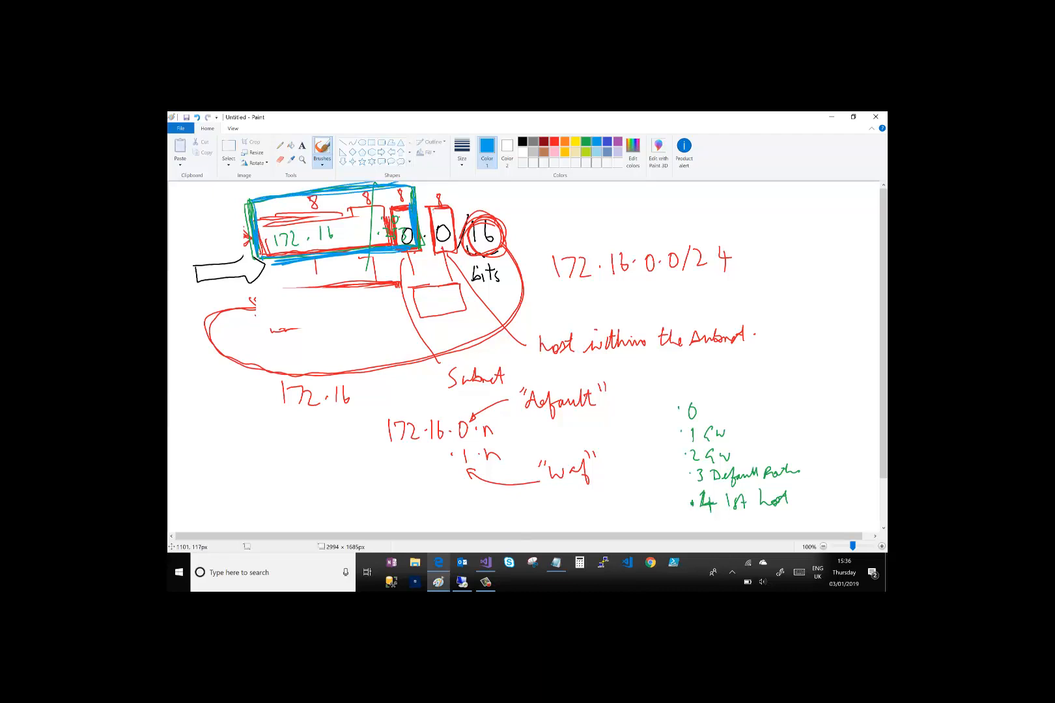
mouse_move(427, 207)
left_mouse_down()
mouse_move(456, 207)
mouse_move(458, 252)
left_mouse_up()
mouse_move(431, 208)
left_mouse_down()
mouse_move(446, 253)
mouse_move(457, 252)
left_mouse_up()
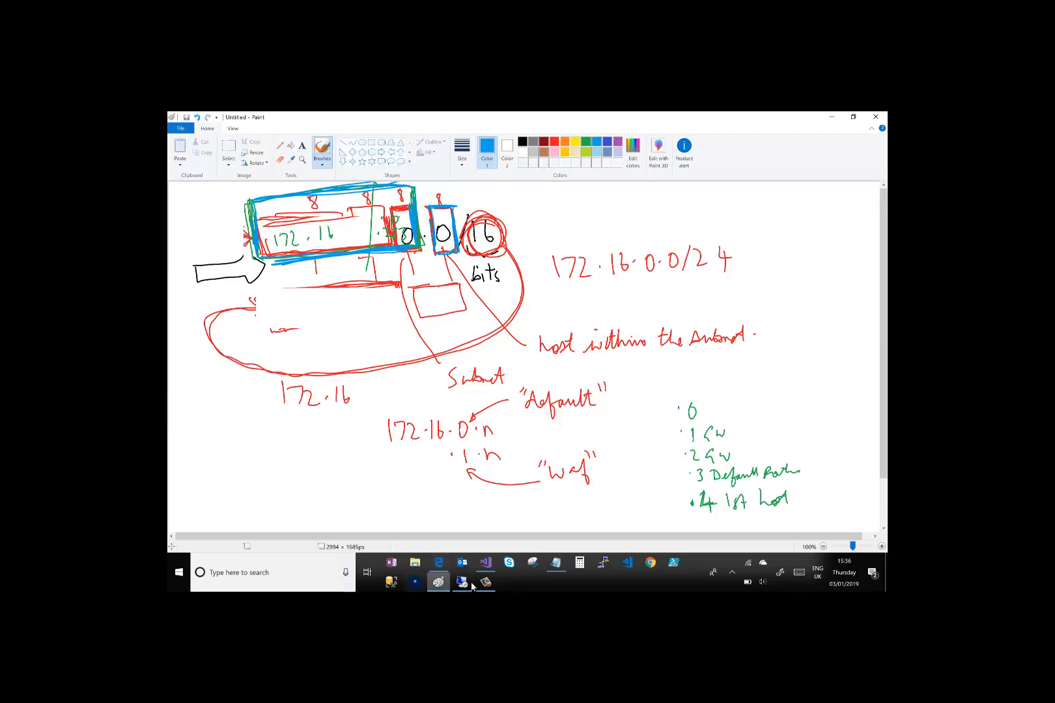
Switch to the Azure portal, find Application gateways by filtering all services for "waf", and start creating a new application gateway
left_click(439, 564)
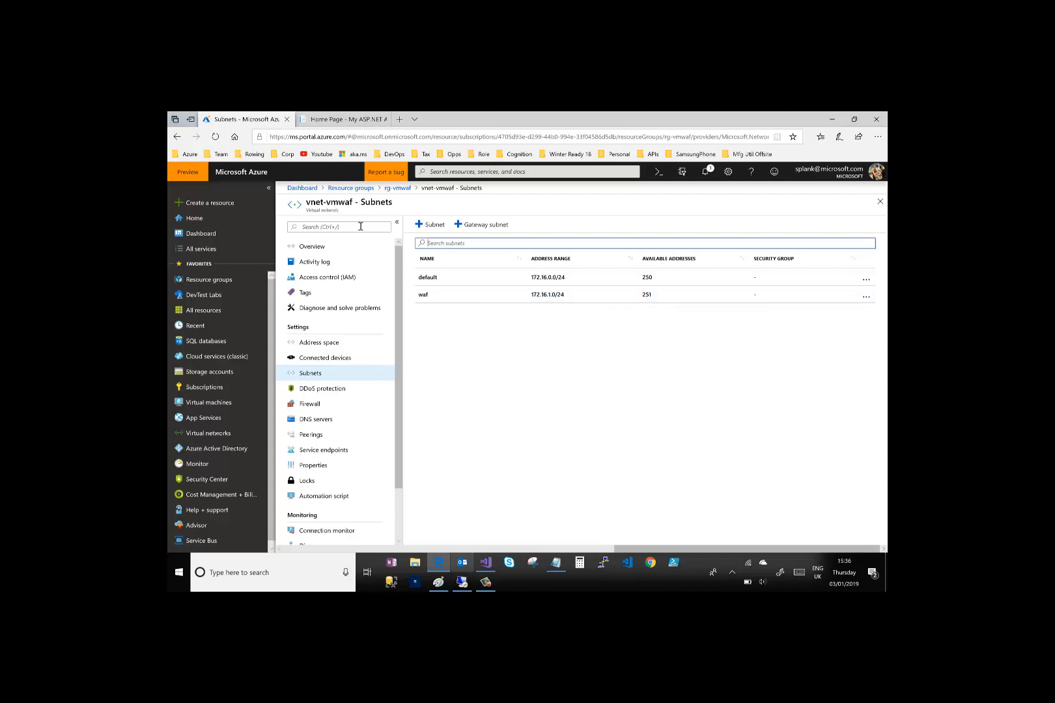
left_click(196, 252)
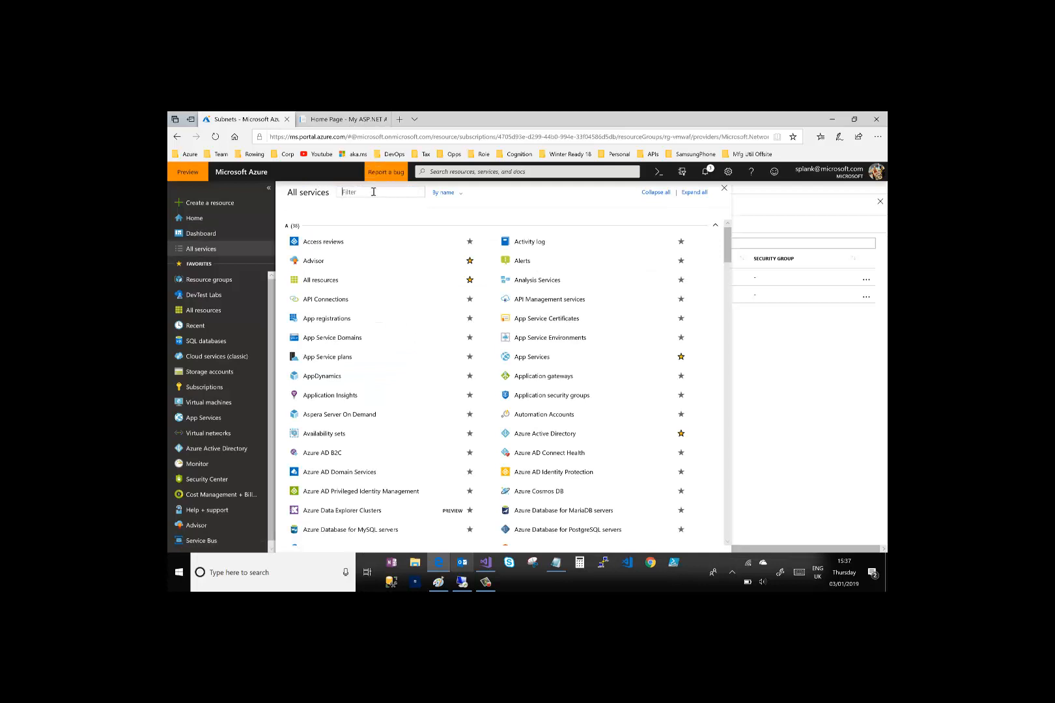
type("waf")
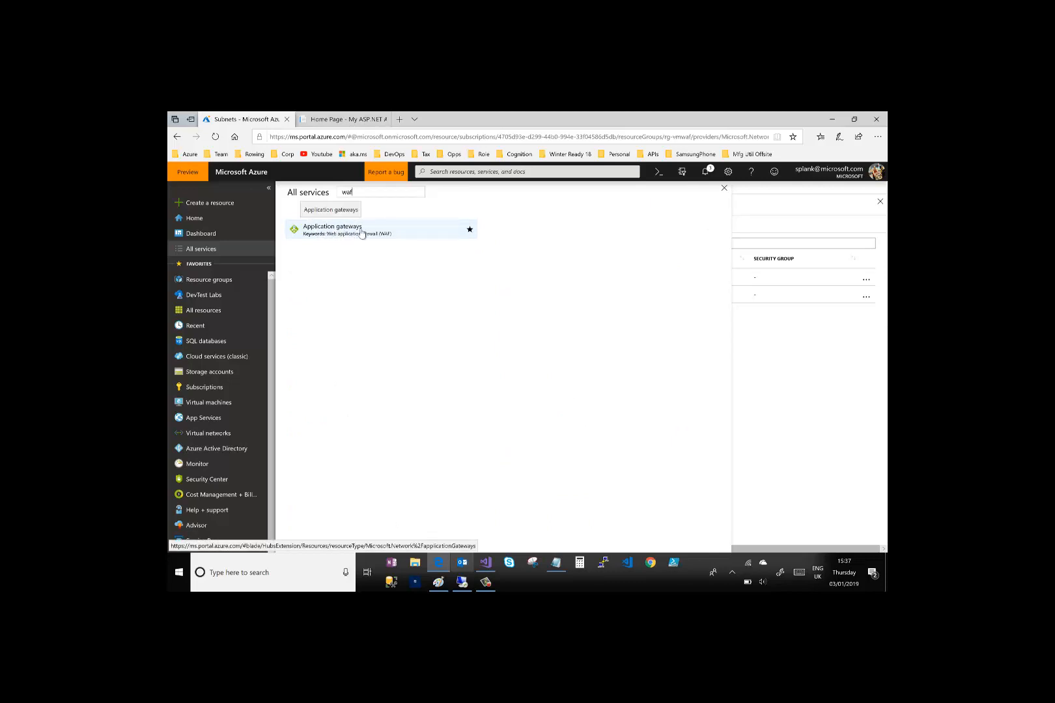
left_click(362, 228)
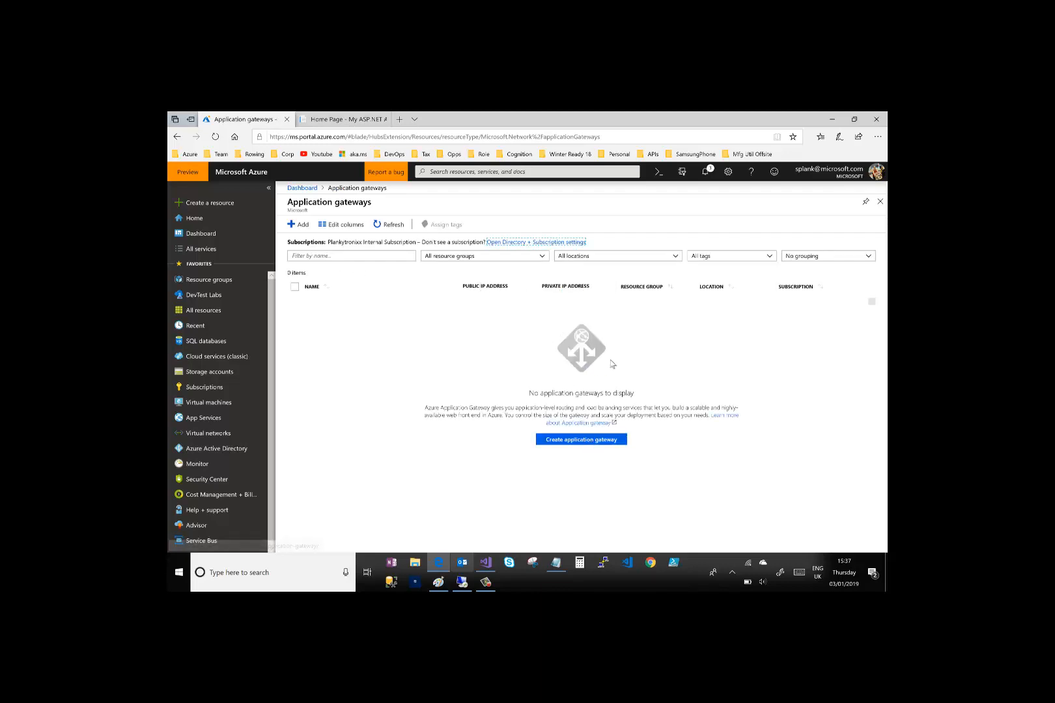
left_click(293, 227)
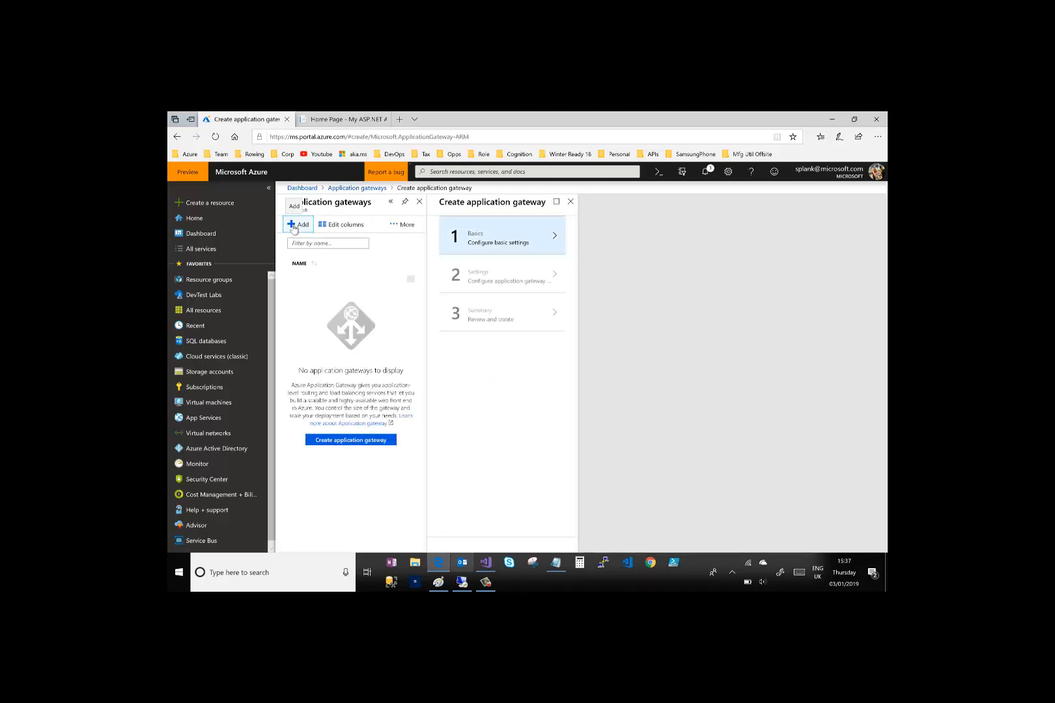
Name the new application gateway appgw-waf-vmwaf in its basic settings
left_click(487, 238)
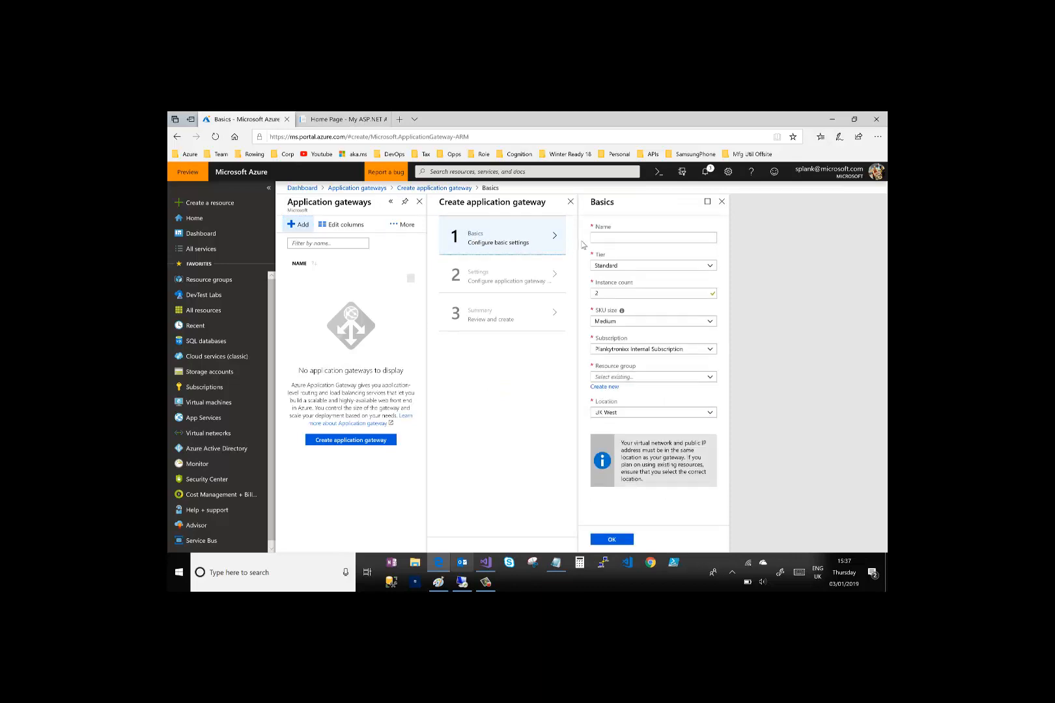
left_click(607, 238)
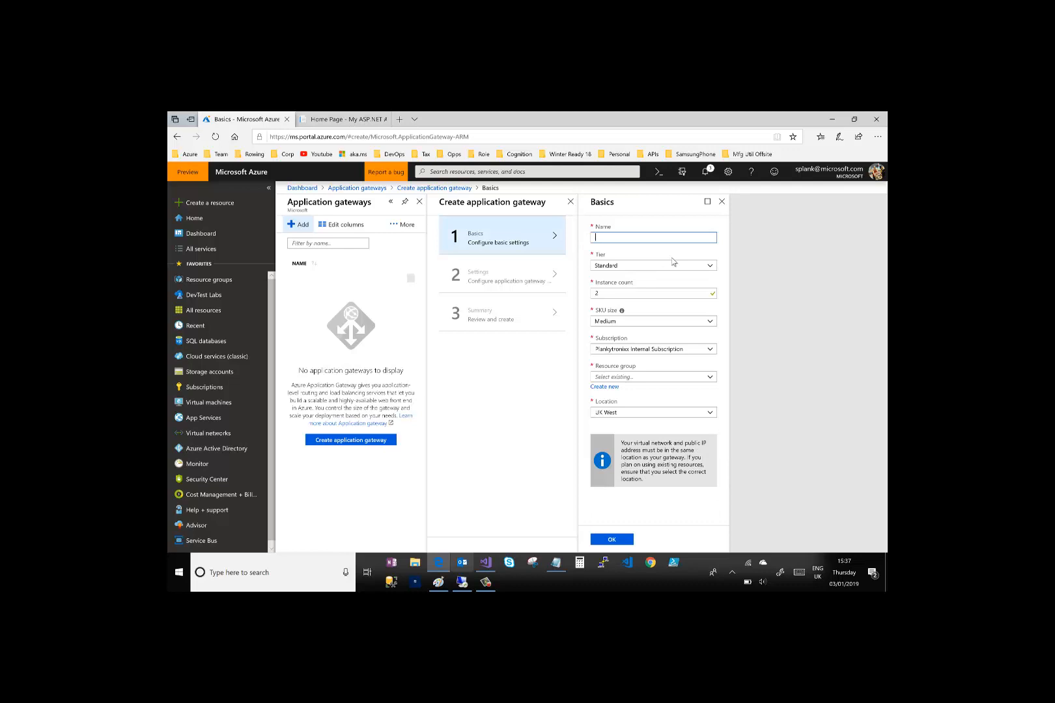
type("appgw-")
type("waf-vmwaf")
left_click_drag(596, 238, 623, 239)
left_click(615, 238)
double_click(633, 239)
Set the gateway's tier to WAF, the instance count to 1 and the SKU size to Medium
left_click(710, 267)
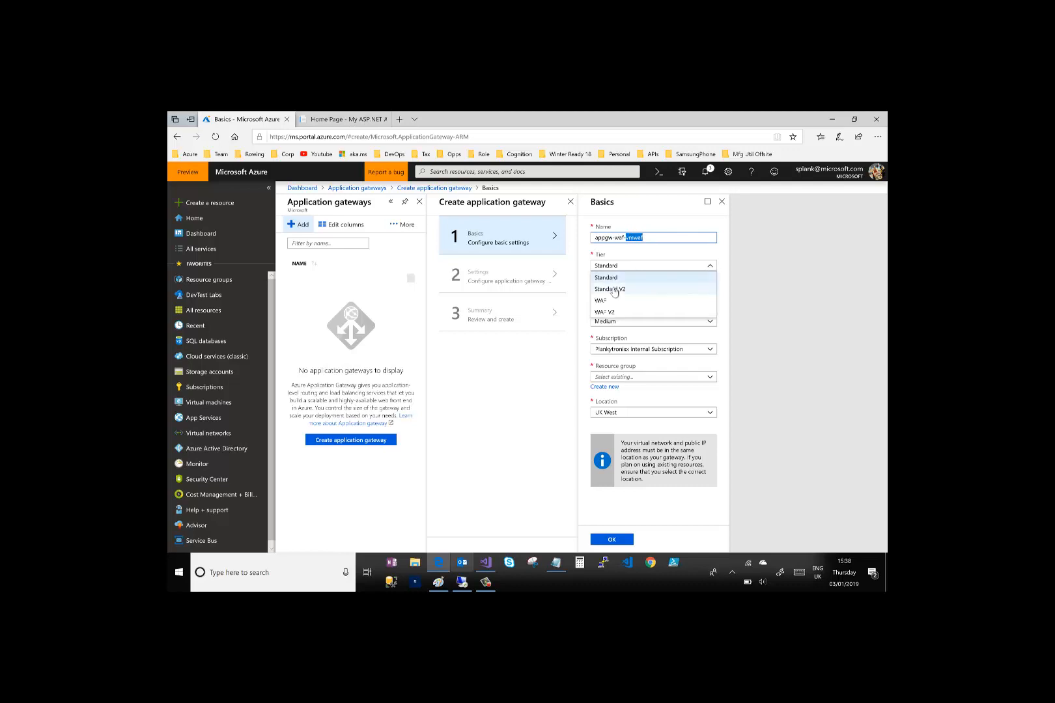
left_click(602, 303)
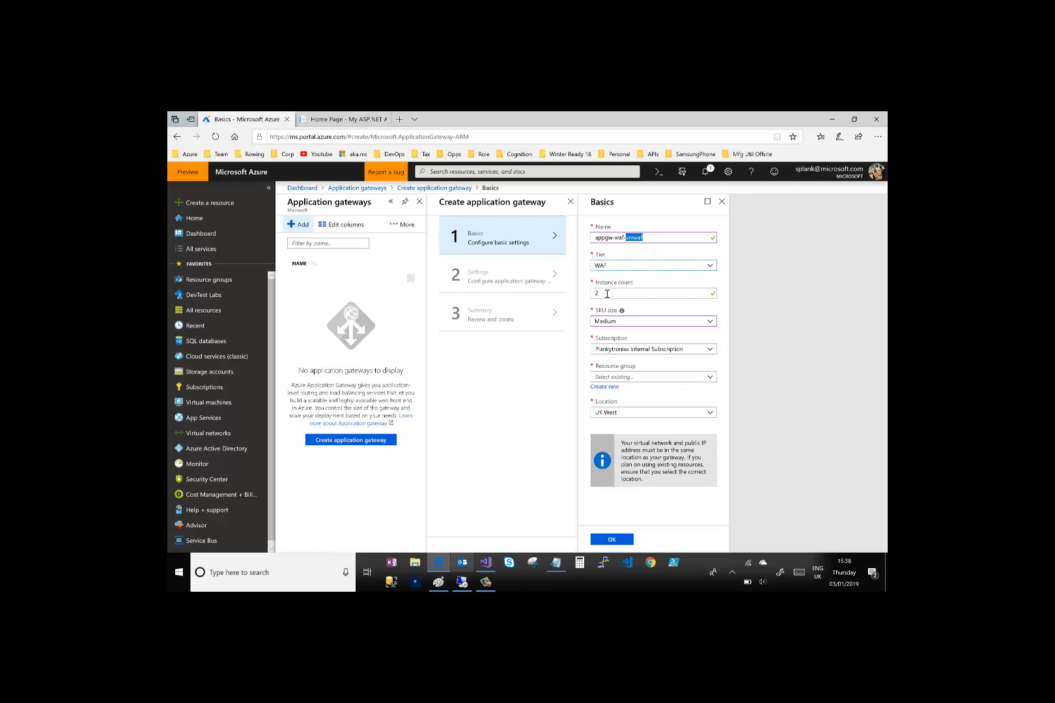
left_click(607, 294)
left_click_drag(601, 293, 589, 297)
type("1")
left_click(684, 322)
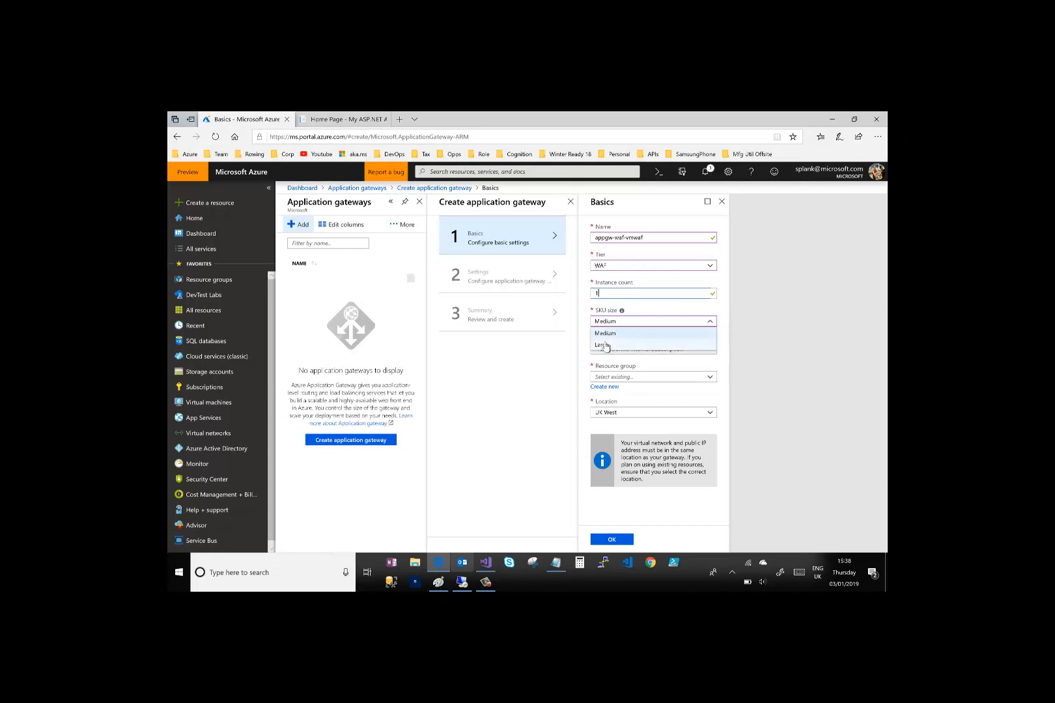
left_click(604, 334)
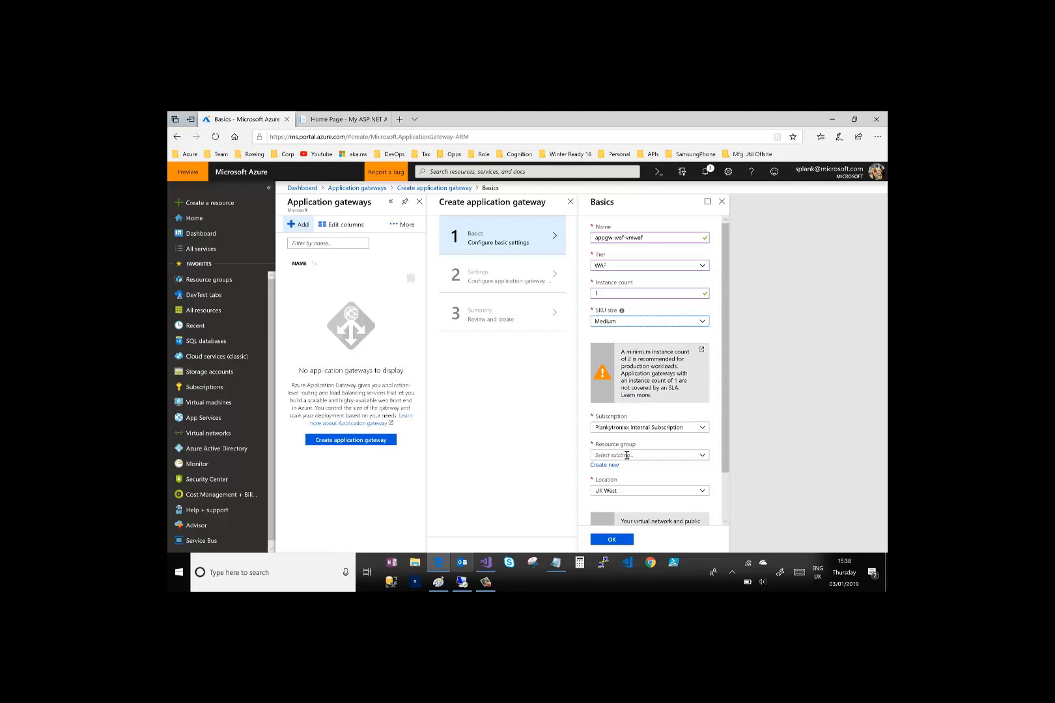
Assign the gateway to the existing resource group rg-vmwaf and accept the basic settings
left_click(703, 457)
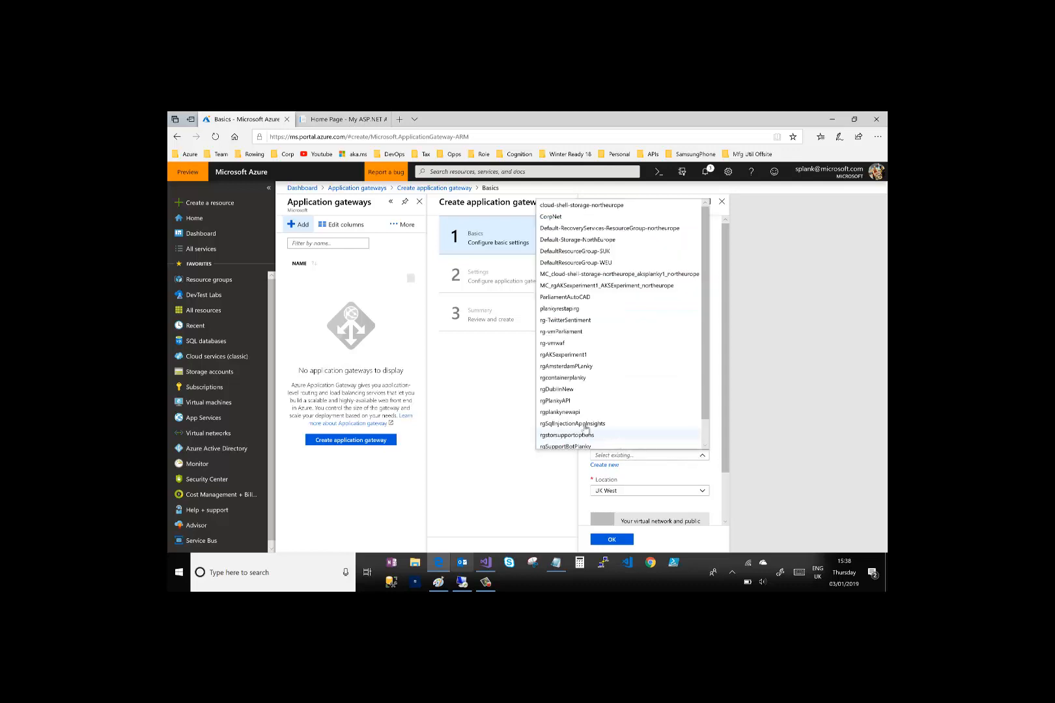
left_click(554, 346)
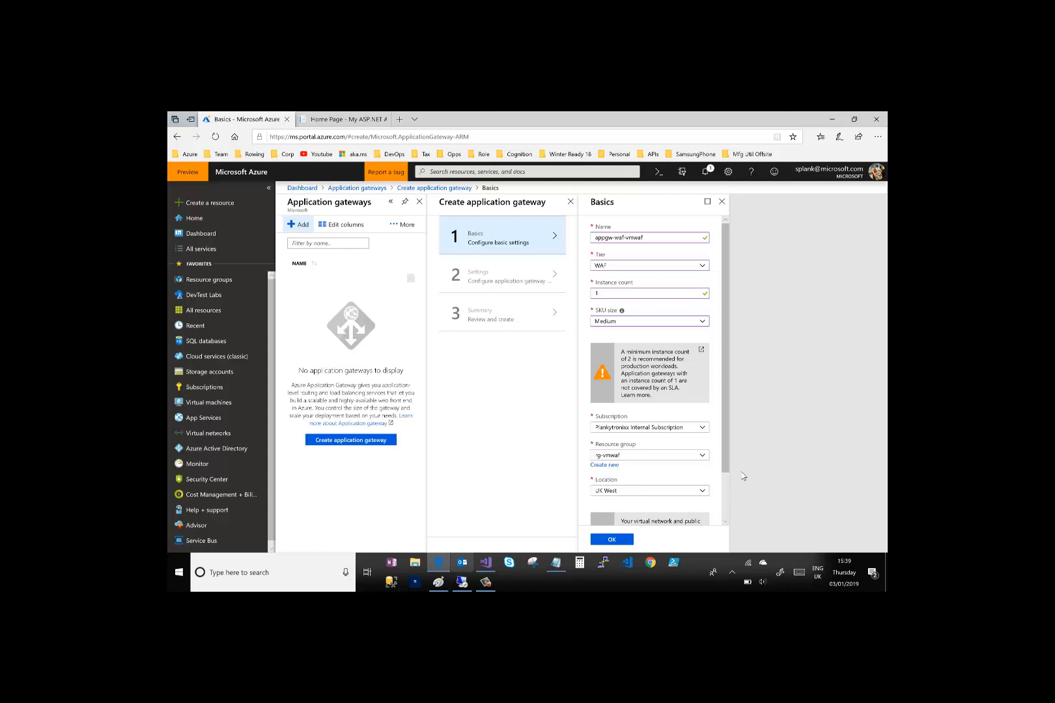
left_click_drag(727, 482, 725, 521)
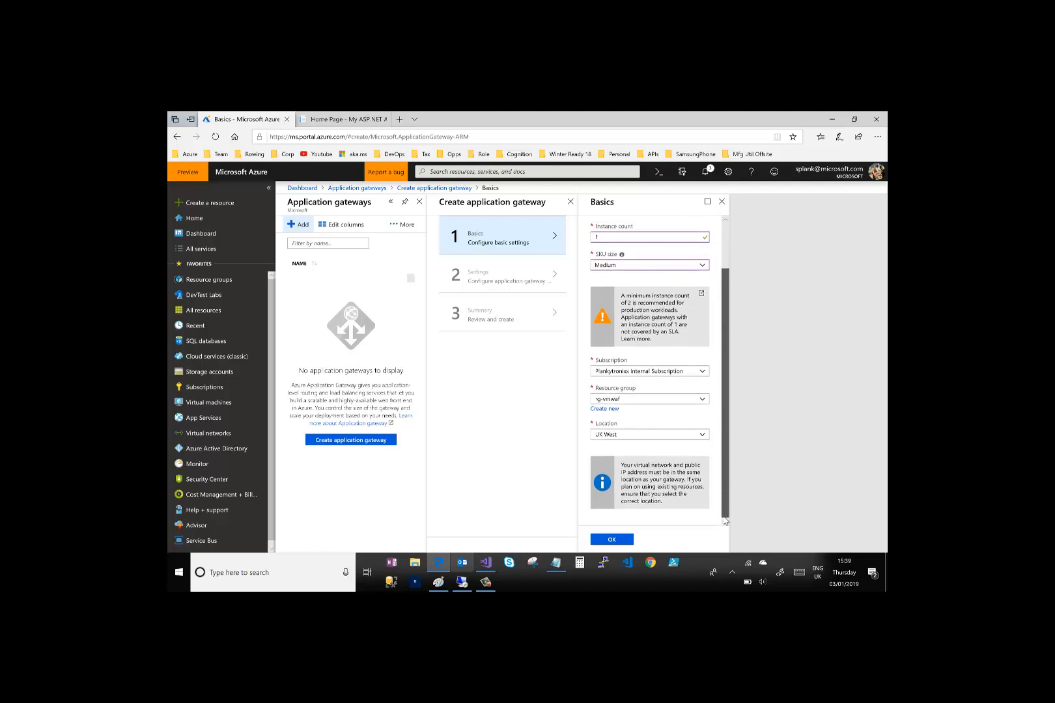
left_click(611, 540)
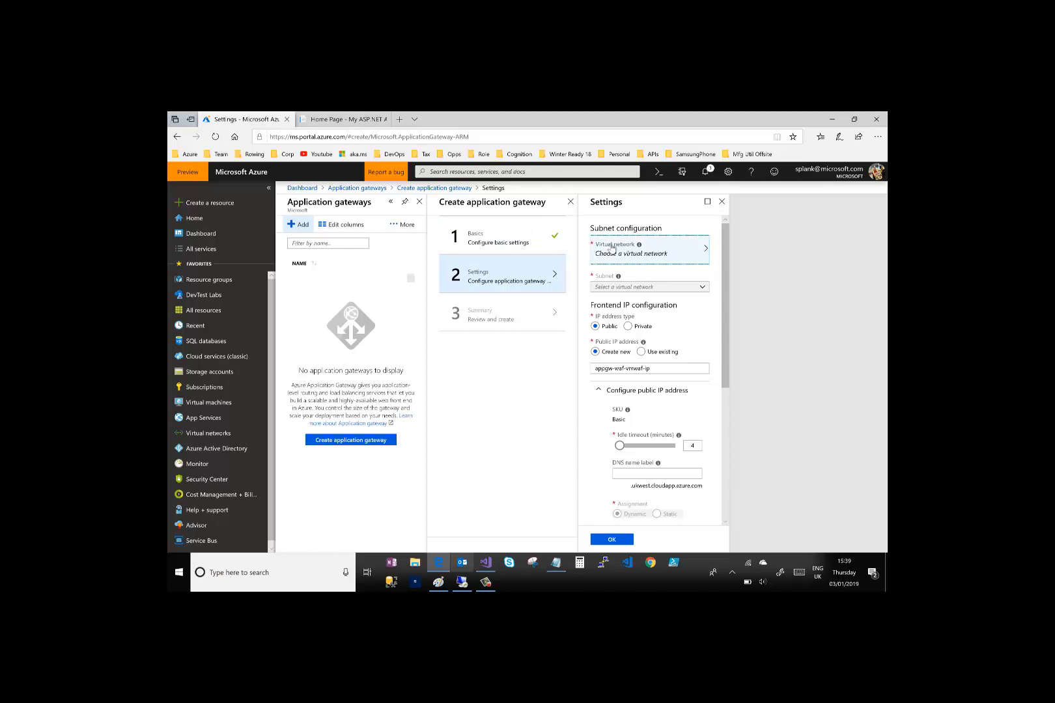
Place the gateway in the virtual network vnet-vmwaf and the subnet waf (172.16.1.0/24)
left_click(706, 253)
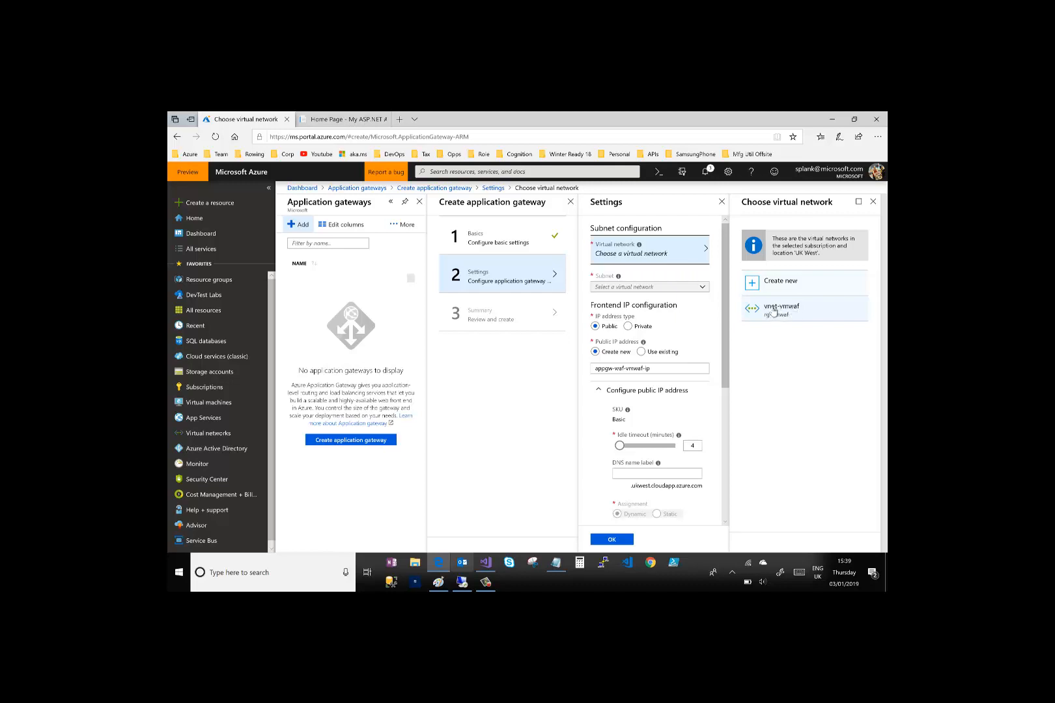
left_click(775, 310)
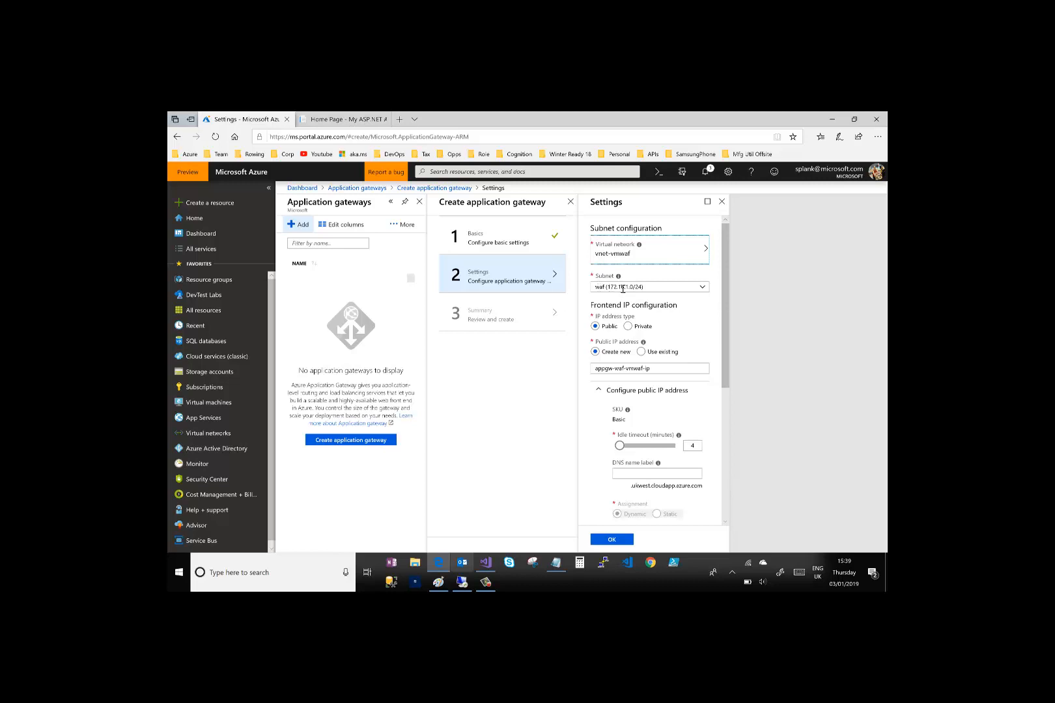
left_click(702, 289)
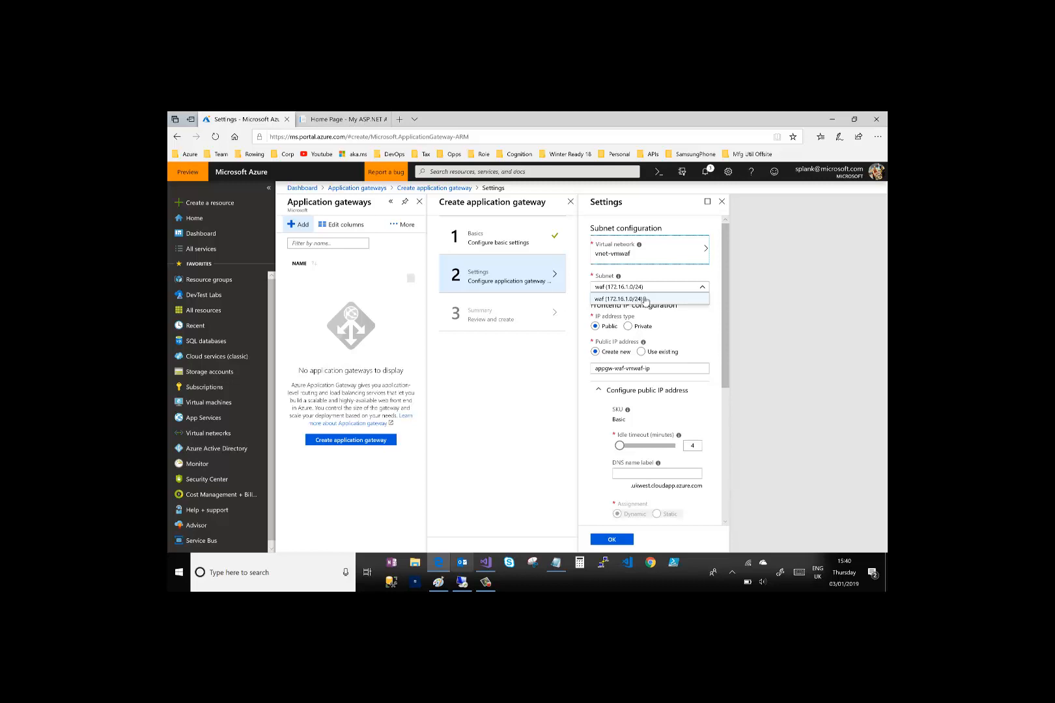
left_click(646, 300)
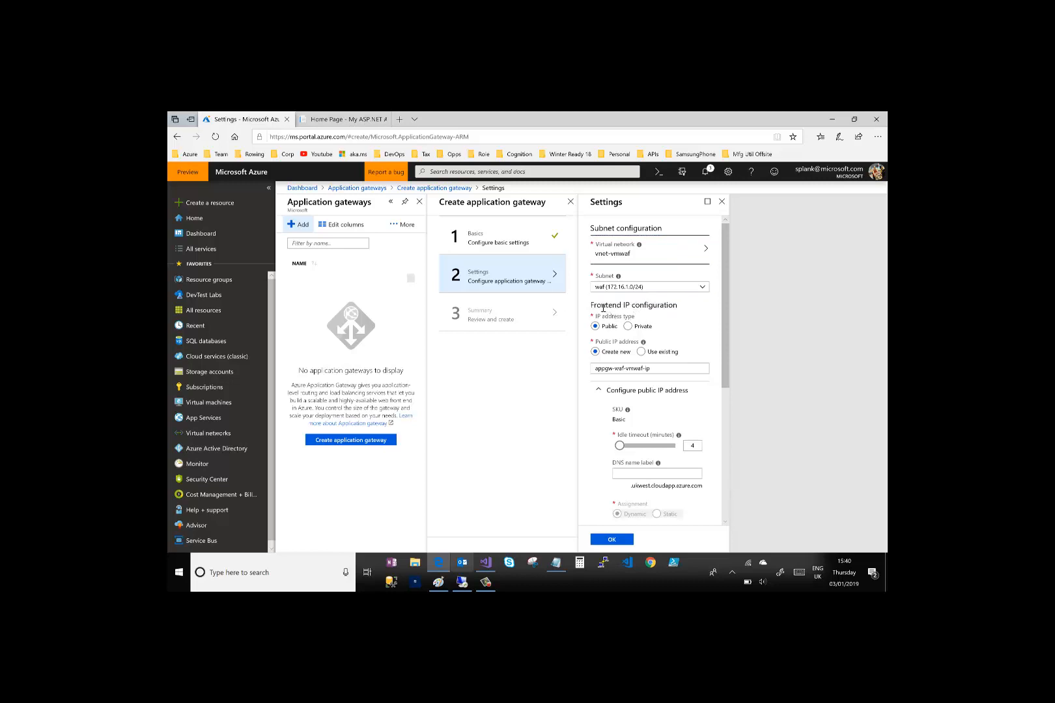
Switch to Paint and start a new blank picture without saving the current drawing
left_click(439, 583)
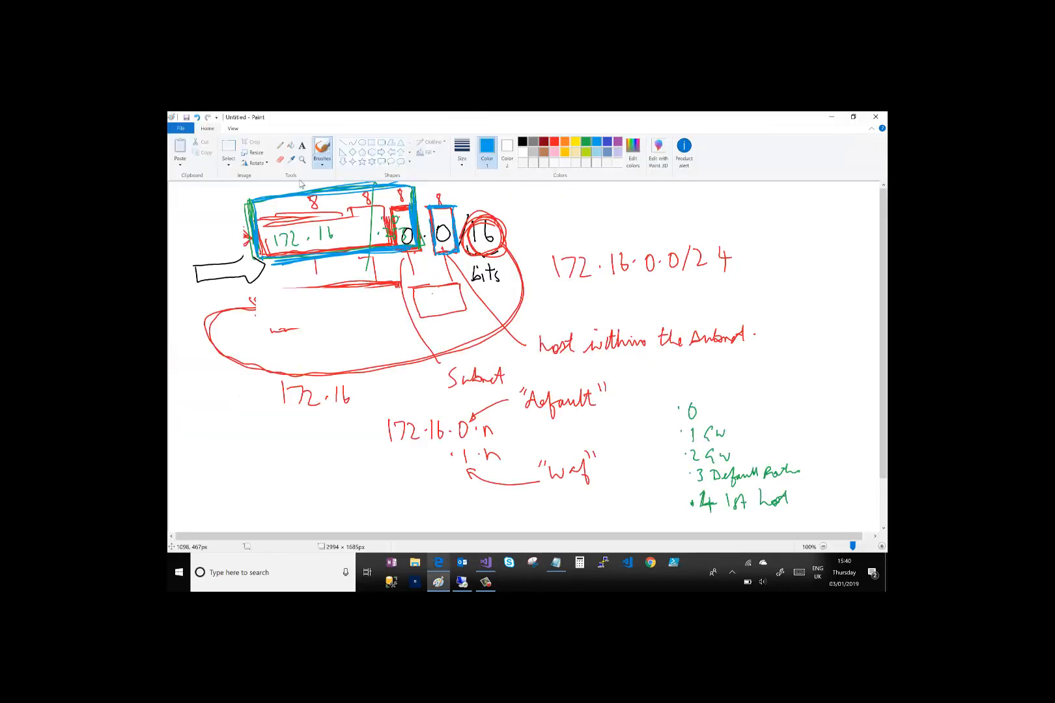
left_click(181, 128)
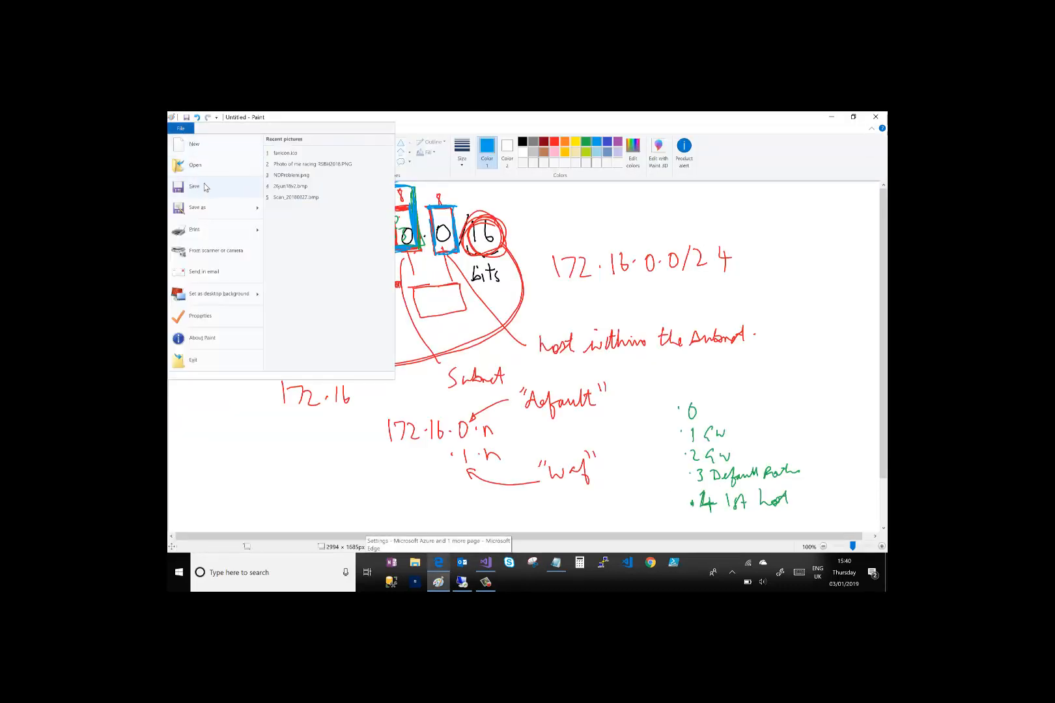
left_click(205, 144)
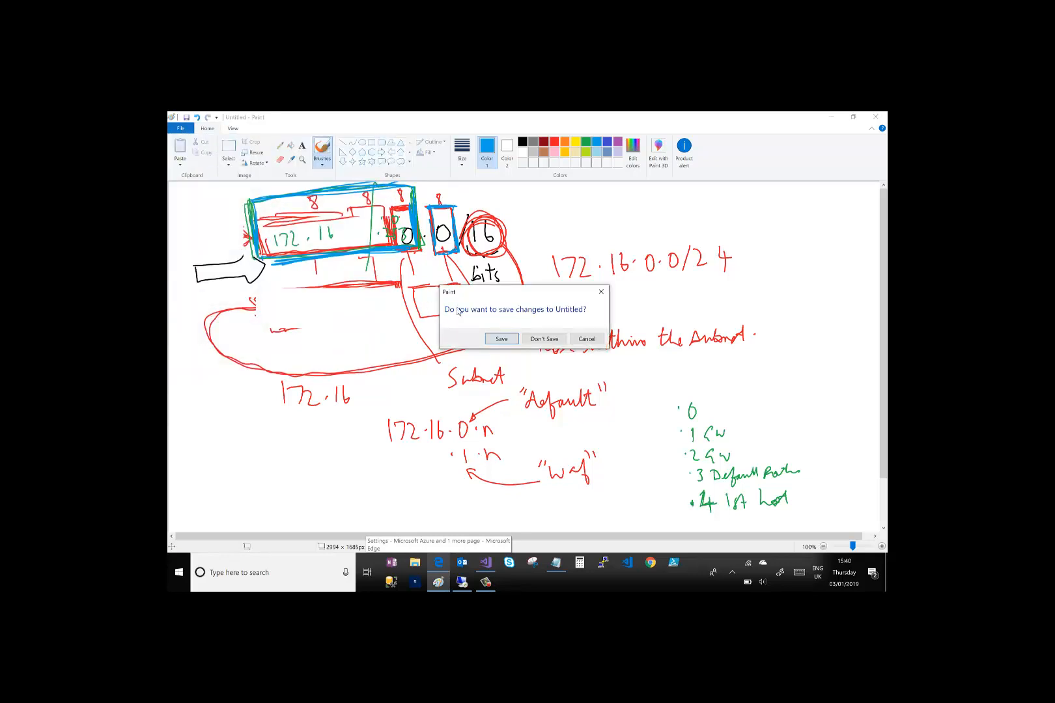
left_click(544, 339)
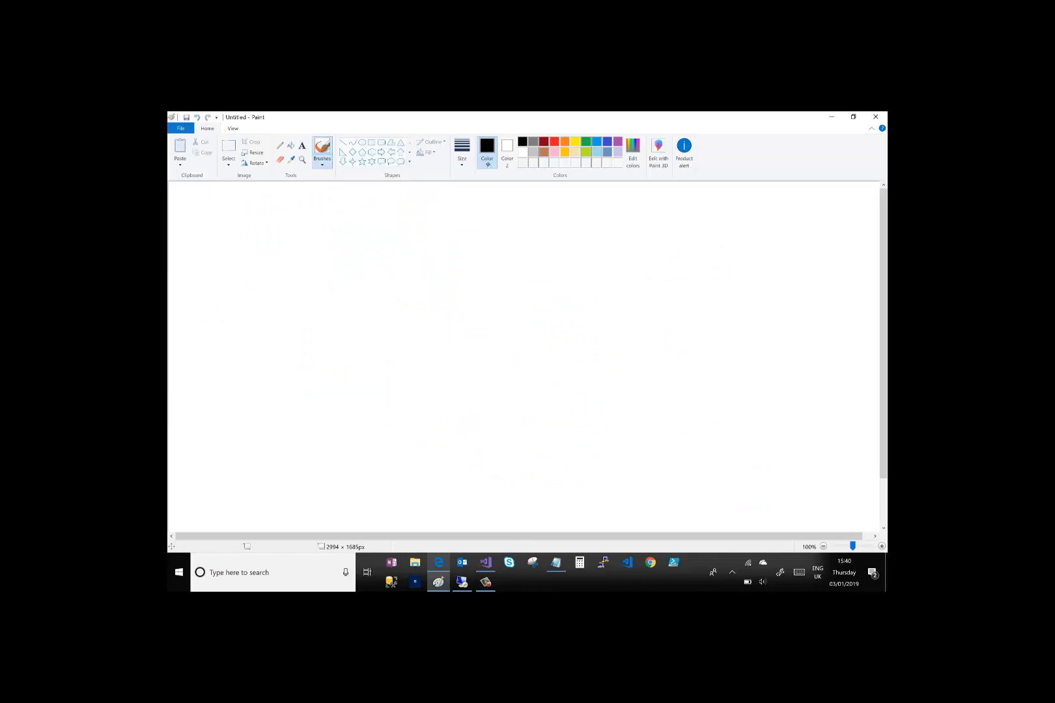
With a black brush, draw a box labelled WAF connected by a line to a double-headed arrow labelled Vnet
left_click(323, 163)
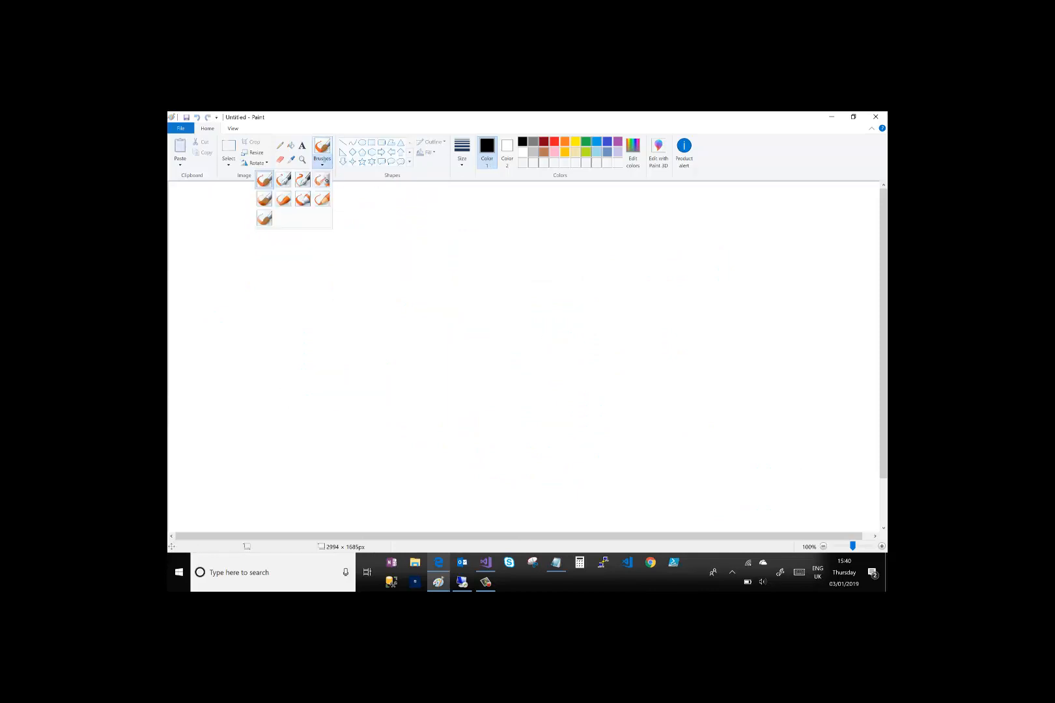
left_click(265, 182)
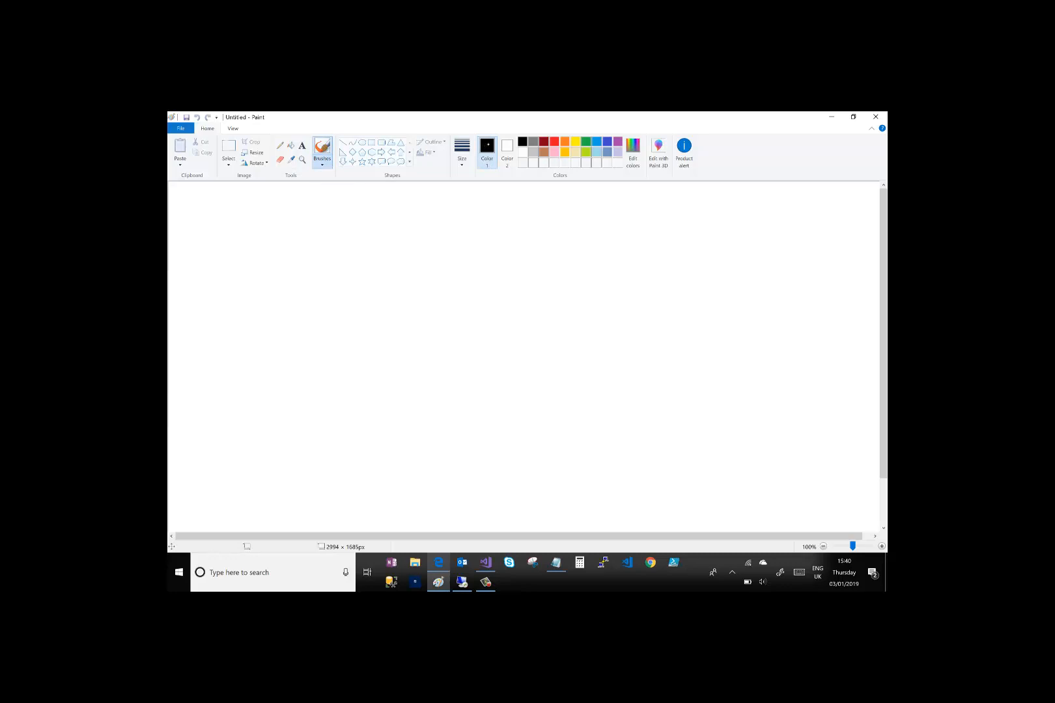
mouse_move(455, 267)
left_mouse_down()
mouse_move(458, 276)
mouse_move(478, 269)
mouse_move(498, 290)
mouse_move(494, 282)
left_mouse_up()
mouse_move(500, 275)
left_mouse_down()
mouse_move(506, 293)
mouse_move(514, 267)
left_mouse_up()
left_click_drag(500, 282, 519, 279)
mouse_move(436, 318)
left_mouse_down()
mouse_move(544, 312)
mouse_move(521, 375)
mouse_move(438, 323)
mouse_move(439, 365)
mouse_move(394, 391)
mouse_move(415, 429)
mouse_move(424, 421)
mouse_move(239, 413)
mouse_move(240, 438)
left_mouse_up()
left_click_drag(254, 433, 291, 454)
mouse_move(294, 435)
left_mouse_down()
mouse_move(296, 455)
mouse_move(303, 441)
left_mouse_up()
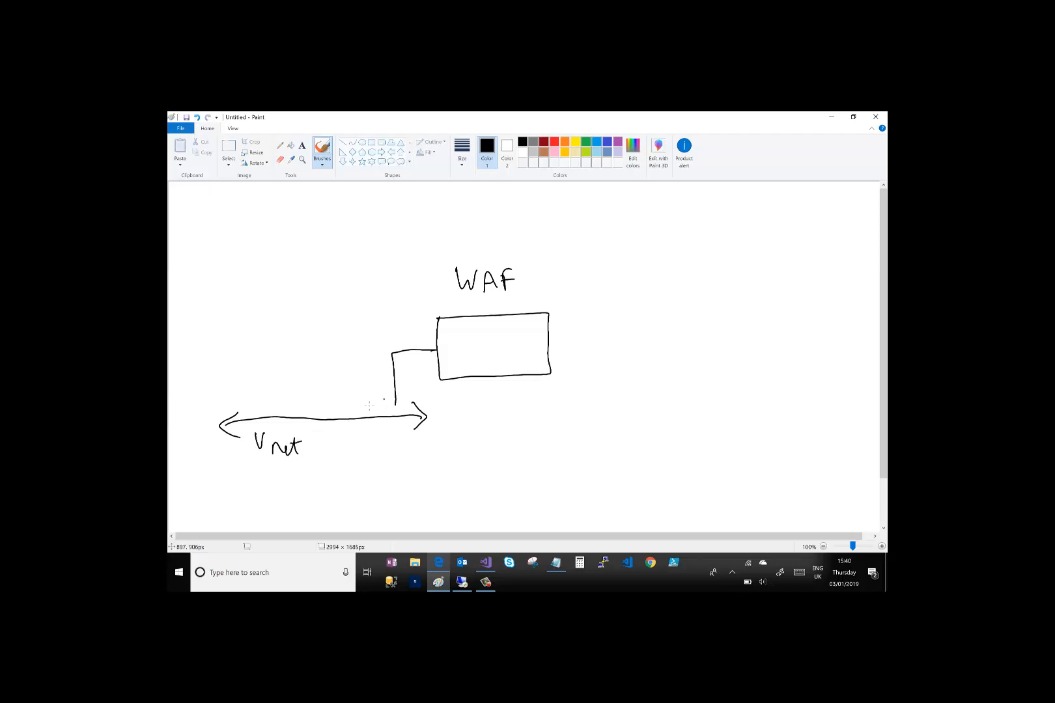
Outline two red subnets on the Vnet arrow: "waf subnet" under the WAF connection and "default" on the remaining stretch
left_click(554, 141)
mouse_move(358, 399)
left_mouse_down()
mouse_move(382, 397)
mouse_move(408, 431)
mouse_move(357, 407)
mouse_move(405, 489)
mouse_move(464, 477)
left_mouse_up()
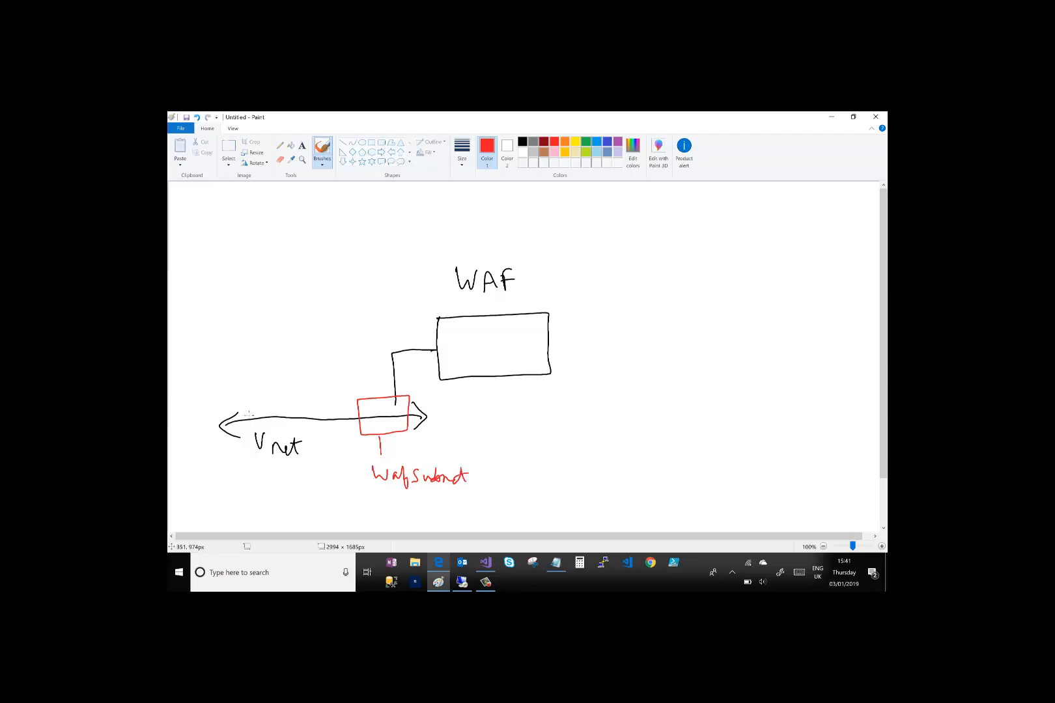
left_click_drag(246, 400, 250, 436)
mouse_move(245, 403)
left_mouse_down()
mouse_move(351, 397)
mouse_move(284, 431)
mouse_move(318, 468)
mouse_move(267, 509)
mouse_move(284, 505)
mouse_move(291, 519)
left_mouse_up()
left_click_drag(284, 501, 328, 497)
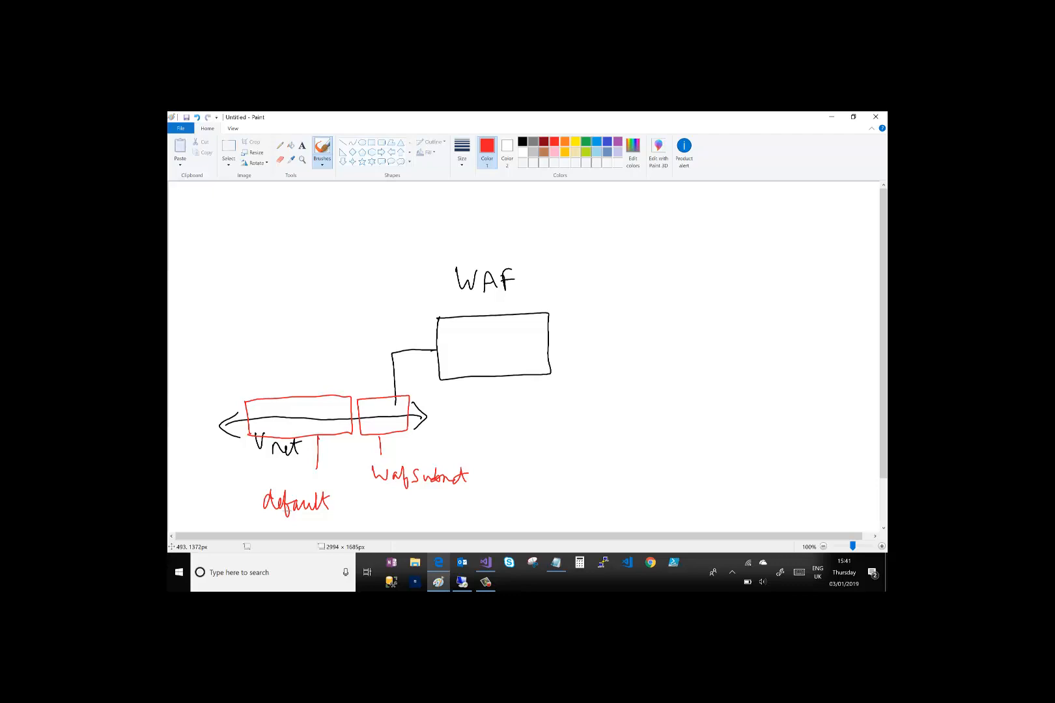
Draw a black line from the WAF box to a dot labelled PIP, and draw a blue cloud around the dot
left_click(523, 142)
mouse_move(549, 343)
left_mouse_down()
mouse_move(653, 339)
mouse_move(692, 380)
left_mouse_up()
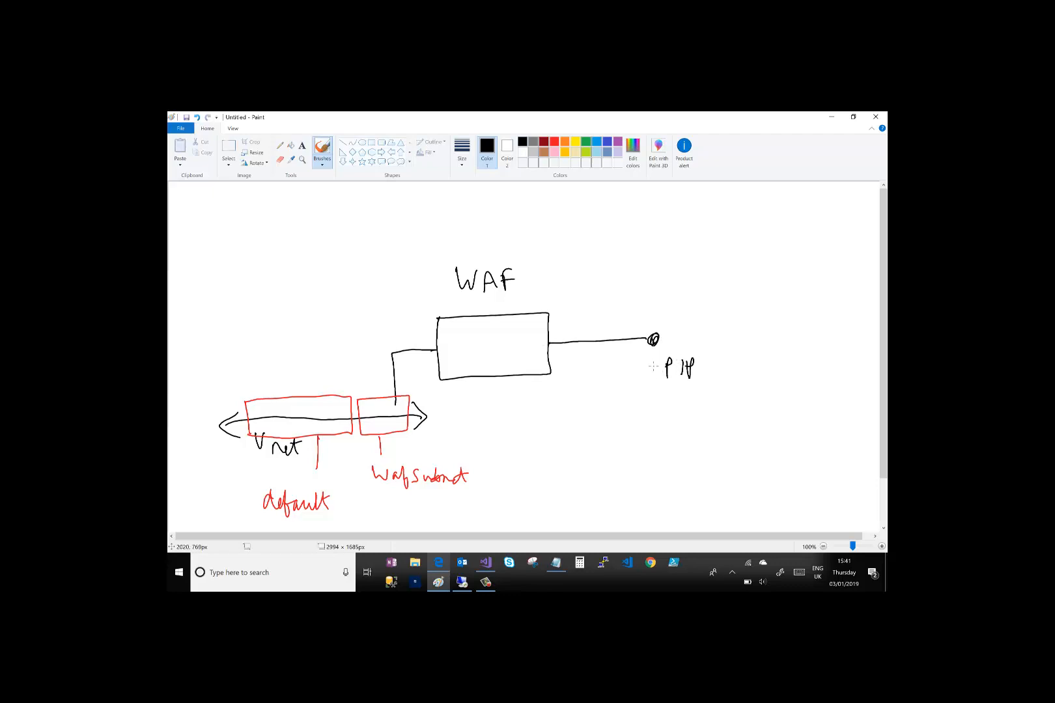
left_click(607, 142)
mouse_move(773, 265)
left_mouse_down()
mouse_move(769, 256)
mouse_move(707, 313)
mouse_move(656, 318)
mouse_move(639, 368)
mouse_move(726, 405)
mouse_move(791, 375)
mouse_move(798, 300)
mouse_move(771, 266)
left_mouse_up()
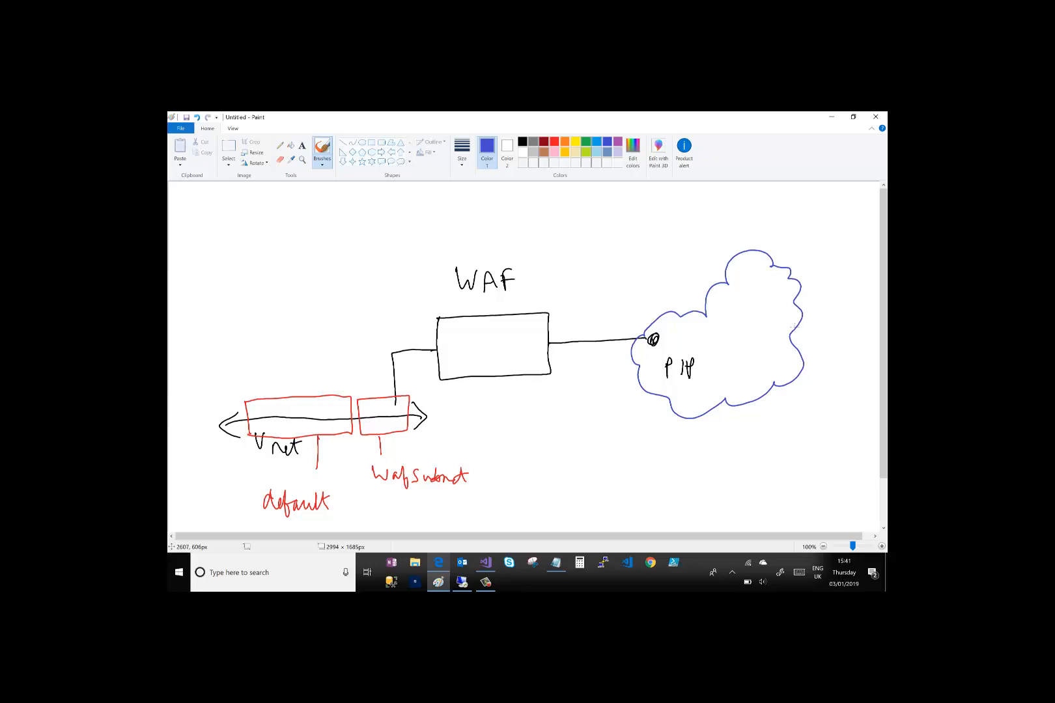
Draw a client computer with a user in blue, and trace its path through the cloud, WAF and both subnets to a server
mouse_move(794, 327)
left_mouse_down()
mouse_move(844, 323)
mouse_move(823, 357)
mouse_move(843, 344)
mouse_move(839, 366)
mouse_move(856, 400)
mouse_move(834, 403)
left_mouse_up()
mouse_move(833, 389)
left_mouse_down()
mouse_move(824, 390)
mouse_move(850, 382)
mouse_move(814, 332)
mouse_move(474, 352)
mouse_move(402, 371)
mouse_move(402, 399)
mouse_move(377, 427)
mouse_move(333, 430)
mouse_move(327, 353)
mouse_move(346, 320)
mouse_move(317, 344)
mouse_move(363, 296)
mouse_move(365, 335)
mouse_move(347, 350)
mouse_move(345, 329)
left_mouse_up()
left_click_drag(318, 341, 342, 339)
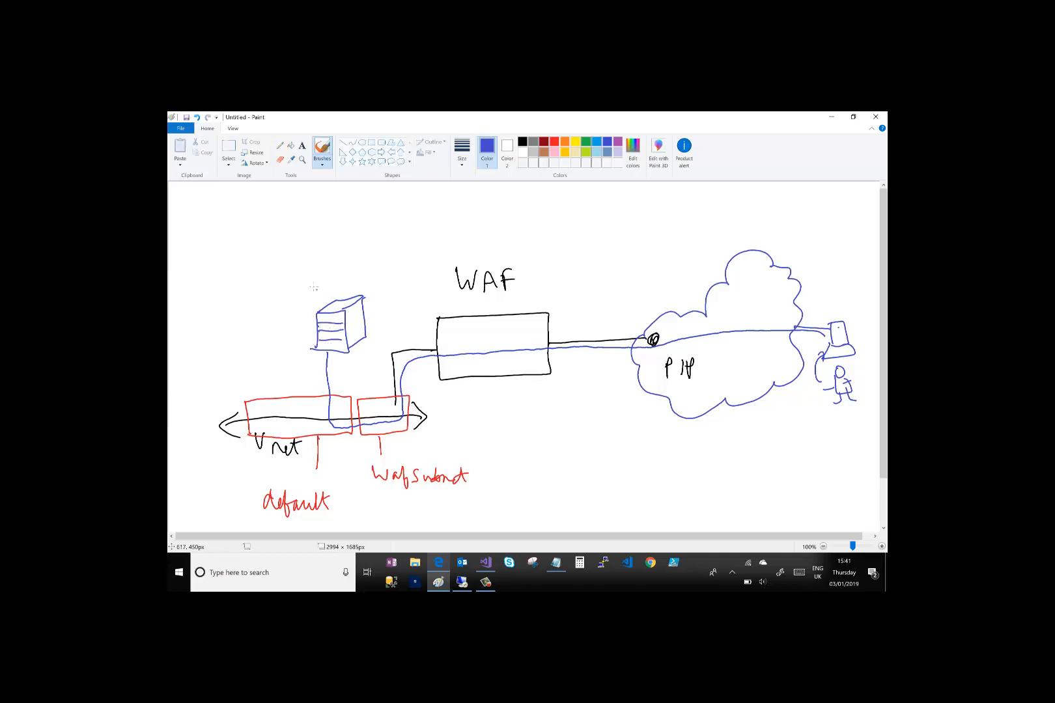
Label the server vmwaf, and add arrows labelled frontend and backend on the two sides of the WAF box
mouse_move(310, 286)
left_mouse_down()
mouse_move(351, 295)
mouse_move(350, 304)
left_mouse_up()
left_click_drag(351, 287, 360, 299)
mouse_move(554, 325)
left_mouse_down()
mouse_move(584, 324)
mouse_move(575, 329)
mouse_move(582, 305)
mouse_move(656, 299)
mouse_move(627, 285)
left_mouse_up()
mouse_move(427, 337)
left_mouse_down()
mouse_move(383, 345)
mouse_move(415, 246)
mouse_move(483, 249)
left_mouse_up()
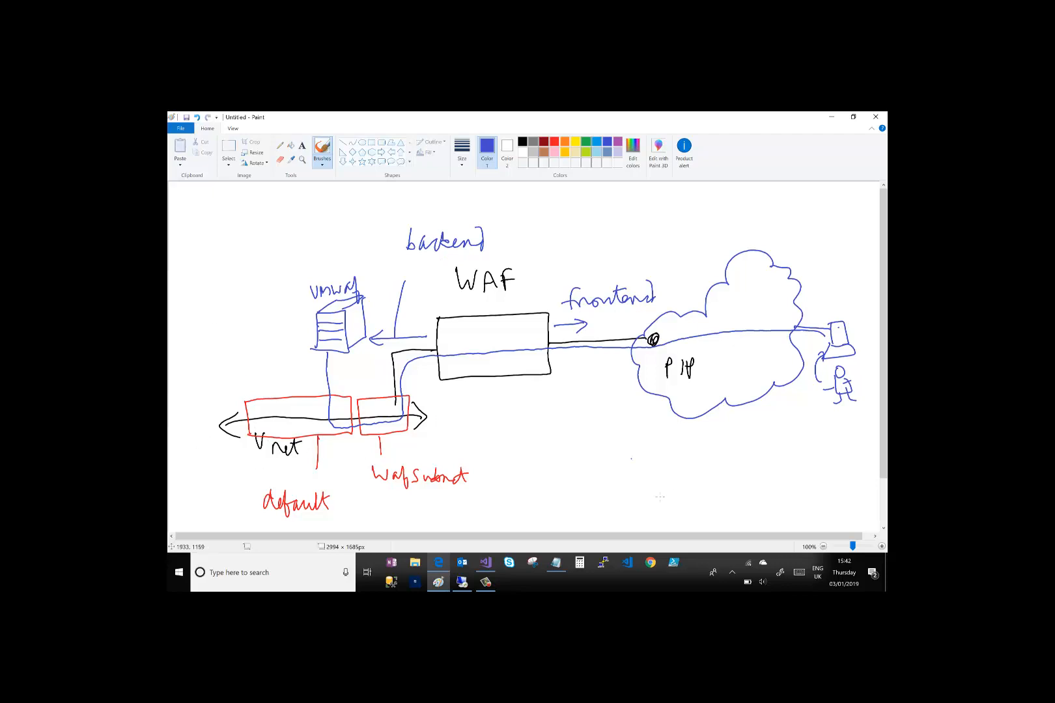
Switch to the Azure portal in Edge and rename the new public IP address as ip-appgw-waf-vmwaf
left_click(437, 562)
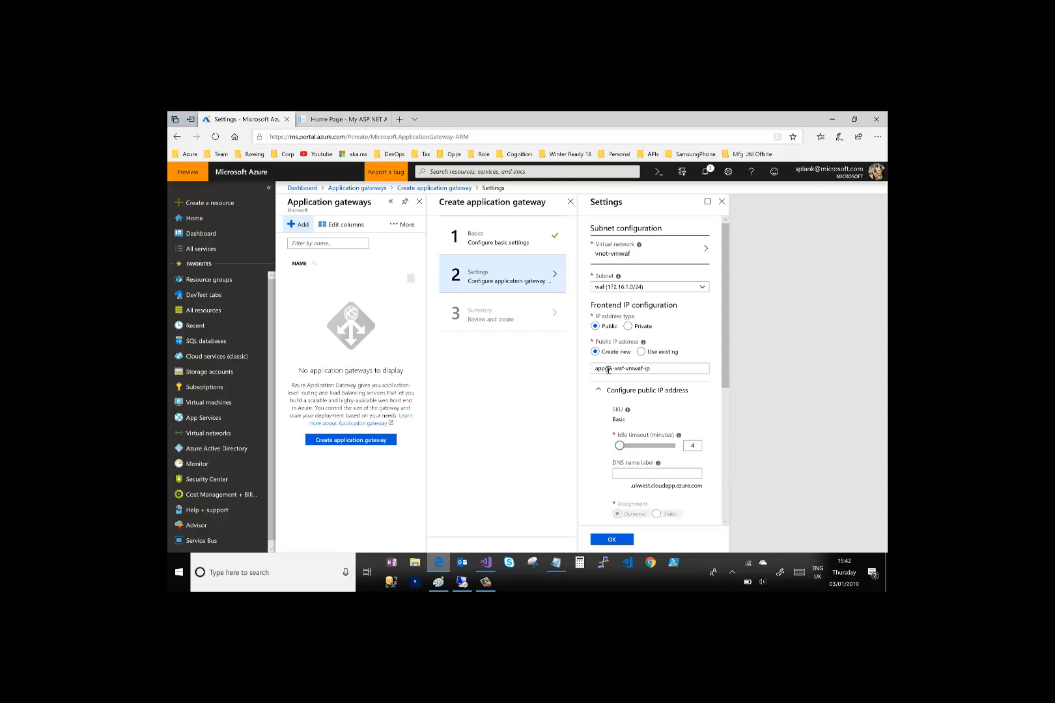
left_click_drag(596, 370, 654, 372)
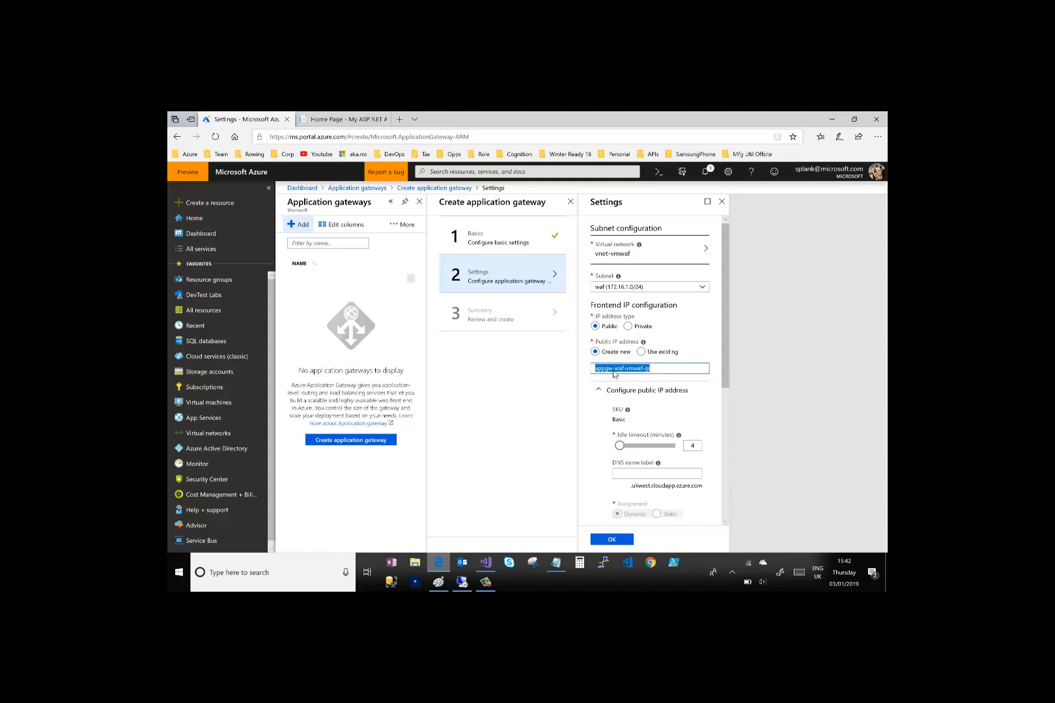
left_click(654, 369)
left_click_drag(655, 369, 645, 369)
key("BackSpace")
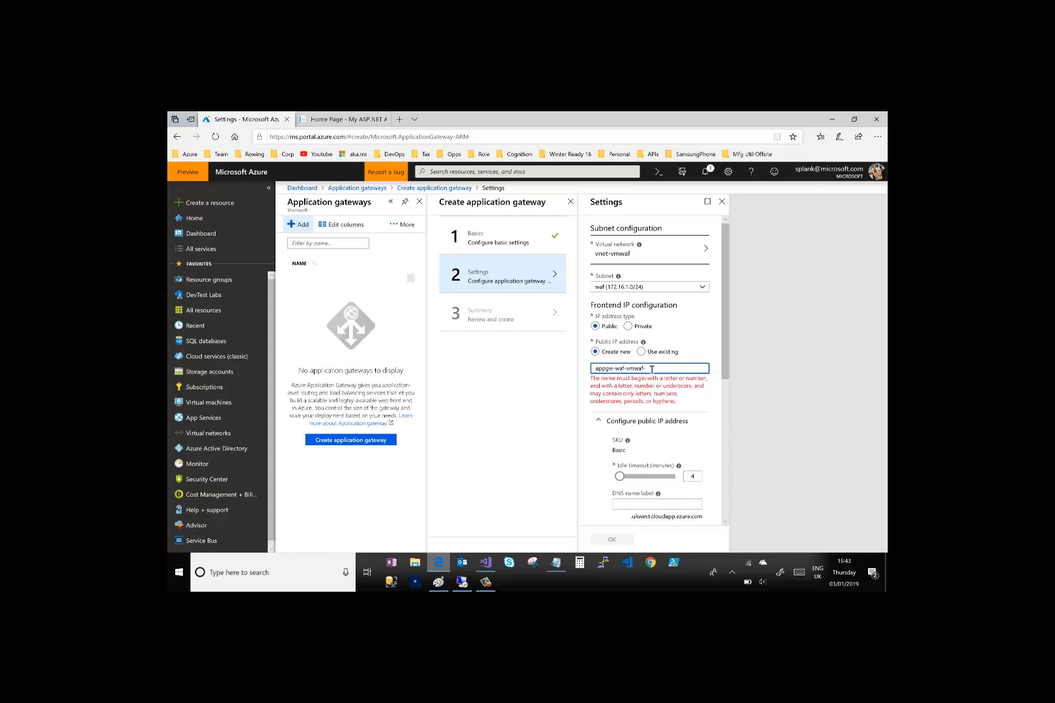
key("Home")
type("ip-")
left_click(679, 370)
key("BackSpace")
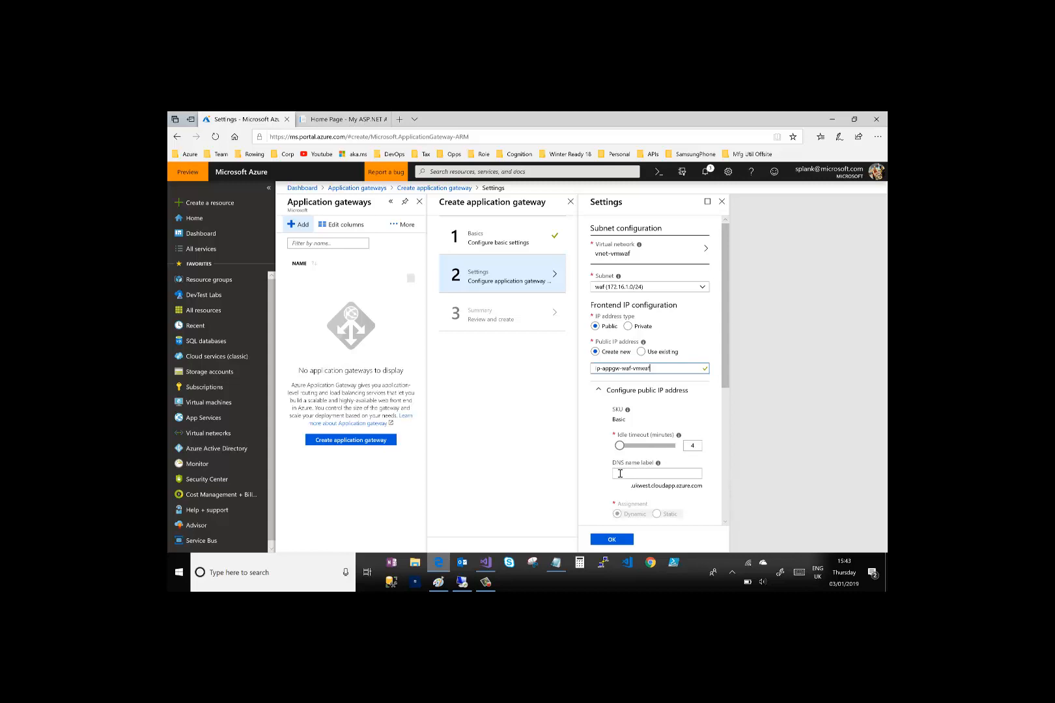
Set the DNS name label to vmwaf1 and the firewall mode to Prevention, and confirm the gateway settings
left_click(659, 476)
type("vmwaf1")
scroll(711, 476, "down", 1)
scroll(710, 472, "down", 1)
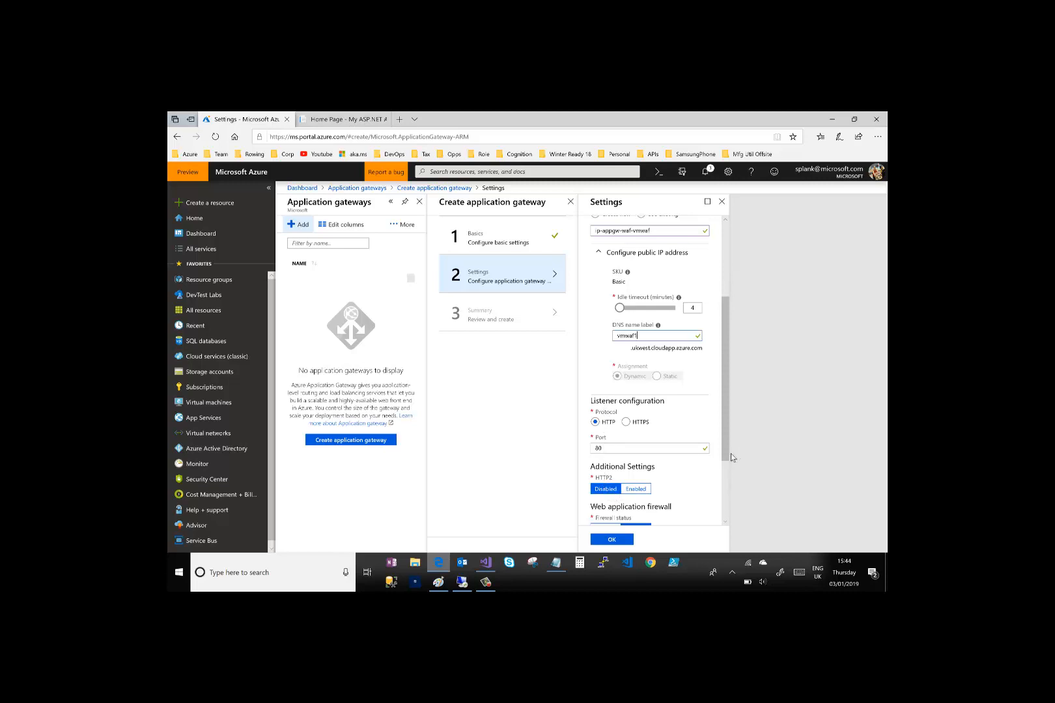
left_click_drag(728, 450, 730, 506)
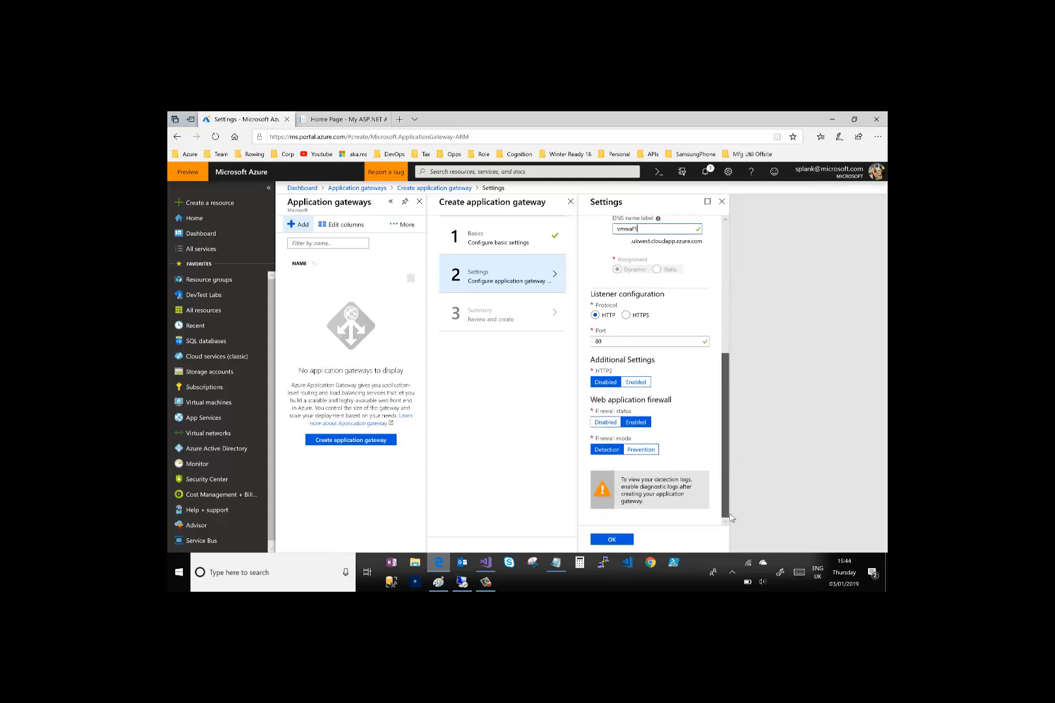
left_click(639, 451)
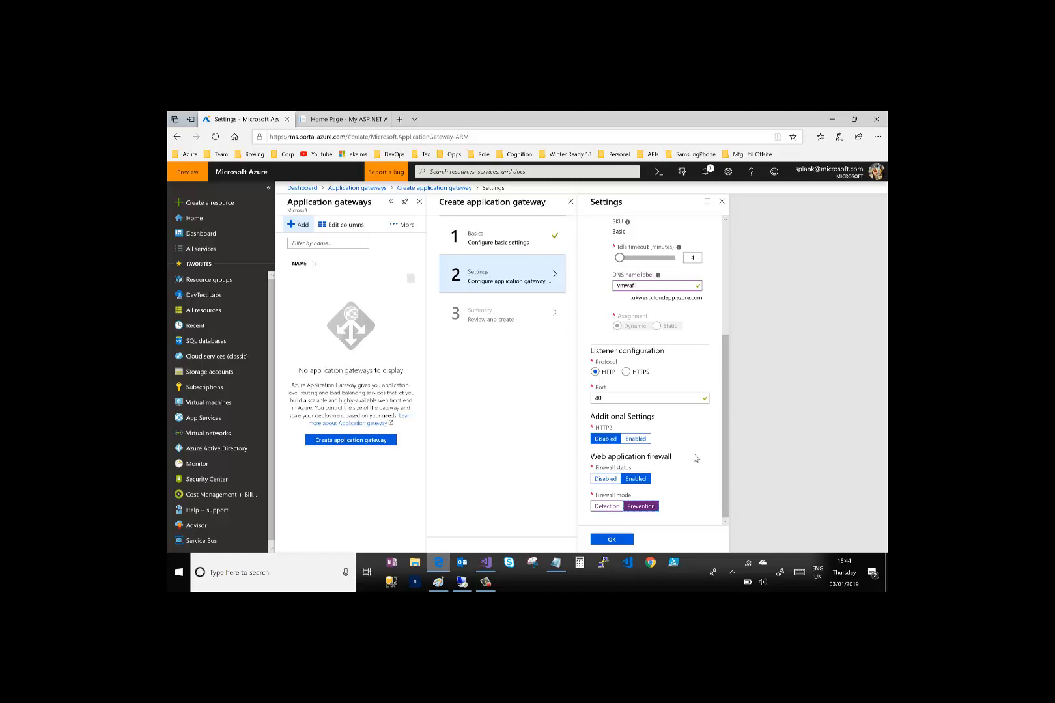
left_click(613, 540)
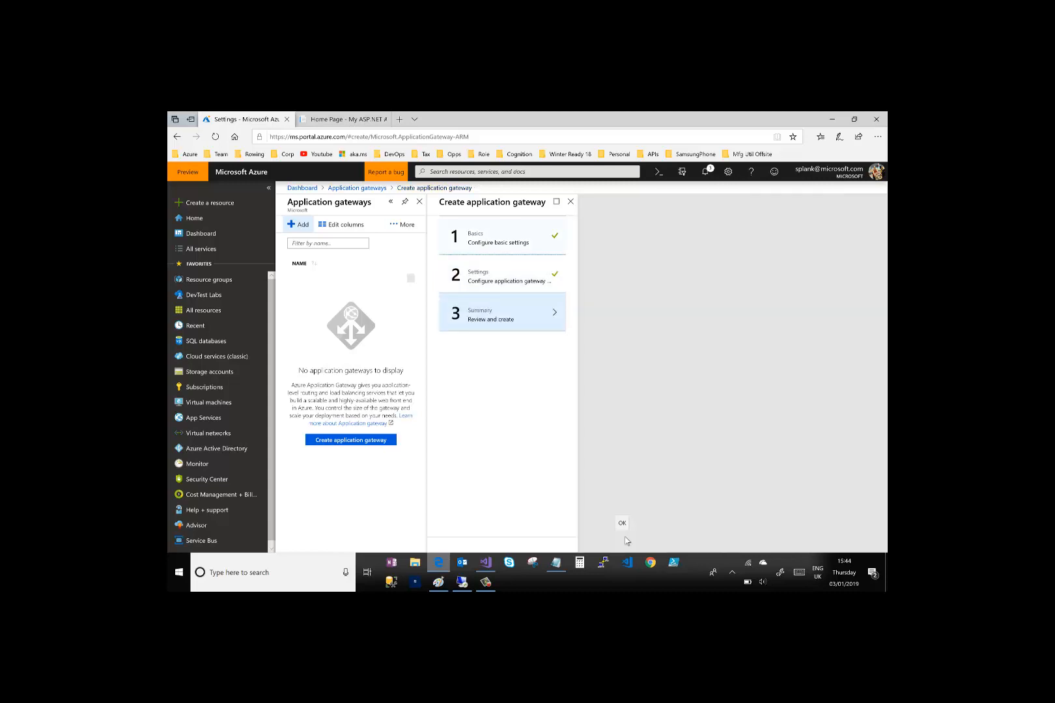
Approve the summary to create the application gateway, and refresh the list of application gateways
left_click(485, 585)
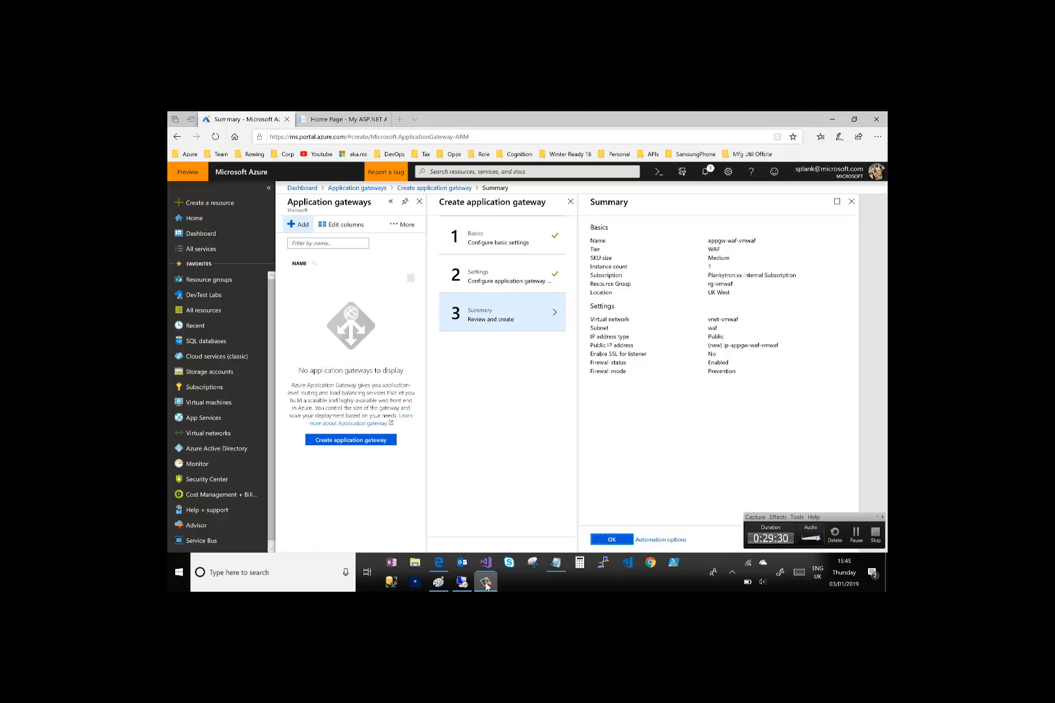
left_click(485, 585)
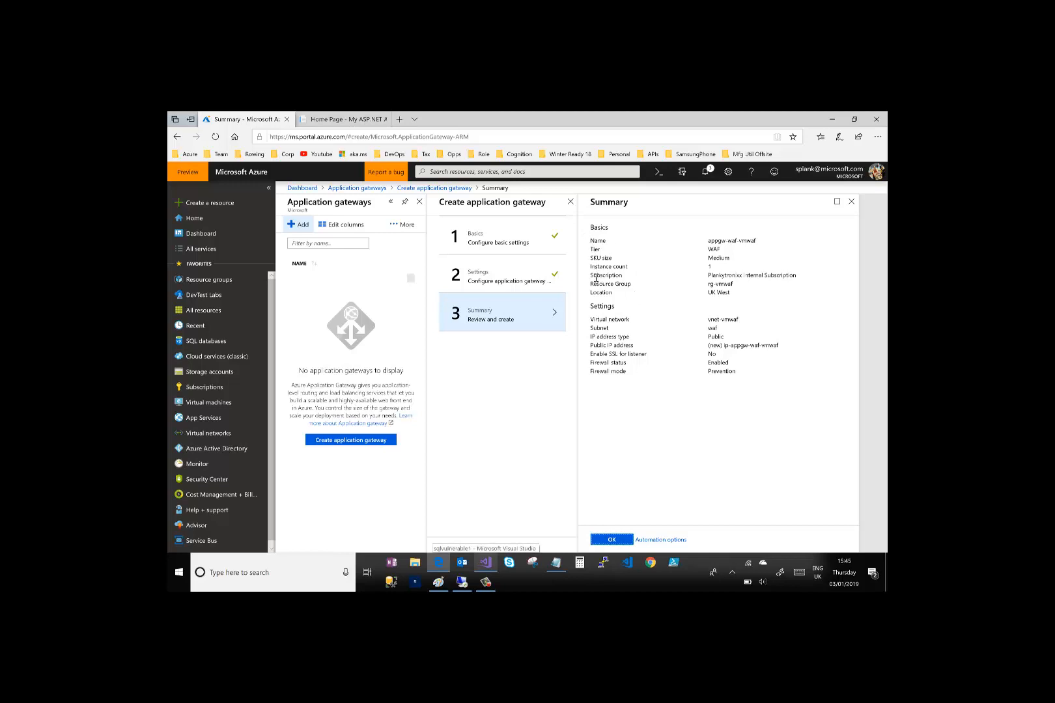
left_click(610, 540)
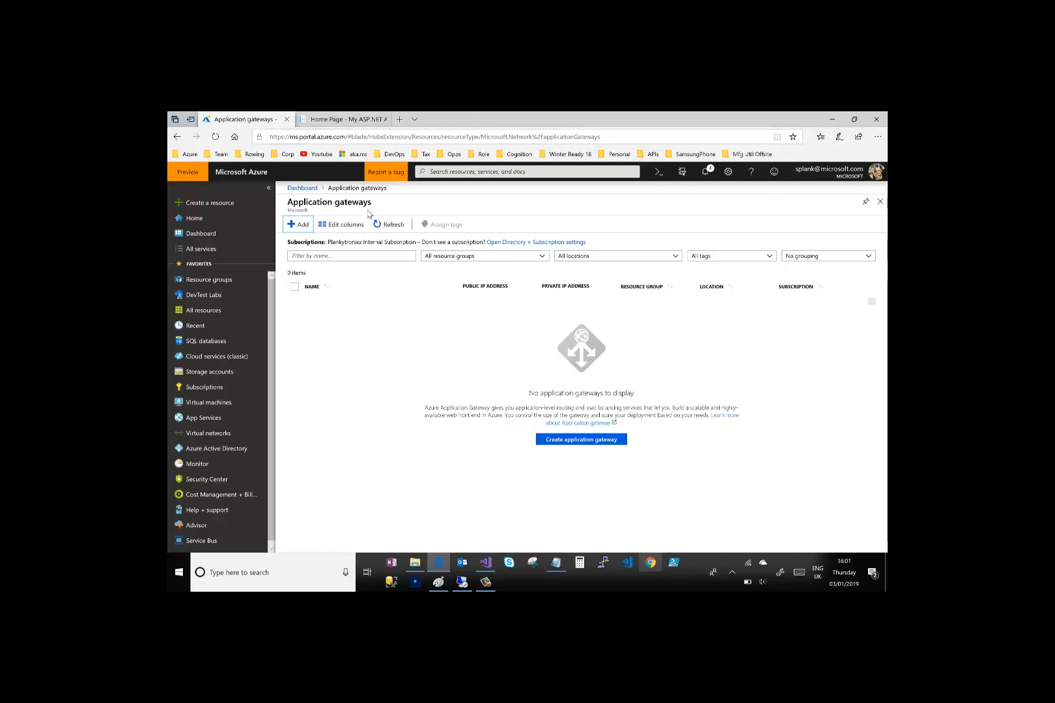
left_click(386, 226)
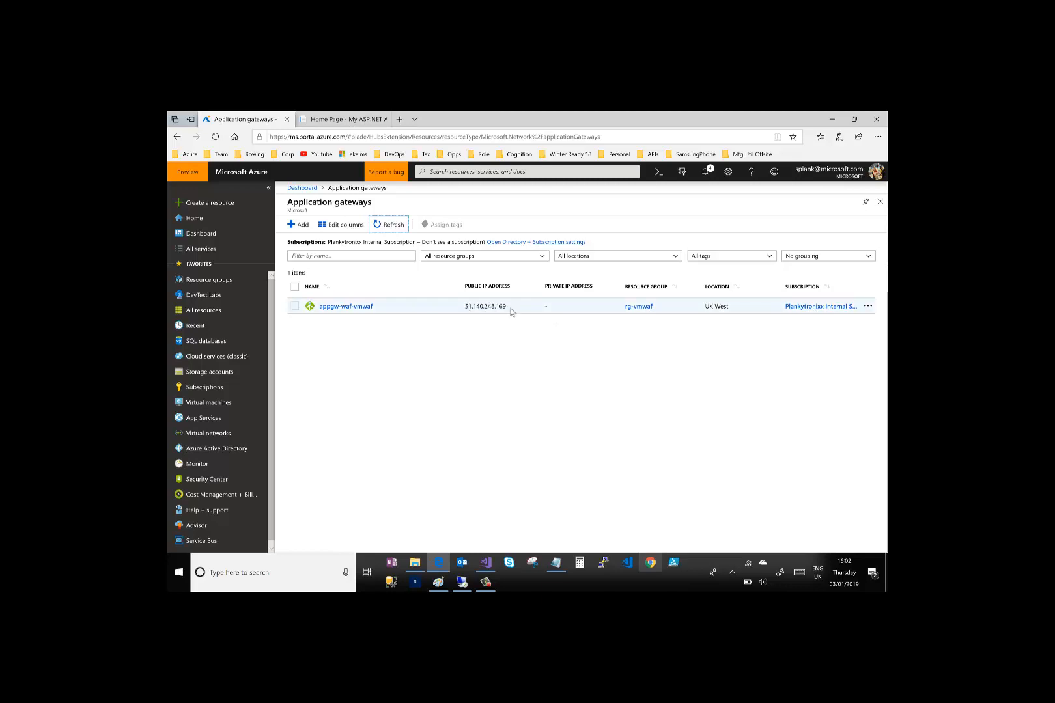
Circle the frontend label in the Paint diagram, and copy the gateway's public IP address from the Azure portal to a text above it
left_click(443, 582)
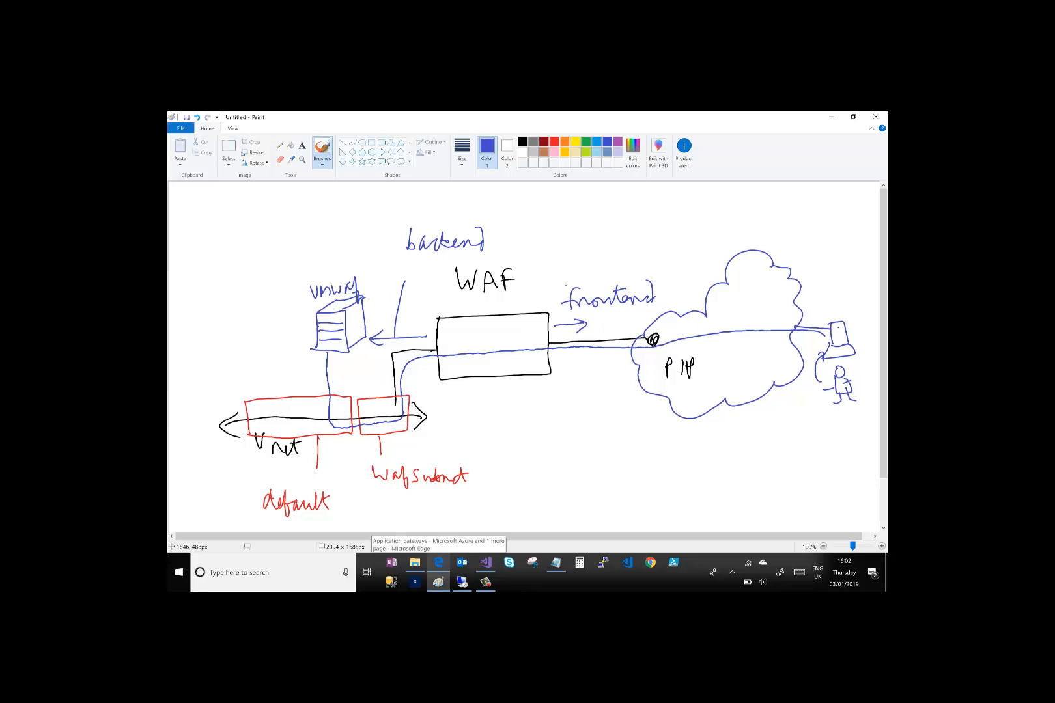
mouse_move(654, 282)
left_mouse_down()
mouse_move(666, 306)
mouse_move(664, 278)
left_mouse_up()
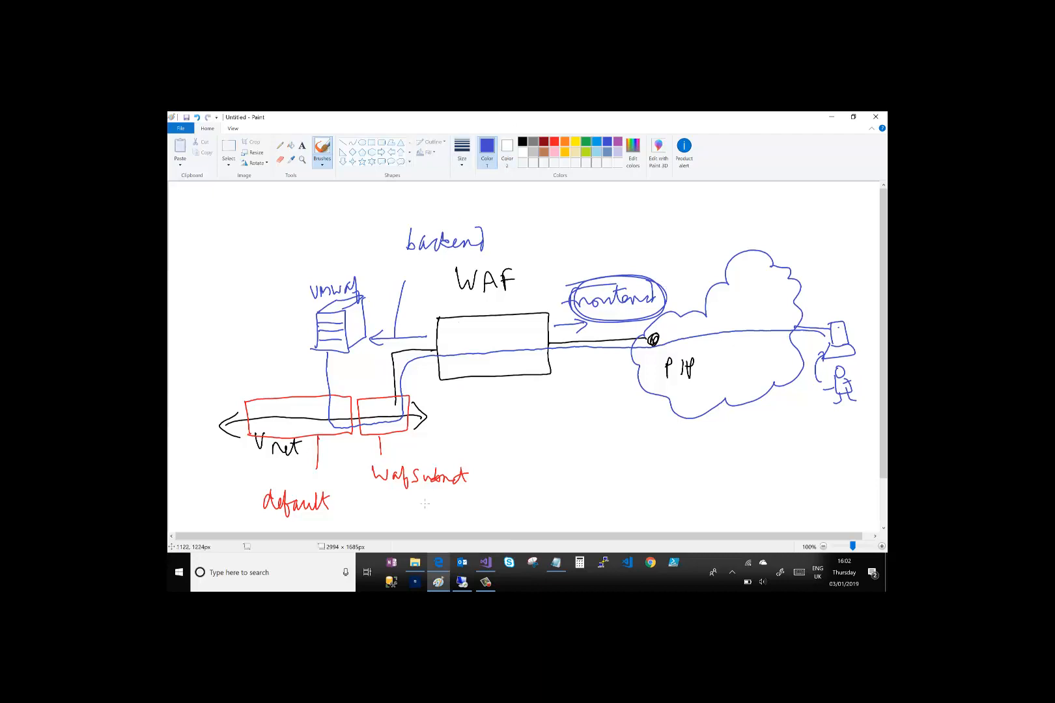
left_click(440, 565)
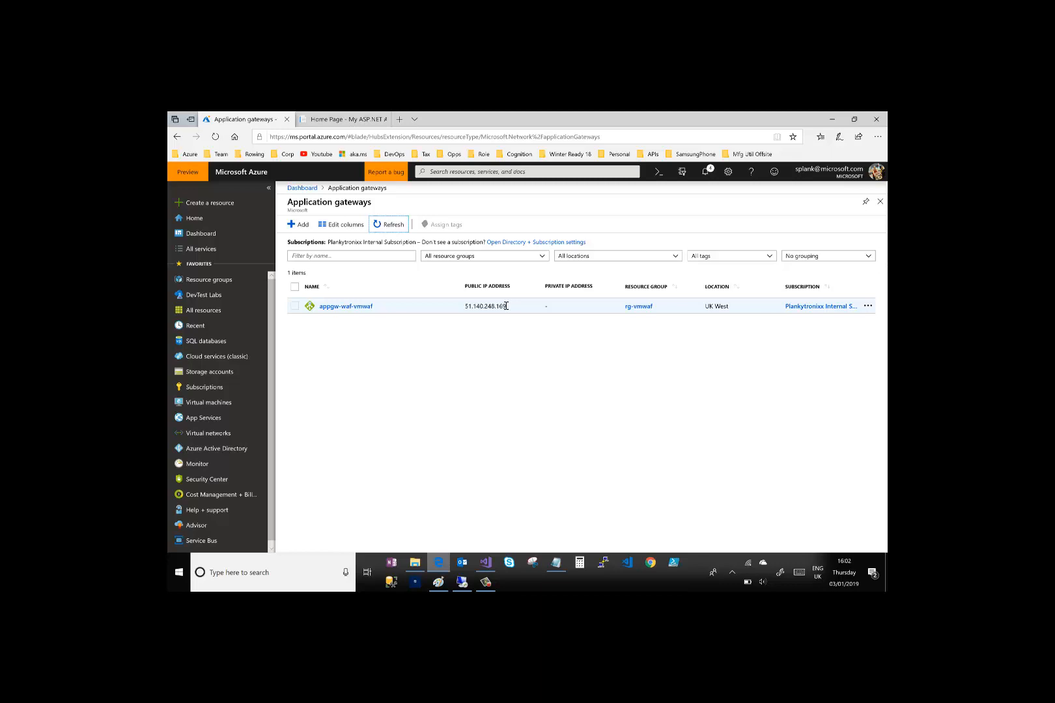
left_click_drag(507, 306, 466, 306)
key("ctrl+c")
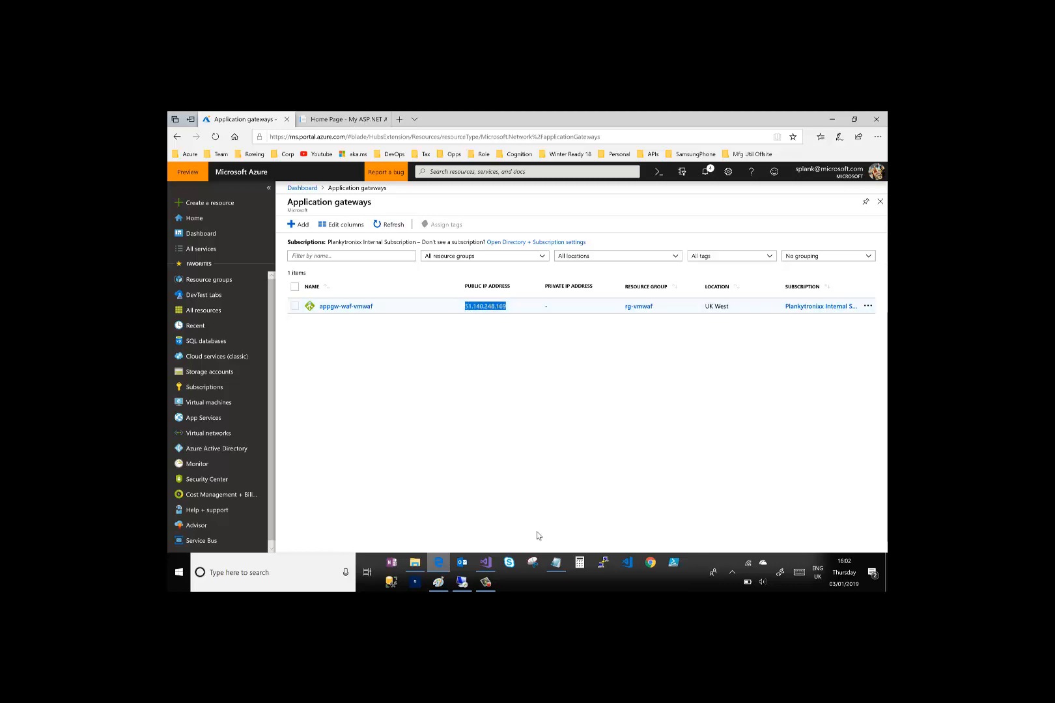
left_click(438, 582)
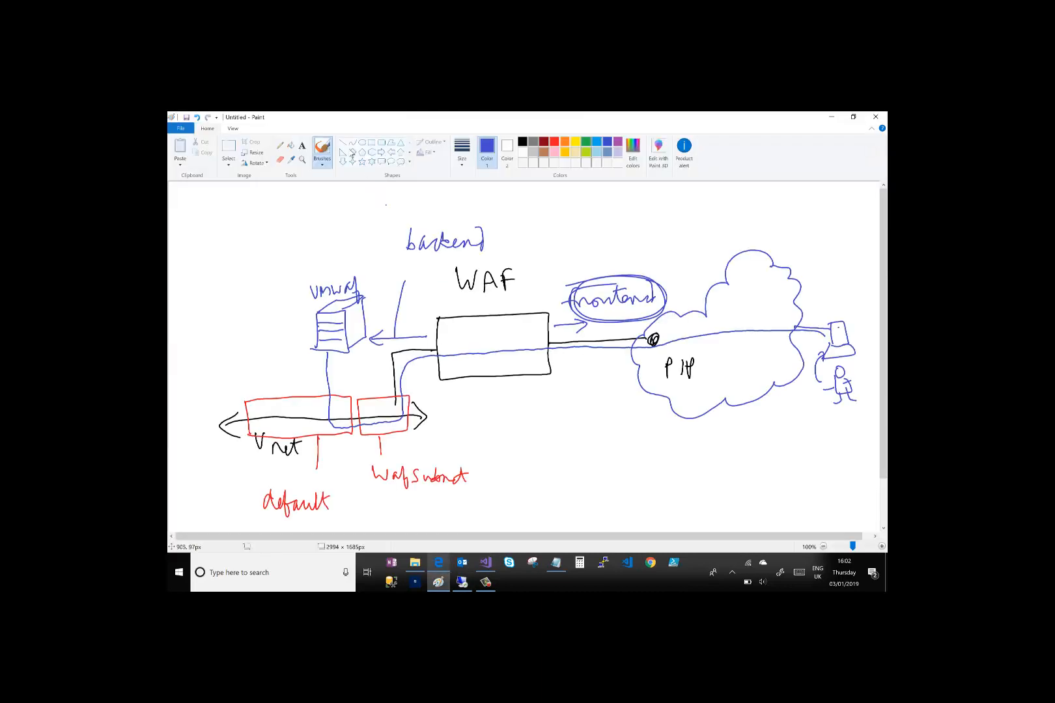
left_click(302, 146)
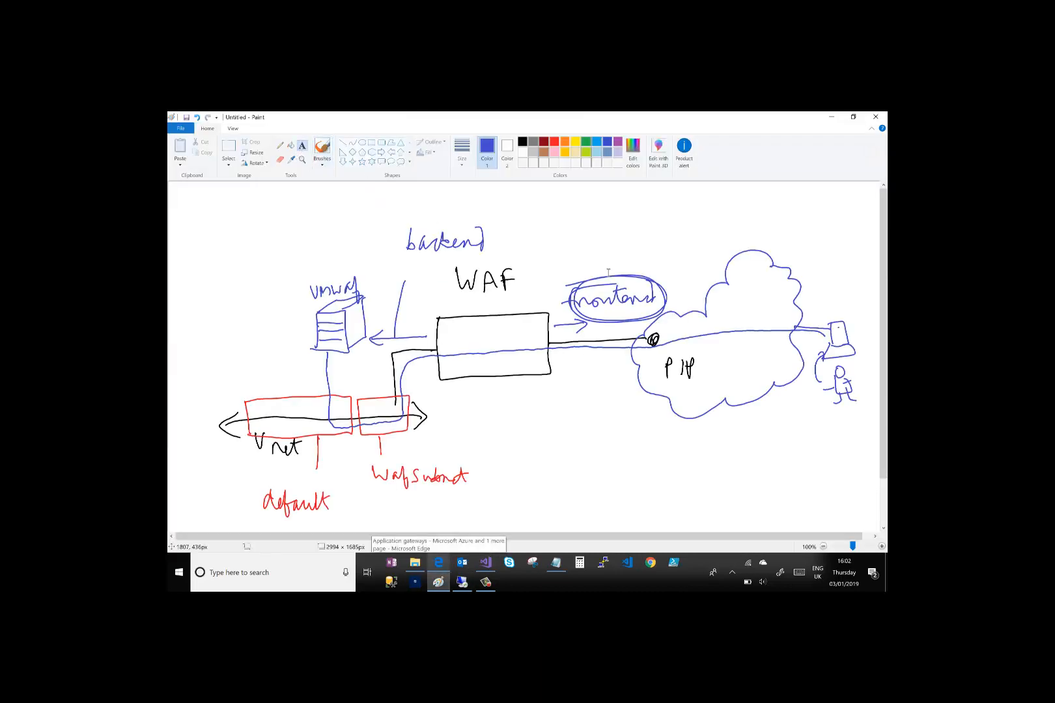
left_click(571, 266)
key("ctrl+v")
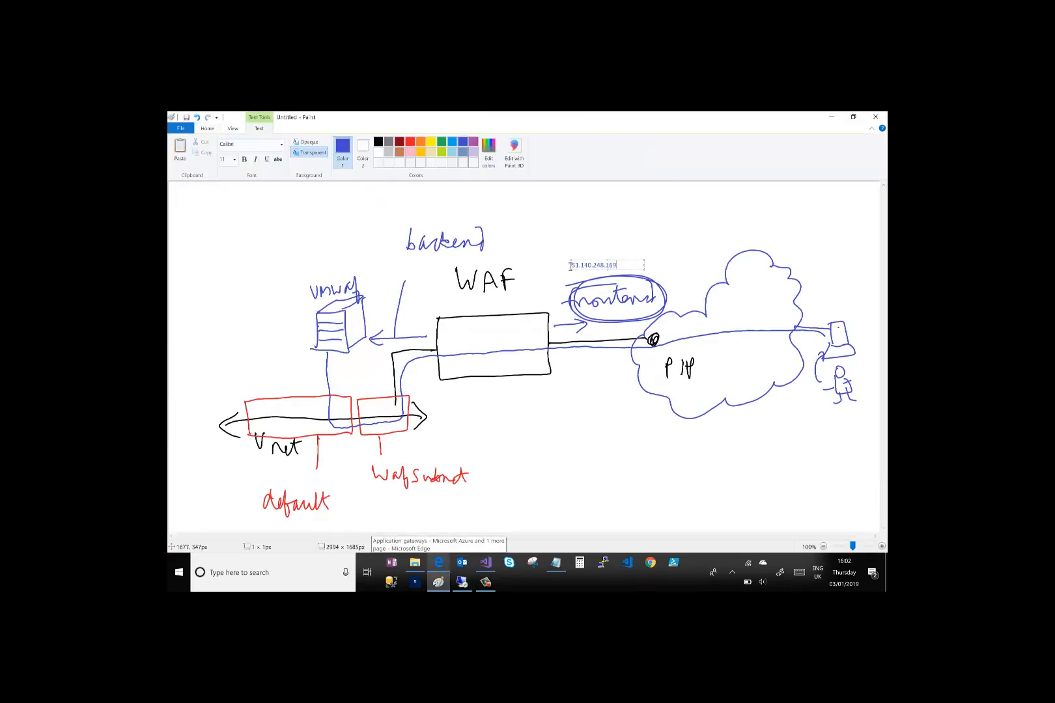
Set the font size of the IP address text above the frontend label to 16
left_click_drag(617, 265, 565, 264)
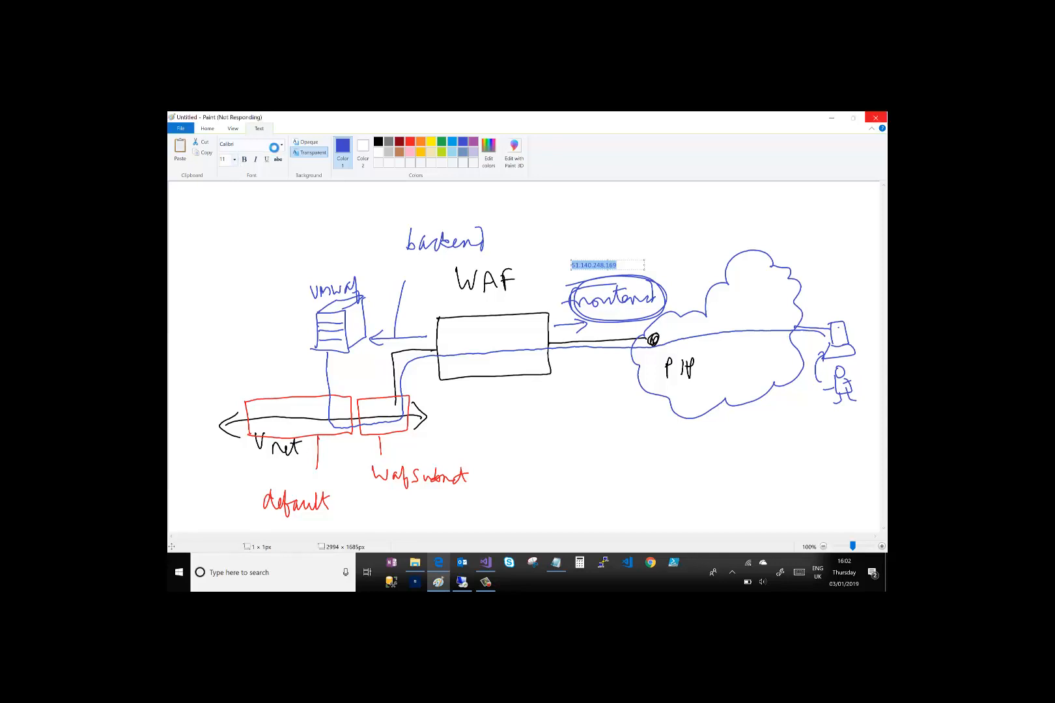
left_click(233, 160)
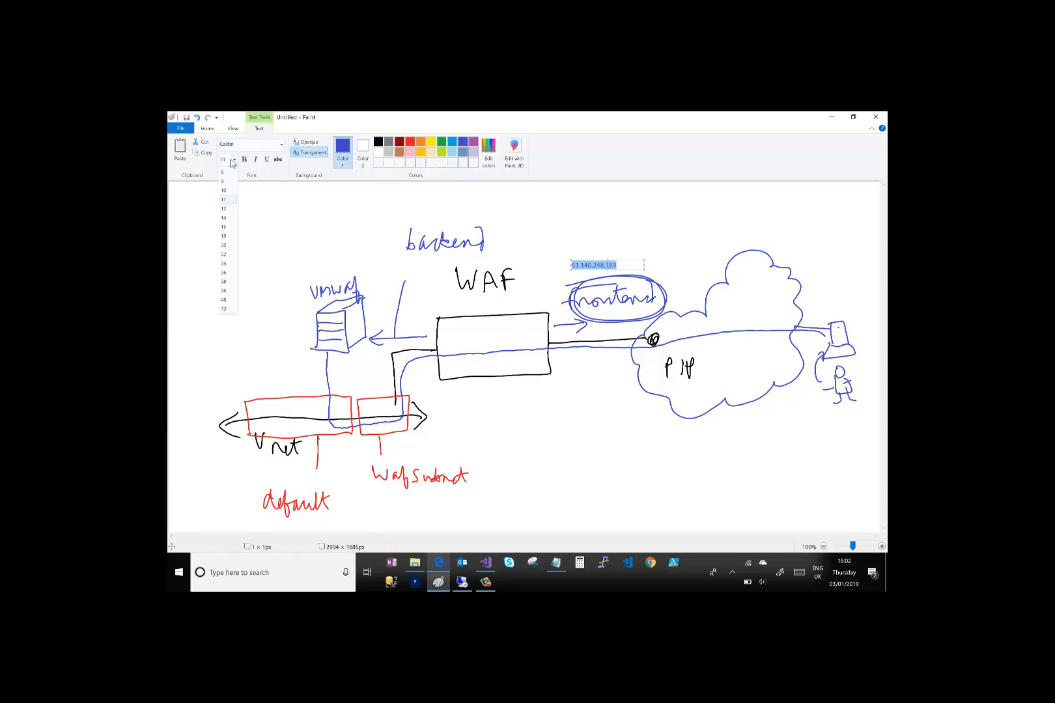
left_click(224, 227)
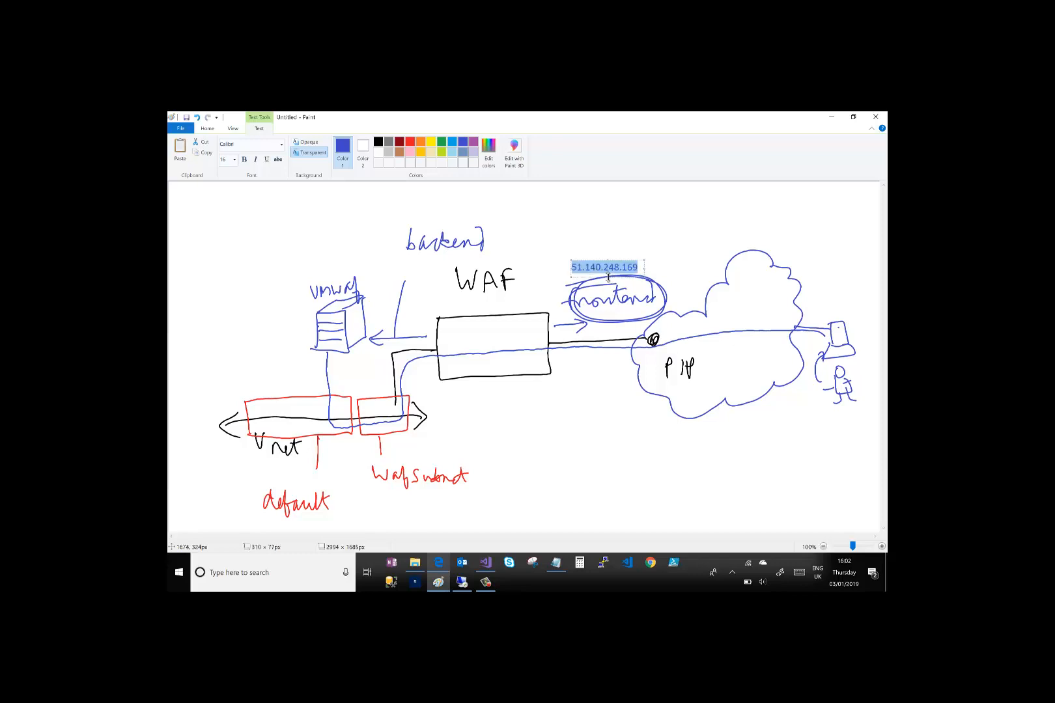
left_click(663, 263)
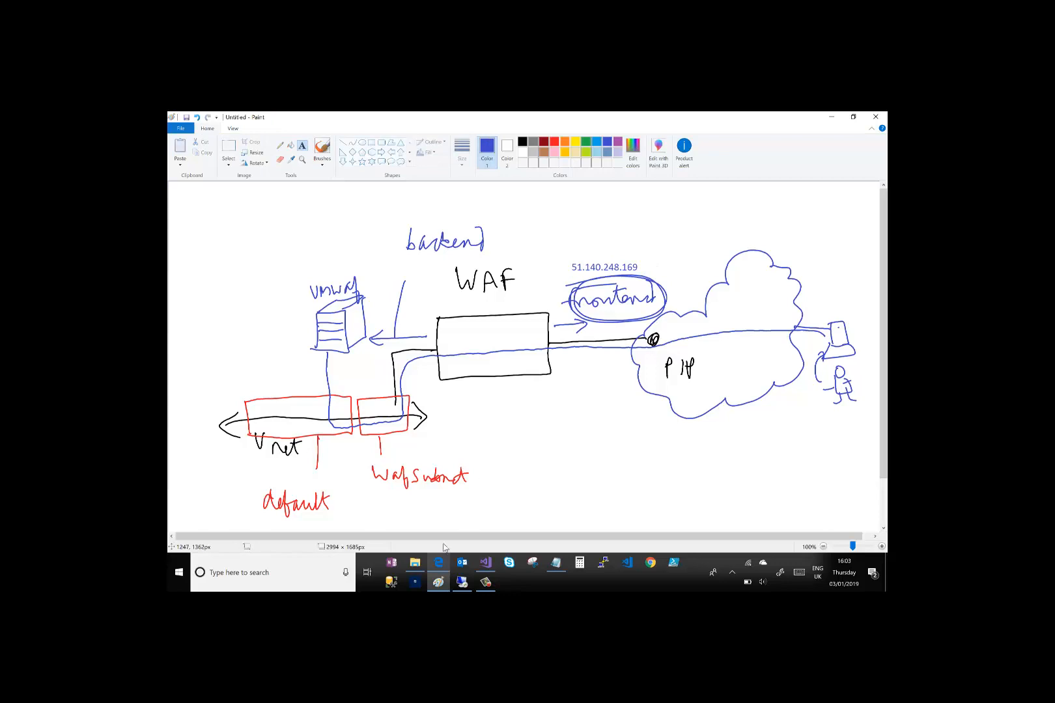
Open the overview of appgw-waf-vmwaf in Edge, and copy its frontend public IP address and host name into Notepad
left_click(440, 563)
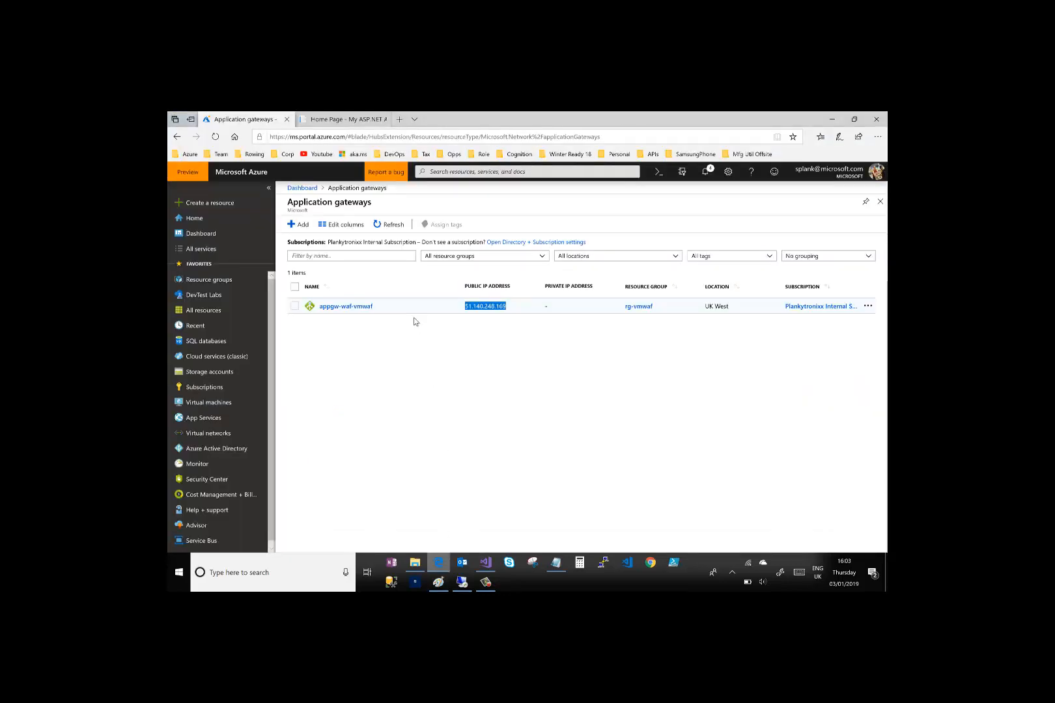
left_click(356, 309)
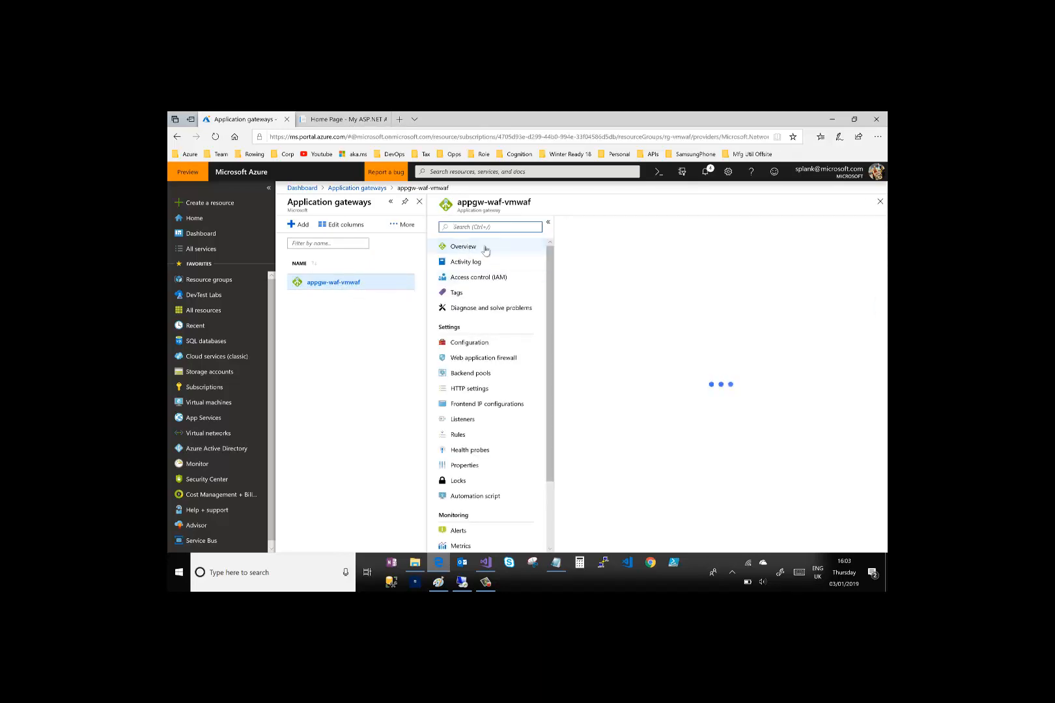
left_click(458, 252)
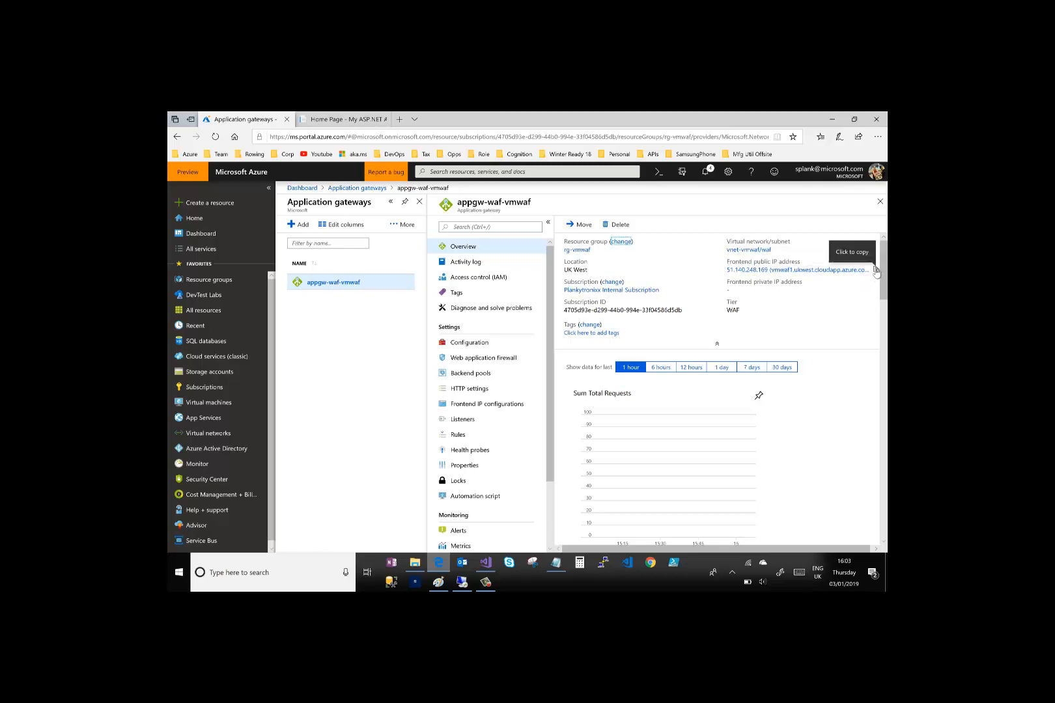
left_click(556, 563)
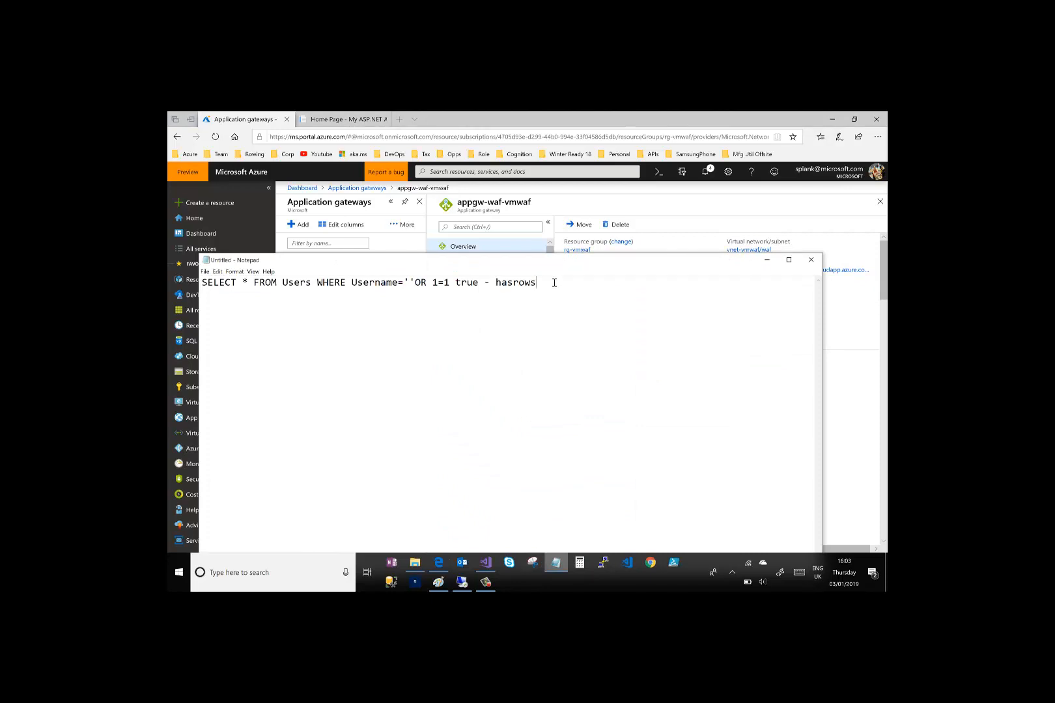
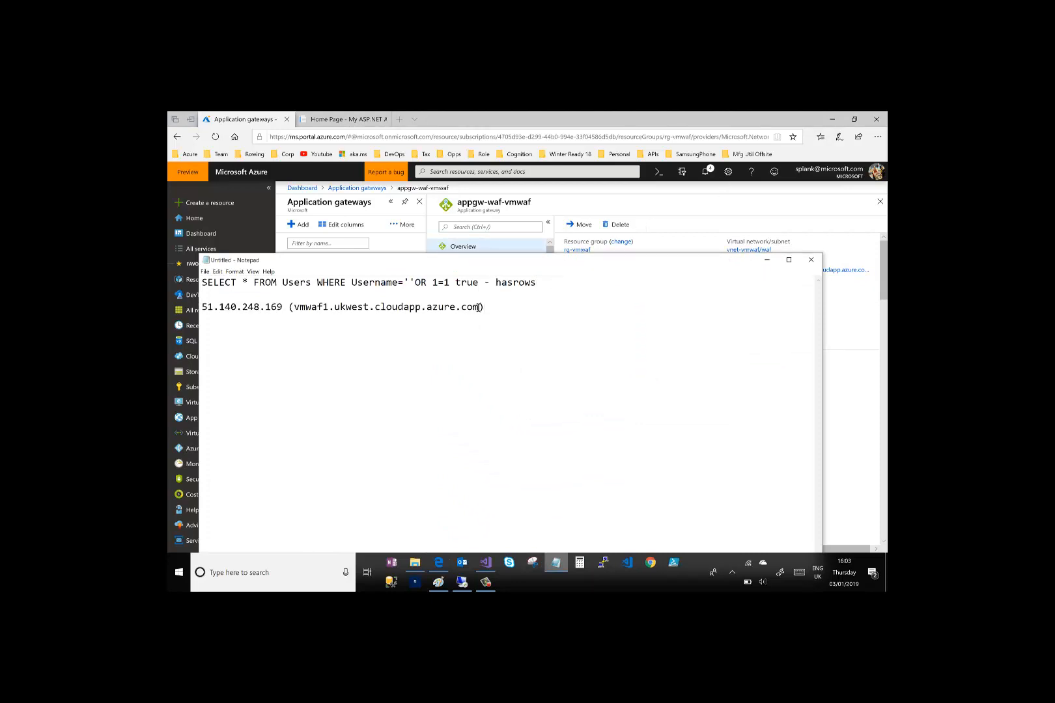
left_click_drag(480, 307, 299, 314)
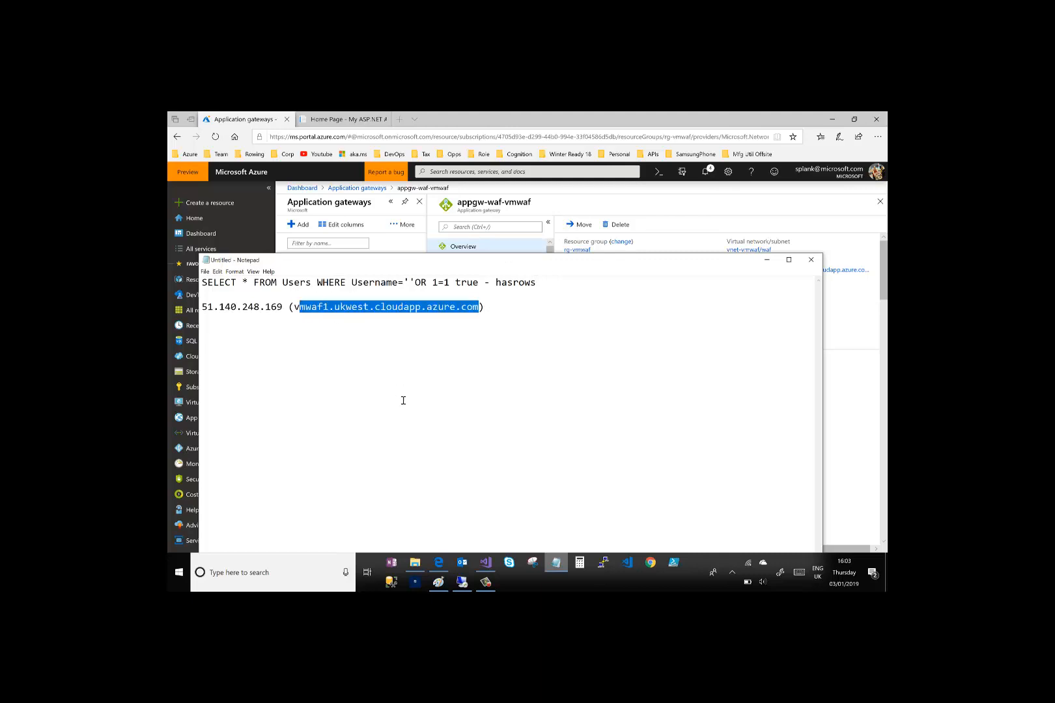
Switch to Paint and add the host name mwaf1.ukwest.cloudapp.azure.com on a single line above the IP address
left_click(438, 582)
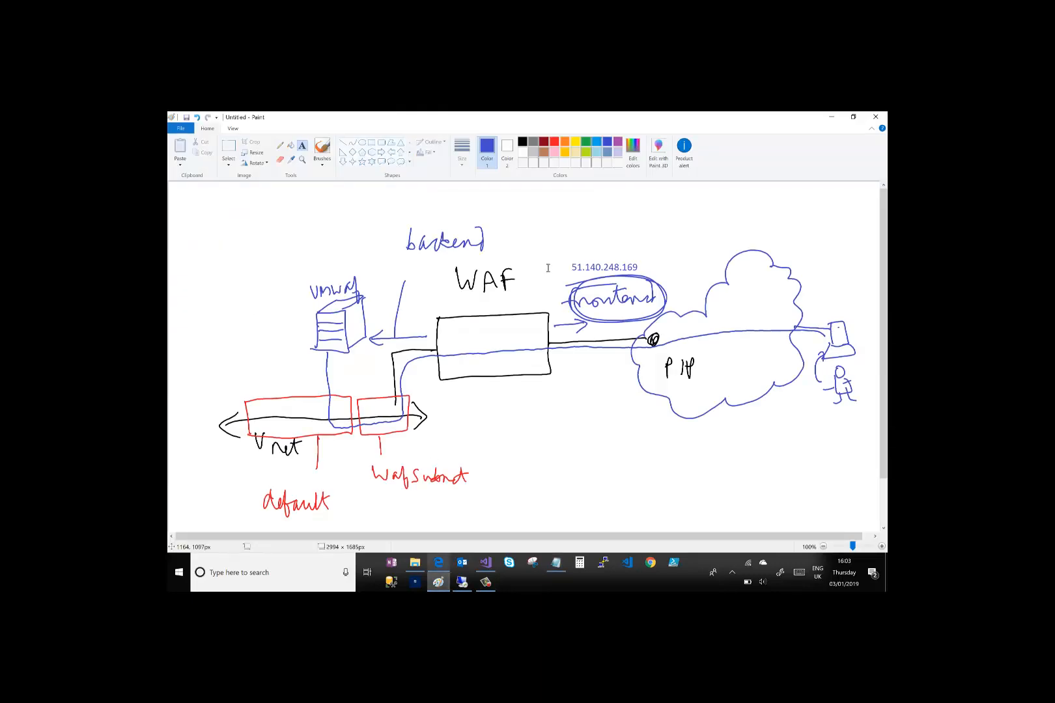
left_click(563, 245)
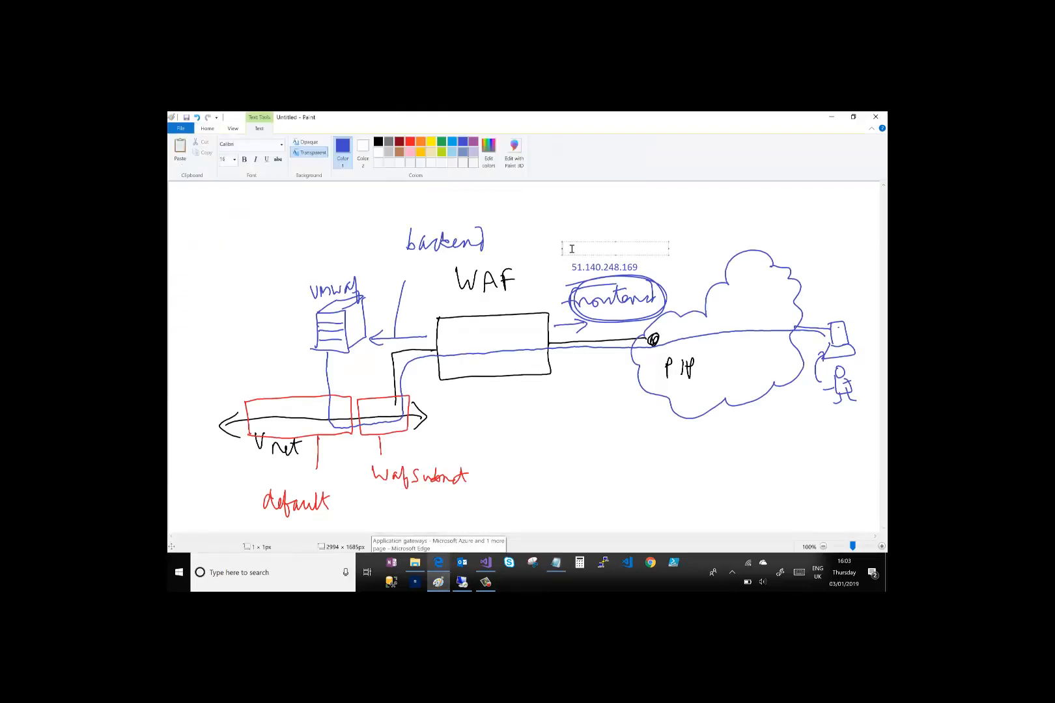
type("mywaf1.ukwest.cloudapp.azure.com")
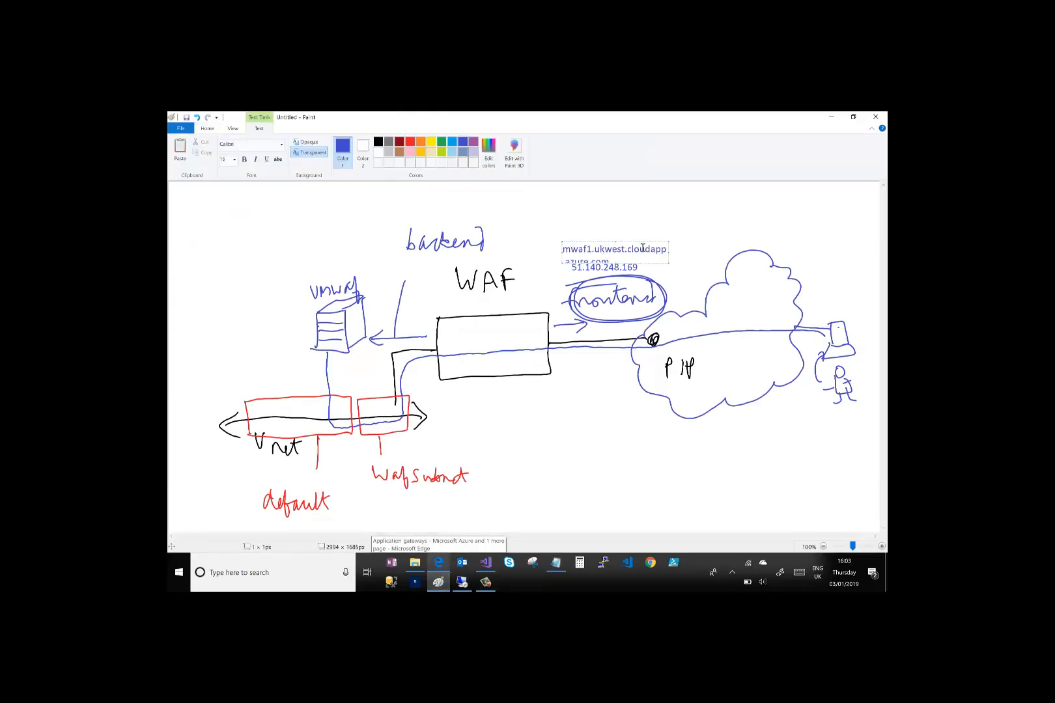
left_click_drag(670, 251, 734, 247)
left_click(808, 234)
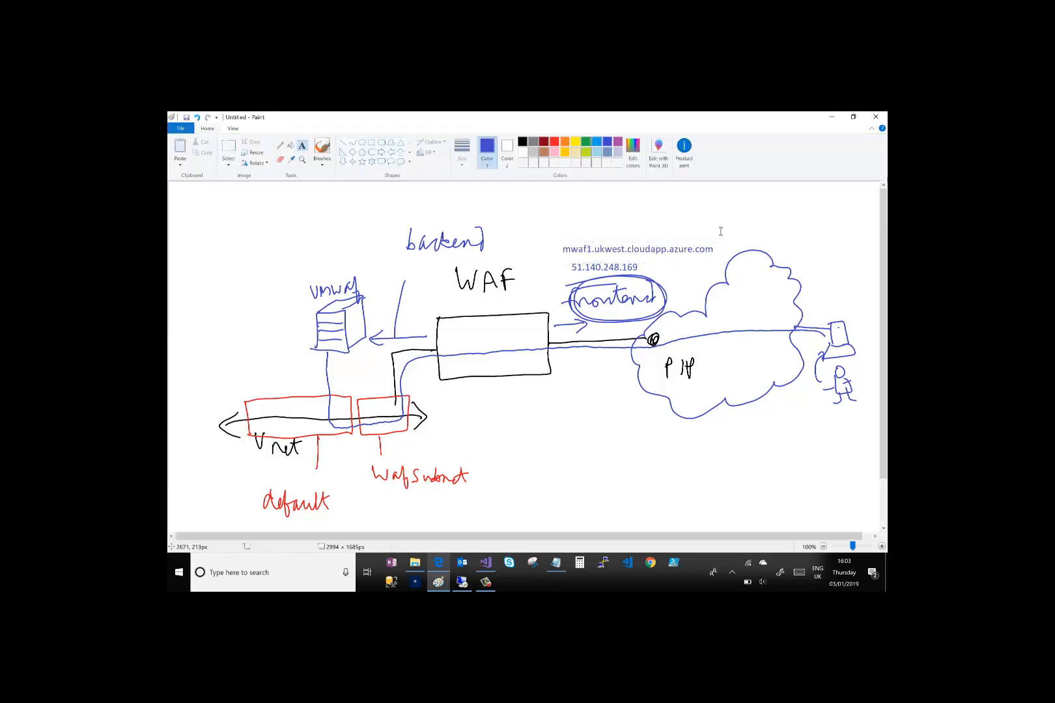
left_click(562, 251)
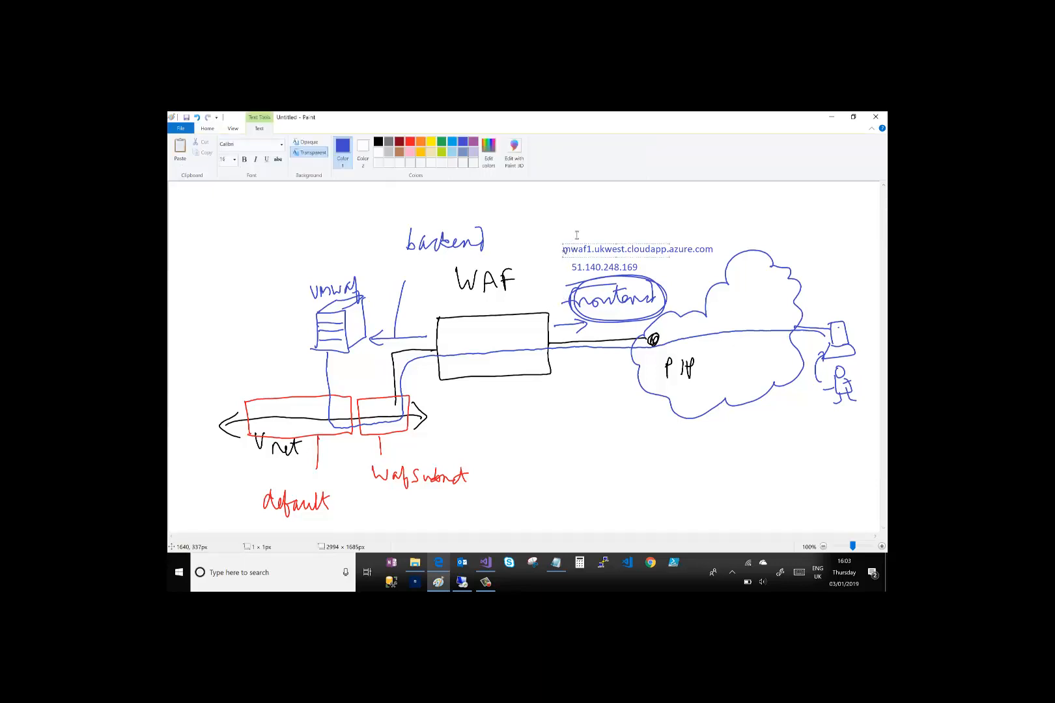
left_click(599, 216)
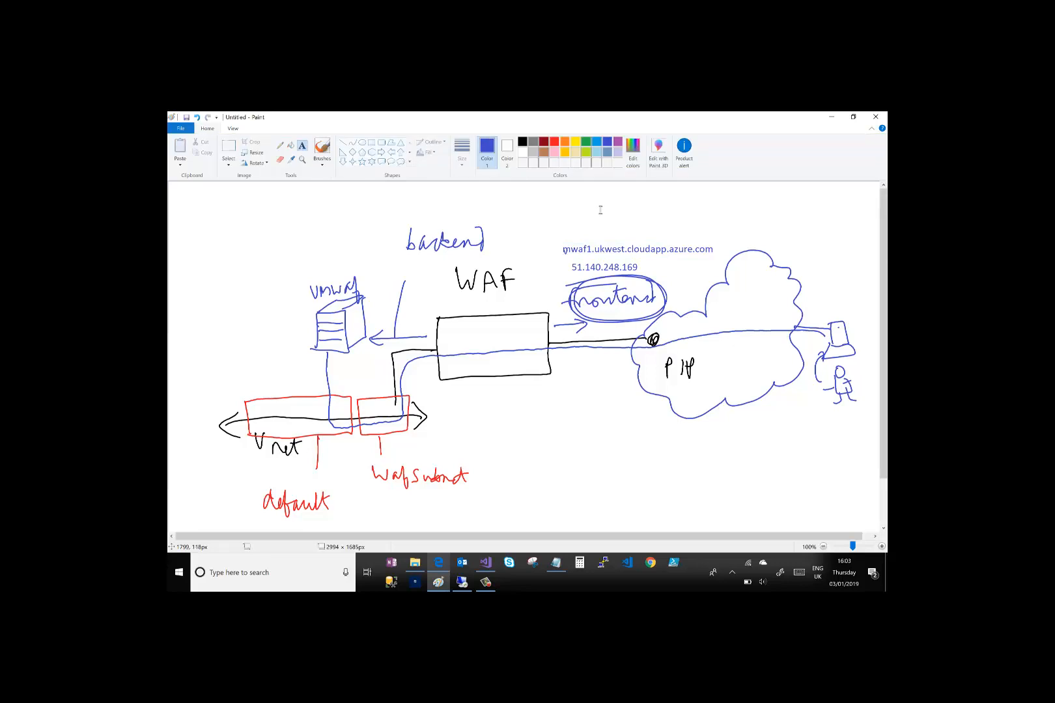
Switch to the Azure portal in Edge and examine the tier and SKU size options in the configuration of appgw-waf-vmwaf
left_click(439, 564)
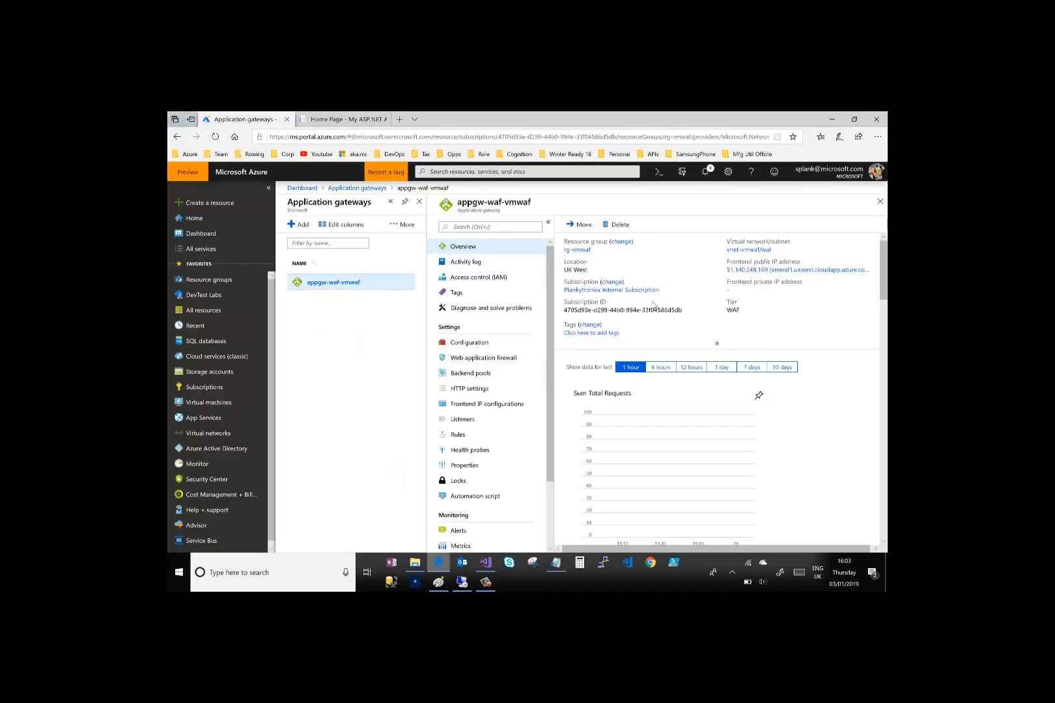
left_click(466, 344)
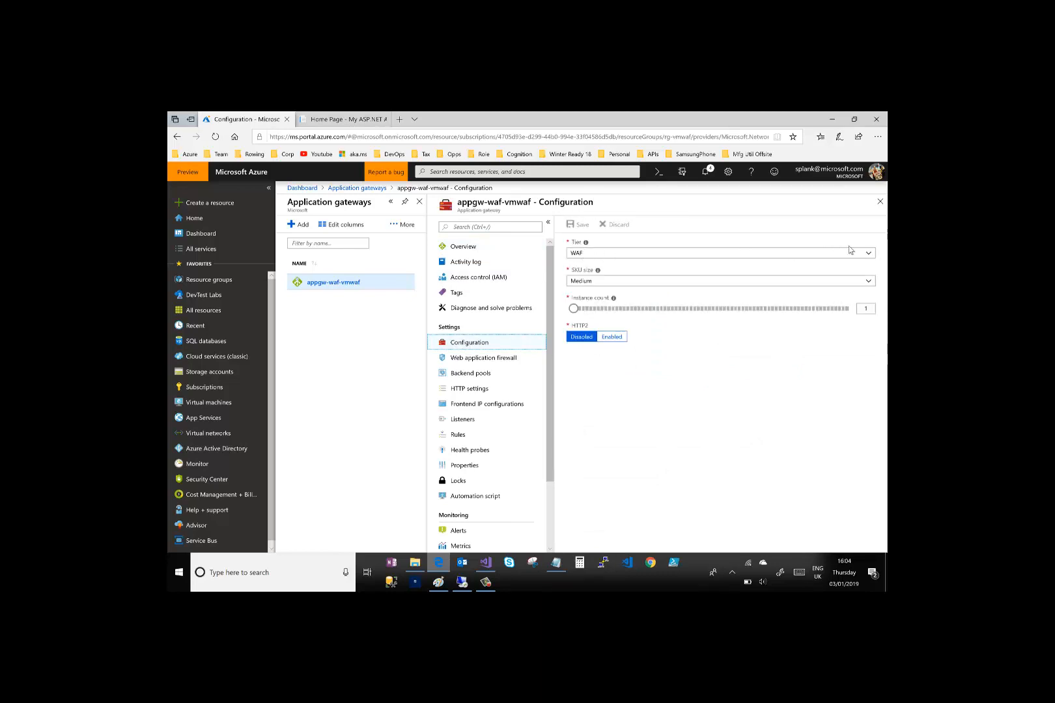
left_click(868, 254)
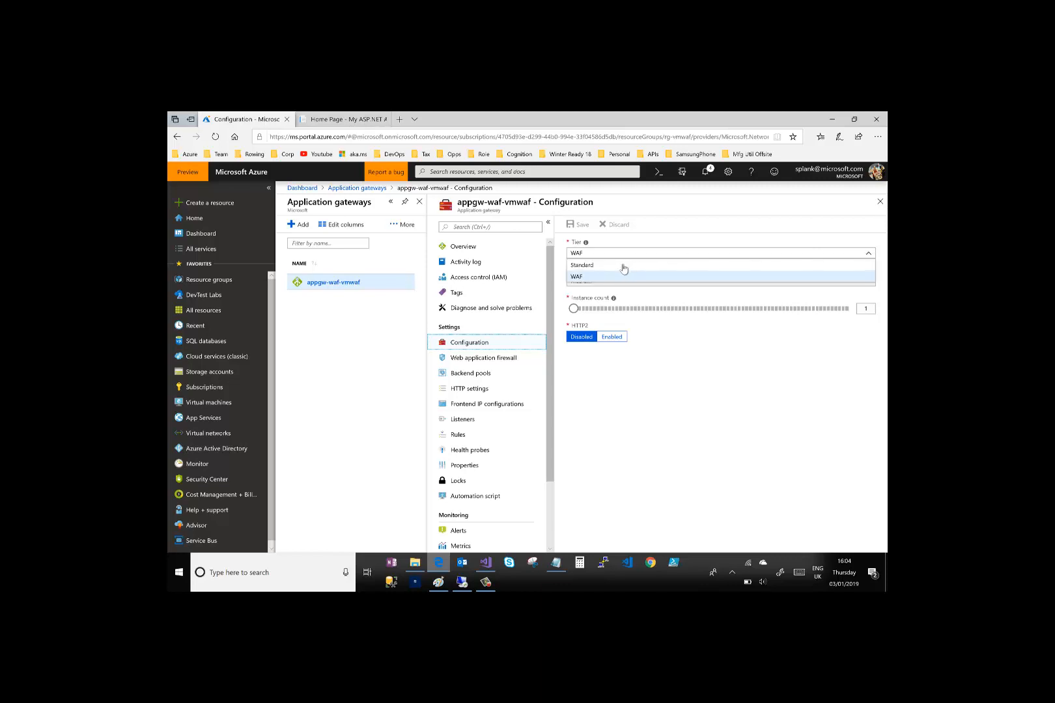
left_click(581, 277)
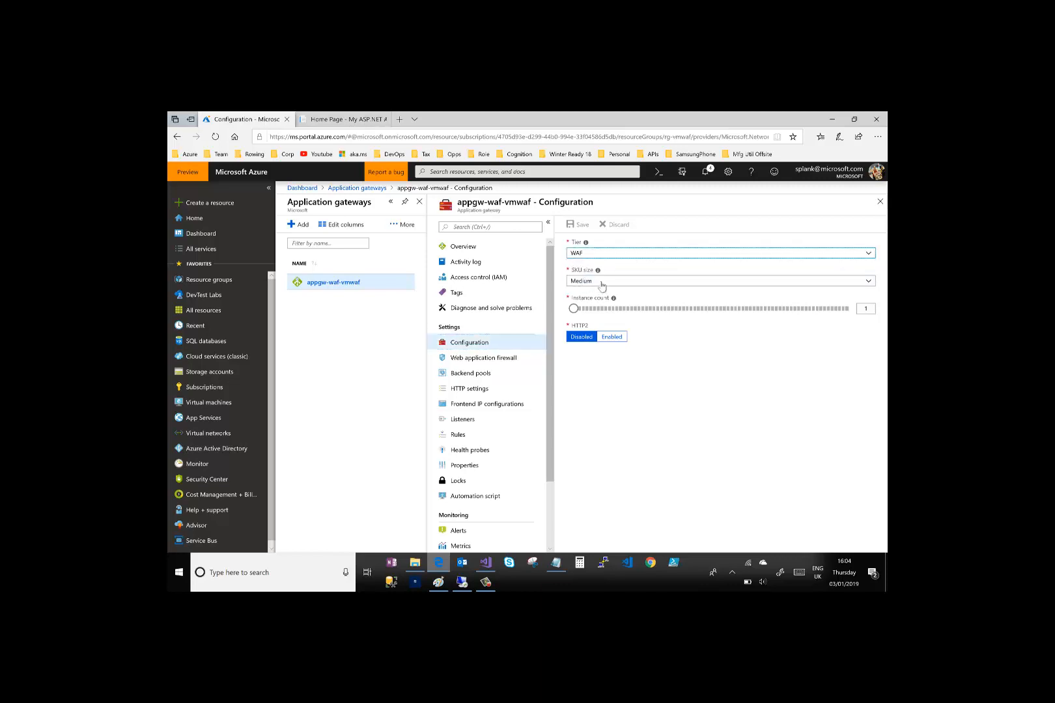
left_click(602, 284)
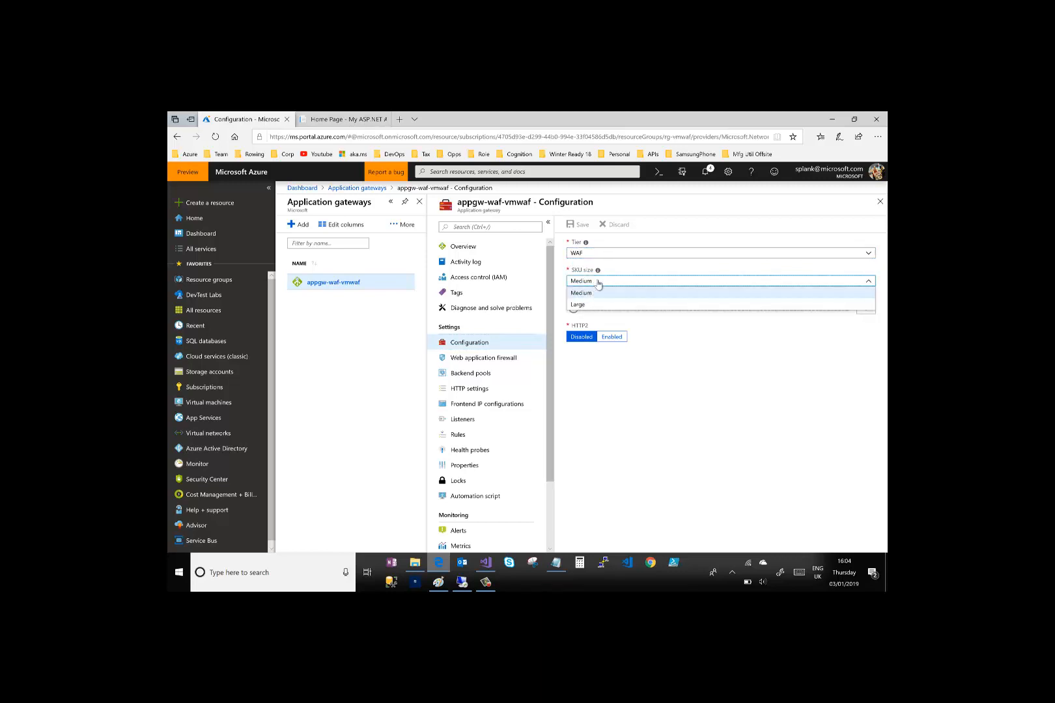
left_click(598, 282)
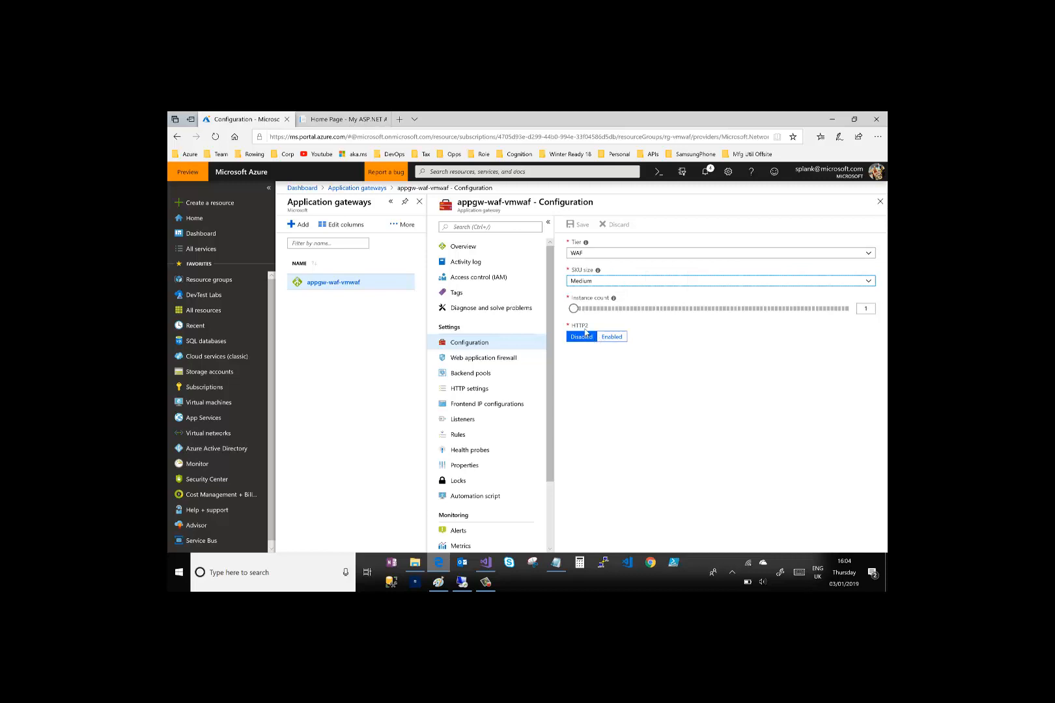
Turn on request body inspection for the web application firewall, with a 128 KB maximum body size and 1 MB file upload limit, and save
left_click(471, 364)
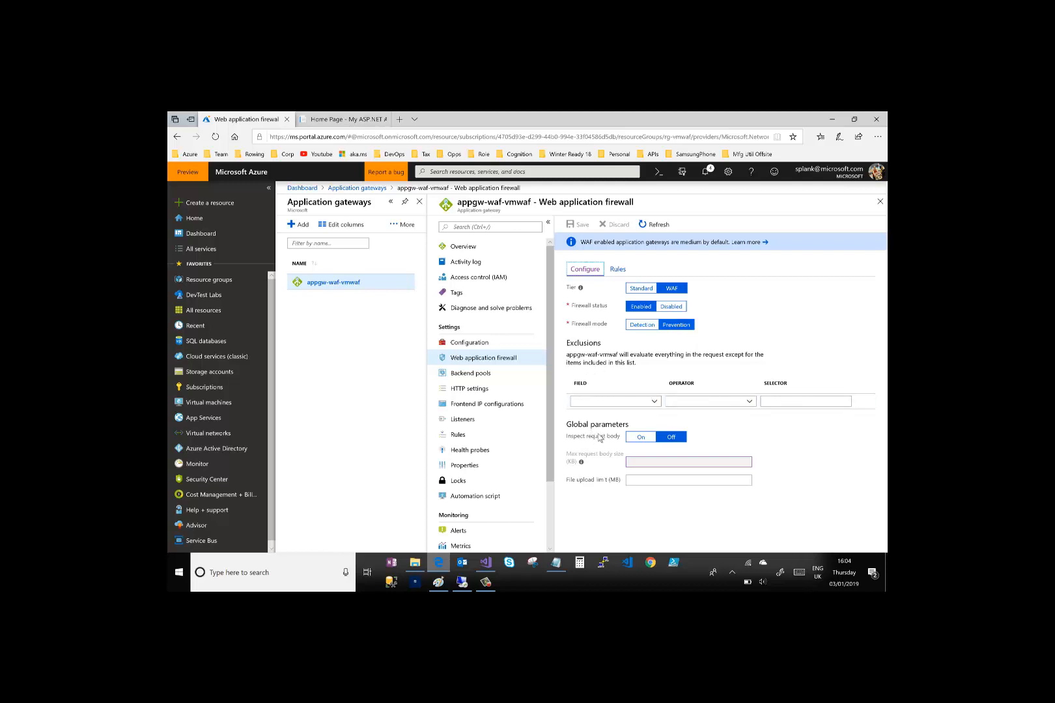
left_click(642, 439)
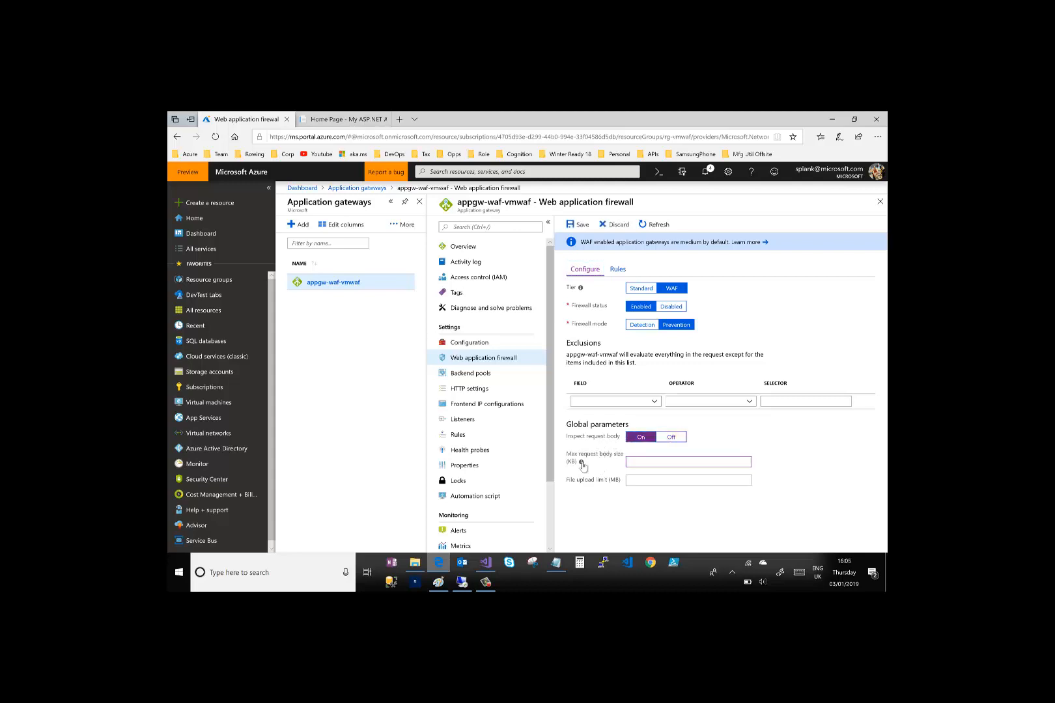
mouse_move(582, 462)
left_click(643, 481)
left_click(571, 225)
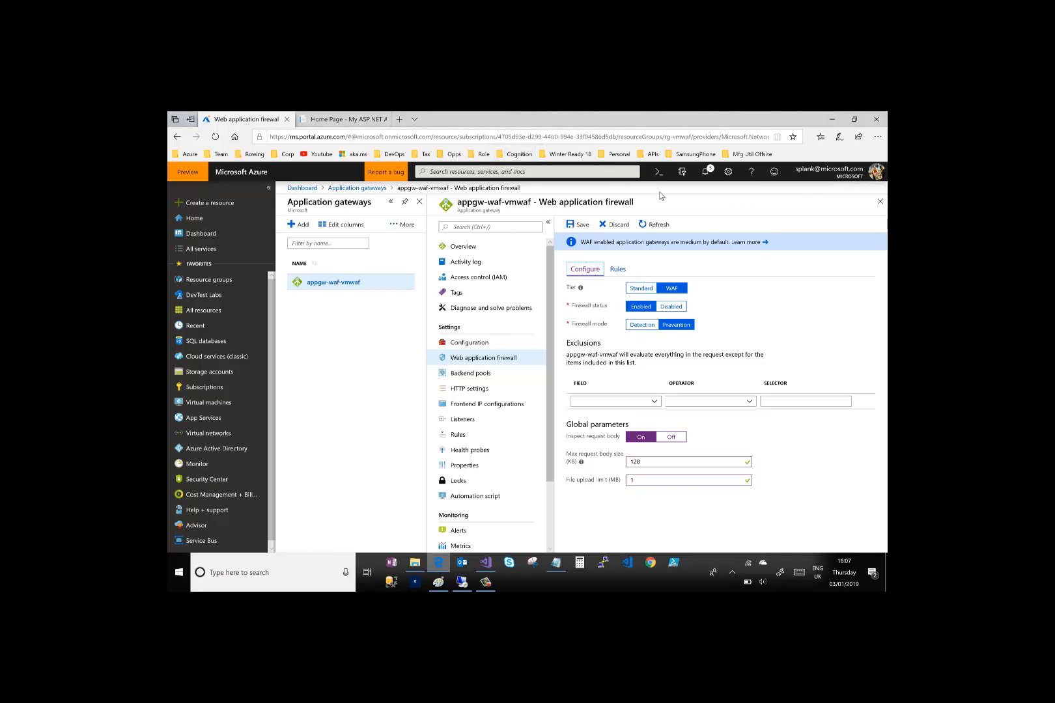
Review the firewall's available OWASP rule sets, and open the gateway's backend pools, discarding any unsaved edits
left_click(616, 270)
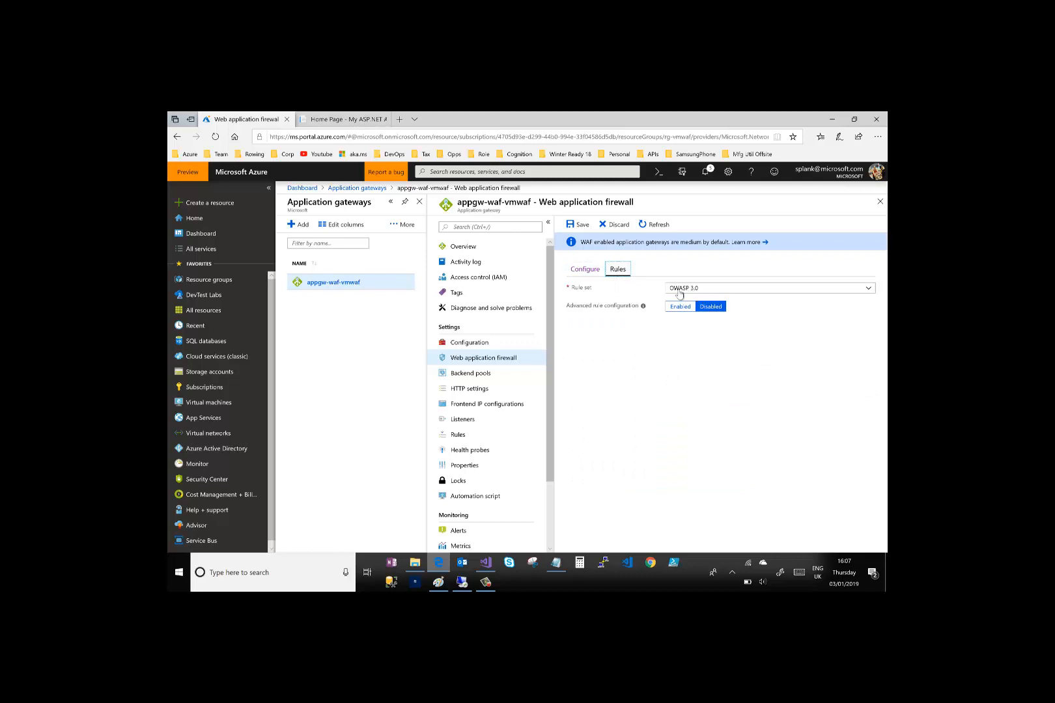
left_click(871, 291)
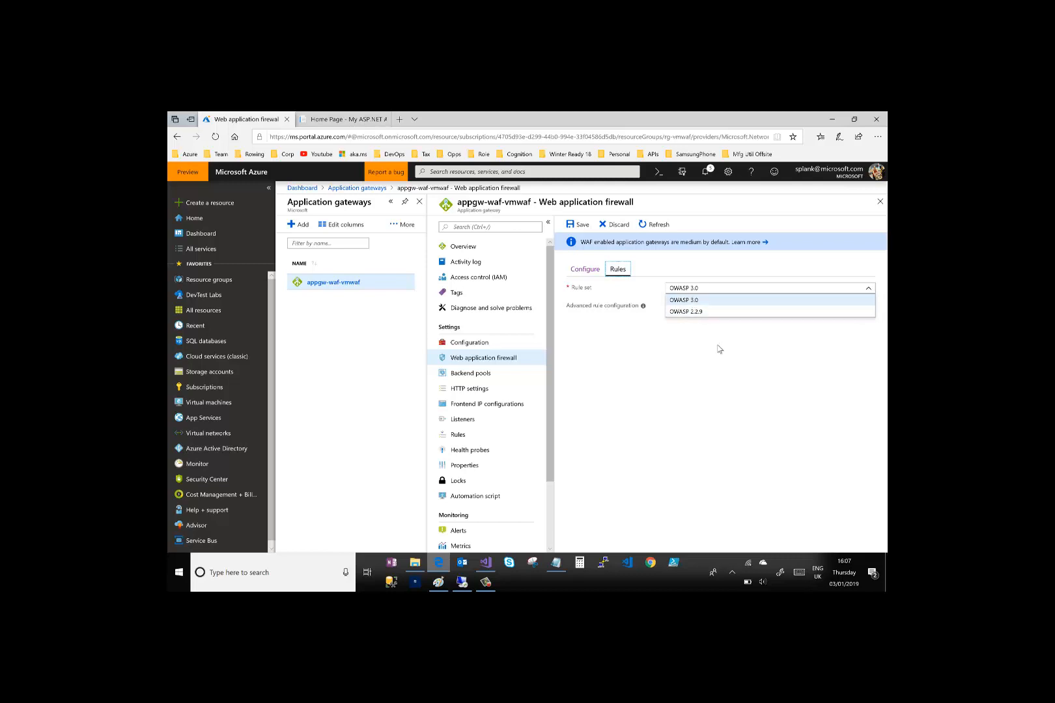
left_click(655, 336)
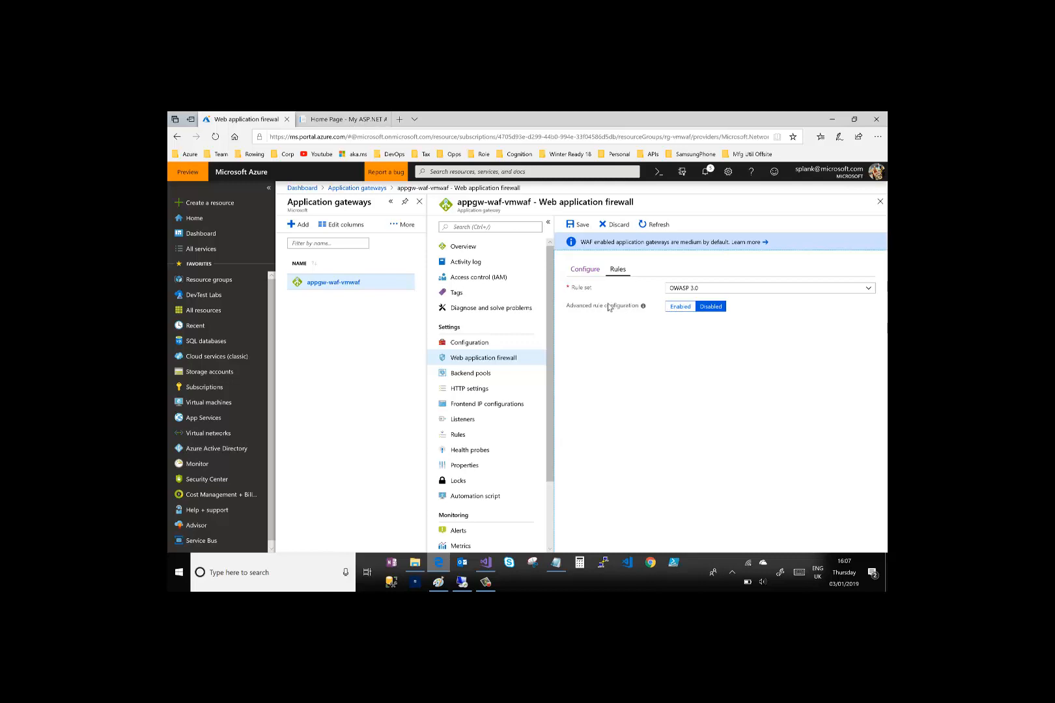
left_click(585, 269)
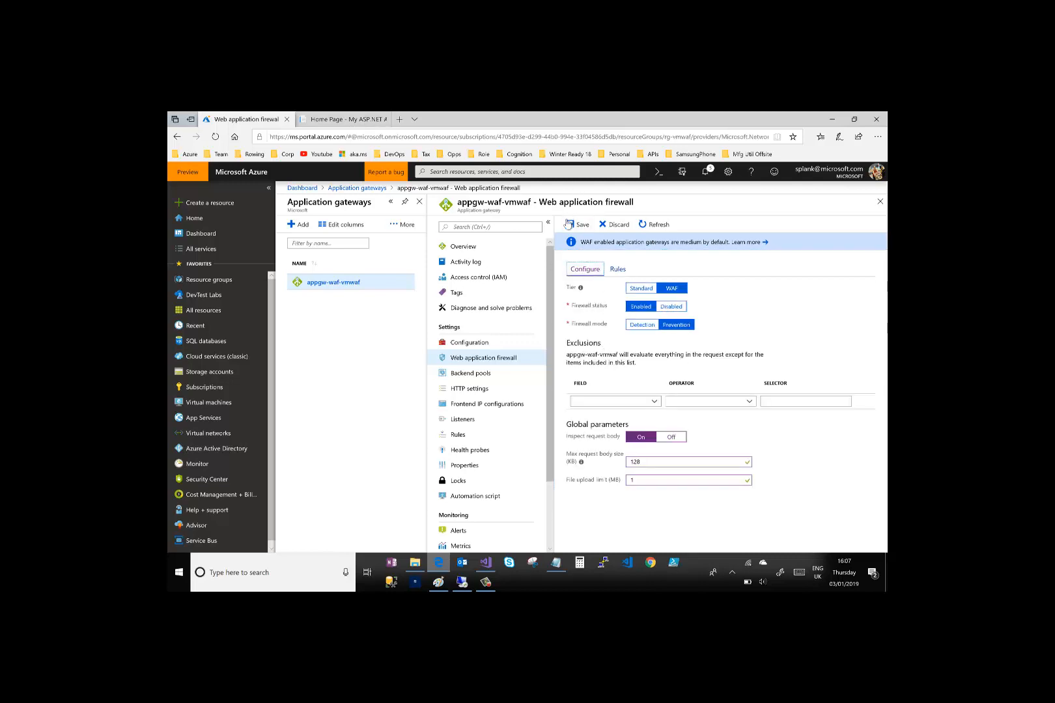
left_click(472, 377)
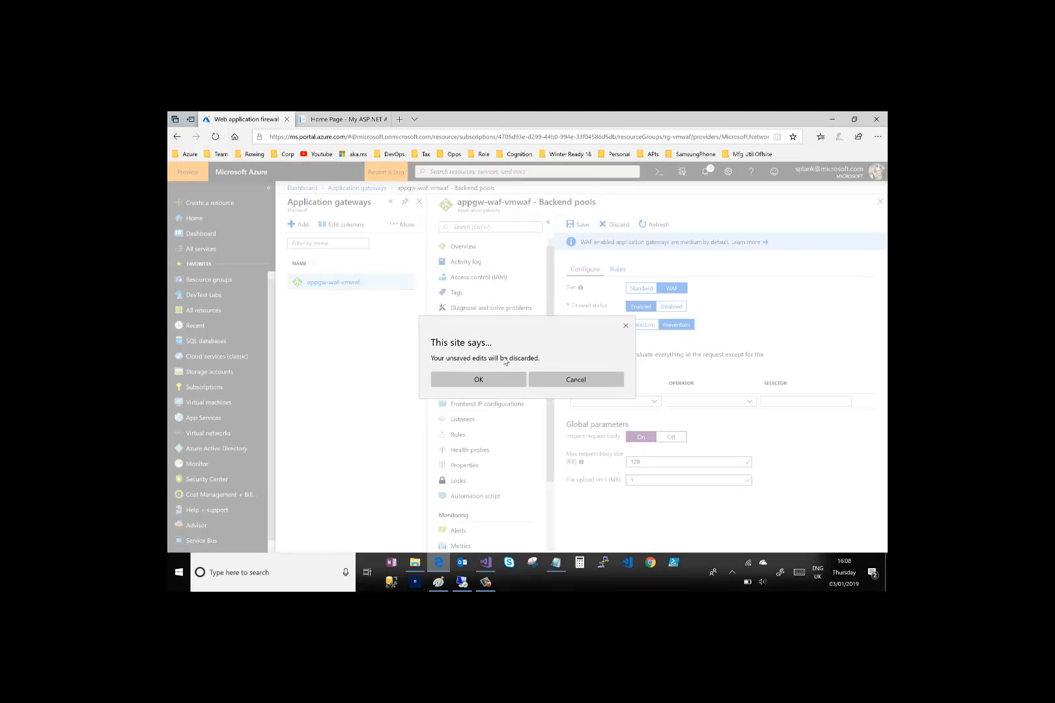
left_click(477, 381)
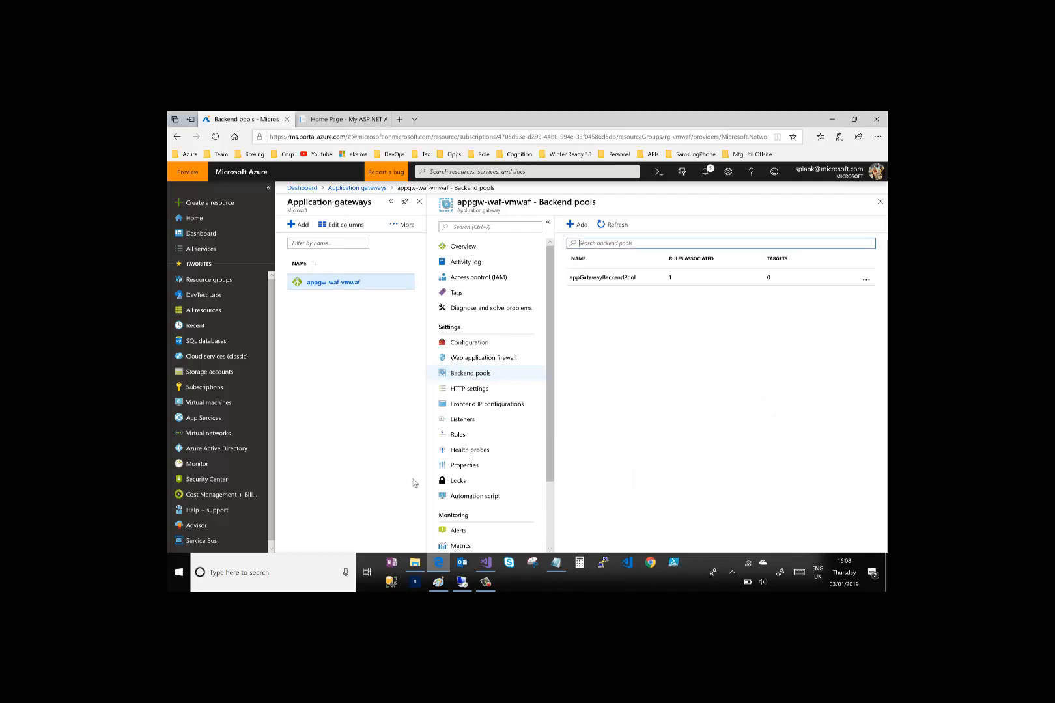
Switch to Paint, circle the backend label with a red brush, and draw a red arrow from it down to the WAF-to-VM arrow
left_click(439, 583)
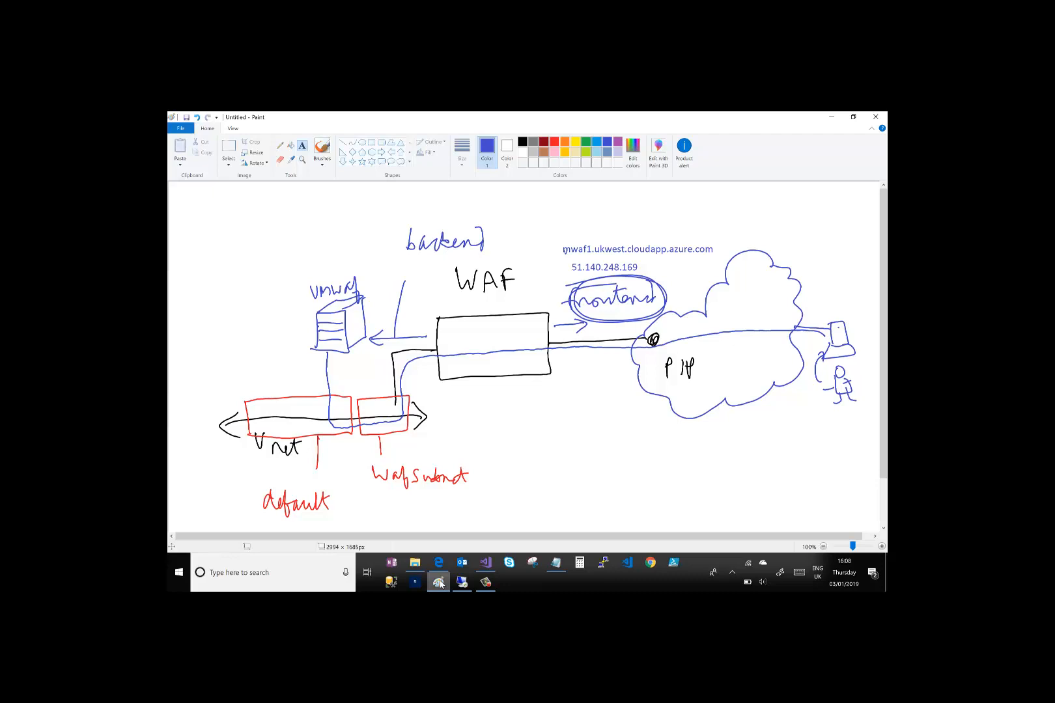
left_click(554, 143)
mouse_move(392, 233)
left_mouse_down()
mouse_move(509, 235)
mouse_move(421, 264)
left_mouse_up()
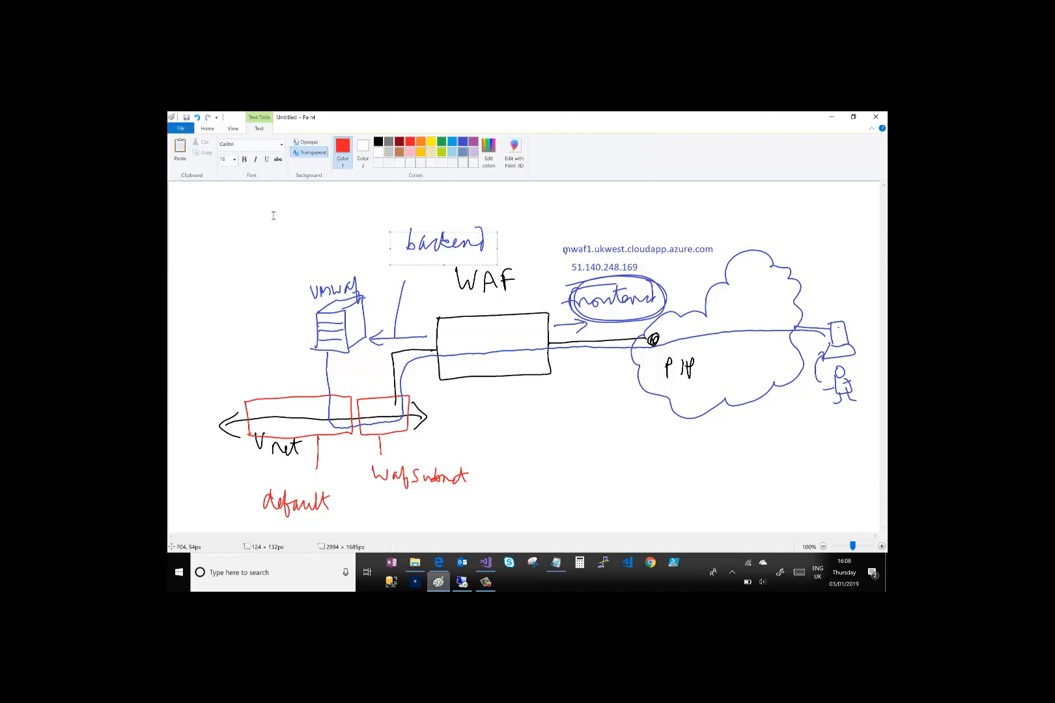
left_click(207, 128)
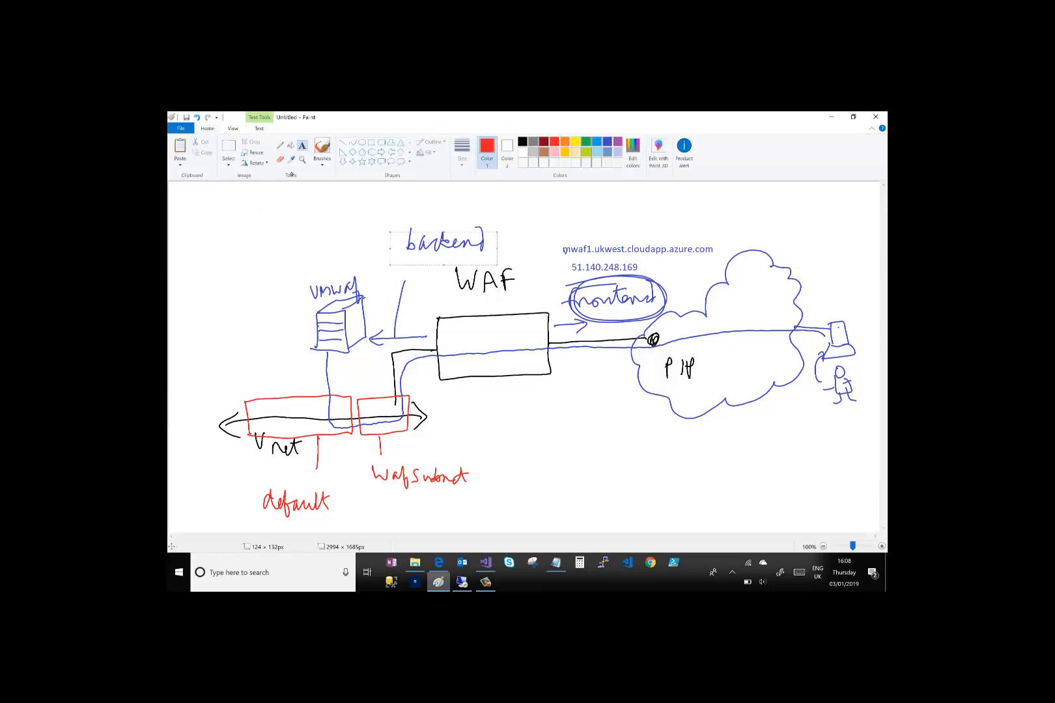
left_click(322, 163)
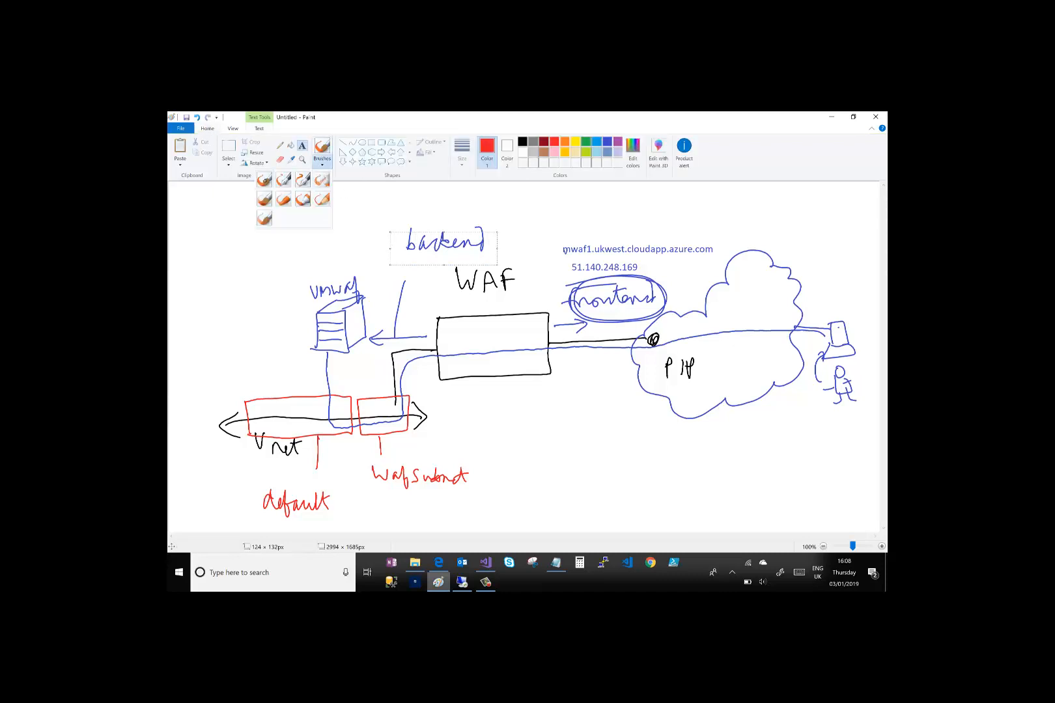
left_click(263, 180)
mouse_move(395, 233)
left_mouse_down()
mouse_move(434, 221)
mouse_move(477, 256)
mouse_move(397, 228)
mouse_move(394, 334)
left_mouse_up()
left_click_drag(403, 318, 394, 335)
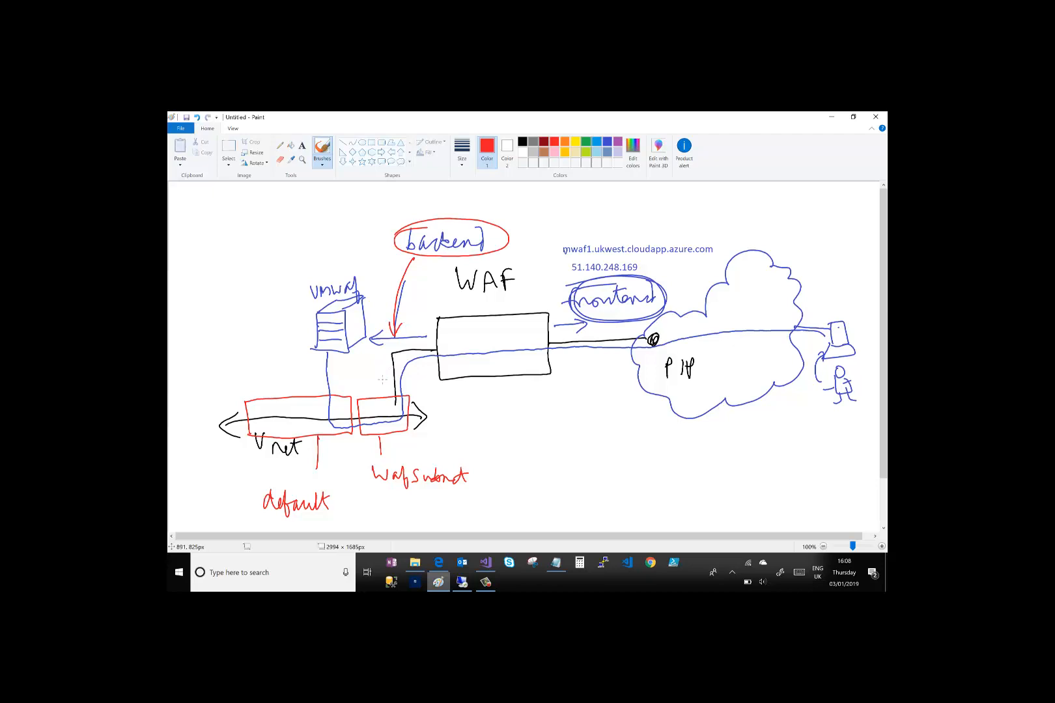
In the Azure portal in Edge, target appGatewayBackendPool at virtual machine vmwaf with network interface vmwaf724 (172.16.0.4), and save the pool
left_click(439, 563)
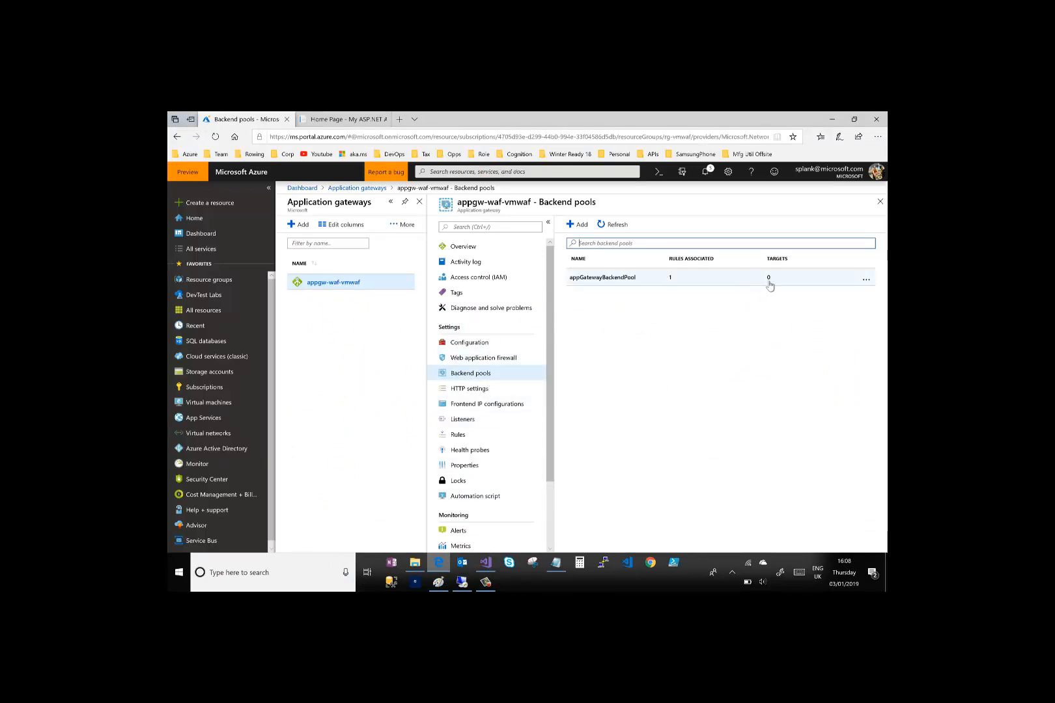
left_click(602, 280)
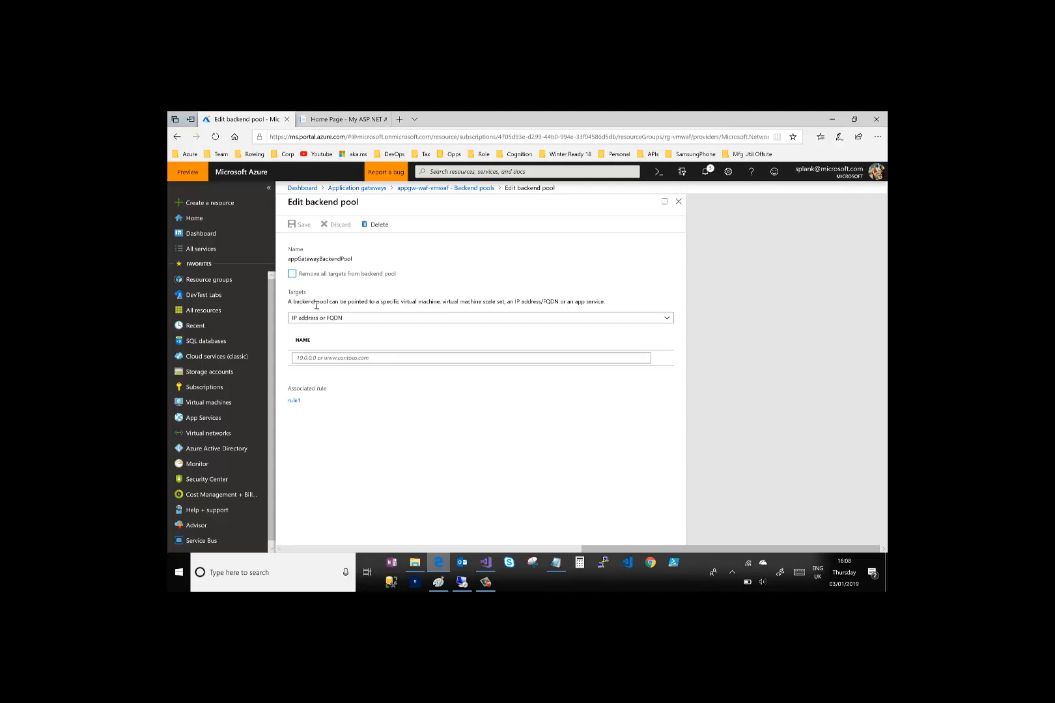
left_click(668, 319)
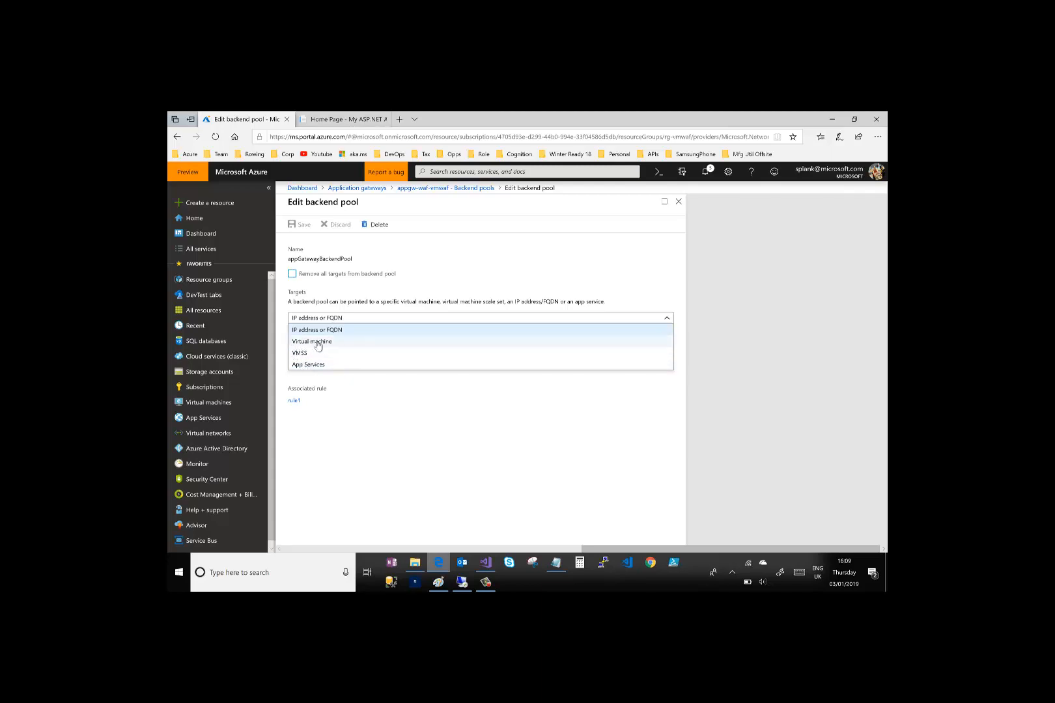
left_click(318, 344)
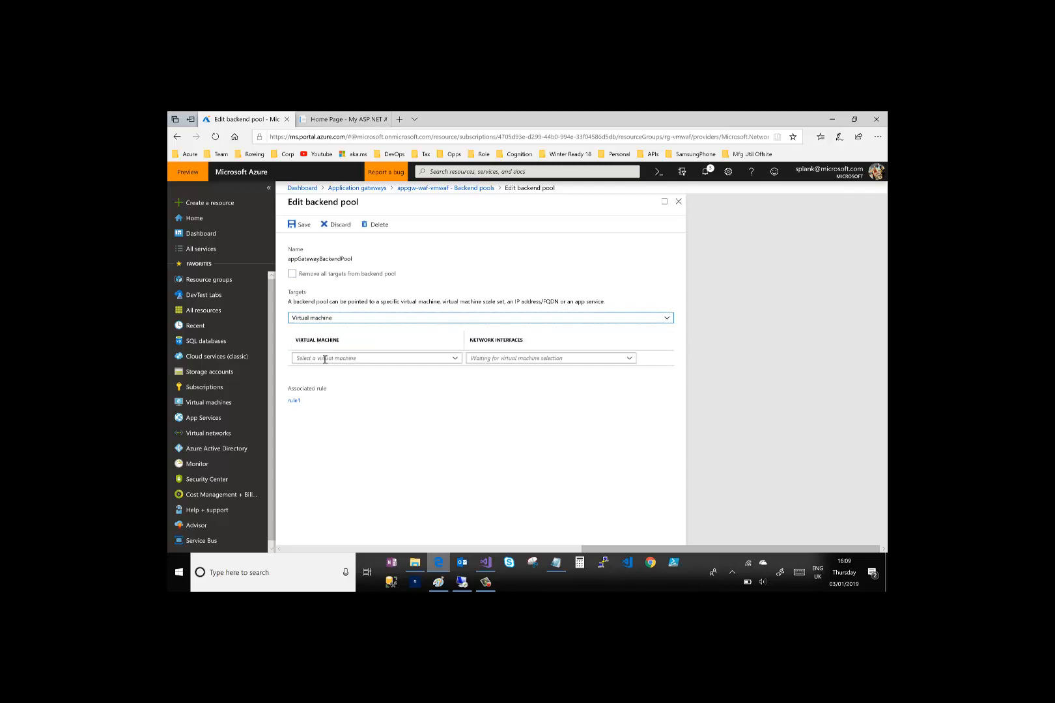
left_click(455, 359)
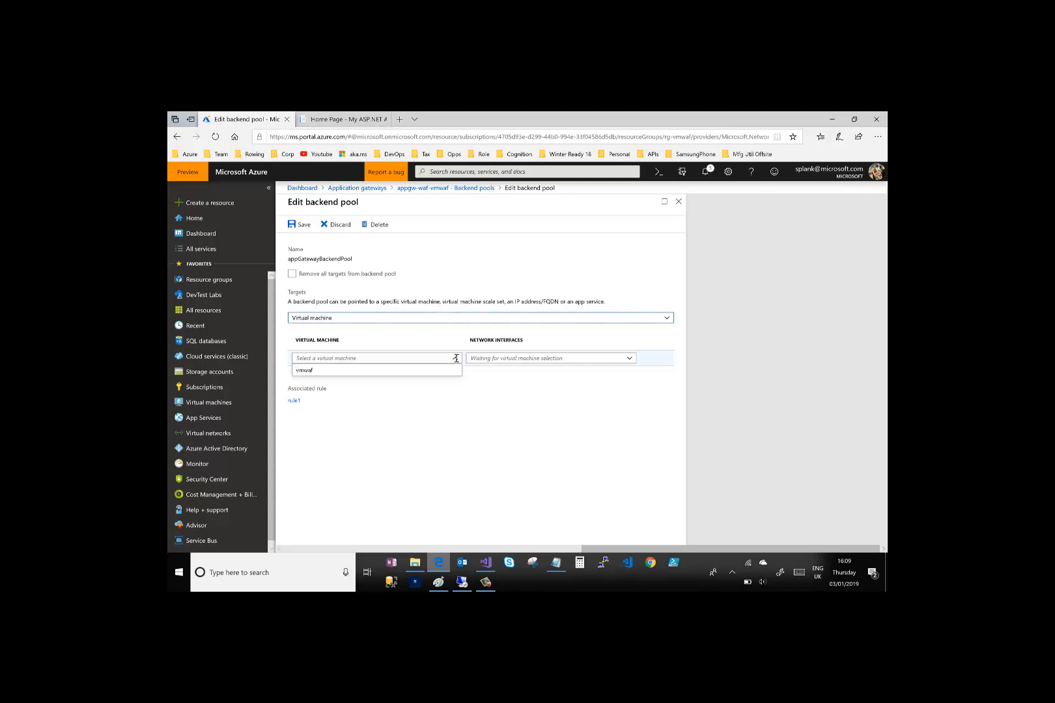
left_click(319, 372)
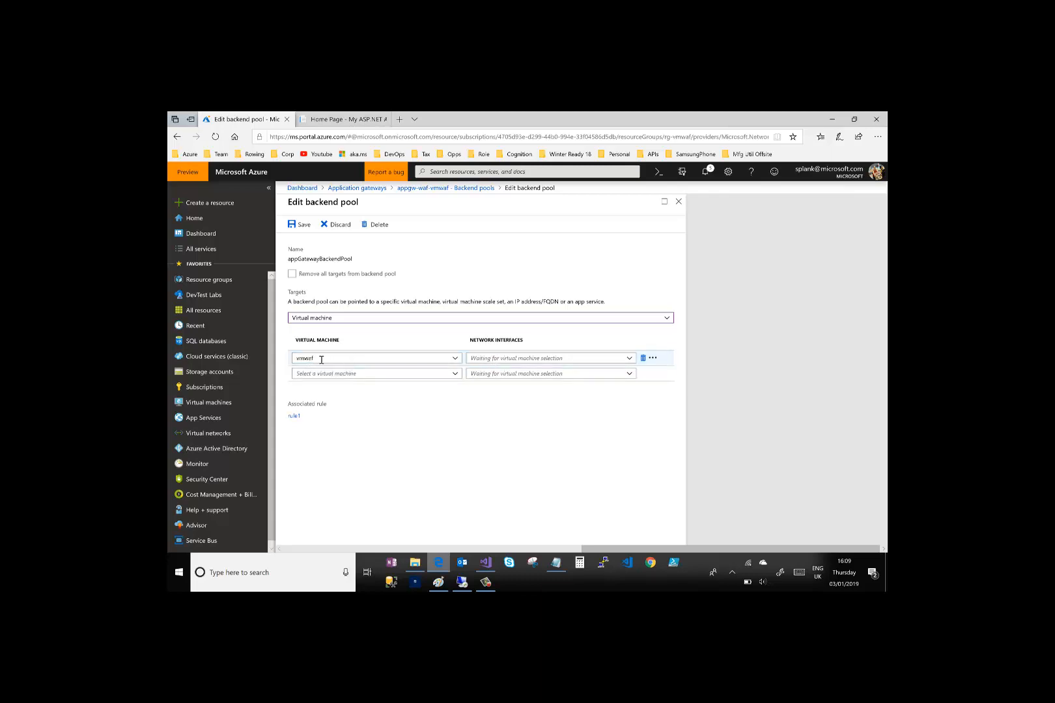
left_click(629, 359)
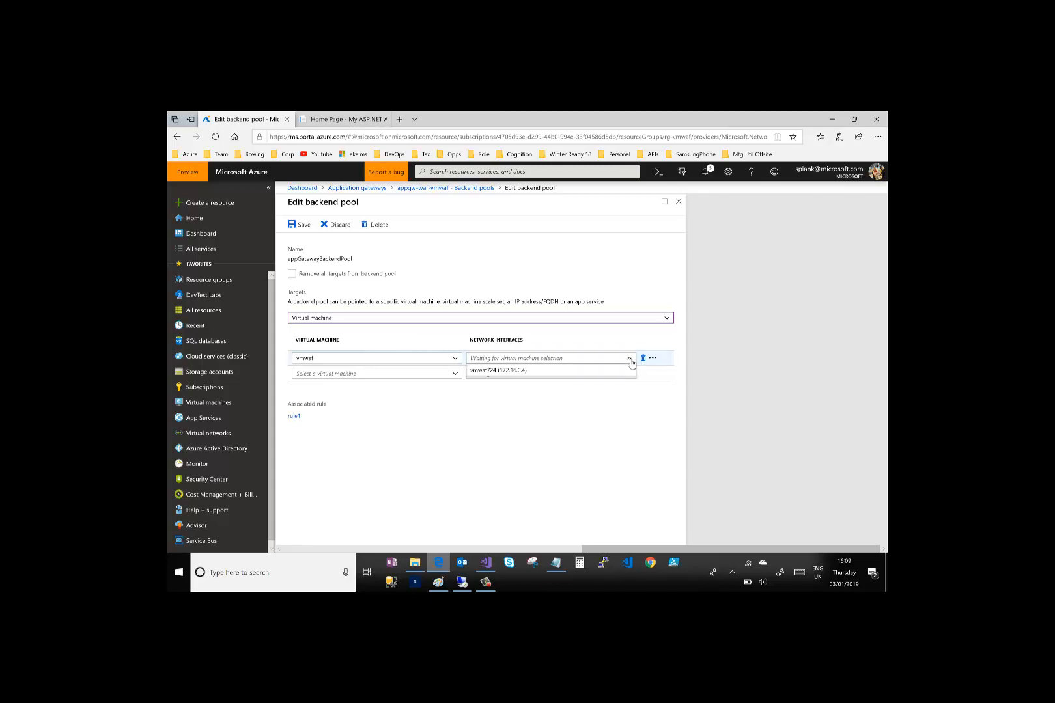
left_click(509, 371)
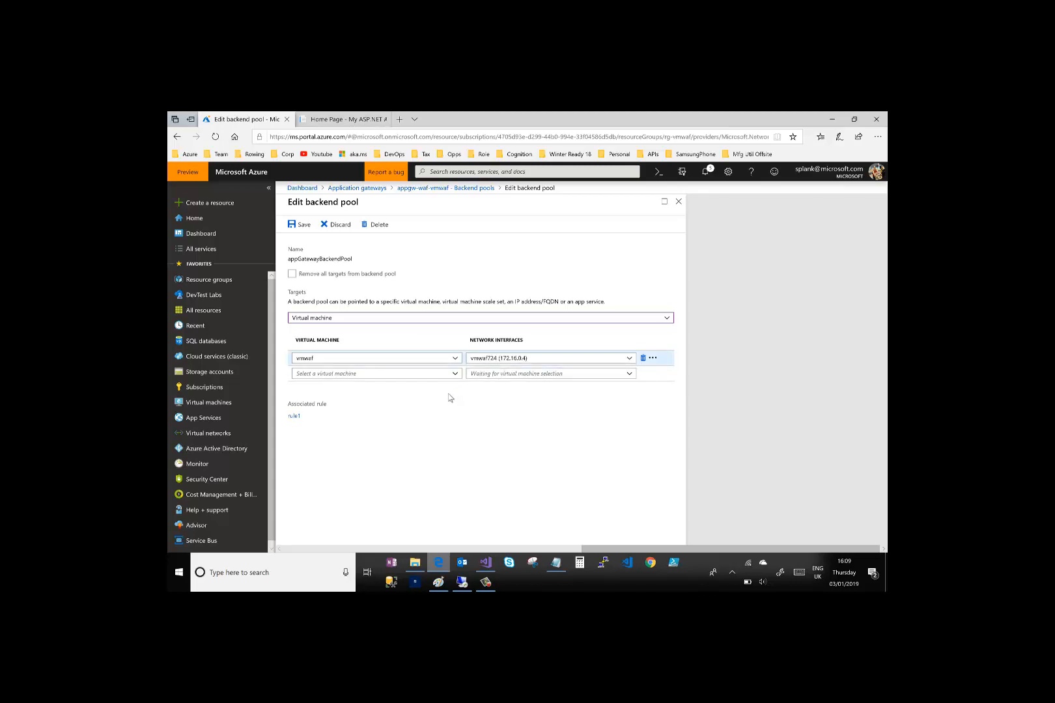
left_click(299, 226)
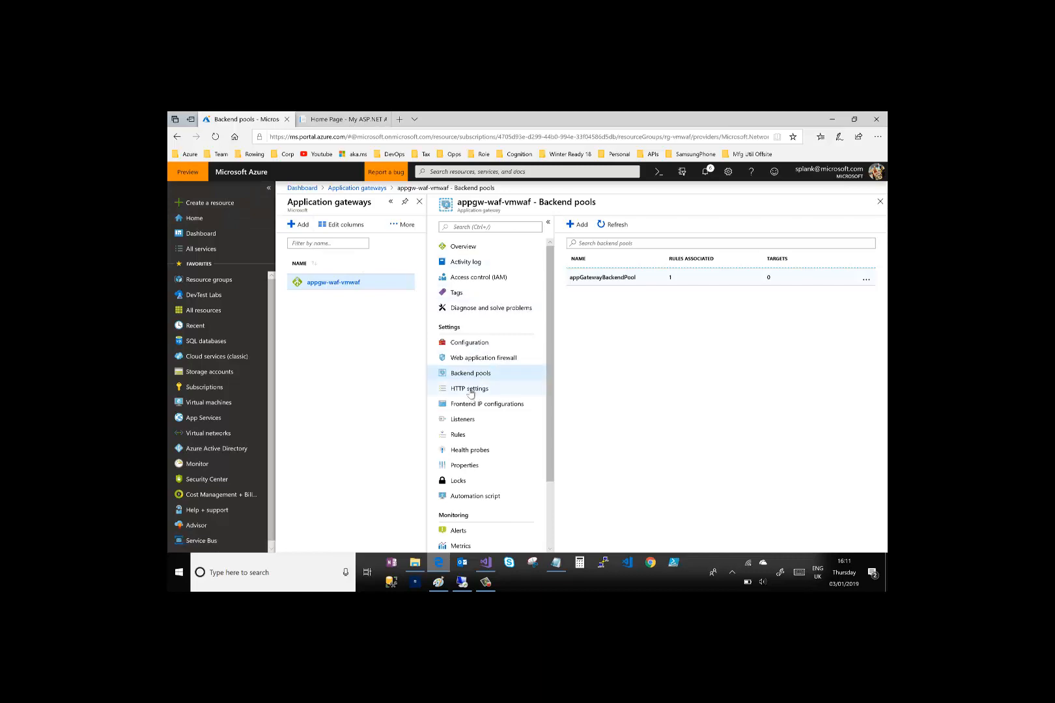
Review the gateway's HTTP settings, frontend IP configurations, listeners and rules, comparing the frontend with the Paint diagram
left_click(471, 390)
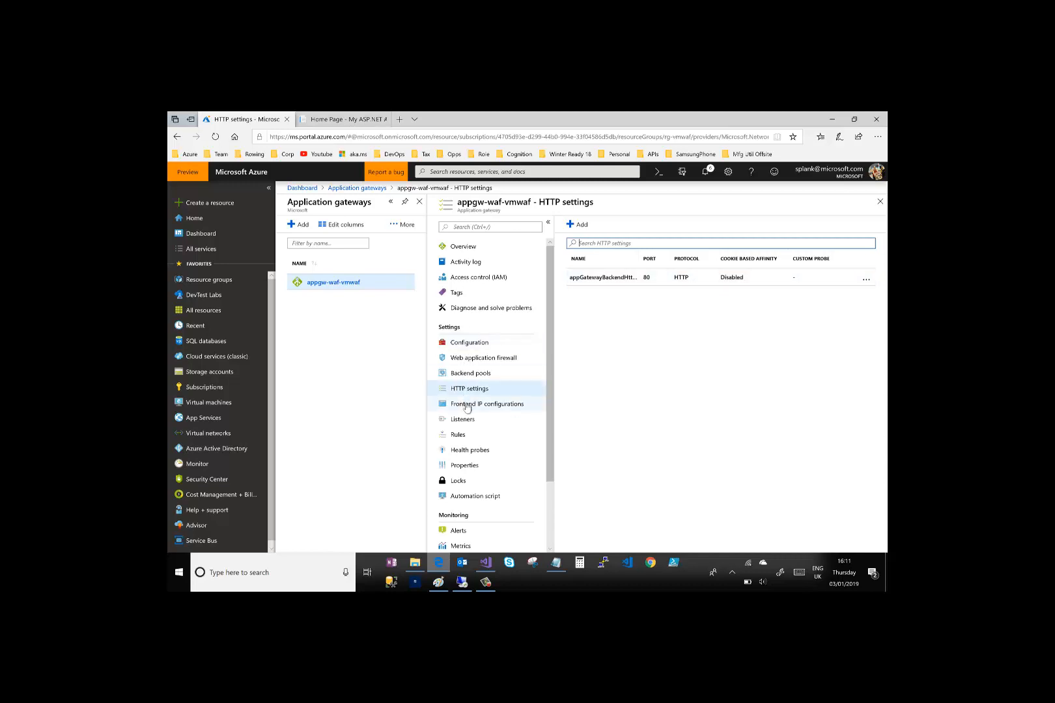
left_click(466, 404)
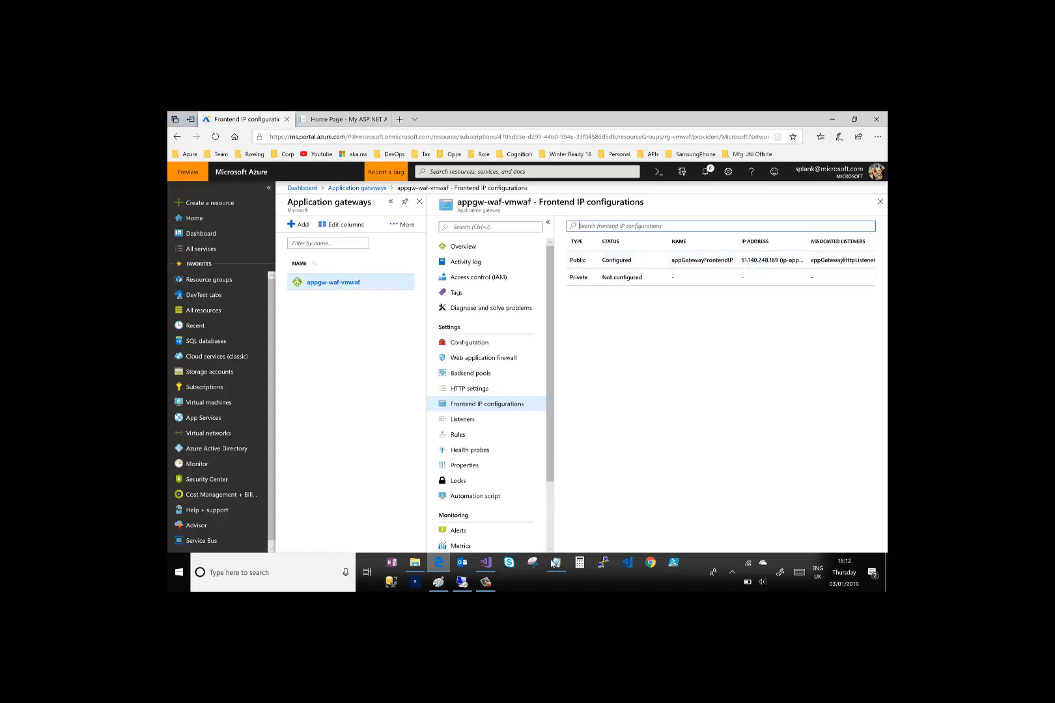
left_click(438, 582)
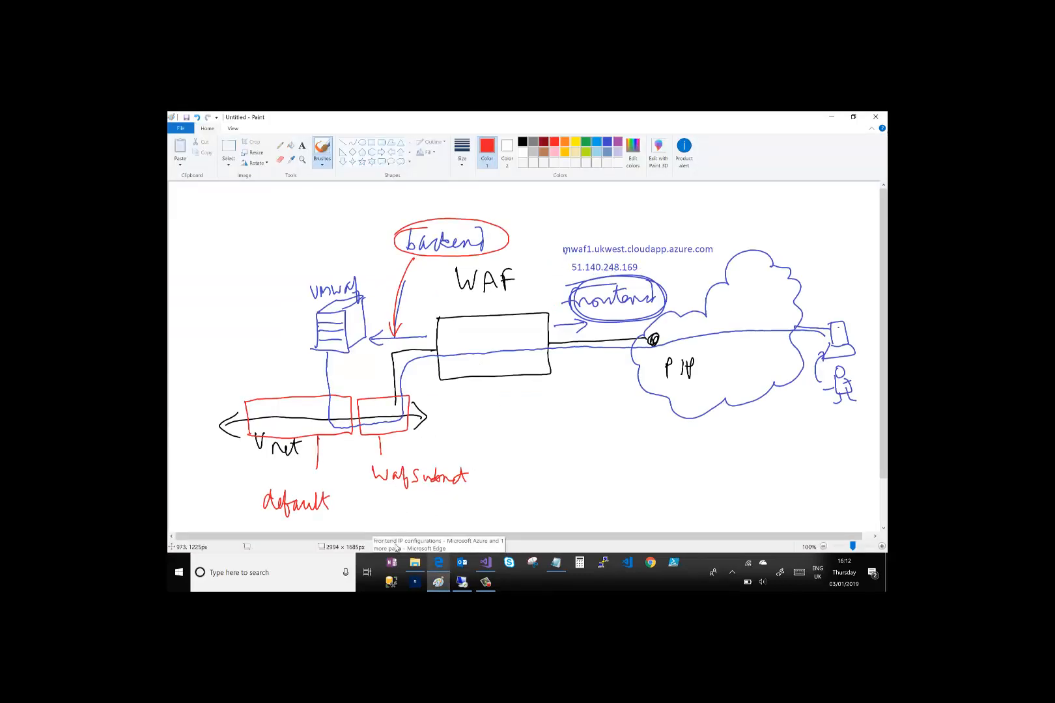
left_click(438, 564)
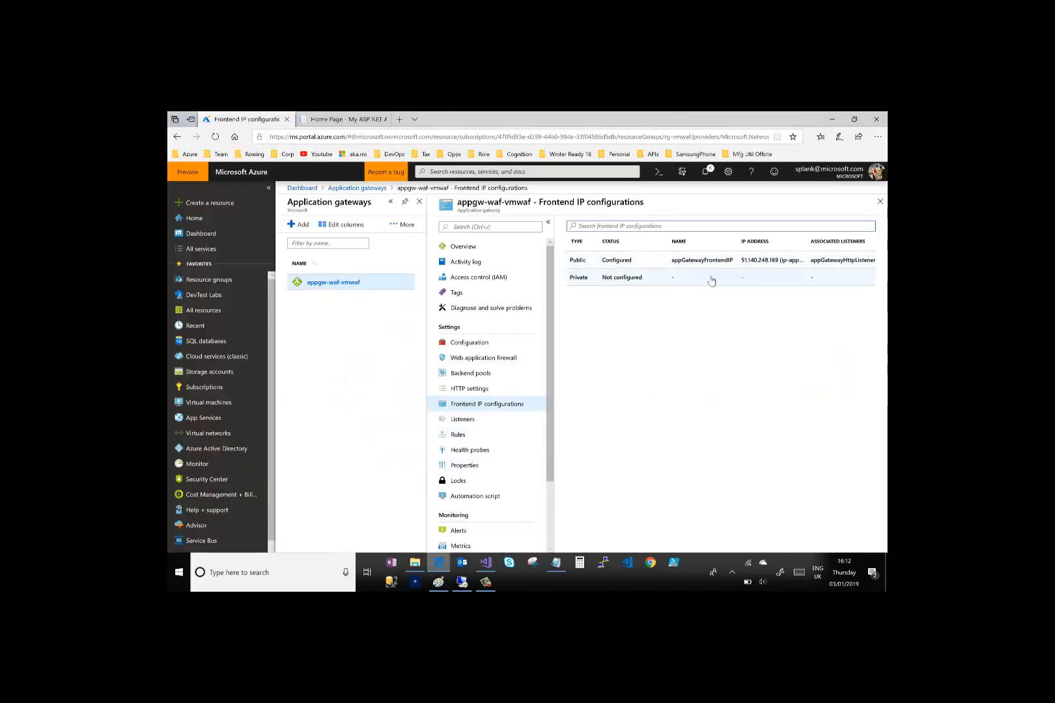
left_click(463, 420)
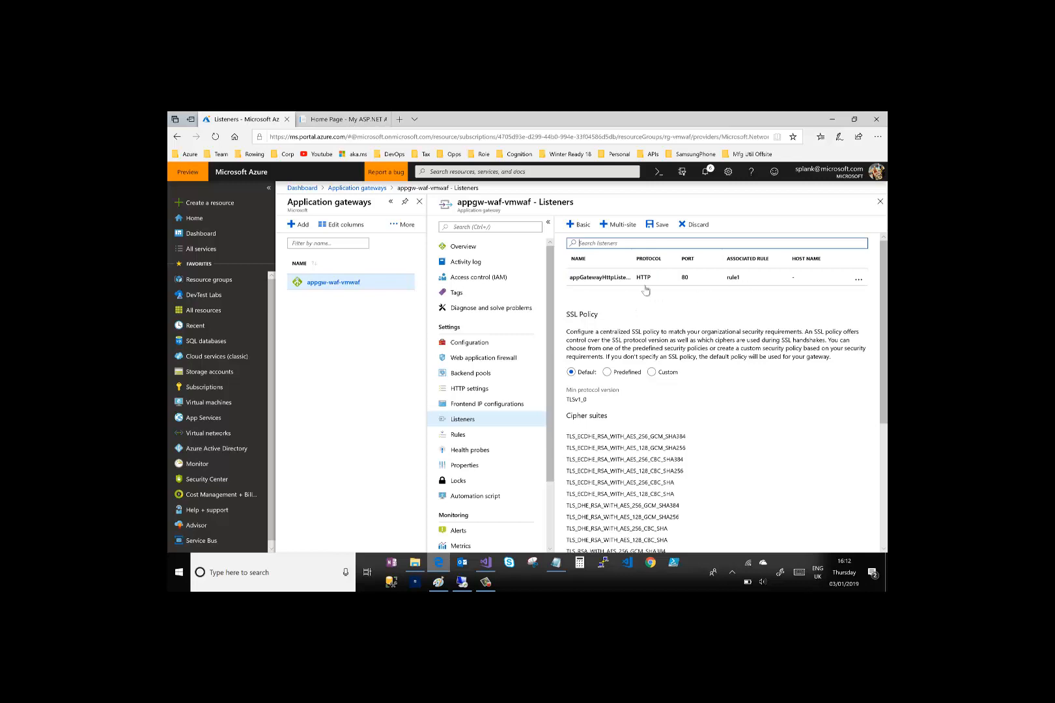
left_click(464, 436)
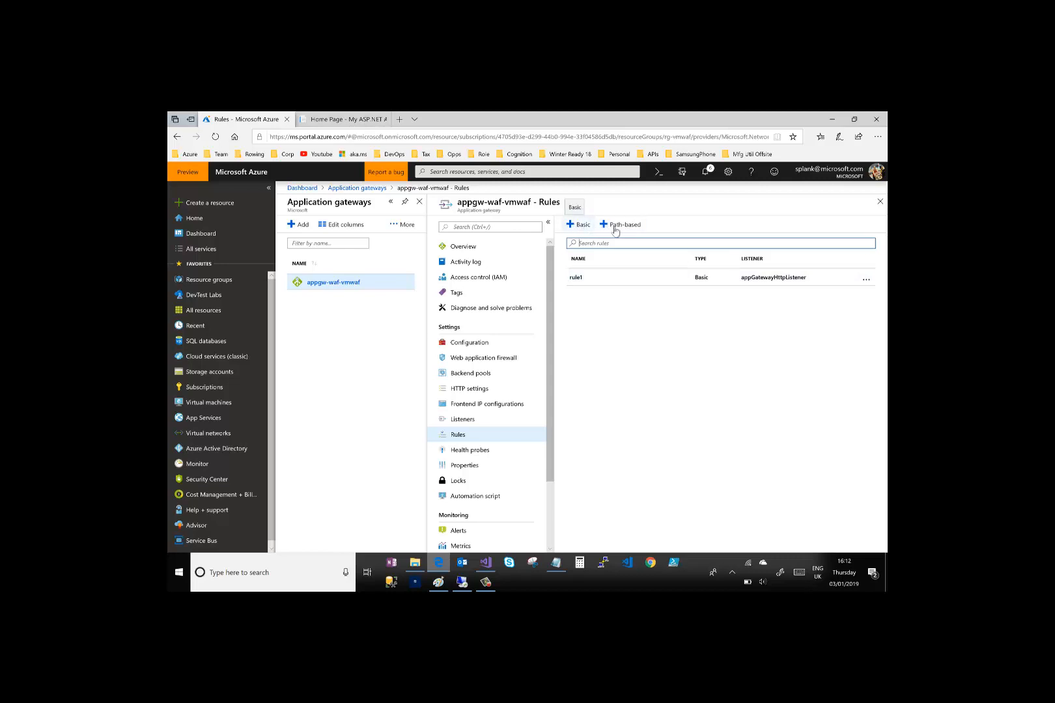
Inspect the form for a new basic rule, close it without adding one, and review the gateway's health probes and properties
left_click(577, 226)
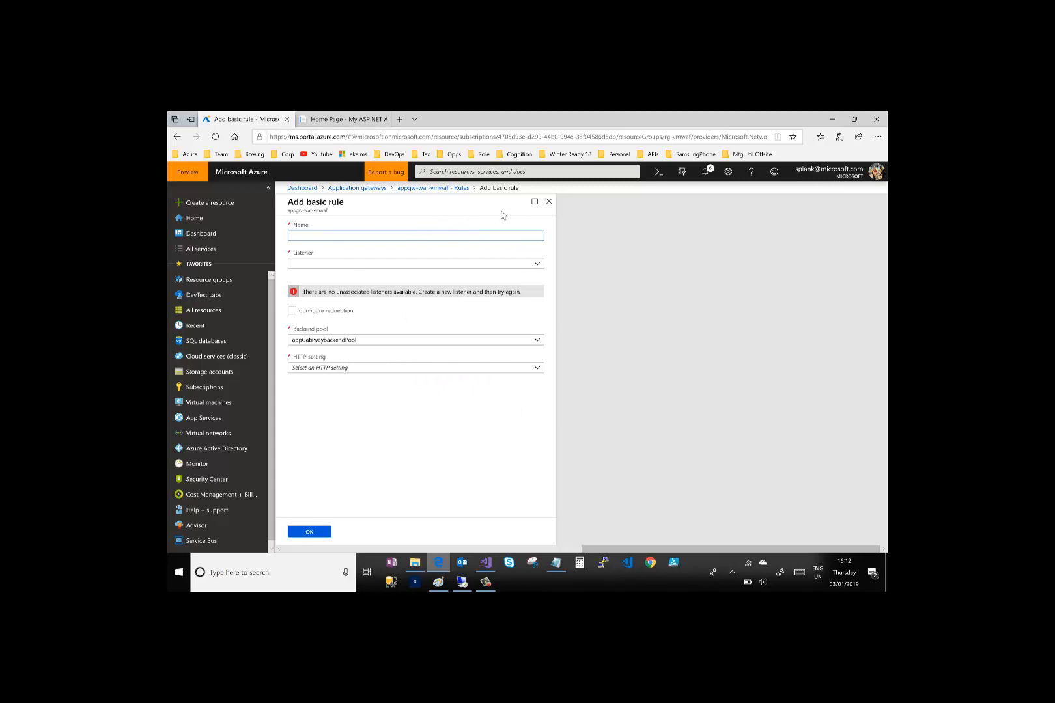
left_click(549, 202)
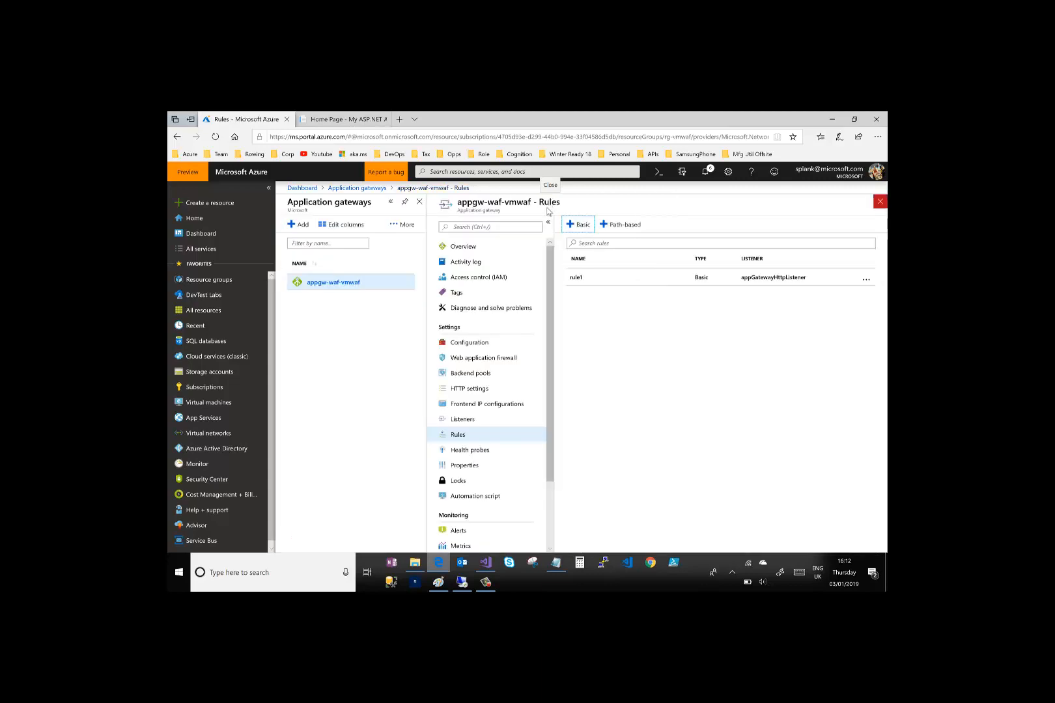
left_click(462, 453)
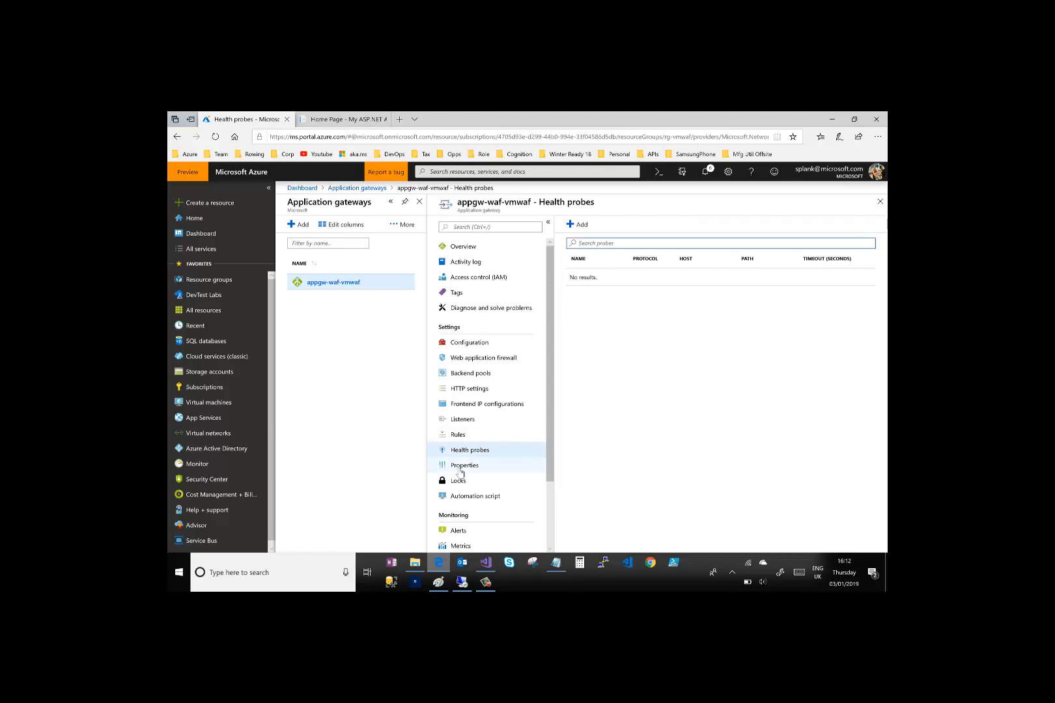
left_click(461, 469)
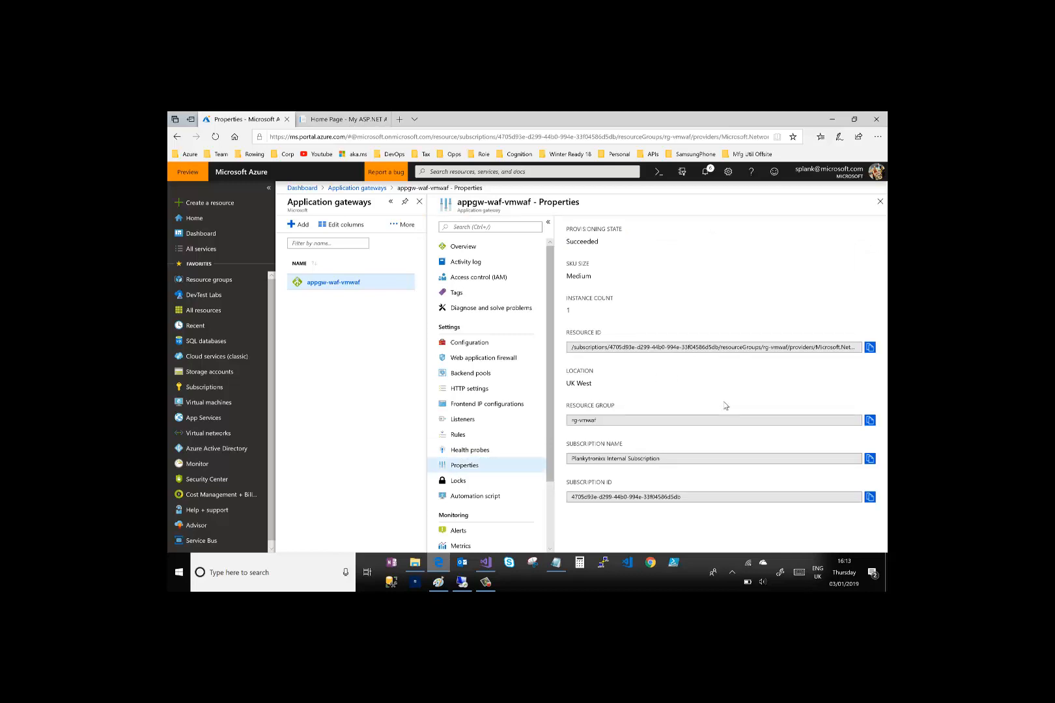
Review the gateway's automation script in its .NET, Ruby, CLI, parameters and template views, and return to the gateway overview
left_click(464, 502)
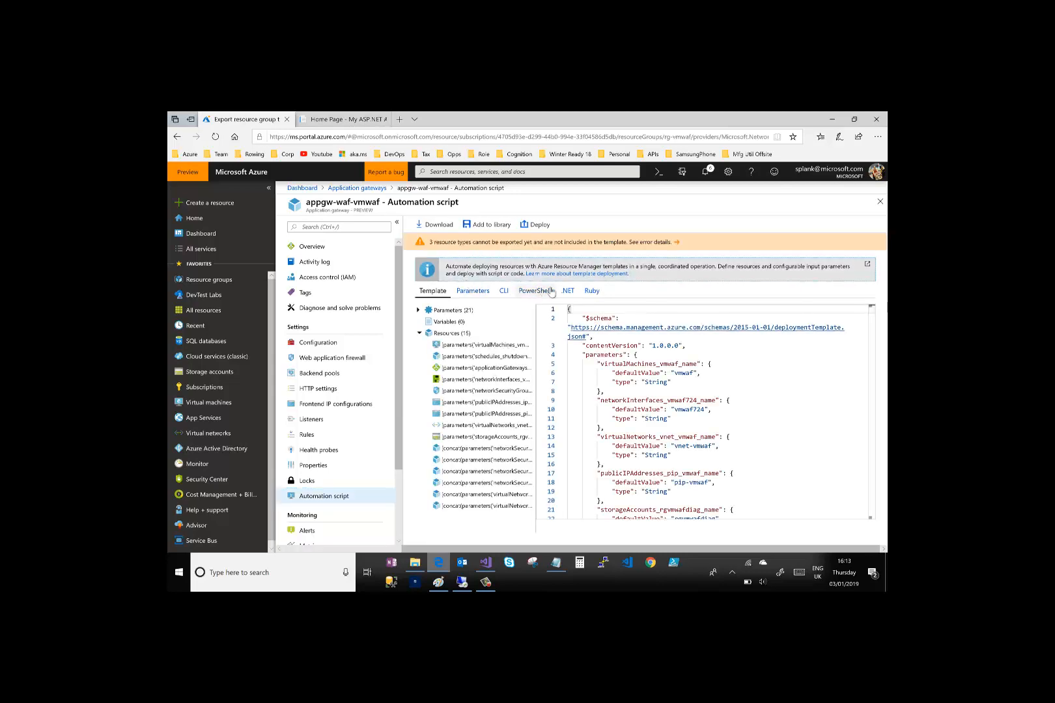
left_click(568, 292)
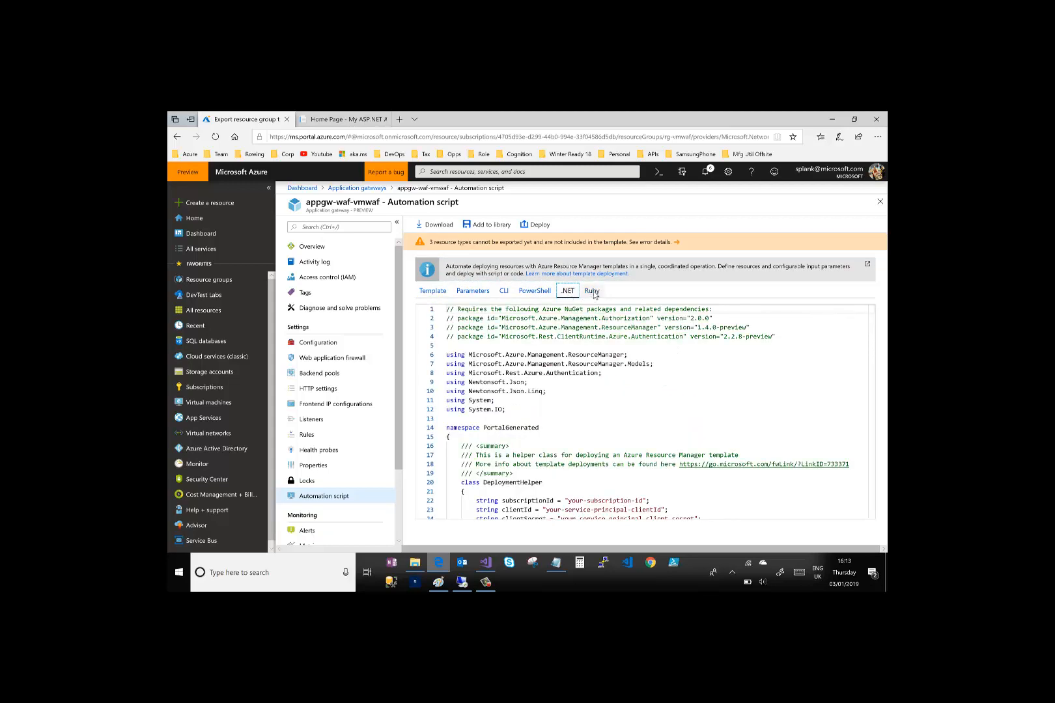
left_click(593, 292)
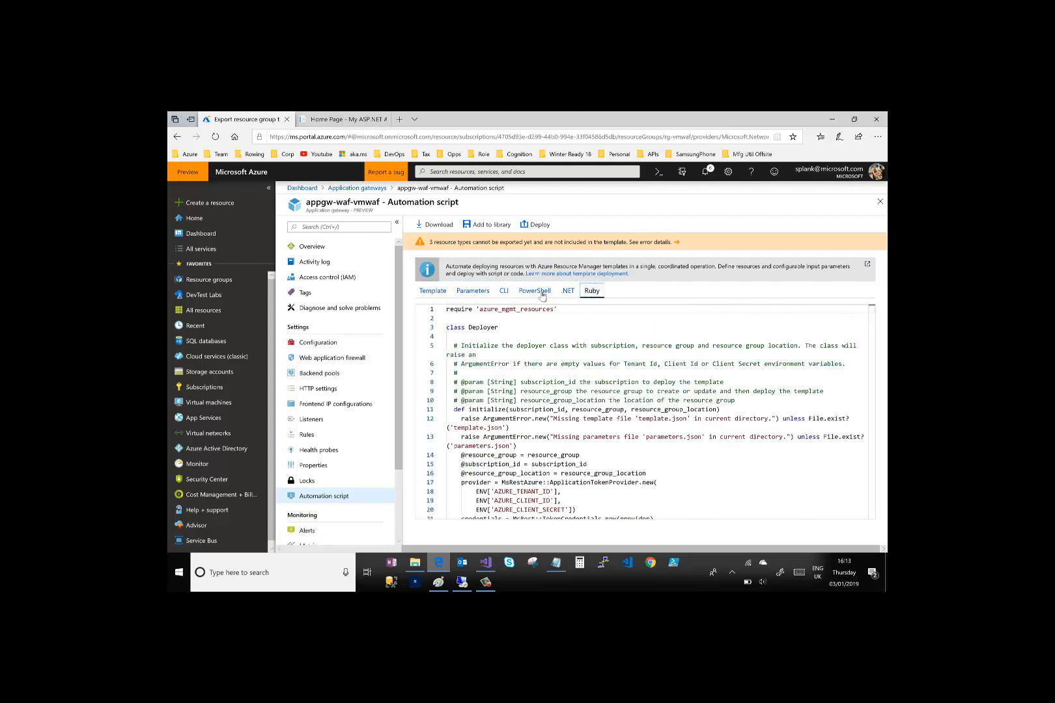
left_click(504, 292)
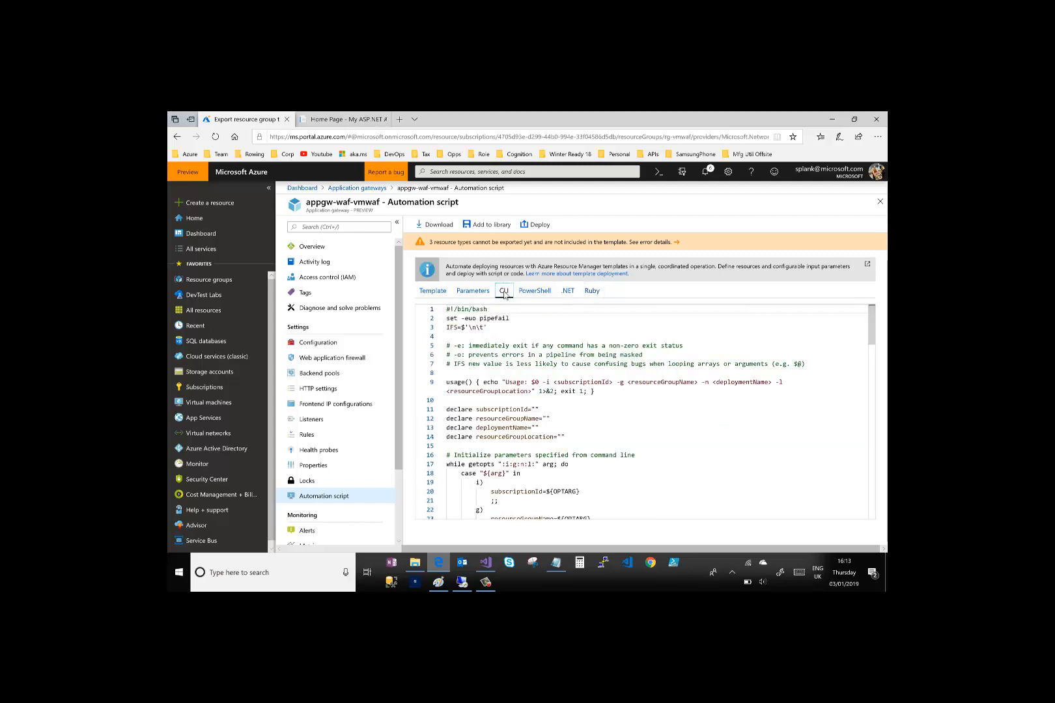
left_click(471, 293)
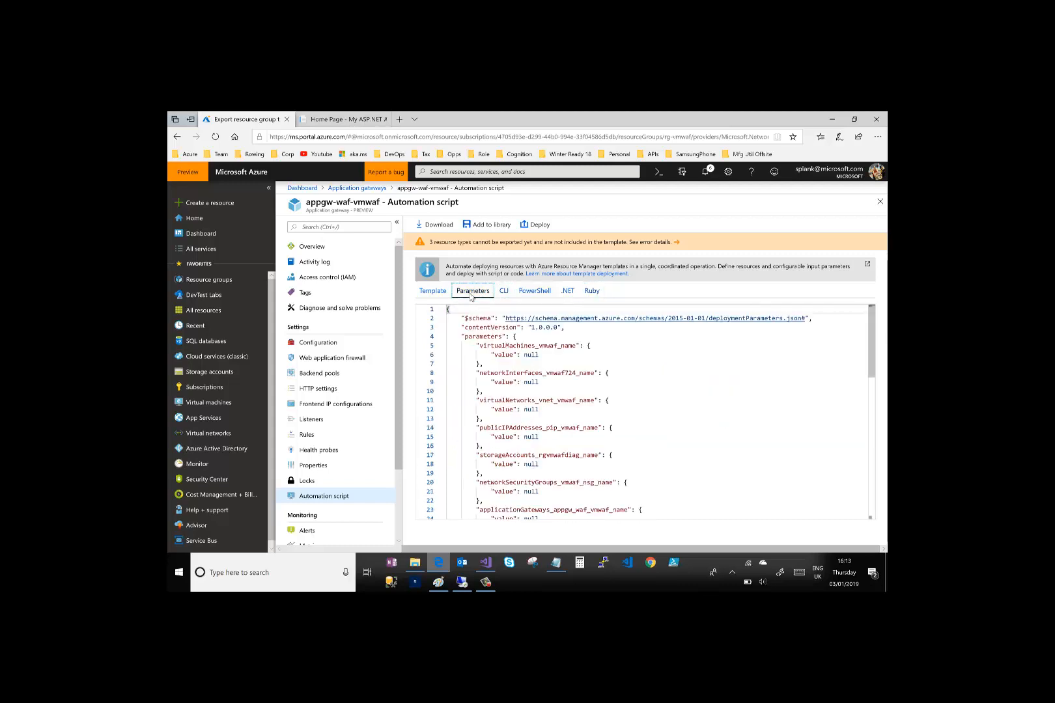
left_click(429, 297)
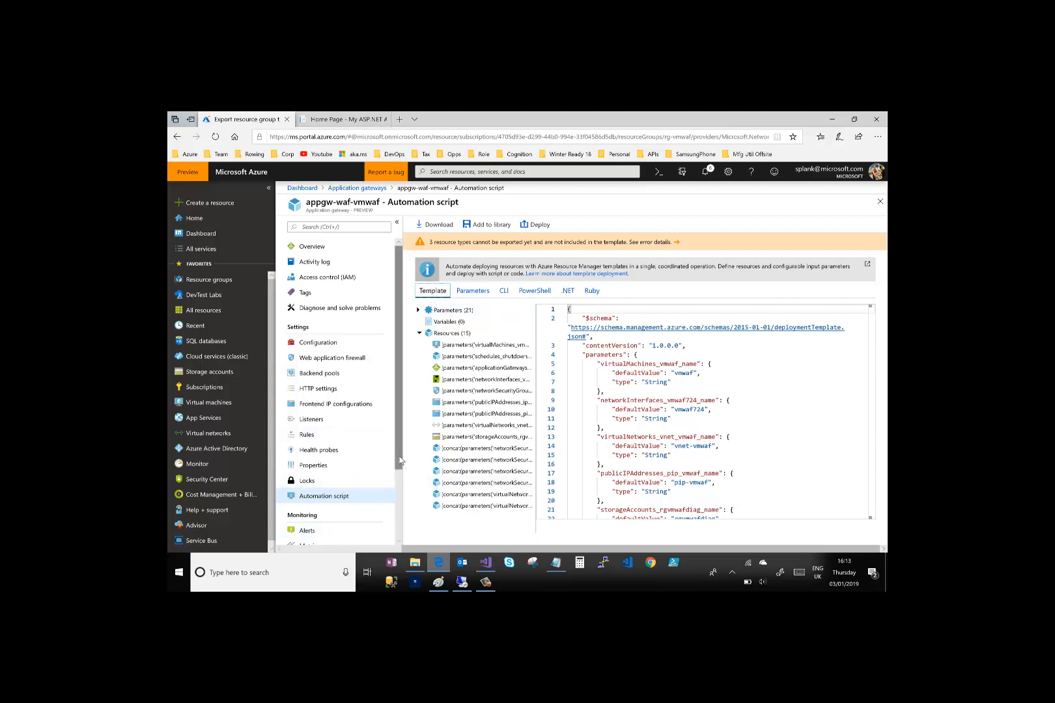
scroll(332, 456, "down", 2)
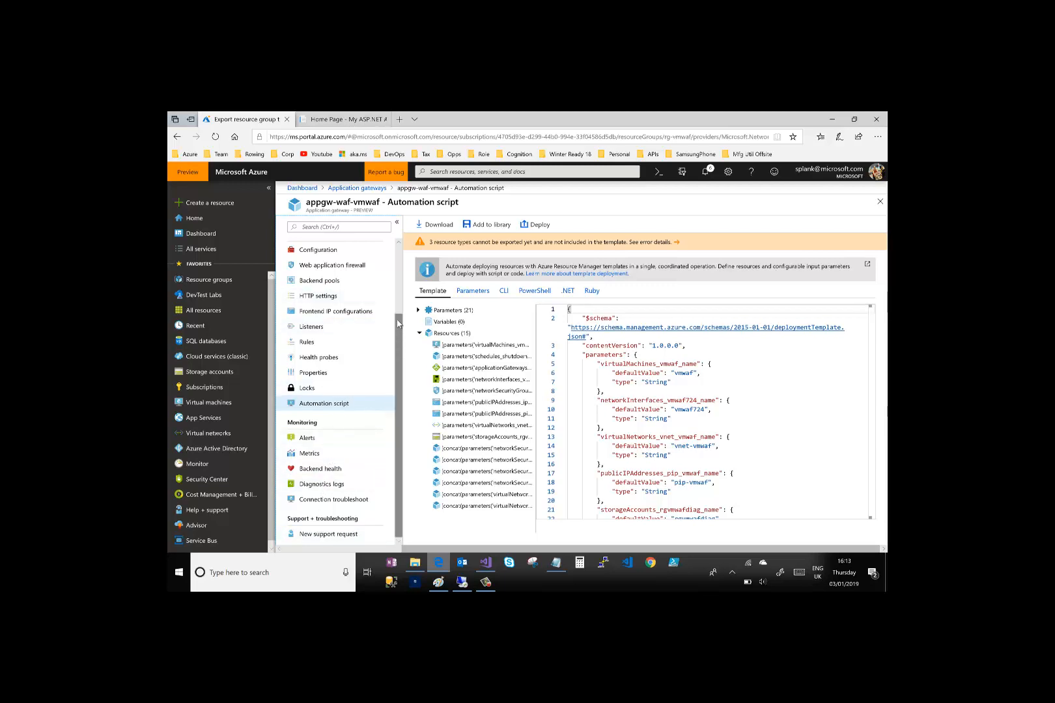
scroll(399, 323, "up", 2)
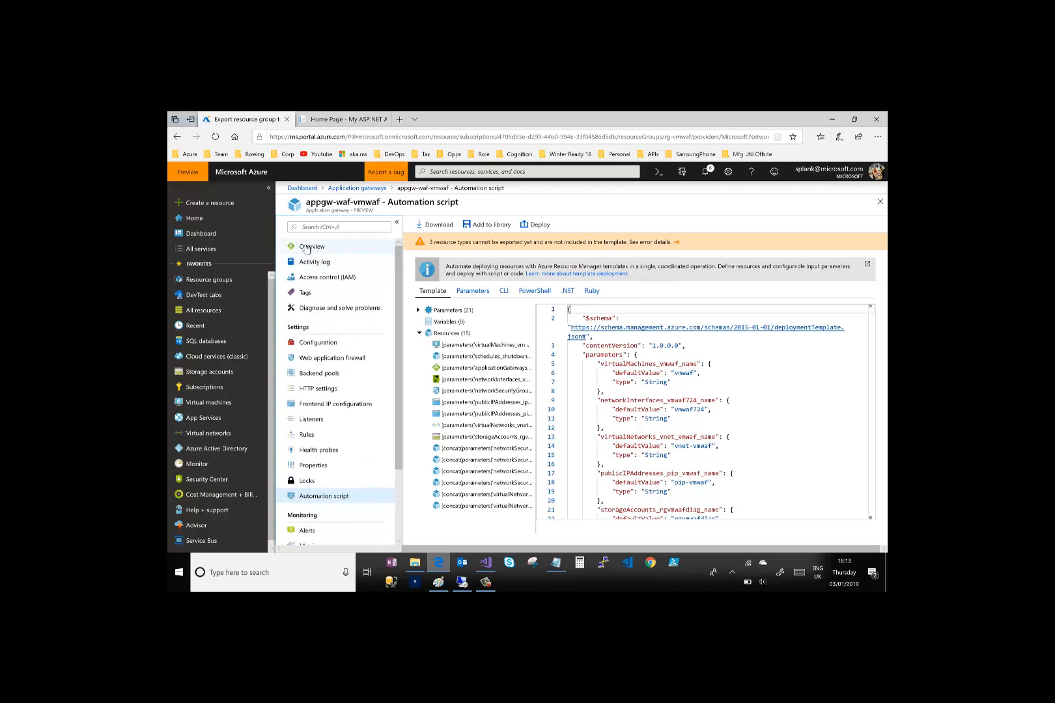
left_click(306, 247)
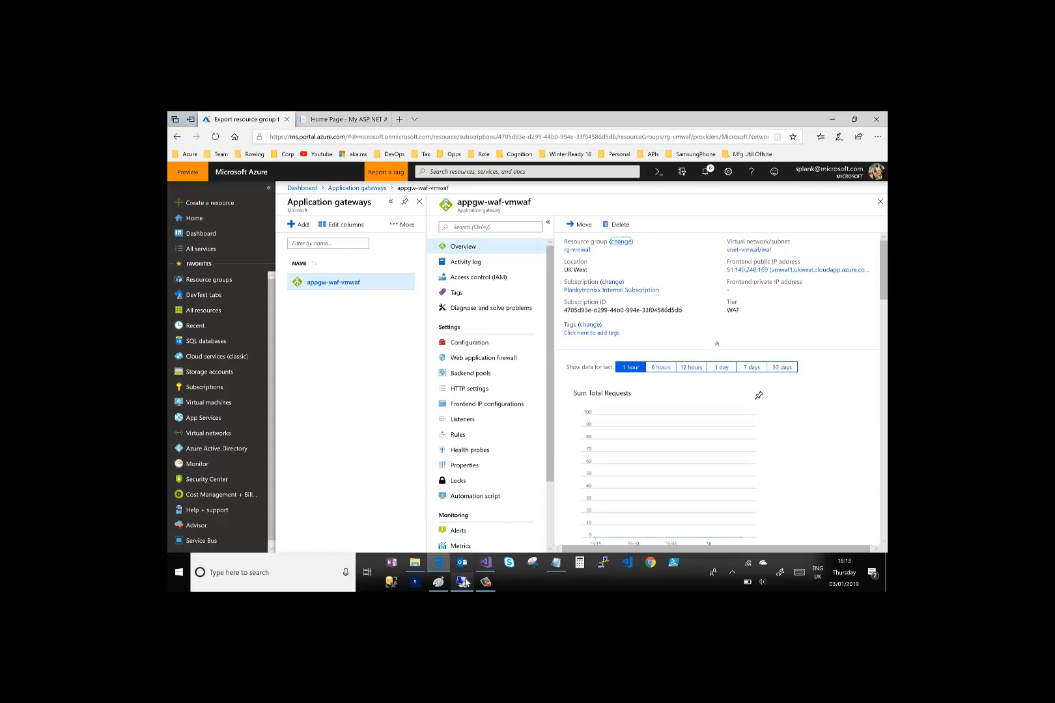
Copy the host name vmwaf1.ukwest.cloudapp.azure.com from Notepad and load its /default.aspx page in a new Edge tab
left_click(555, 564)
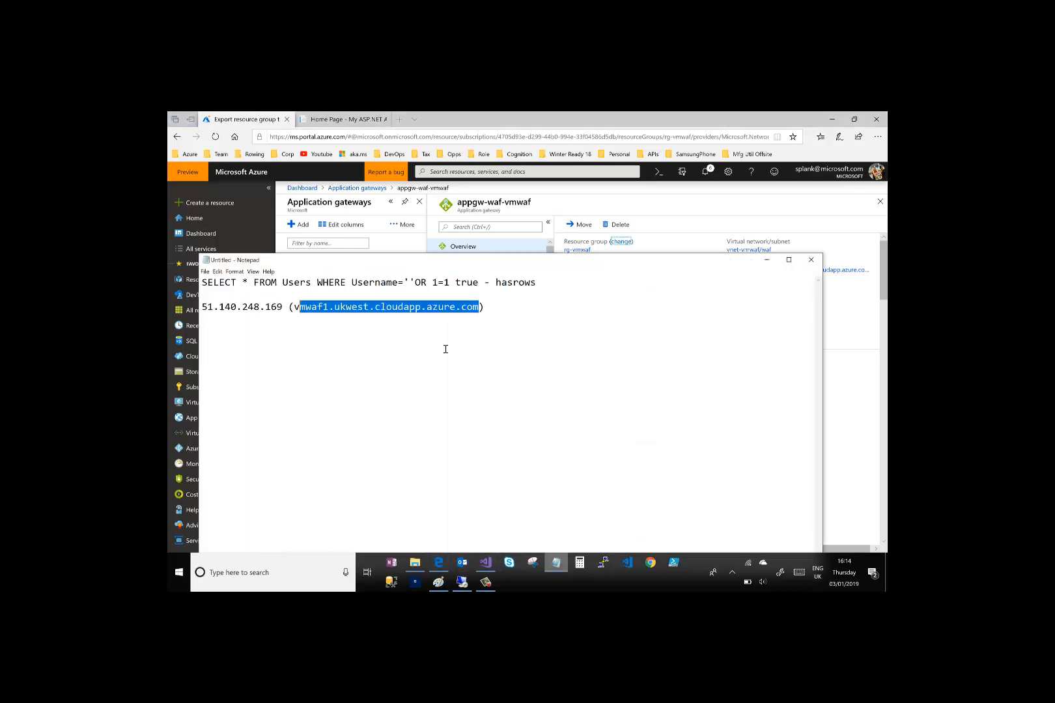
left_click(480, 307)
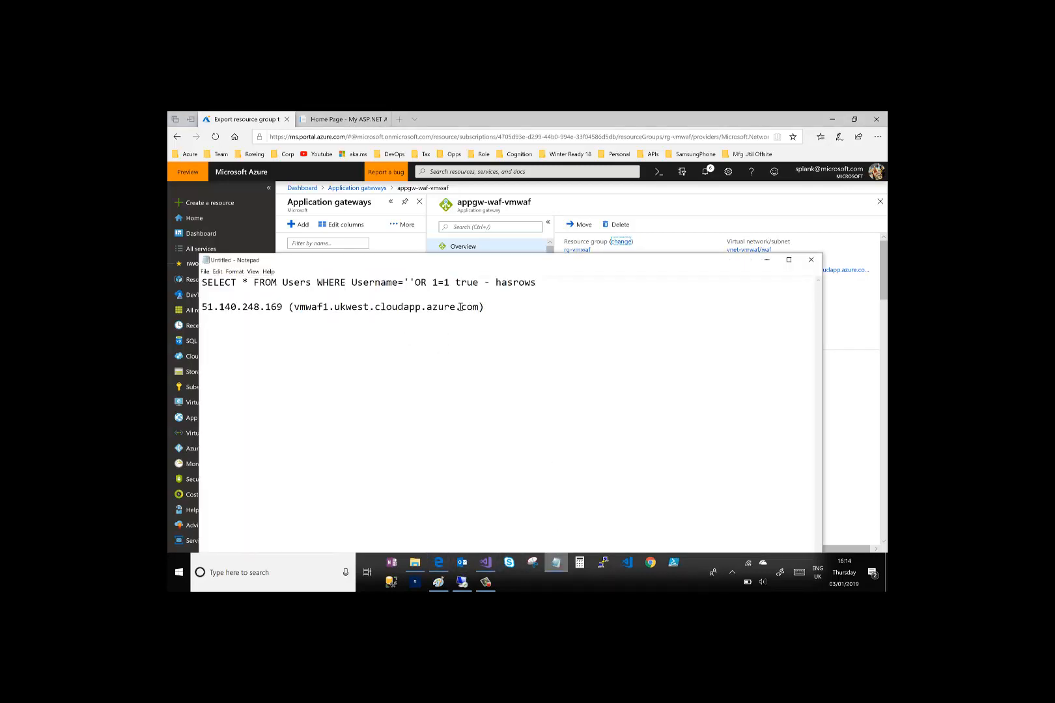
left_click_drag(480, 307, 295, 310)
key("ctrl+c")
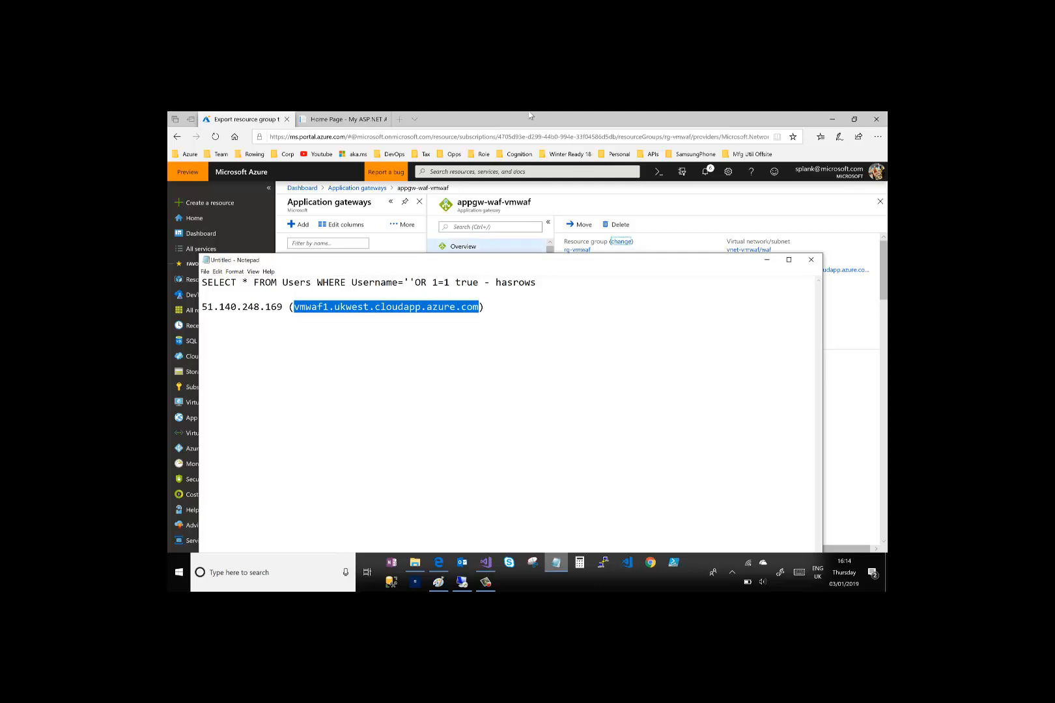
left_click(401, 120)
left_click(401, 119)
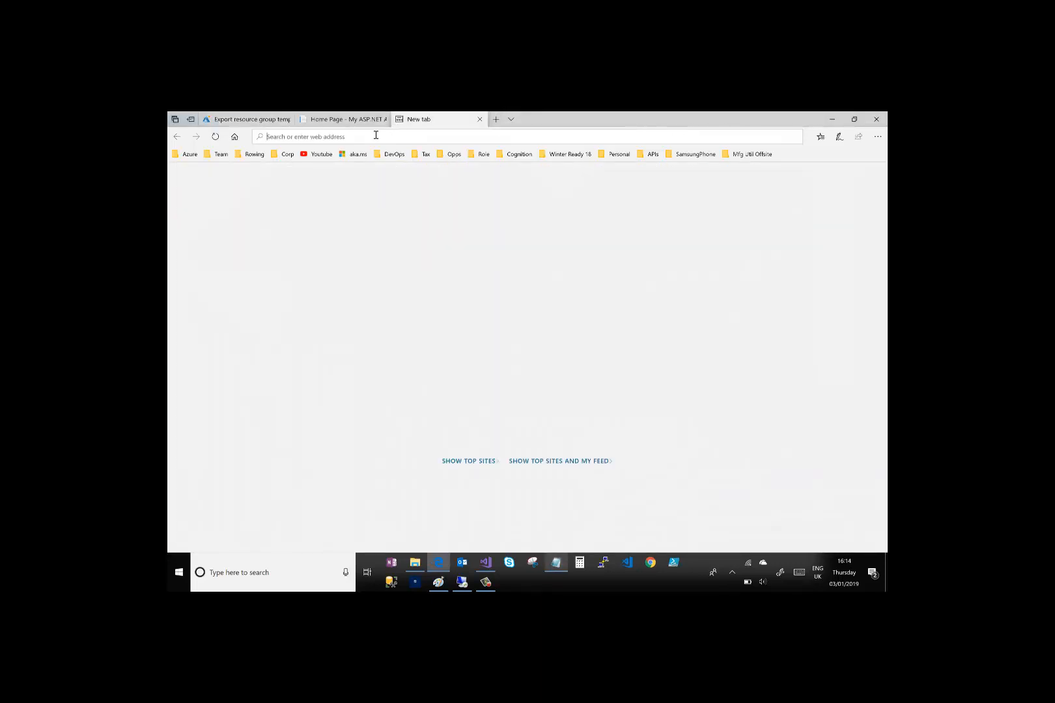
key("ctrl+v")
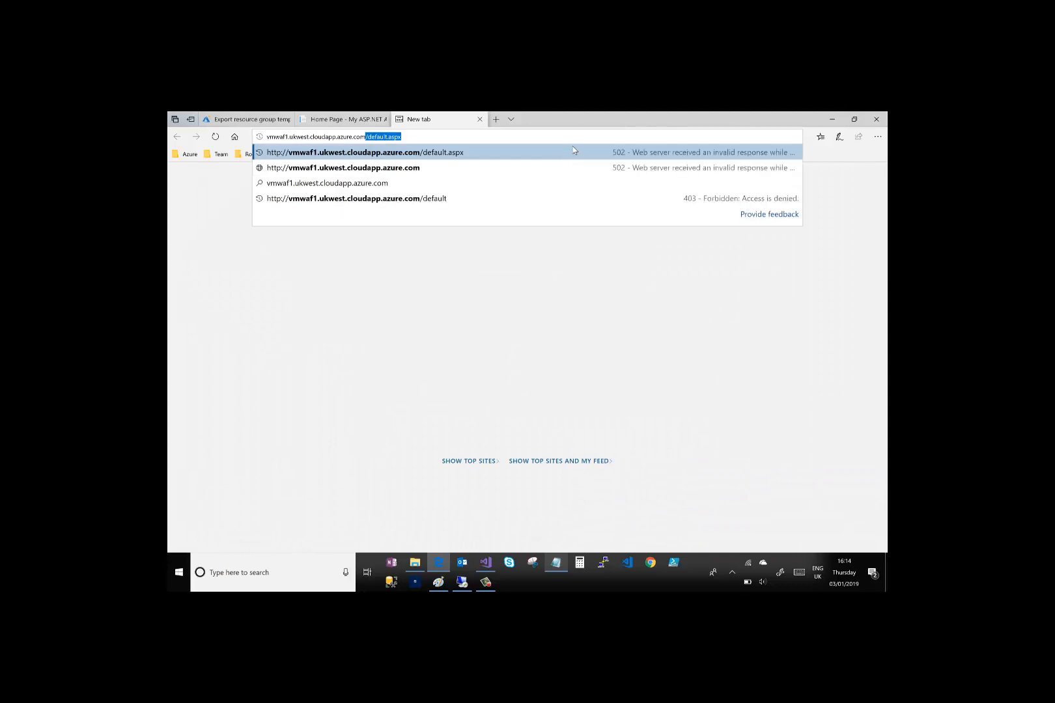
key("Return")
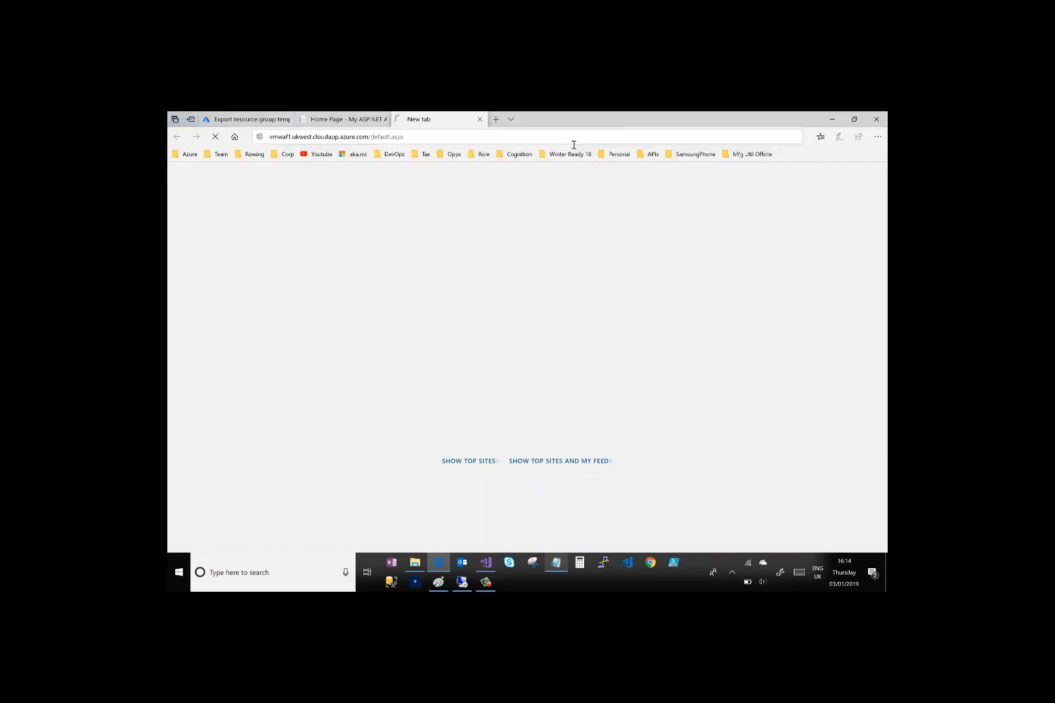
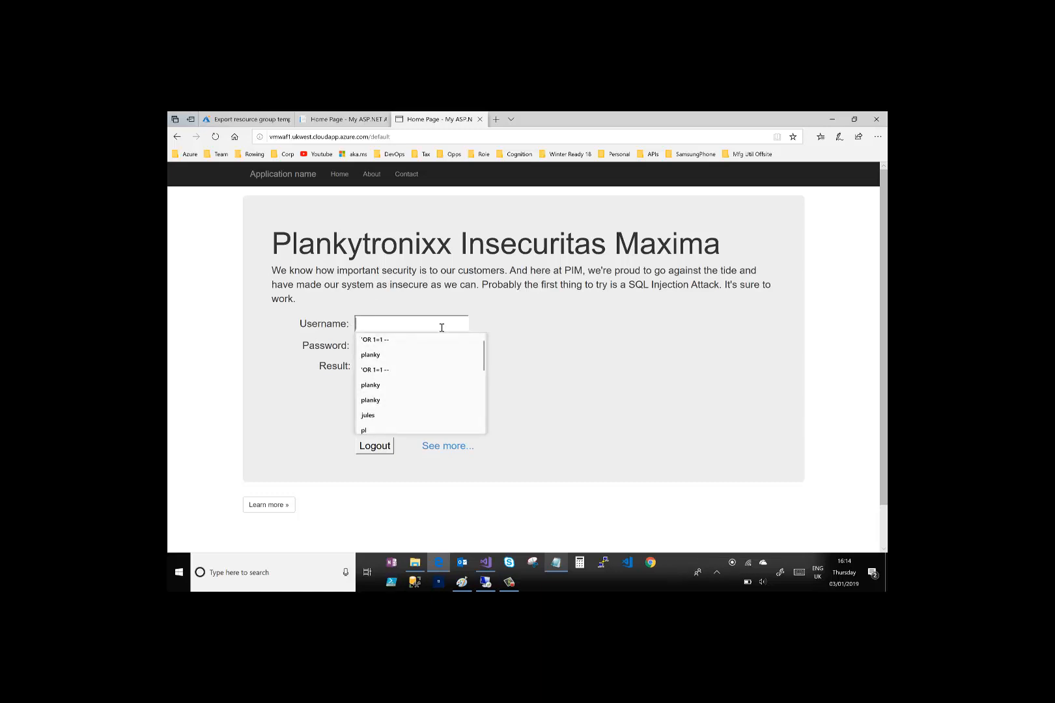
Log in to the test site with the demo username and the saved account password, and log out again
type("planky")
key("Tab")
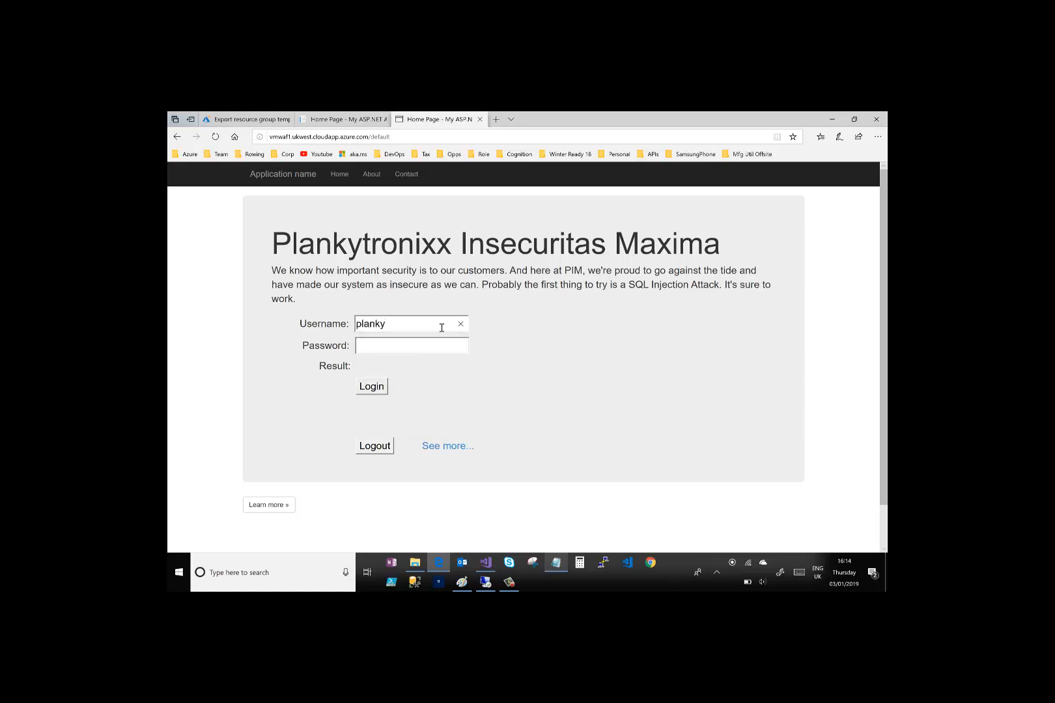
key("Return")
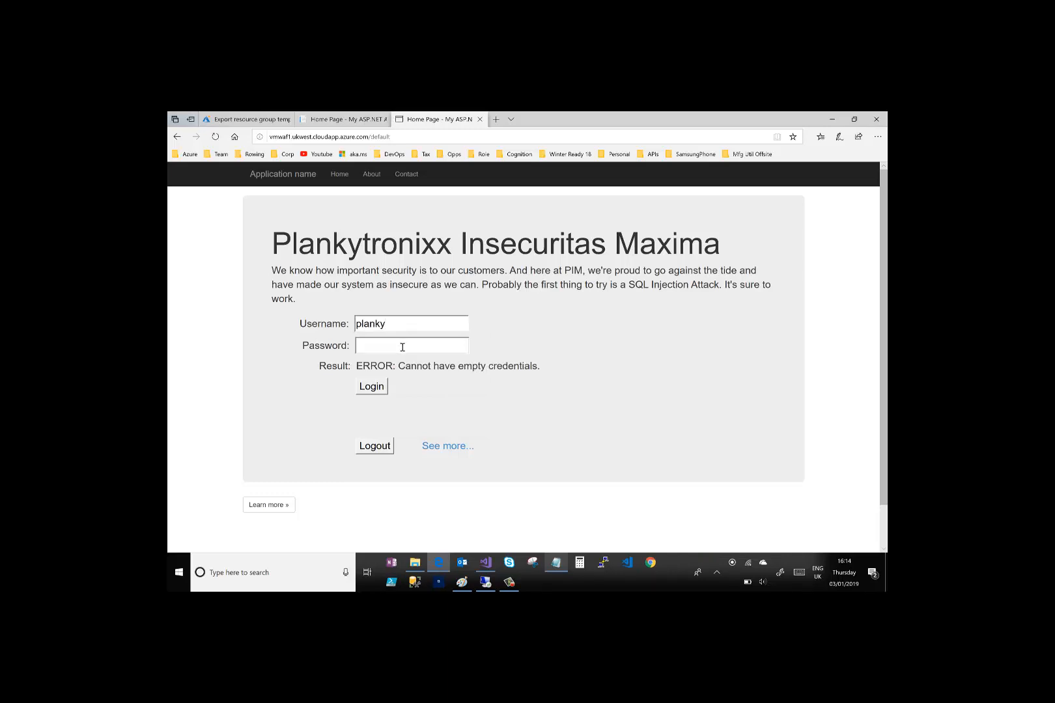
left_click(403, 347)
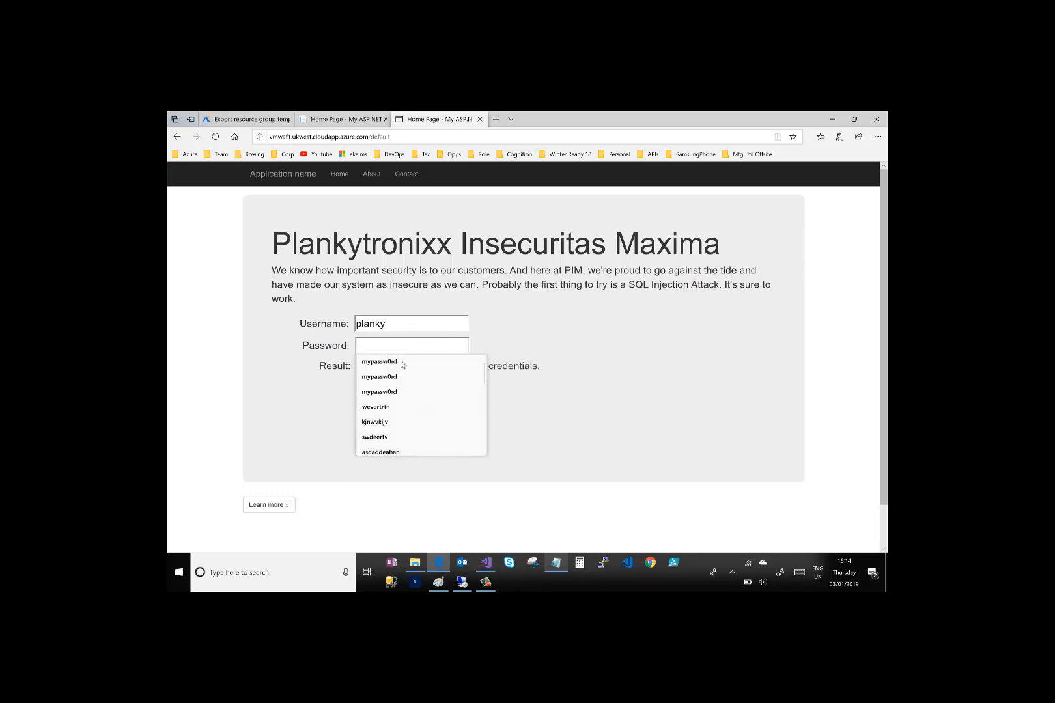
left_click(398, 363)
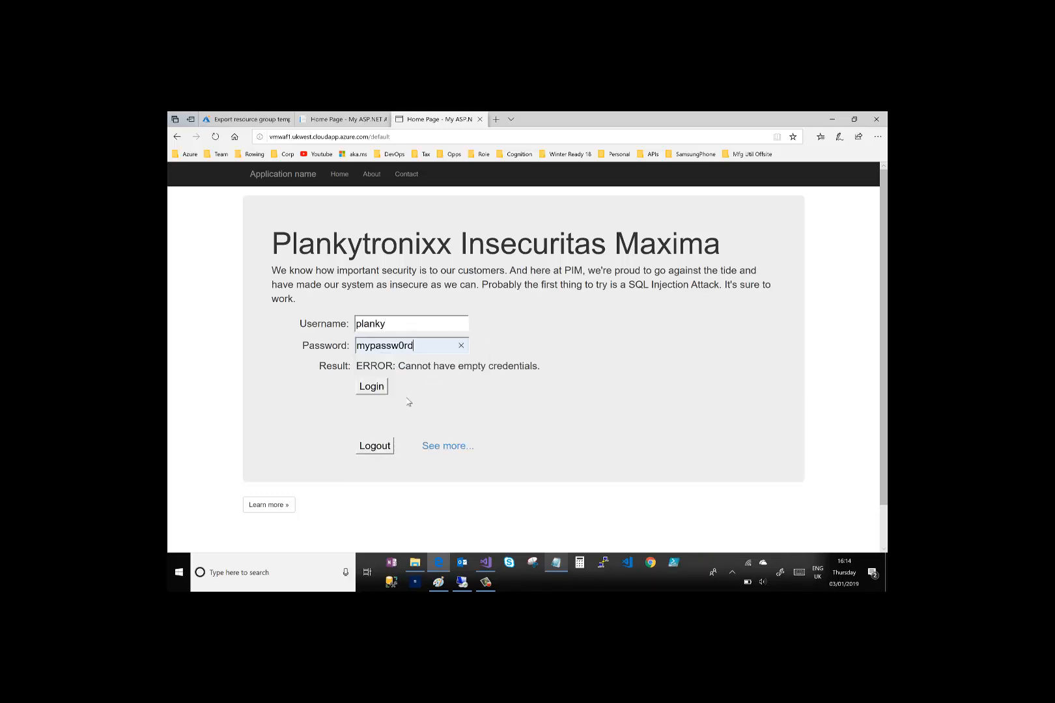
left_click(372, 387)
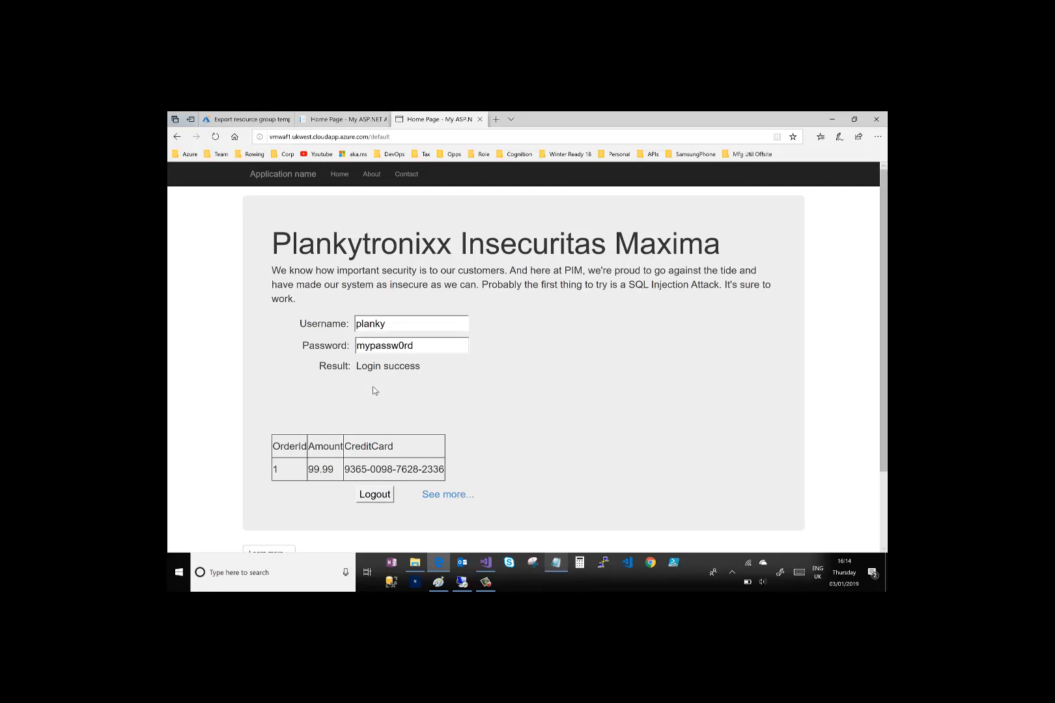
left_click(376, 496)
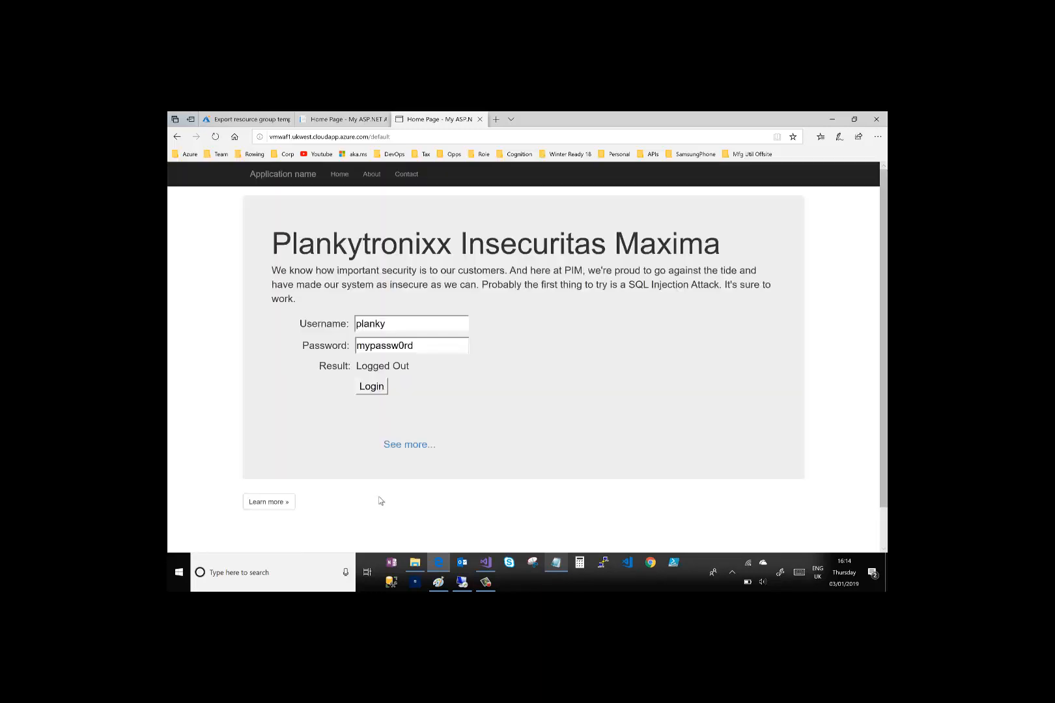
Switch to Paint and draw an orange attack path from the user's computer into the WAF box, labelled 'OR 1=1 --
left_click(438, 582)
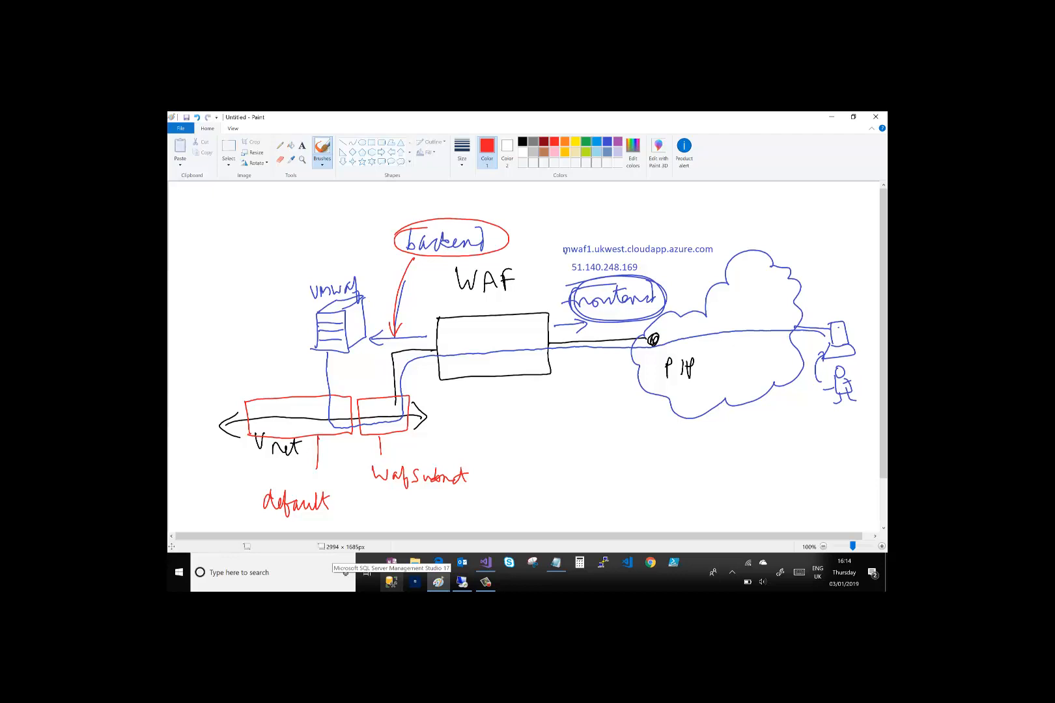
left_click(570, 143)
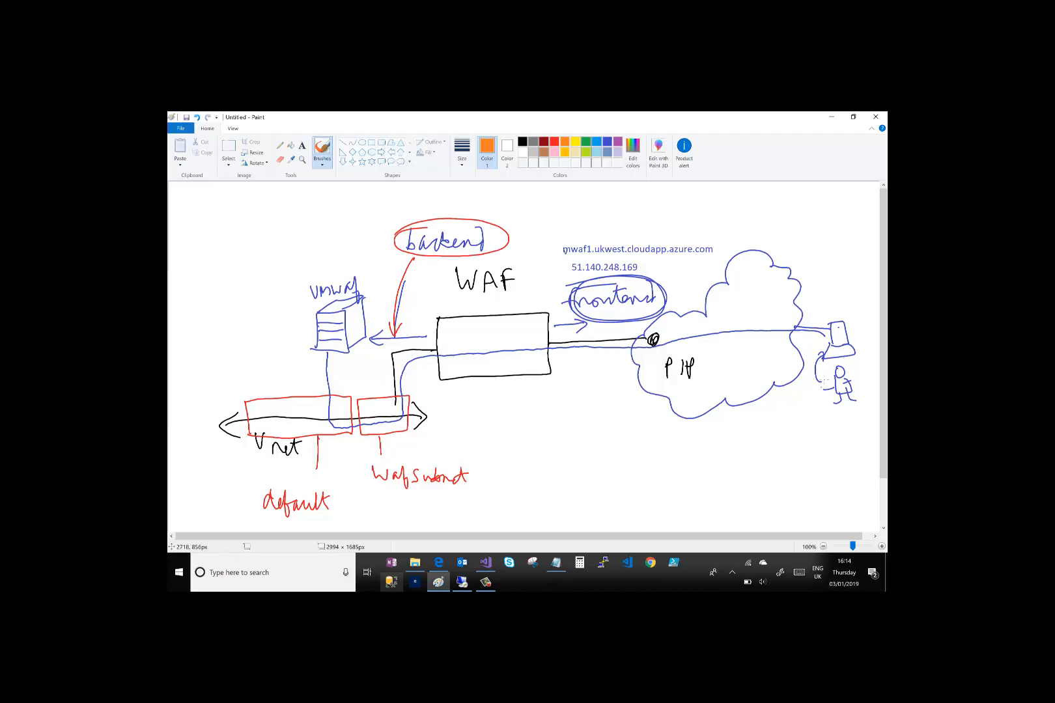
mouse_move(817, 392)
left_mouse_down()
mouse_move(831, 345)
mouse_move(808, 337)
mouse_move(513, 350)
mouse_move(516, 385)
mouse_move(531, 399)
left_mouse_up()
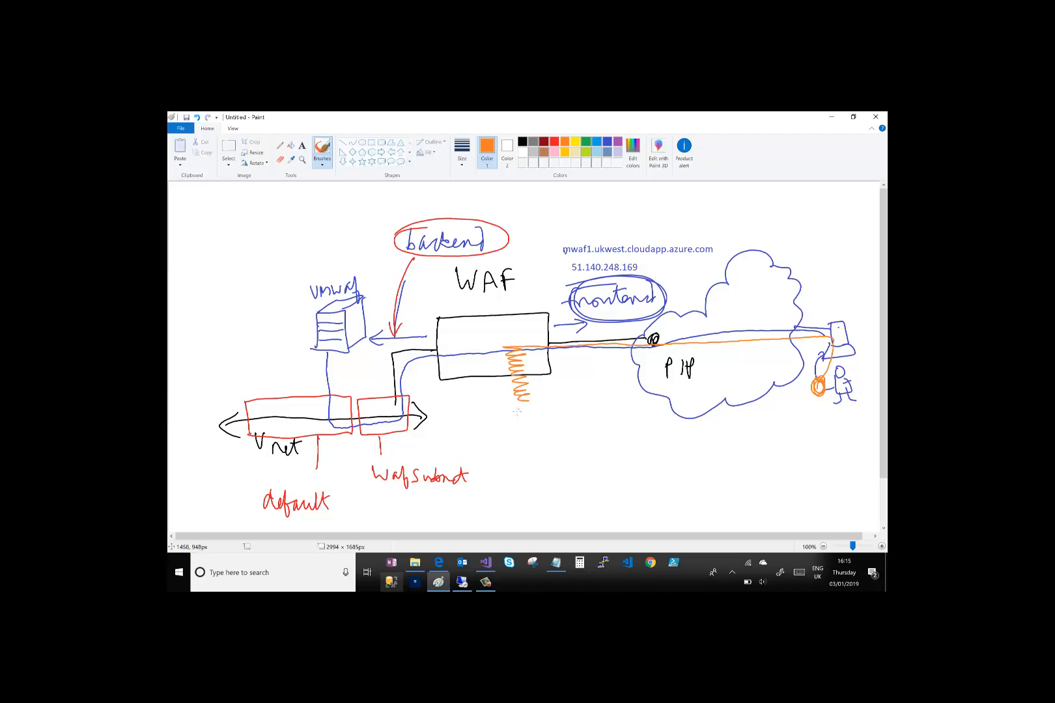
left_click_drag(521, 417, 538, 427)
left_click_drag(554, 410, 552, 425)
Draw orange arrows from the attack scribble toward the vnet and back toward the cloud, labelling the cloud-side arrow FORBIDDEN
mouse_move(498, 359)
left_mouse_down()
mouse_move(420, 387)
mouse_move(430, 398)
left_mouse_up()
left_click_drag(534, 363, 612, 366)
mouse_move(613, 367)
left_mouse_down()
mouse_move(595, 377)
mouse_move(627, 464)
mouse_move(614, 493)
left_mouse_up()
mouse_move(610, 476)
left_mouse_down()
mouse_move(623, 474)
mouse_move(621, 484)
left_mouse_up()
left_click_drag(628, 480, 632, 493)
left_click_drag(631, 481, 642, 493)
left_click_drag(643, 477, 659, 492)
left_click_drag(663, 478, 674, 490)
mouse_move(682, 479)
left_mouse_down()
mouse_move(682, 489)
mouse_move(692, 485)
left_mouse_up()
left_click_drag(691, 487, 704, 470)
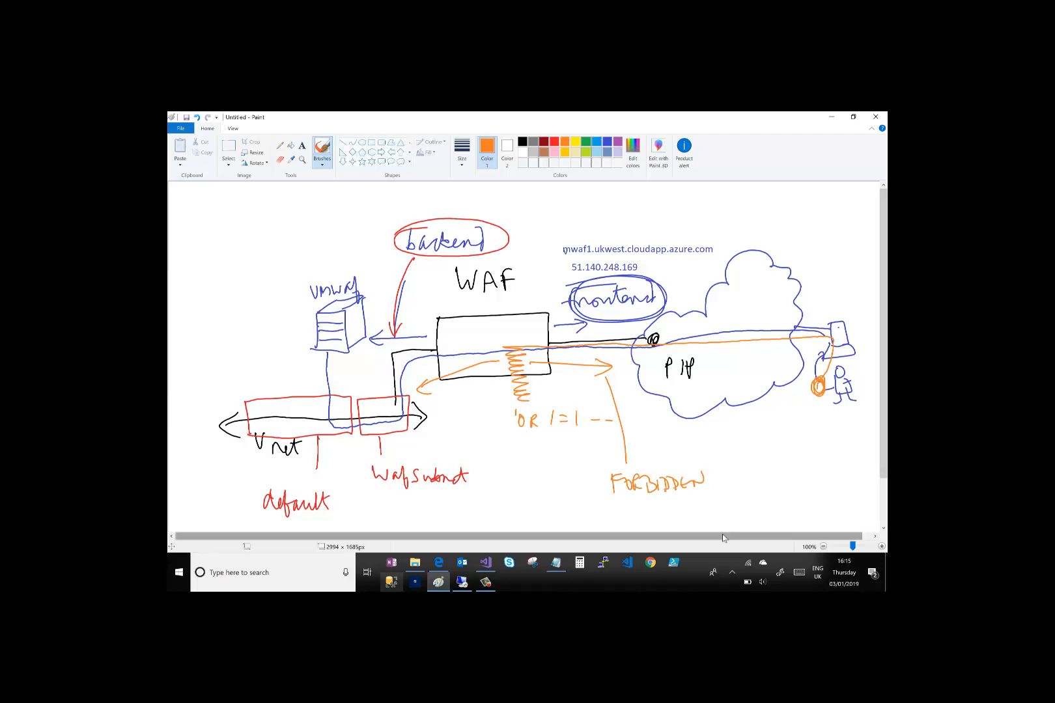
Switch to the test site's login page in Edge and clear the username field
left_click(438, 562)
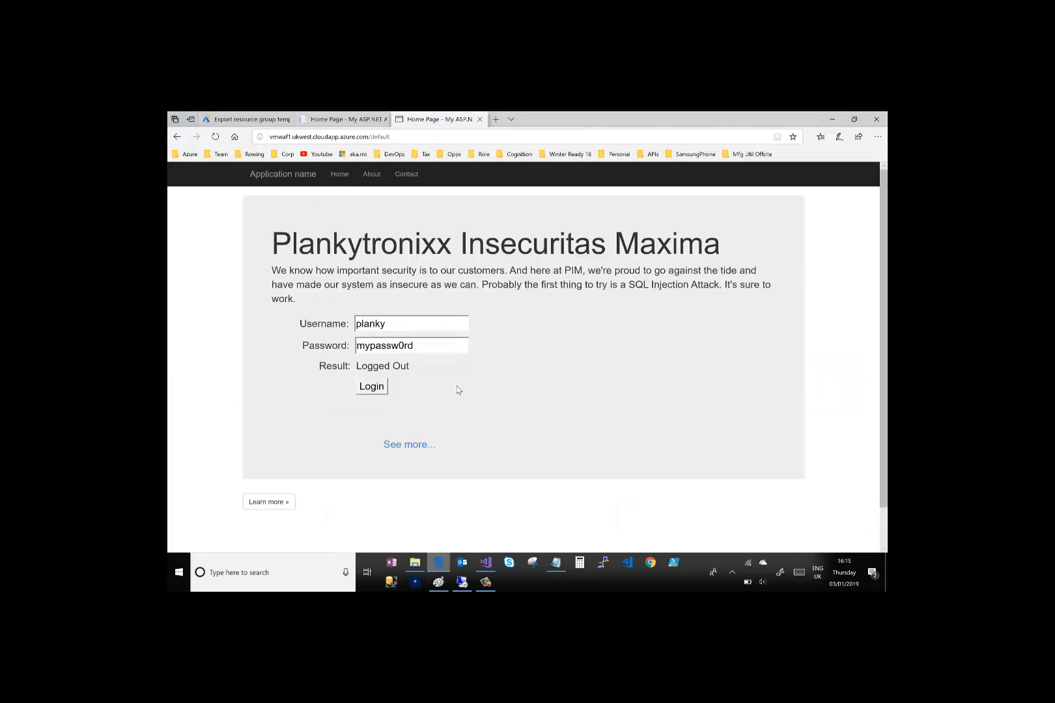
double_click(359, 323)
key("Delete")
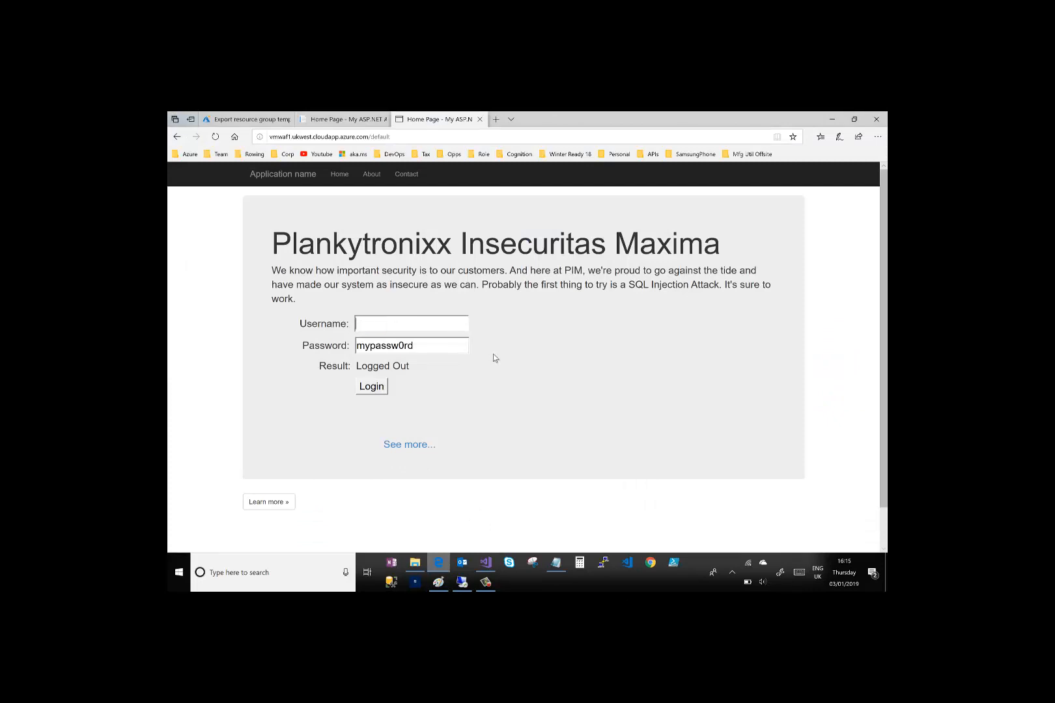
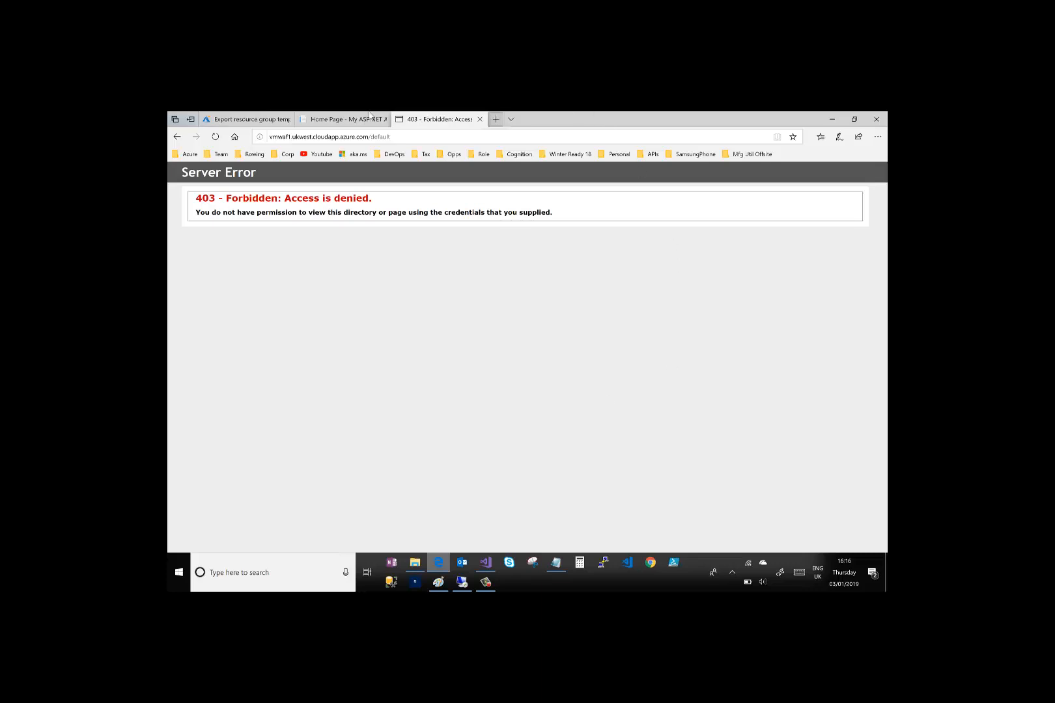
In the Azure portal, open the pip-vmwaf public IP address from the rg-vmwaf resource group and copy its DNS name
left_click(225, 120)
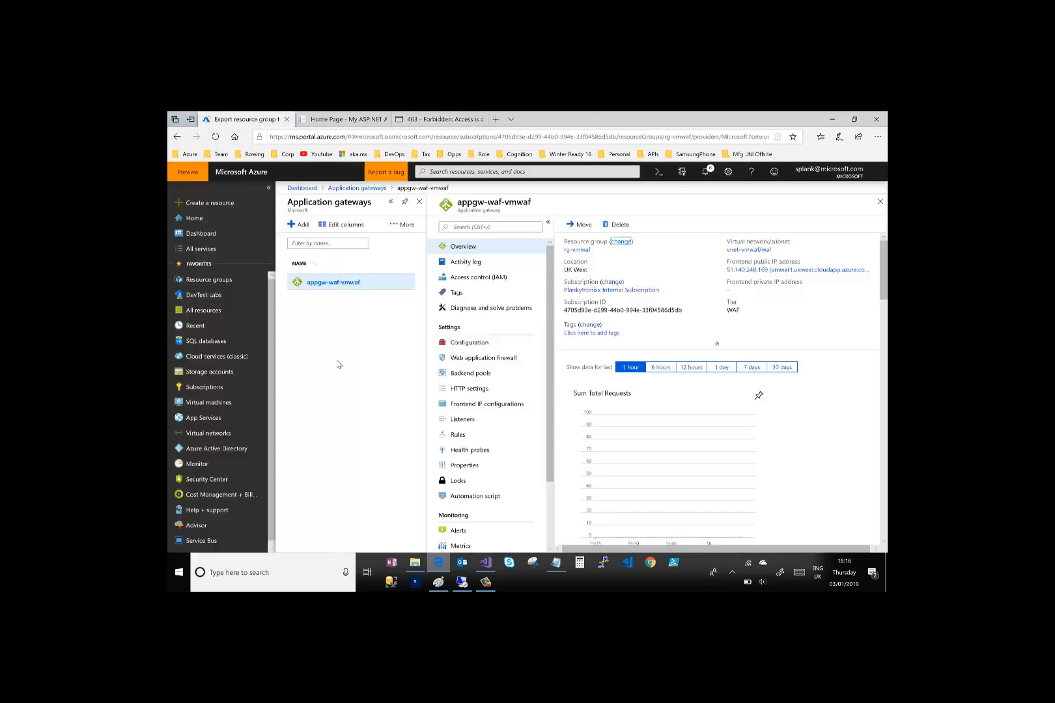
left_click(212, 284)
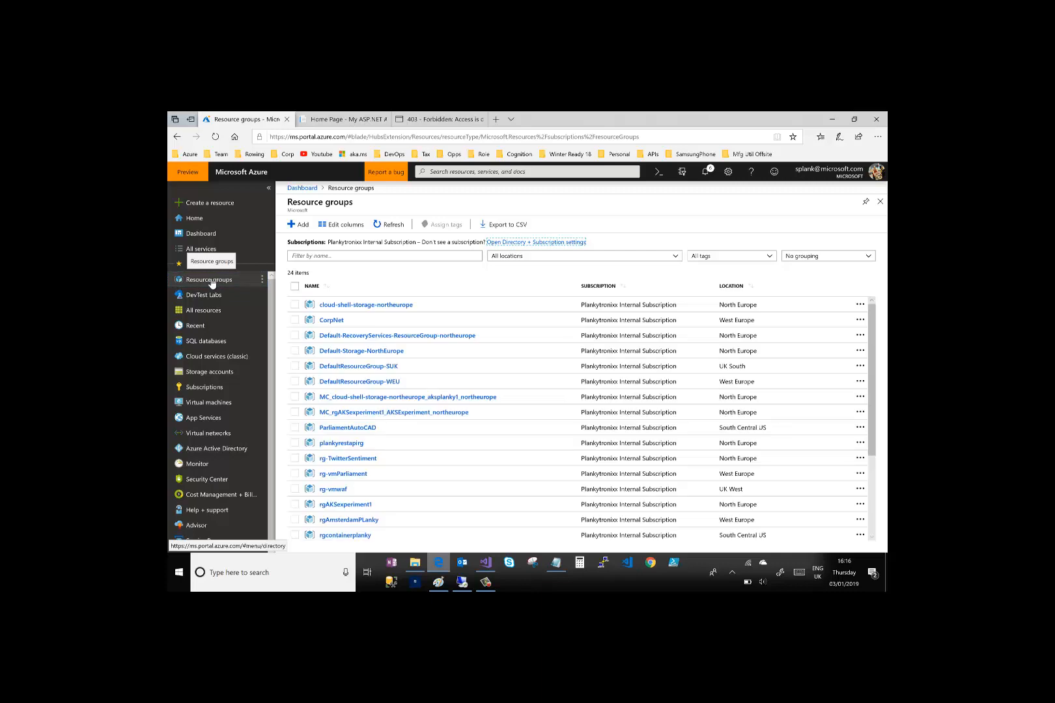
left_click(333, 489)
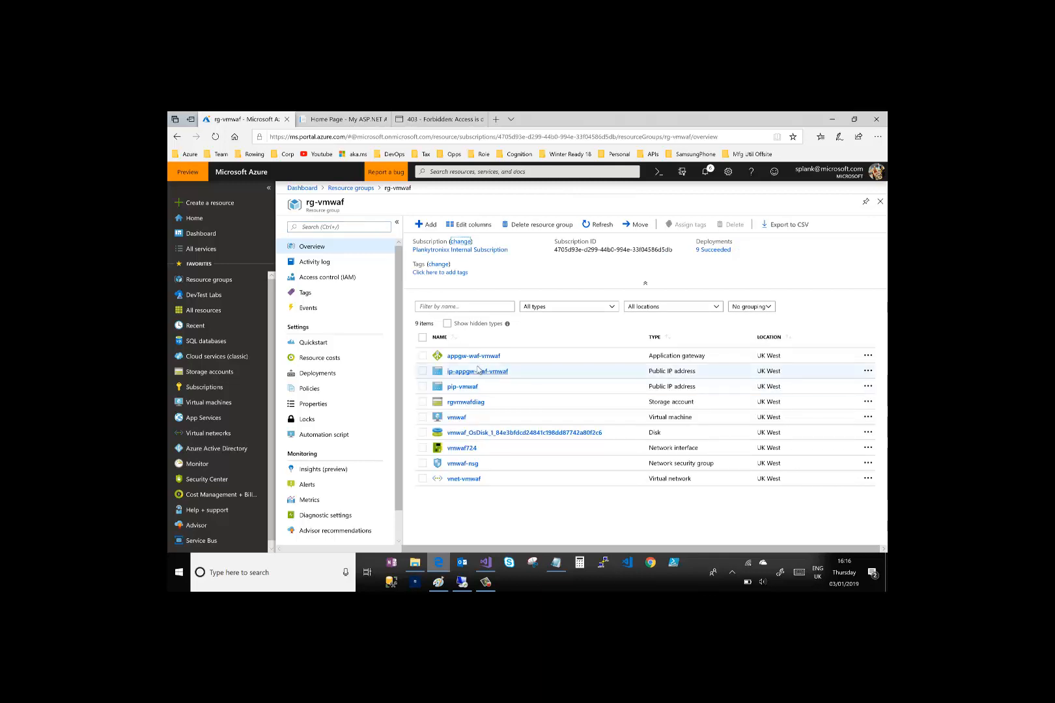
left_click(458, 387)
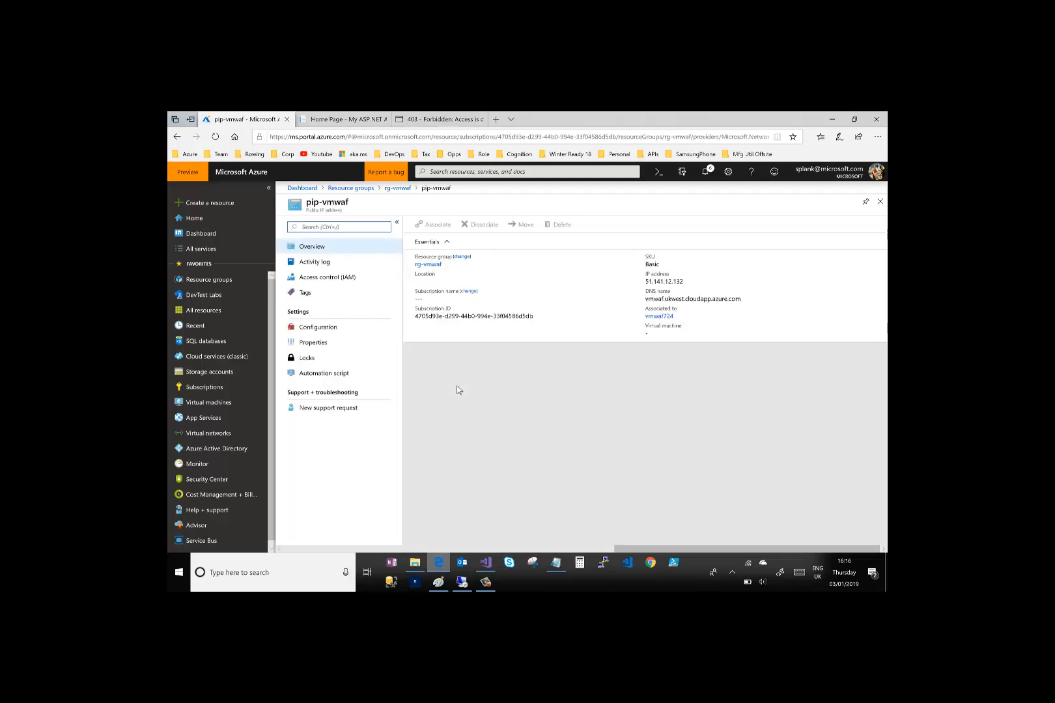
left_click(864, 299)
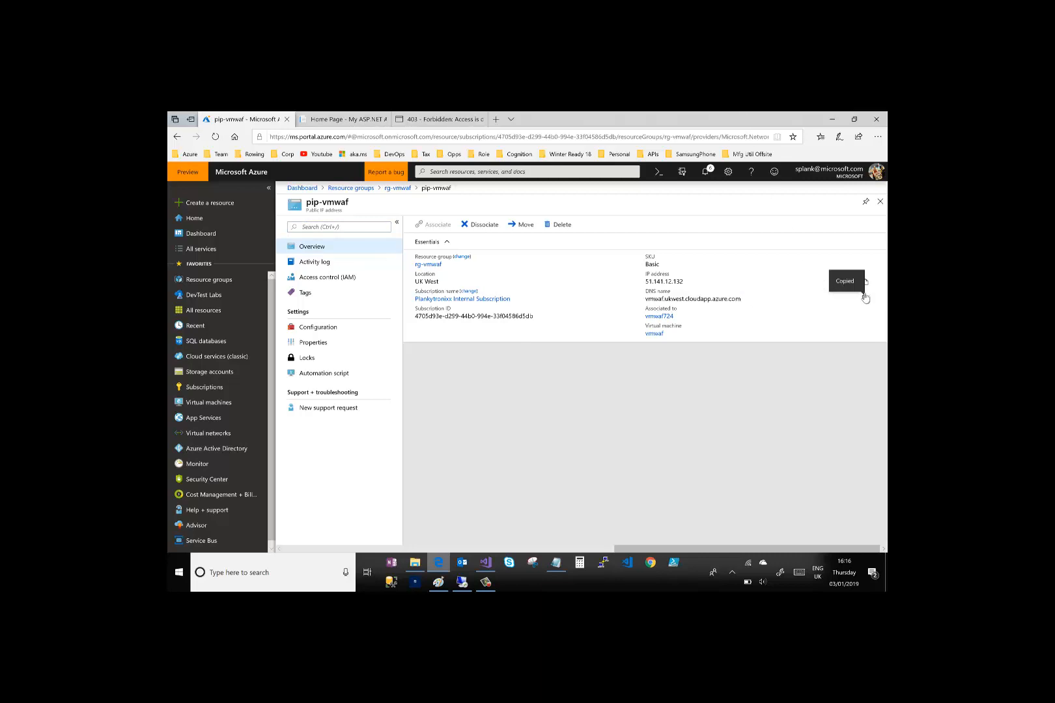
Load the VM's direct address vmwaf.ukwest.cloudapp.azure.com in a new browser tab
left_click(496, 121)
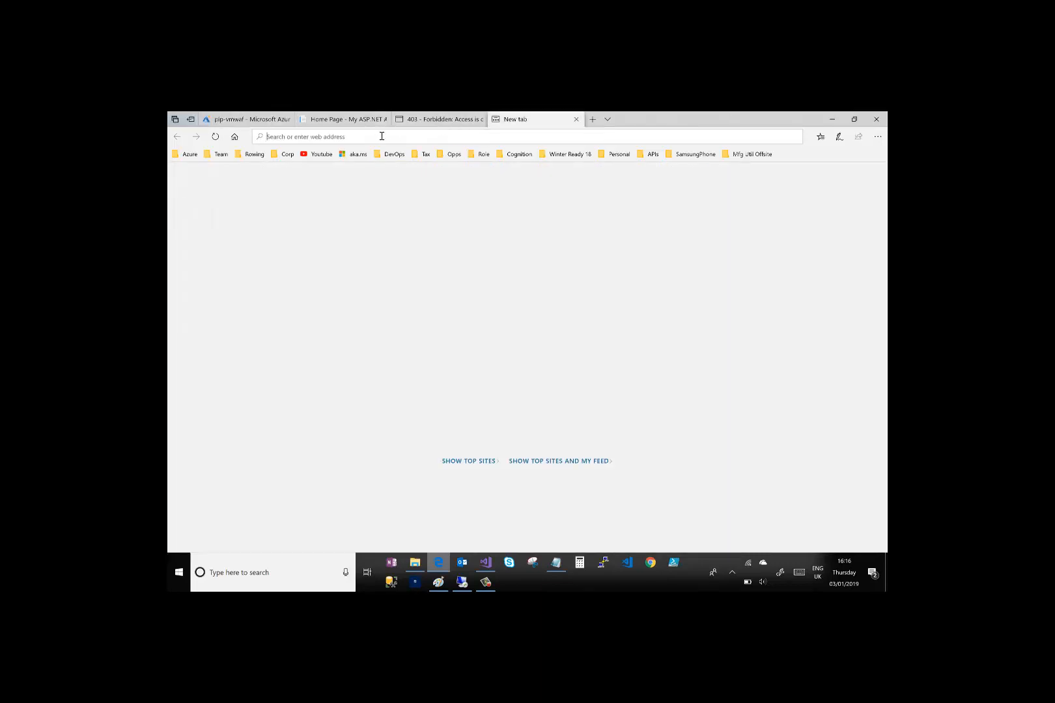
key("ctrl+v")
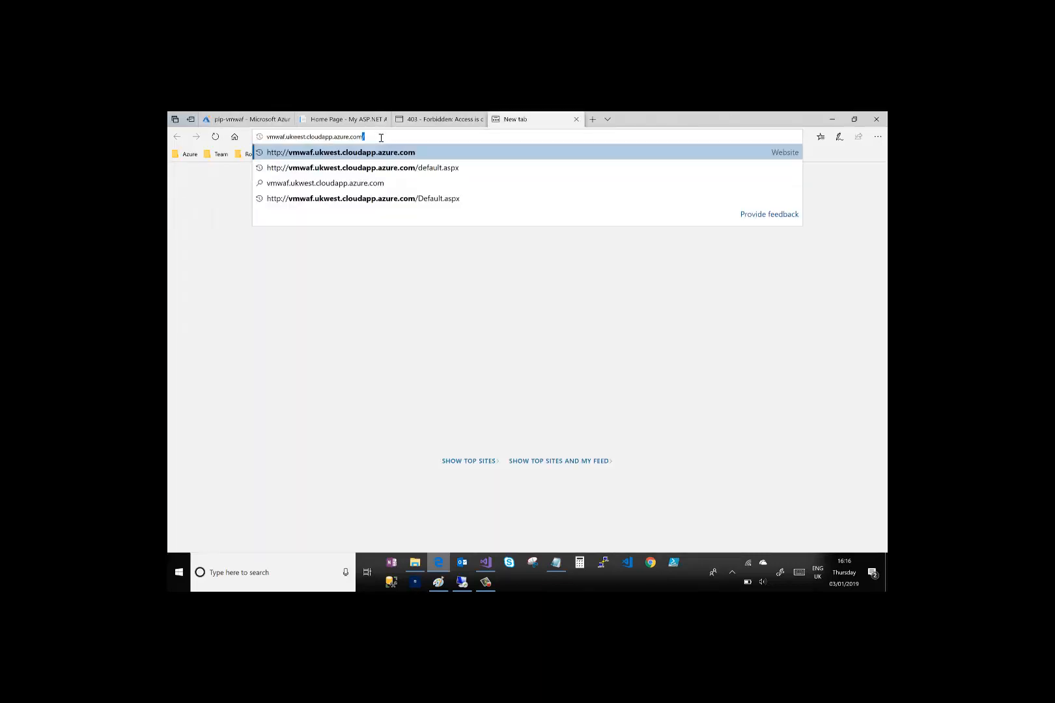
key("Return")
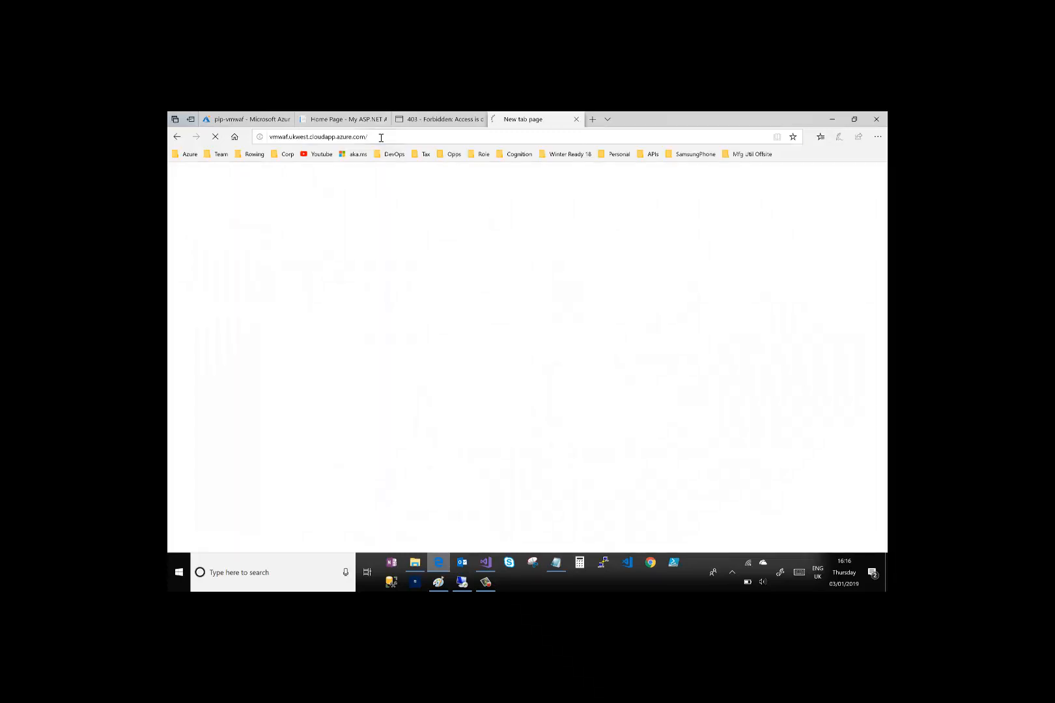
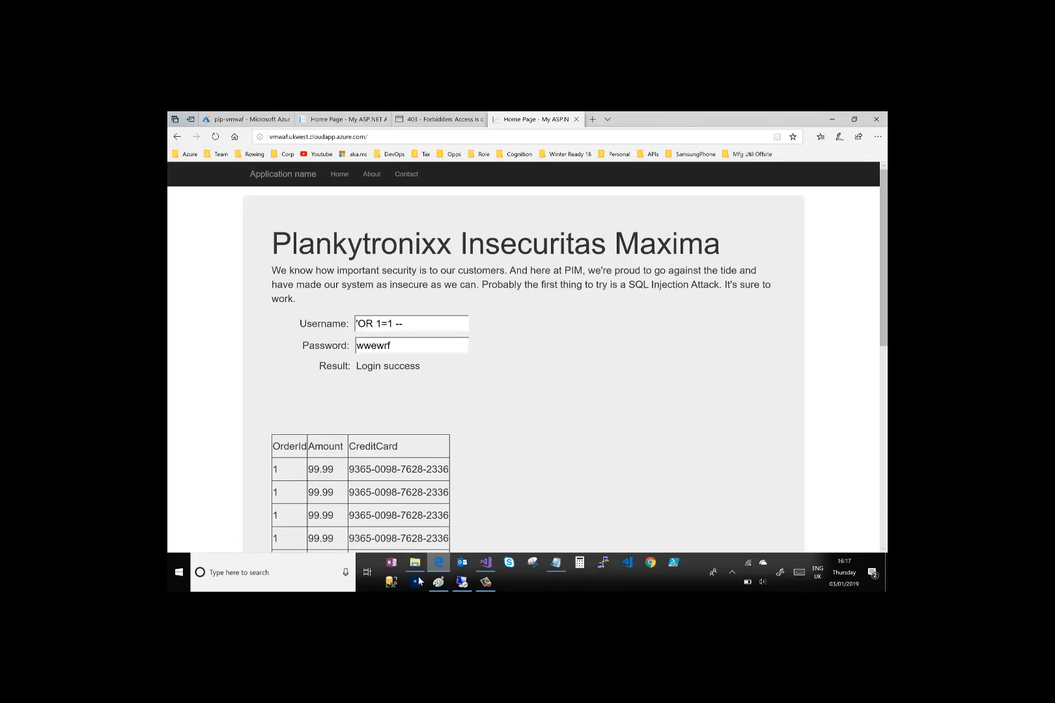
Switch to Paint and trace over the WAF box, its link to the public IP, and the attack scribble in black
left_click(439, 585)
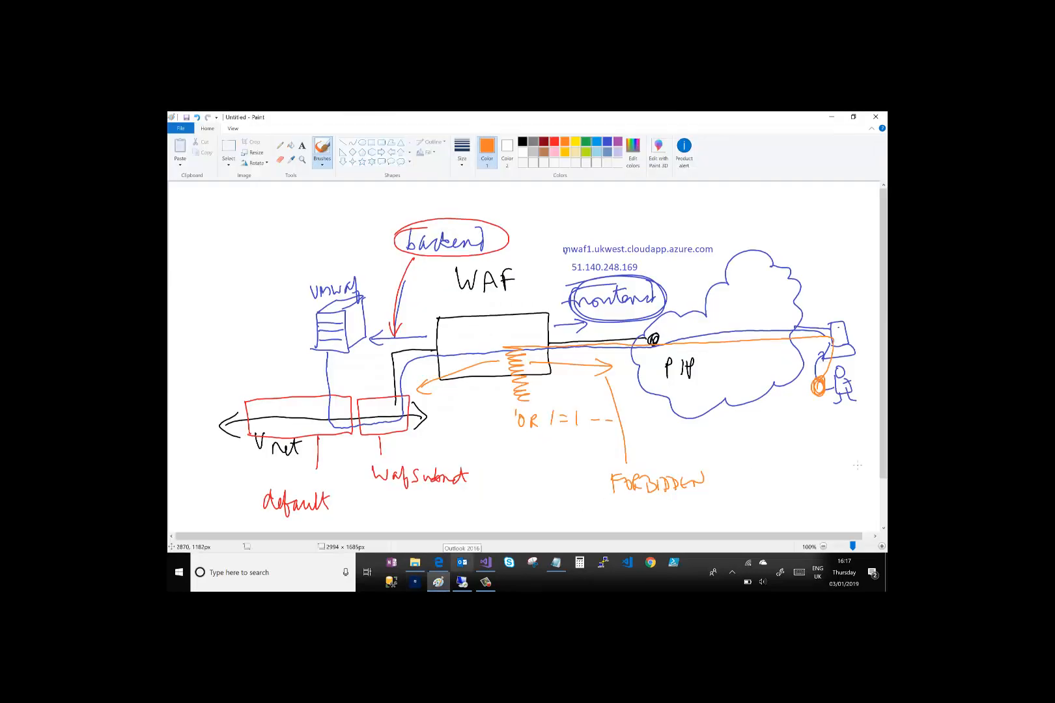
left_click(525, 142)
left_click_drag(566, 343, 654, 344)
mouse_move(584, 346)
left_mouse_down()
mouse_move(545, 339)
mouse_move(547, 325)
mouse_move(550, 365)
mouse_move(444, 377)
left_mouse_up()
mouse_move(531, 373)
left_mouse_down()
mouse_move(450, 379)
mouse_move(441, 329)
mouse_move(537, 317)
mouse_move(464, 322)
left_mouse_up()
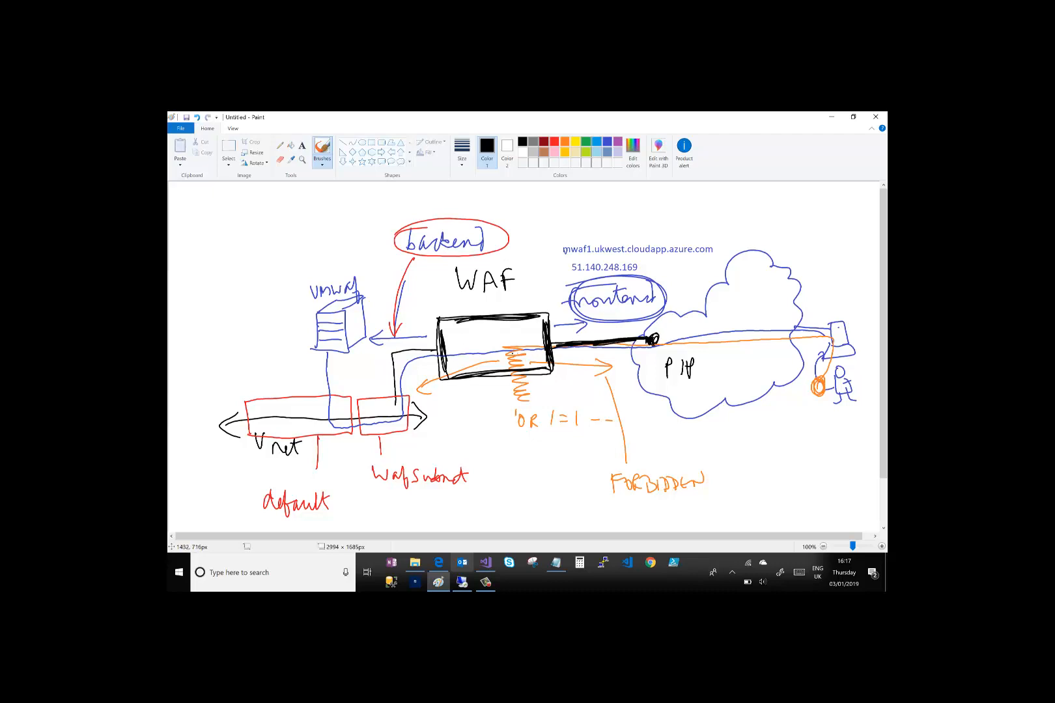
left_click_drag(515, 349, 526, 404)
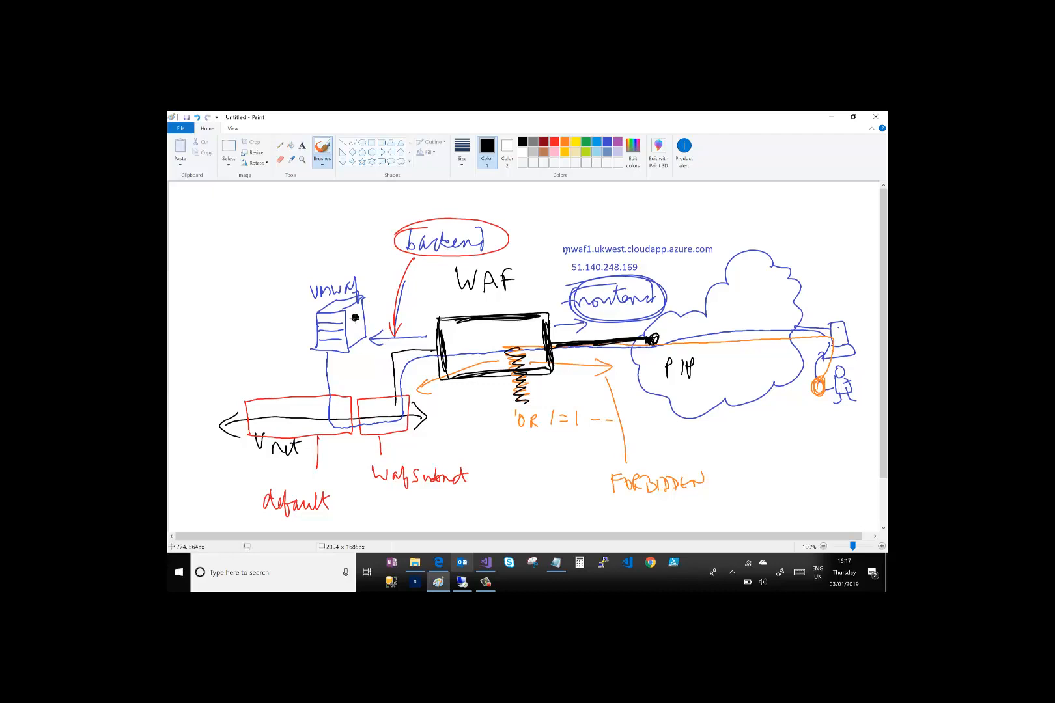
Draw a black link from the vmwaf server to a point labelled PIP in the cloud, and erase that label and the link's cloud end
mouse_move(354, 317)
left_mouse_down()
mouse_move(454, 281)
mouse_move(576, 265)
mouse_move(723, 302)
left_mouse_up()
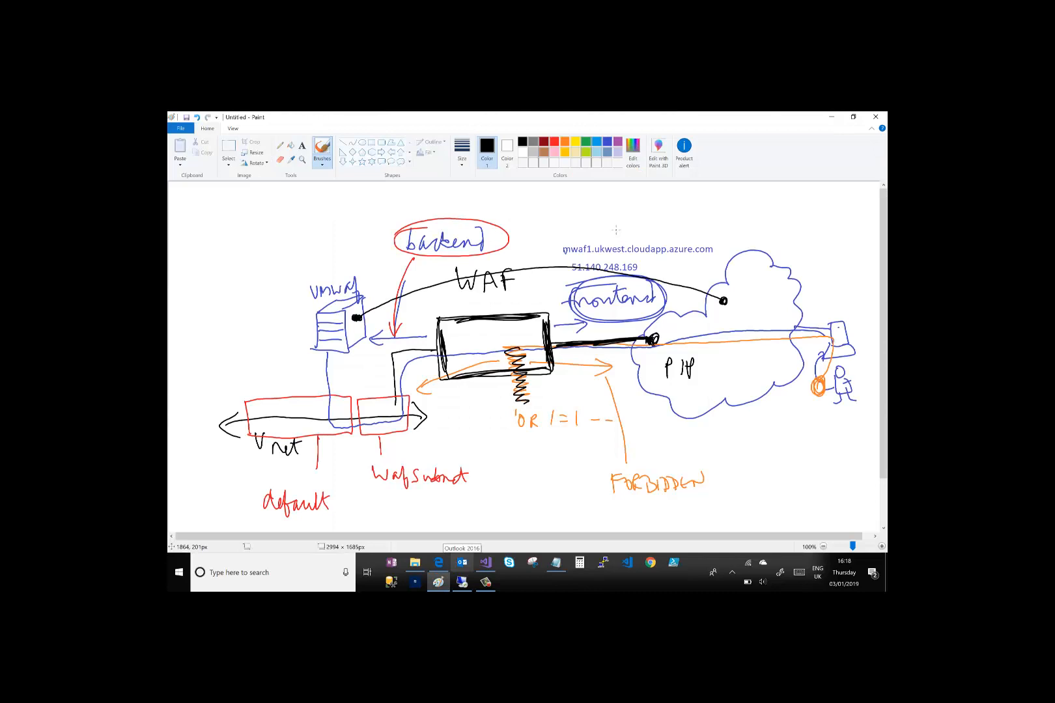
left_click_drag(729, 306, 748, 305)
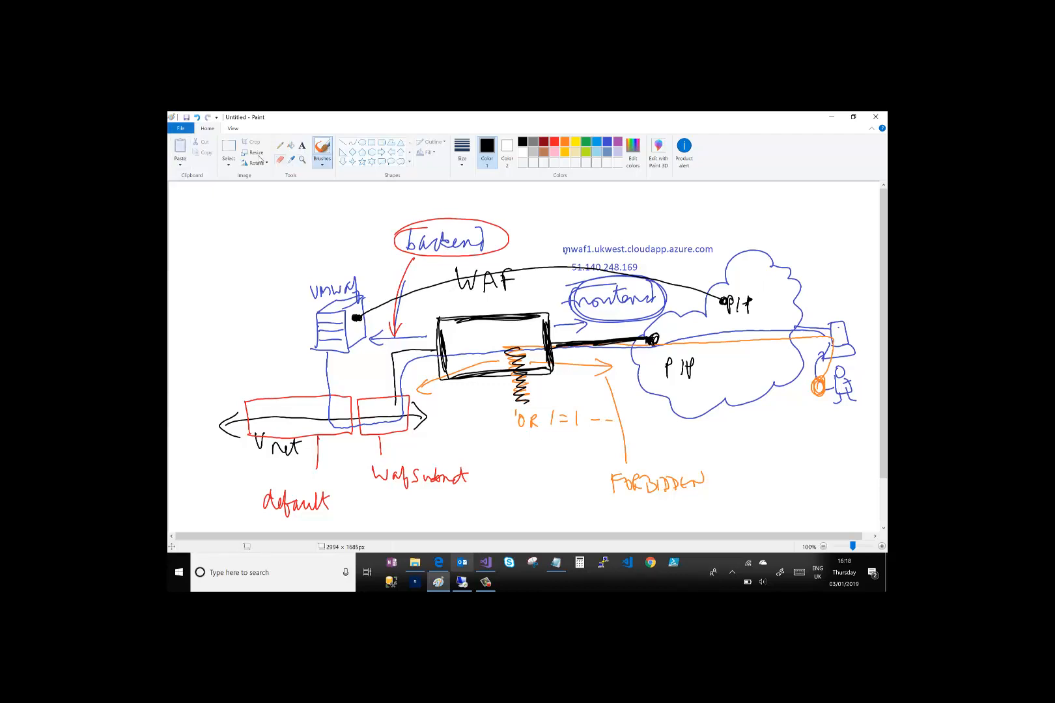
left_click(280, 161)
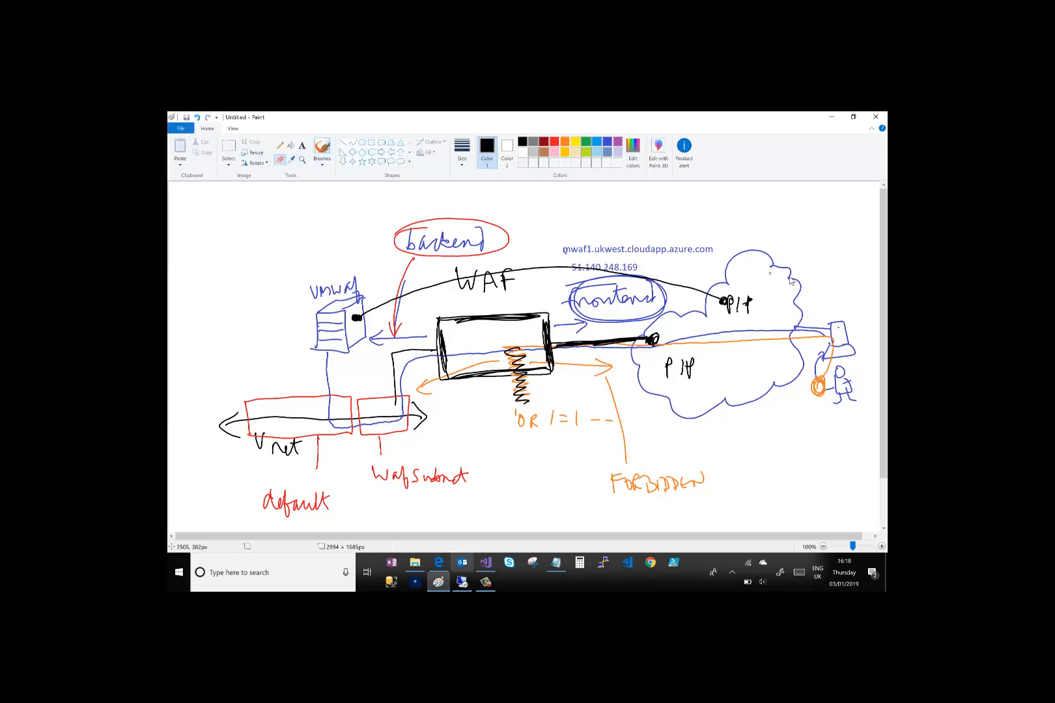
mouse_move(721, 319)
left_mouse_down()
mouse_move(742, 304)
mouse_move(719, 303)
left_mouse_up()
mouse_move(726, 297)
left_mouse_down()
mouse_move(732, 316)
mouse_move(749, 316)
left_mouse_up()
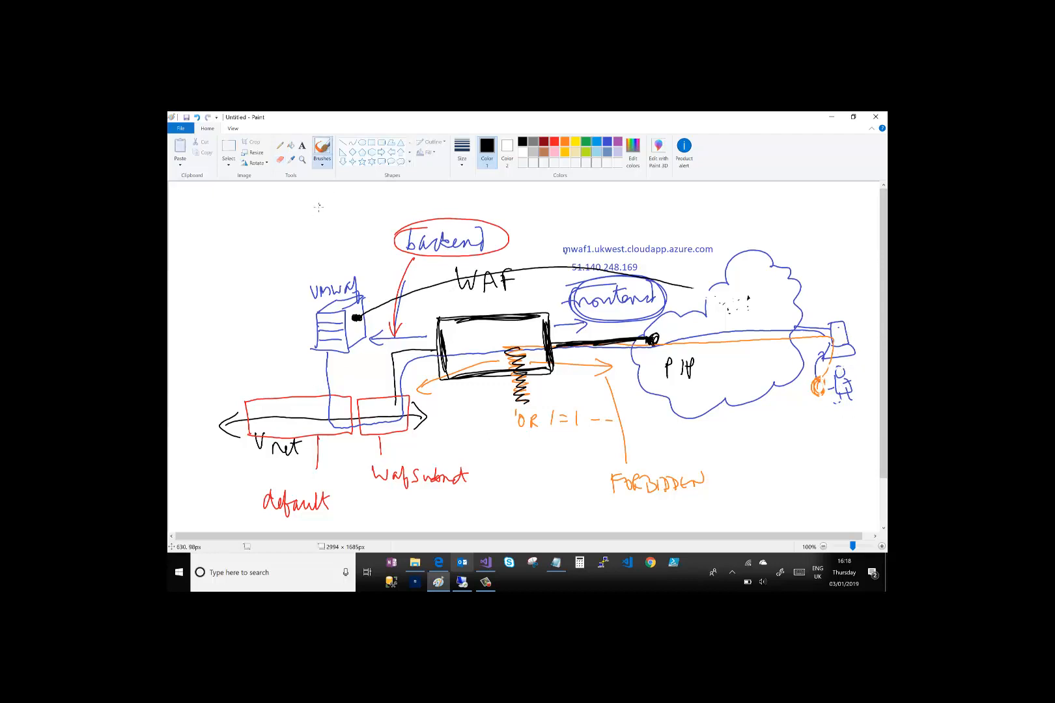
With the black brush, circle the user and trace the traffic path through the WAF and vnet to the vmwaf server and back
left_click(323, 165)
left_click(265, 181)
mouse_move(828, 390)
left_mouse_down()
mouse_move(852, 405)
mouse_move(846, 364)
mouse_move(820, 390)
mouse_move(800, 330)
mouse_move(556, 346)
mouse_move(512, 371)
mouse_move(522, 407)
mouse_move(506, 368)
mouse_move(456, 350)
mouse_move(397, 351)
mouse_move(394, 408)
mouse_move(379, 427)
mouse_move(324, 428)
left_mouse_up()
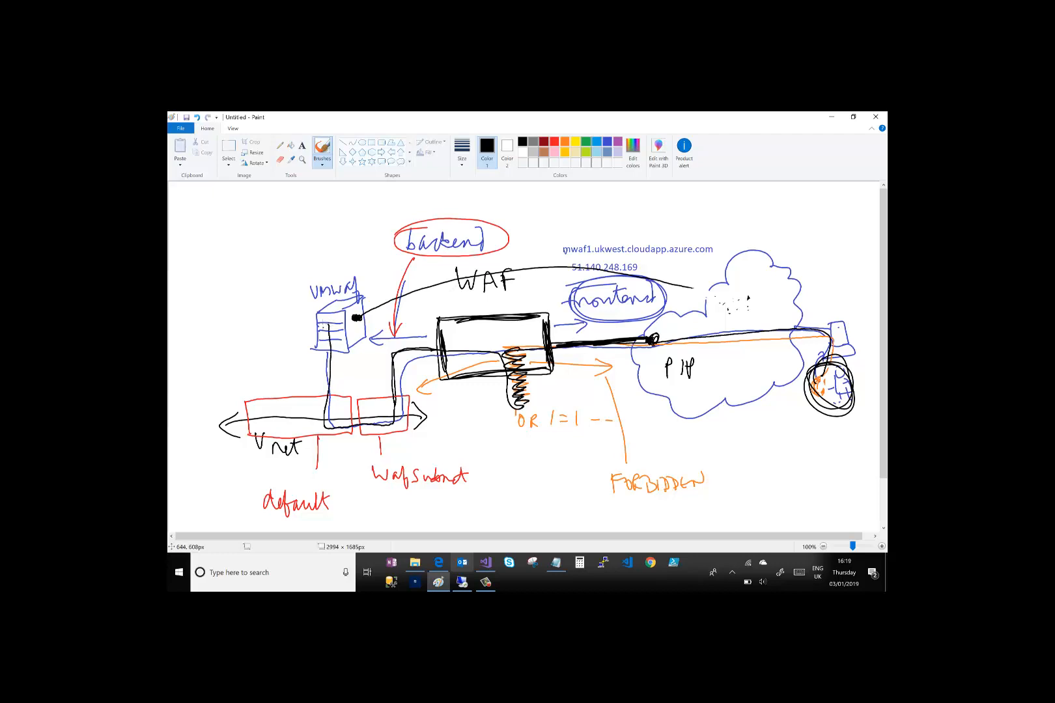
mouse_move(324, 331)
left_mouse_down()
mouse_move(324, 404)
mouse_move(393, 413)
mouse_move(470, 351)
mouse_move(840, 333)
left_mouse_up()
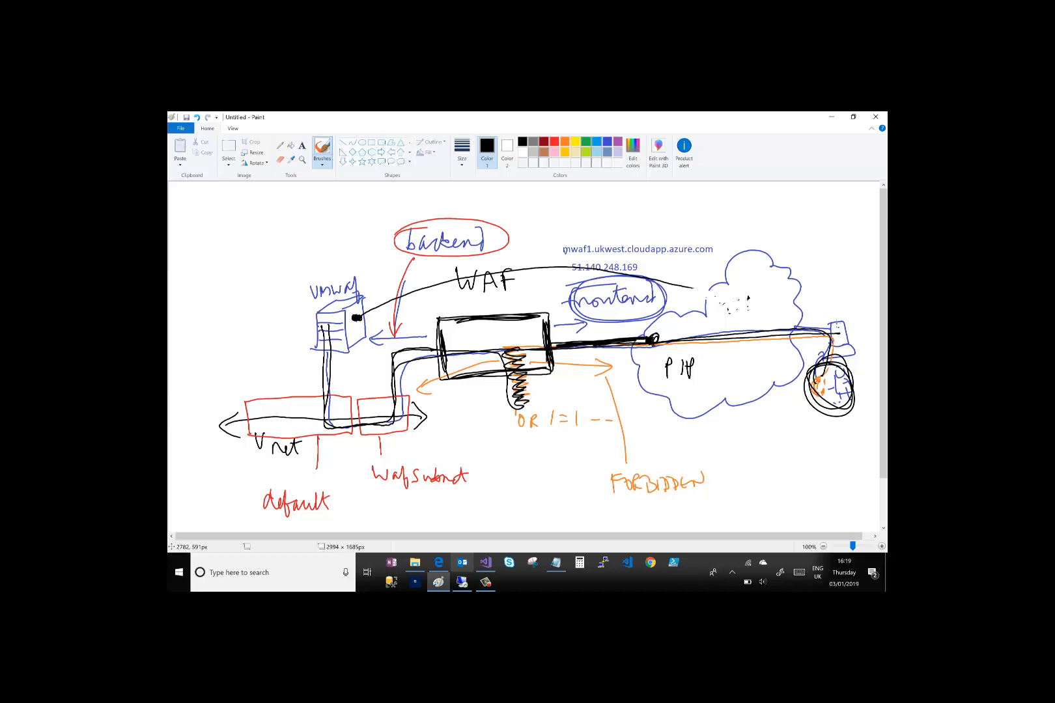
left_click(487, 582)
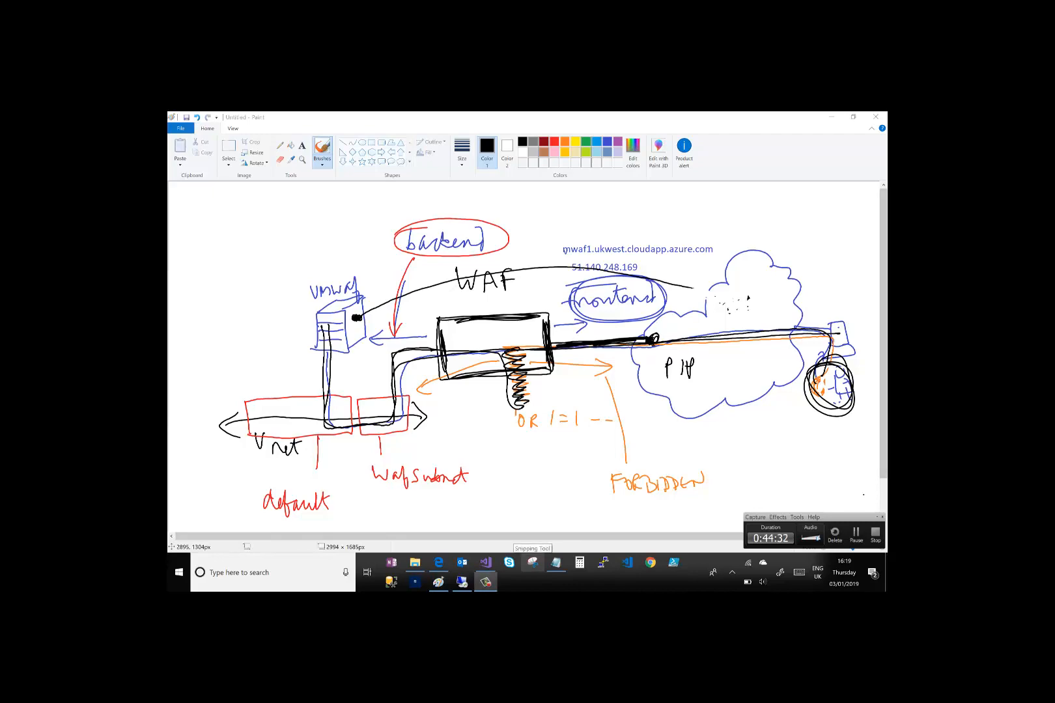